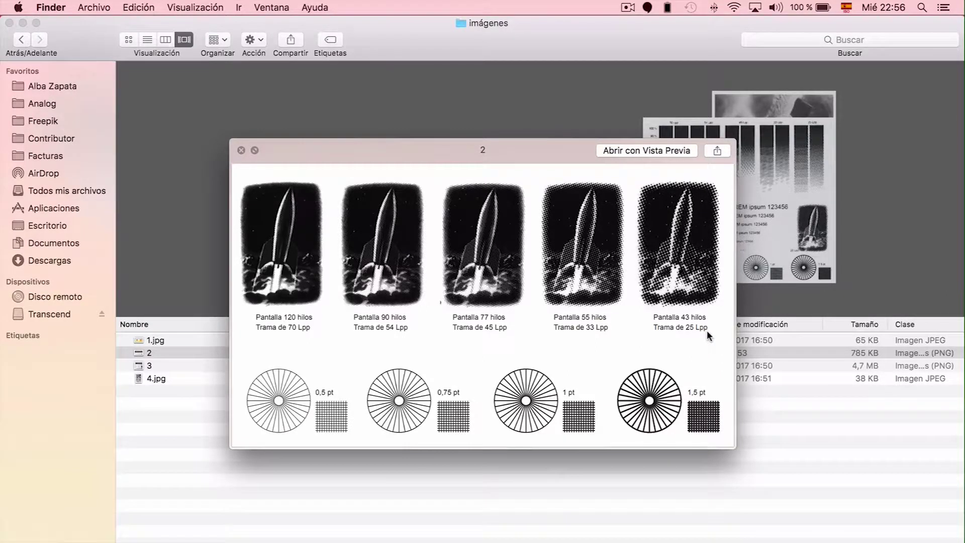
Preview halftone test image 3 from the imágenes folder at full size, and close the preview after examining it
key("space")
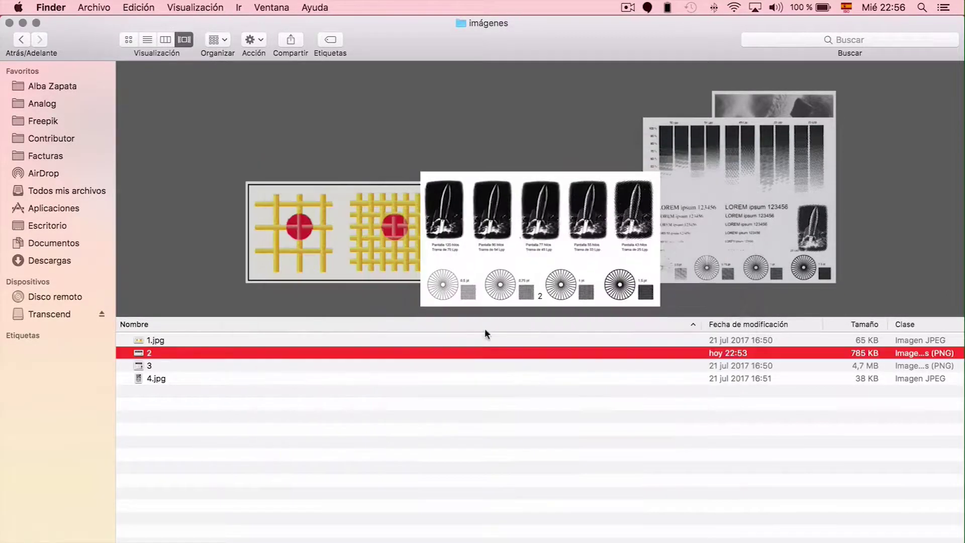
left_click(151, 366)
key("space")
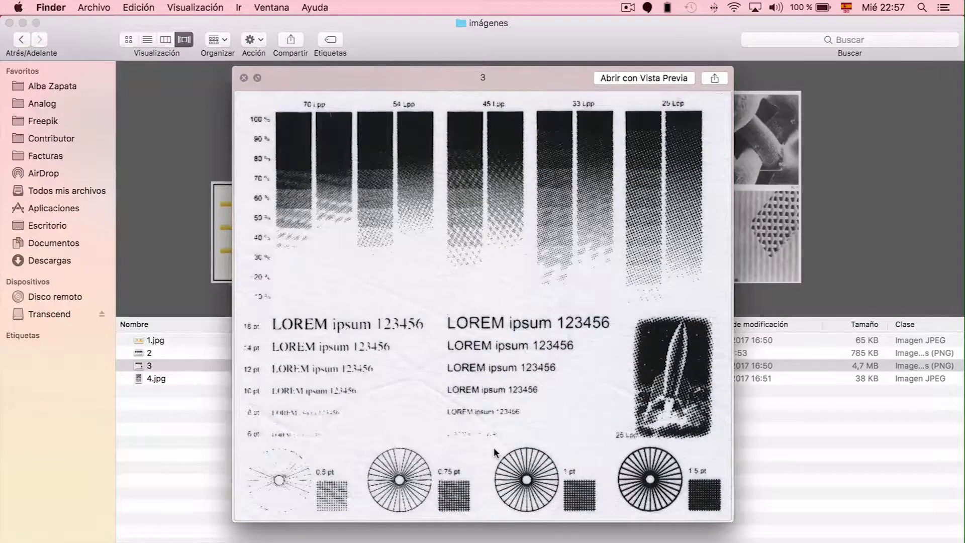
key("space")
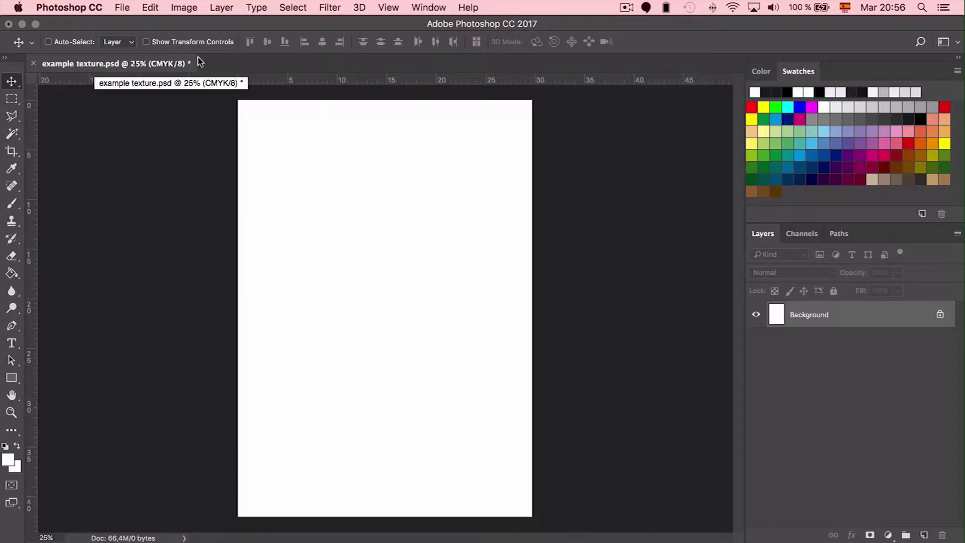
Paste the copied king-on-bicycle artwork as a smart object and commit its placement on the page
left_click(151, 8)
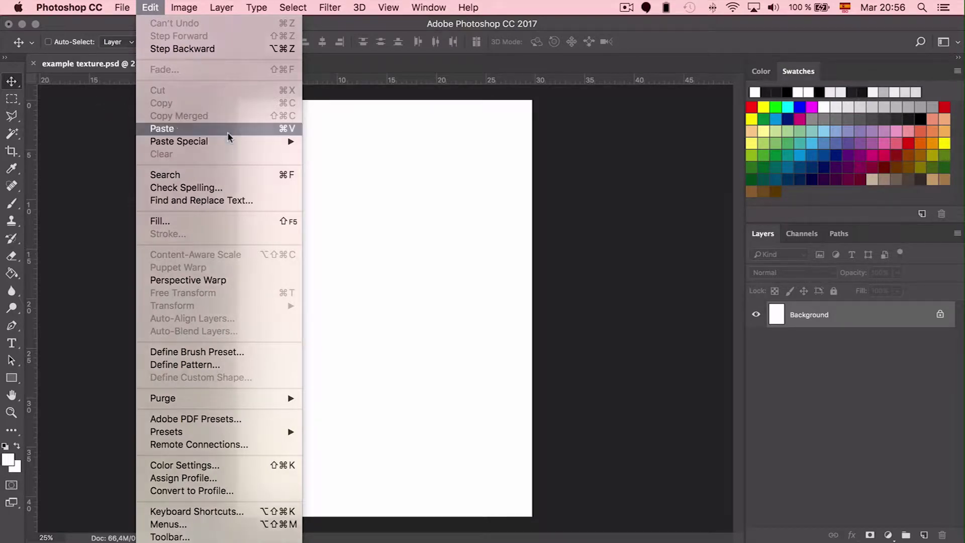
left_click(182, 129)
left_click(545, 227)
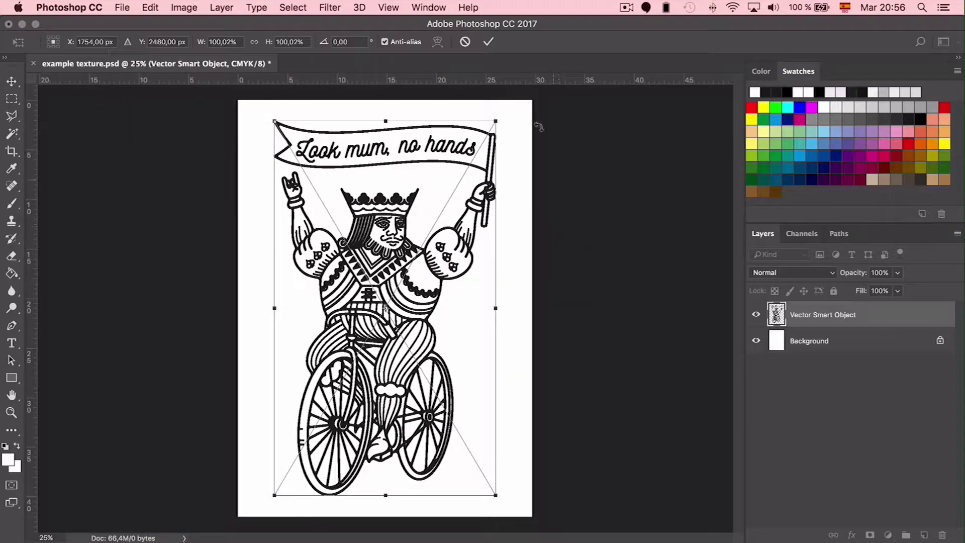
left_click(488, 42)
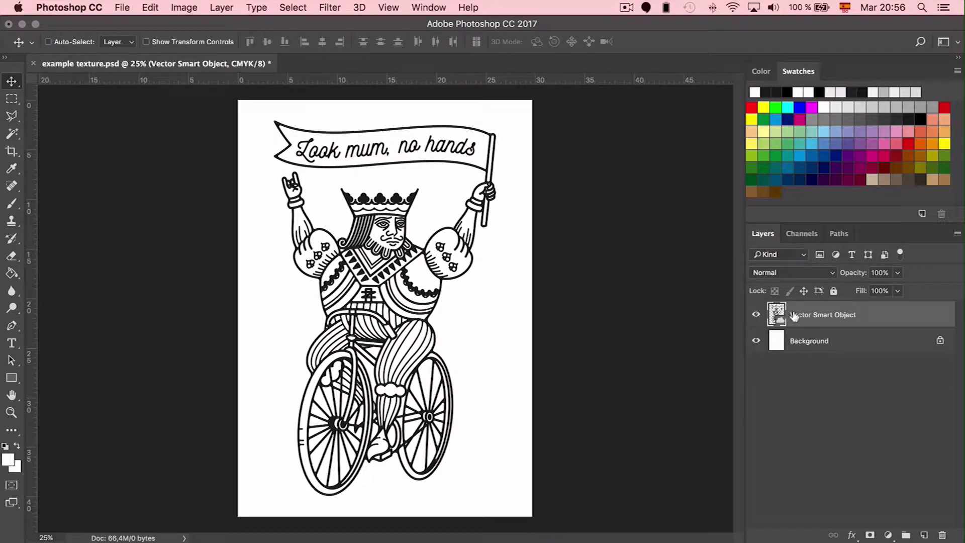
Add a layer mask to the Vector Smart Object layer and activate the Brush tool with black as foreground colour
left_click(869, 534)
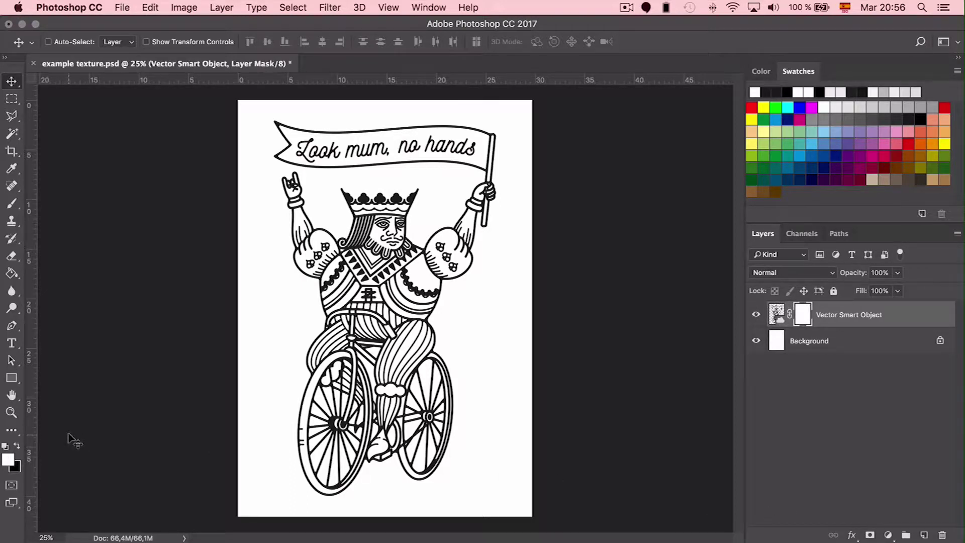
left_click(17, 446)
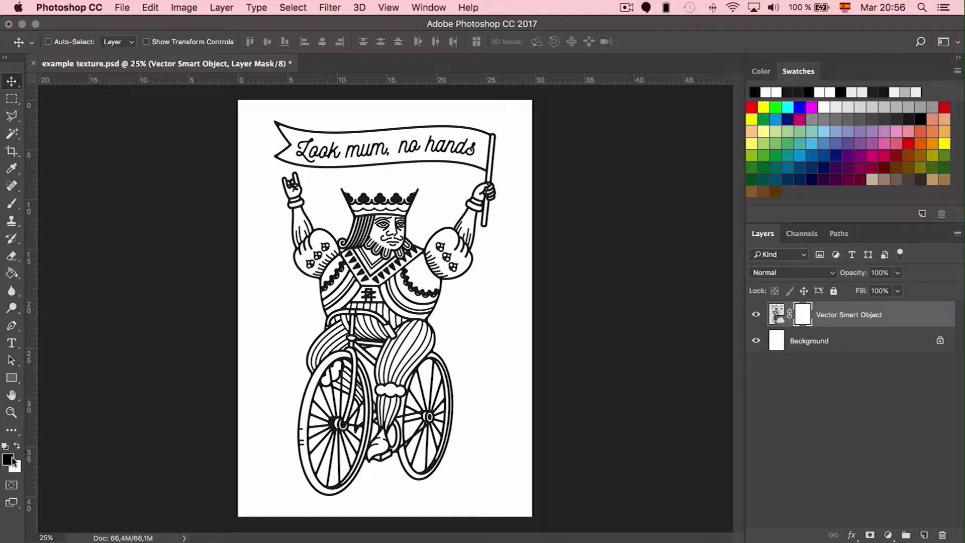
left_click(12, 203)
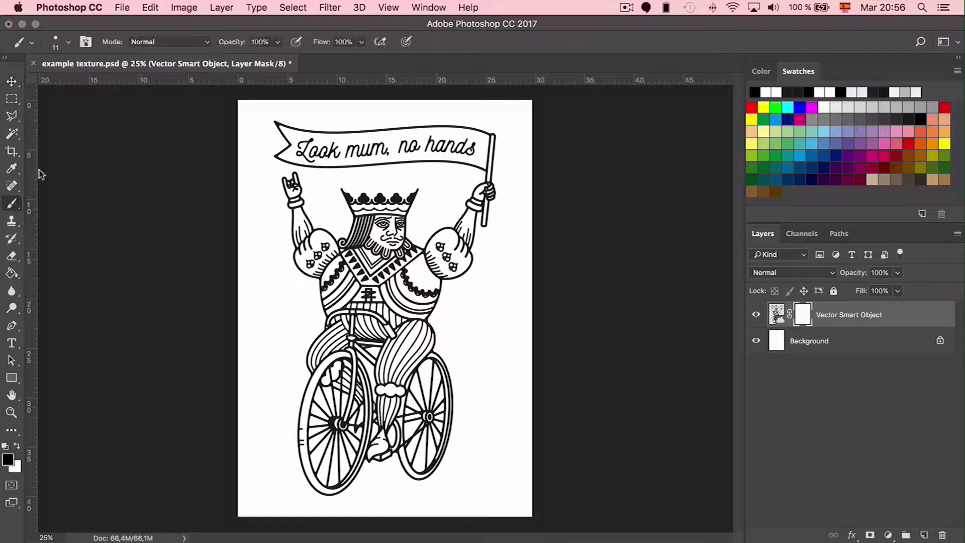
Choose the speckled 100 px texture tip from the end of the brush presets
left_click(68, 42)
left_click_drag(79, 84, 101, 83)
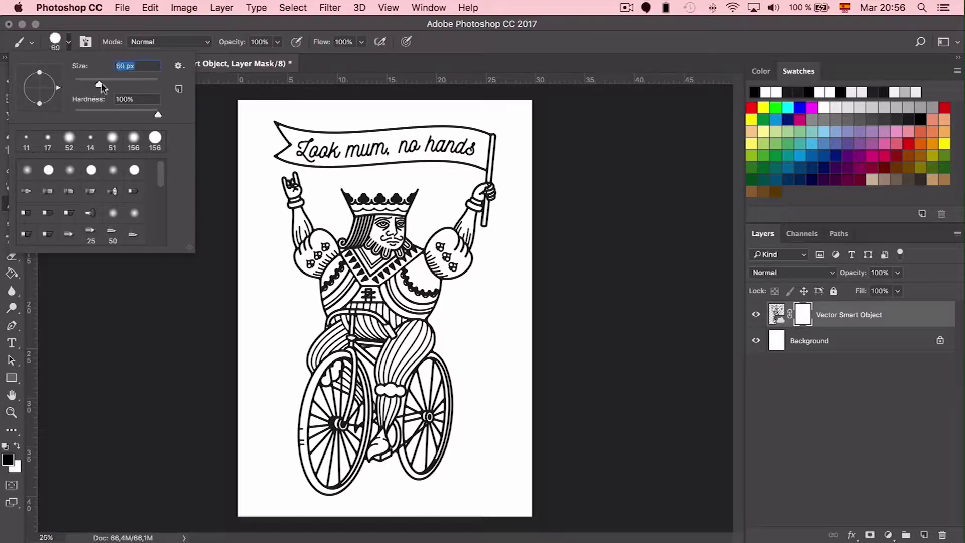
left_click_drag(162, 180, 165, 241)
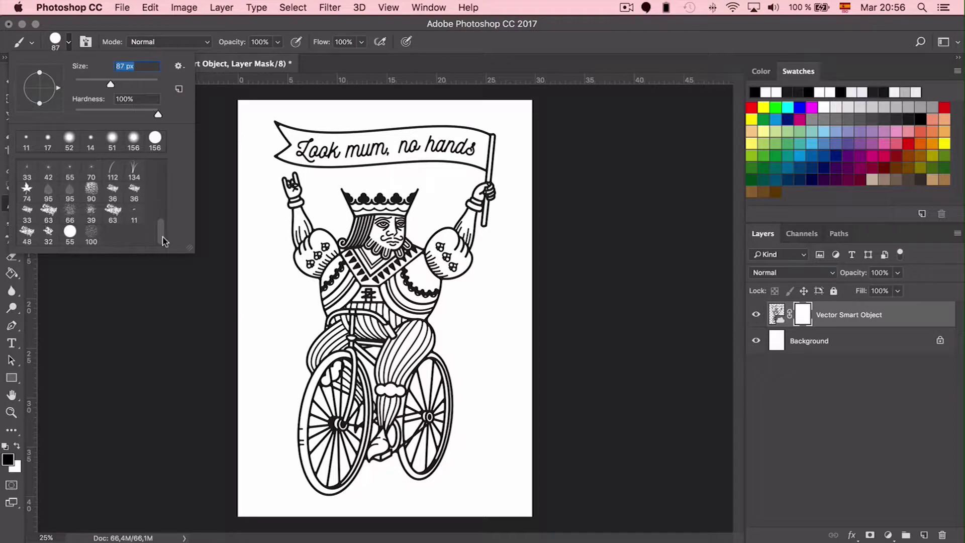
left_click(70, 214)
left_click(91, 233)
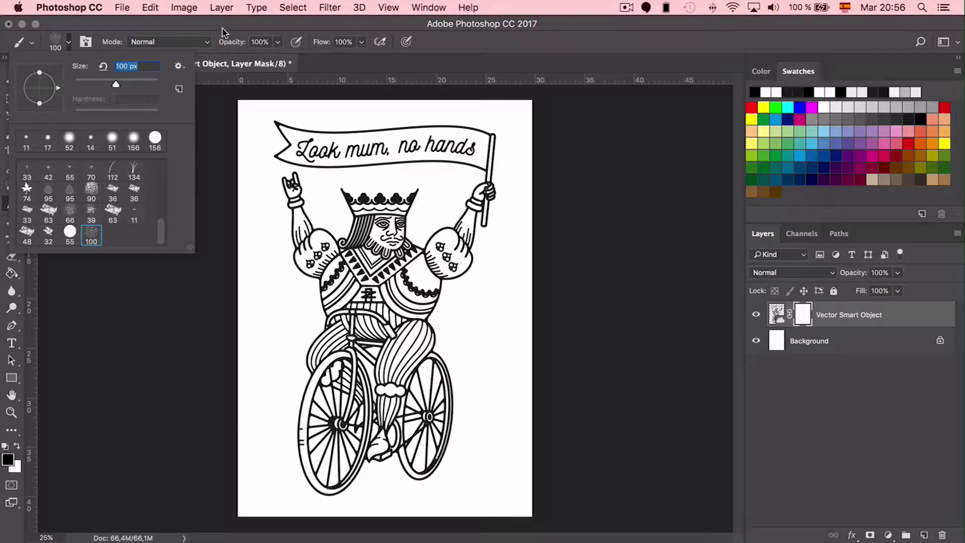
left_click(225, 45)
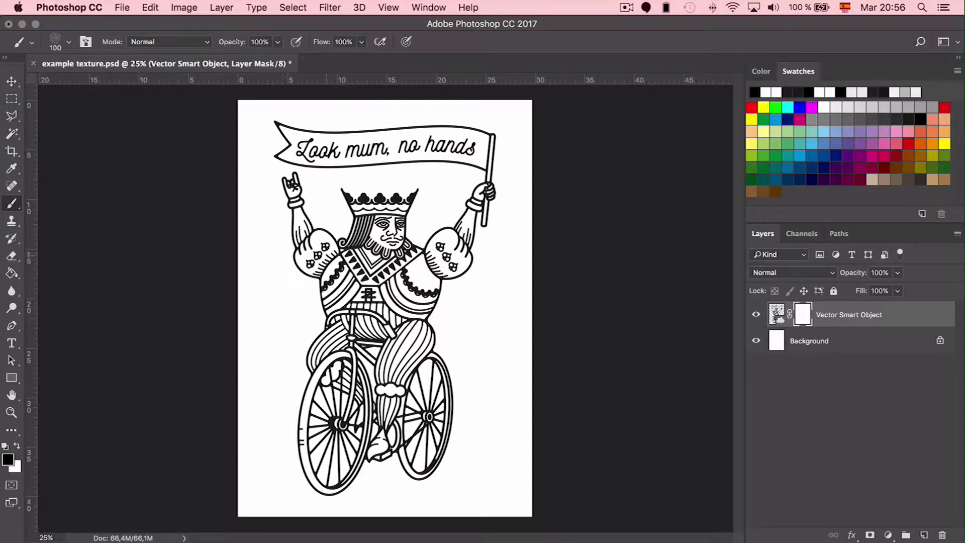
Enlarge the speckled brush to 162 px for working on the king's torso
key("super+plus")
key("super+plus")
key("super+plus")
key("super+plus")
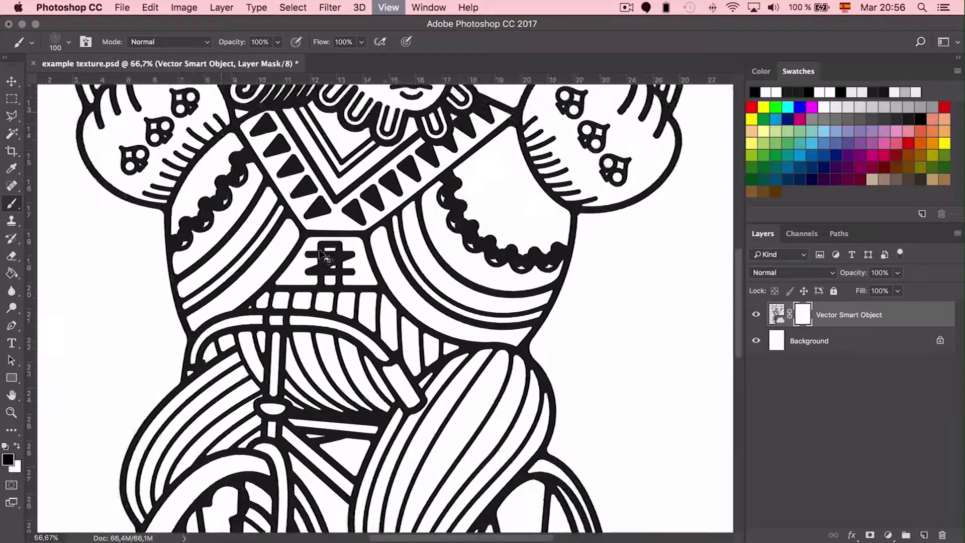
left_click(69, 42)
left_click_drag(115, 84, 128, 83)
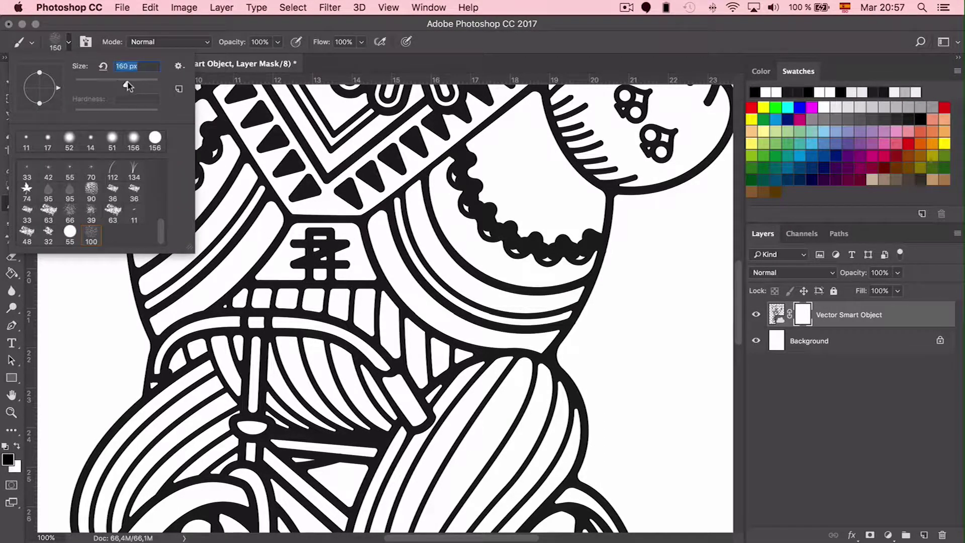
key("Return")
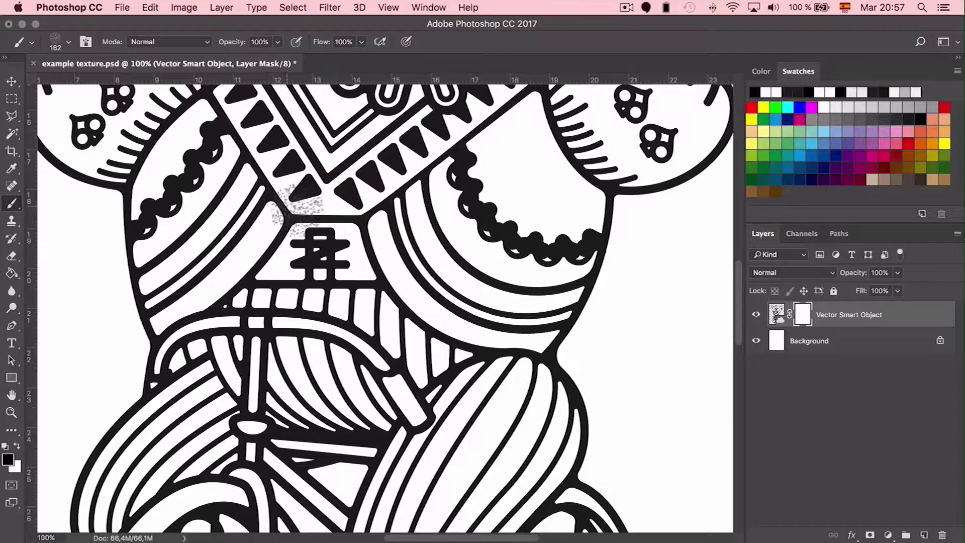
Stamp black speckles on the mask along the outlines around the king's waist panel
left_click(342, 222)
left_click(369, 232)
left_click(385, 288)
left_click(302, 286)
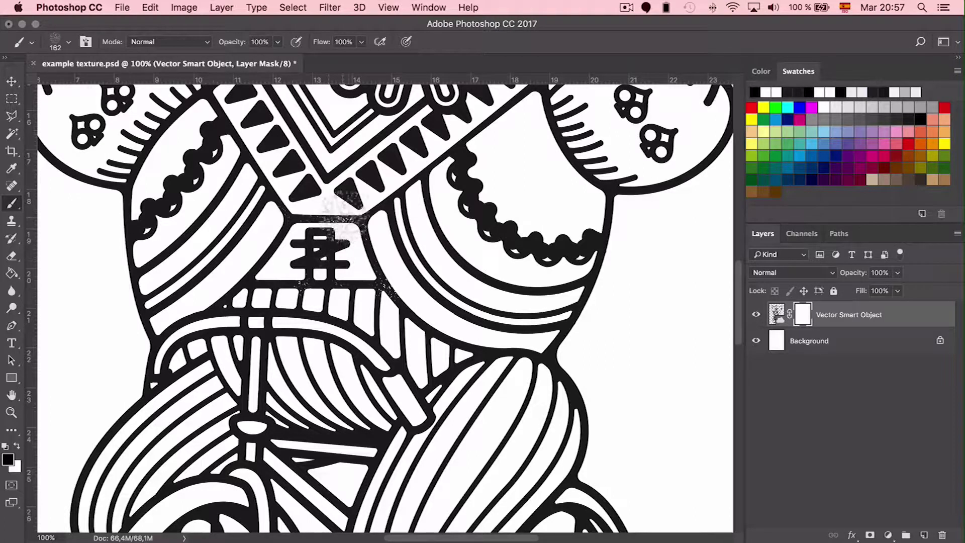
Stamp black speckles on the mask over the curved stripes on the left side of the king's torso
left_click(270, 195)
left_click(251, 164)
left_click(236, 164)
left_click(254, 181)
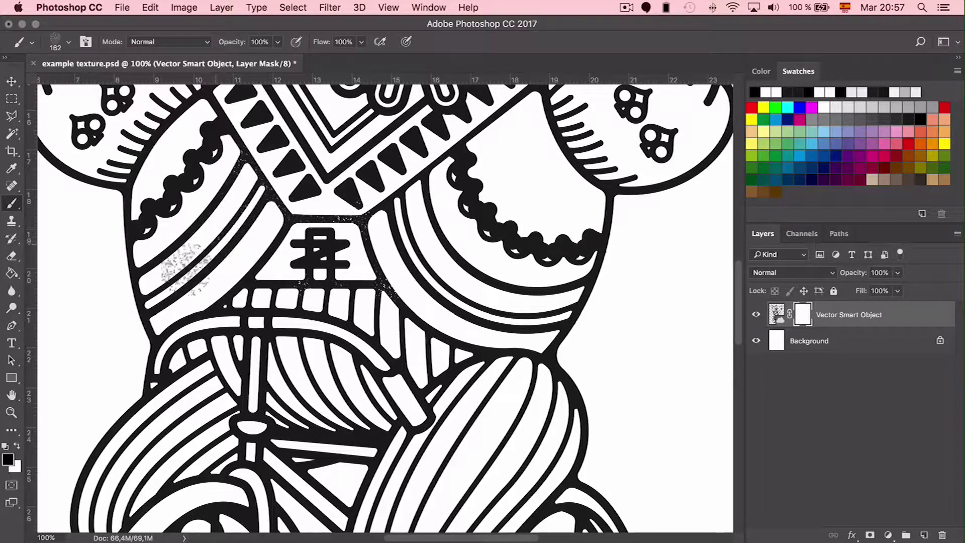
left_click(132, 267)
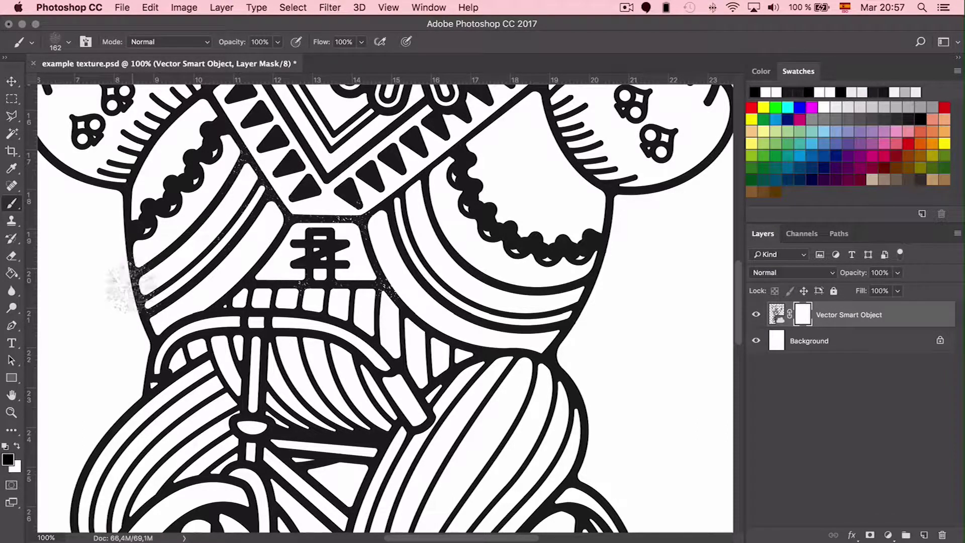
left_click(151, 331)
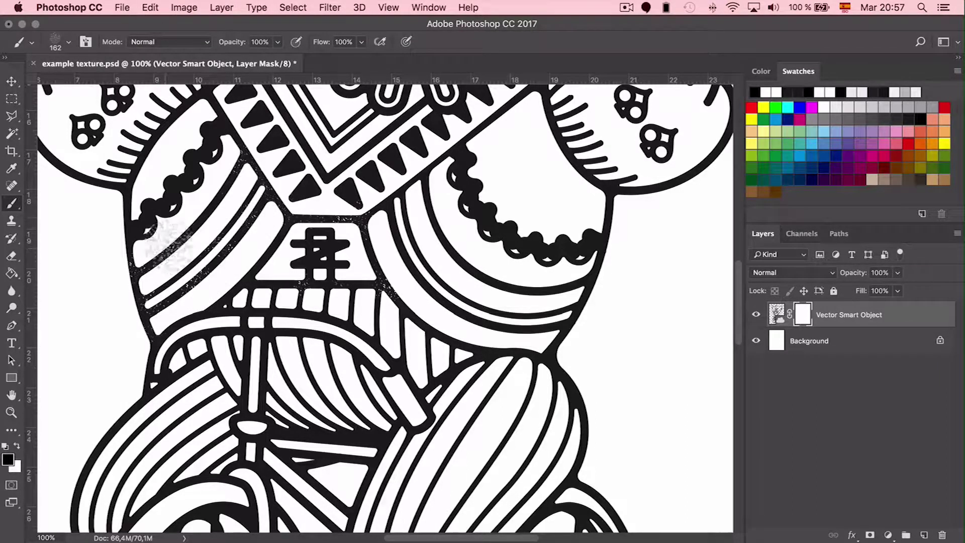
Stamp black speckles on the mask over the left scalloped trim and the collar's lowest left triangle
left_click(207, 127)
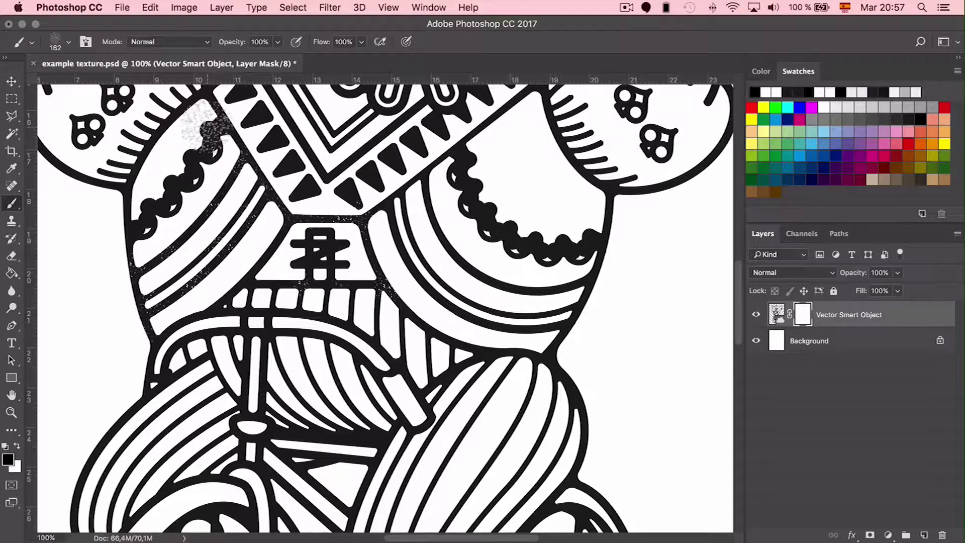
left_click(199, 152)
left_click(178, 190)
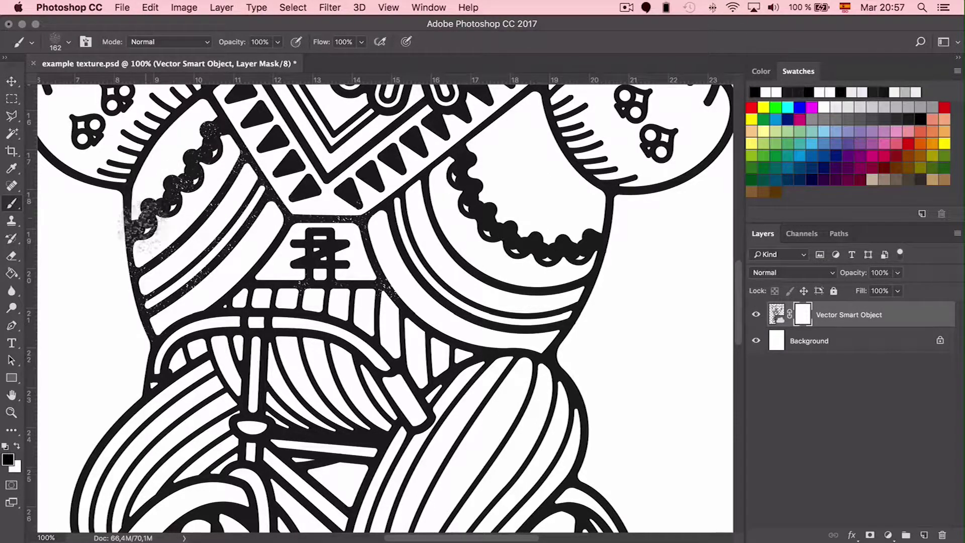
left_click(142, 230)
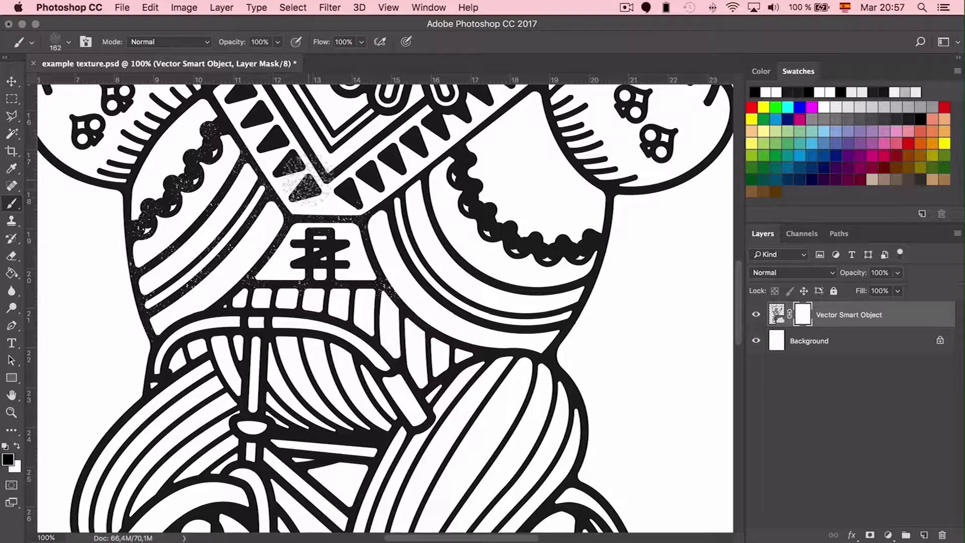
left_click(314, 195)
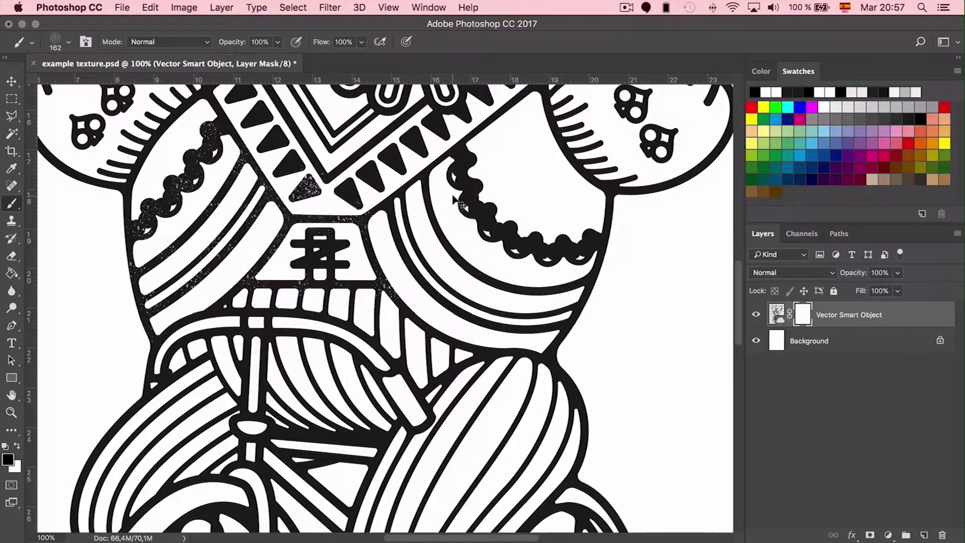
Restore parts of the speckled collar triangle by painting white on the mask with the texture brush
key("super+plus")
key("super+plus")
scroll(453, 199, "up", 10)
scroll(453, 199, "left", 6)
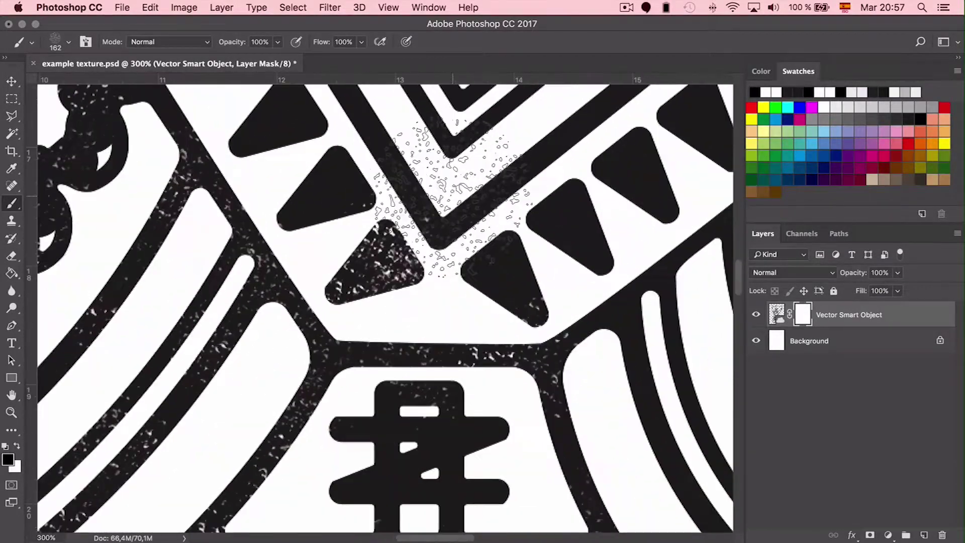
key("x")
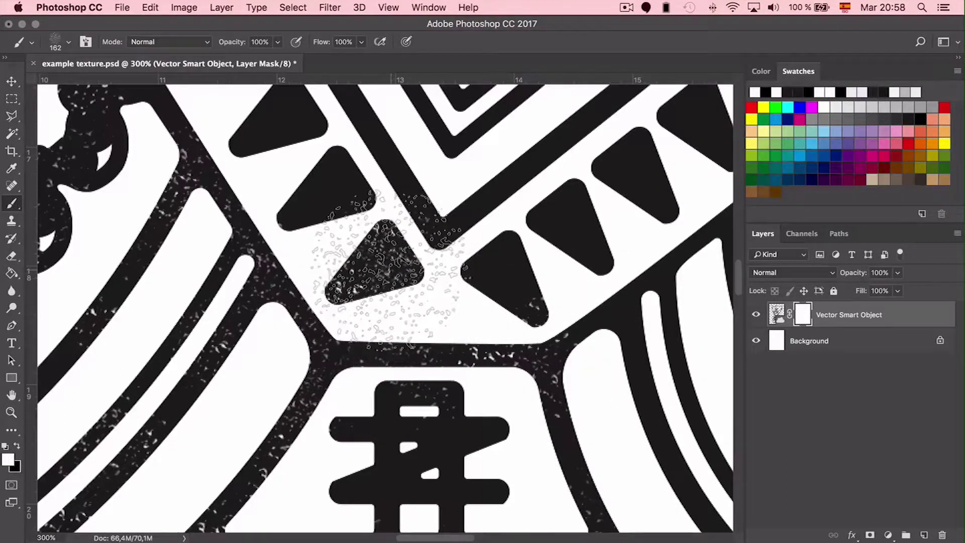
mouse_move(389, 269)
left_mouse_down()
mouse_move(421, 266)
mouse_move(437, 249)
mouse_move(408, 247)
left_mouse_up()
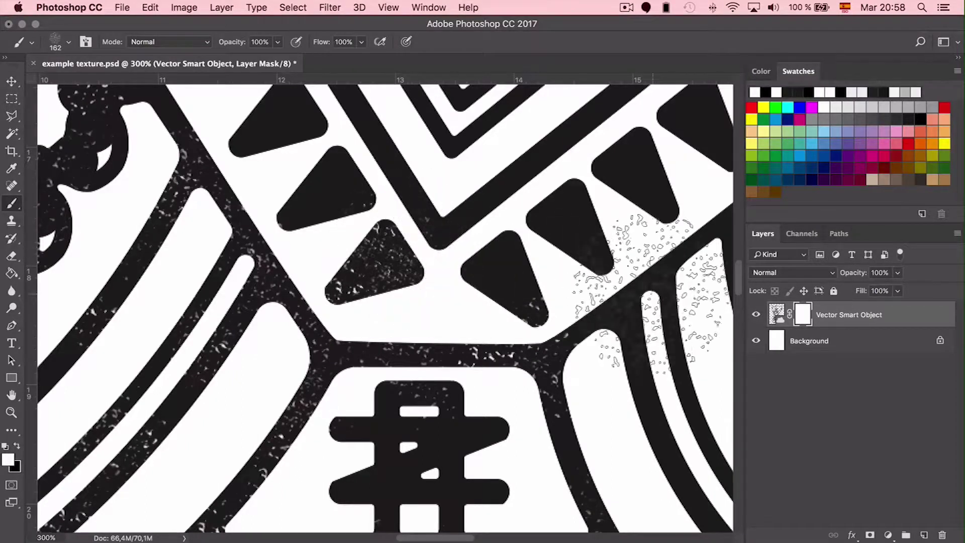
Examine the worn texture on the torso at reduced size and in close-up around the waist panel
key("super+minus")
key("super+minus")
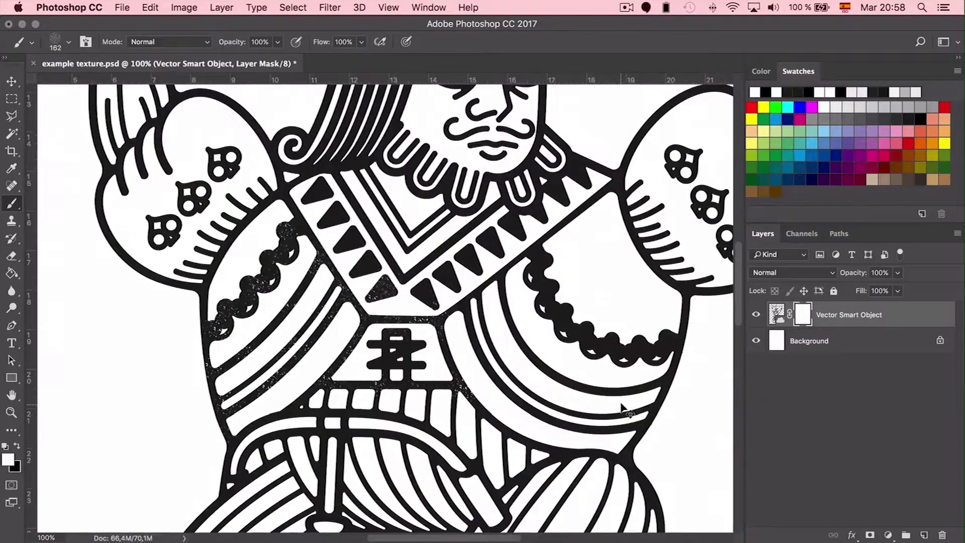
key("super+minus")
key("super+minus")
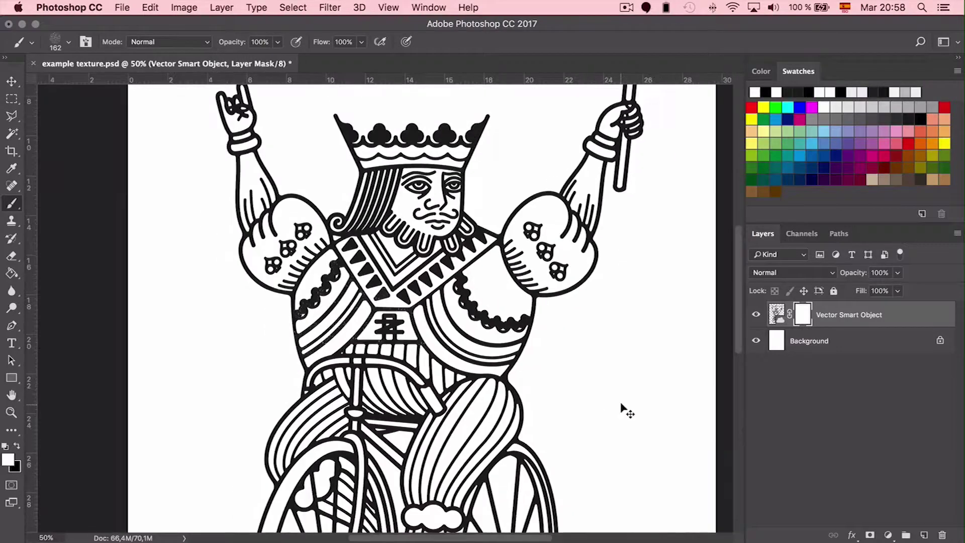
key("super+plus")
key("super+plus")
key("super+plus")
key("super+plus")
key("super+plus")
key("super+plus")
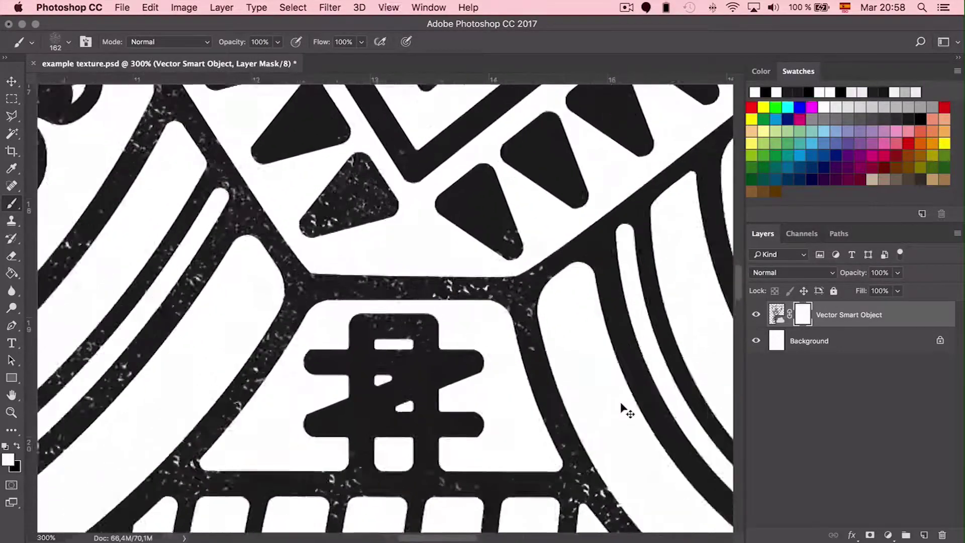
key("super+plus")
key("super+plus")
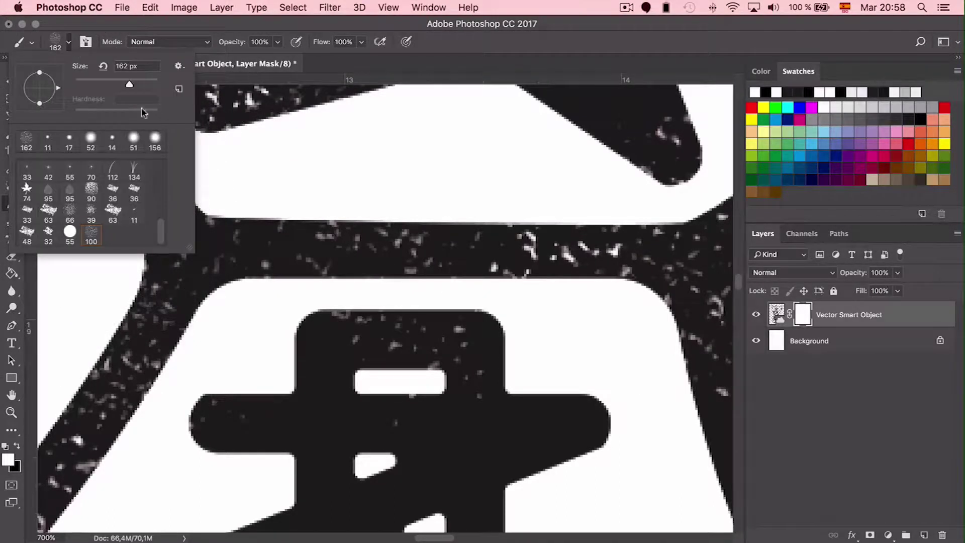
Switch to the soft round 51 px brush, reduce it to 25 px, and paint white on the mask along the waist outline's lower edge
left_click(134, 143)
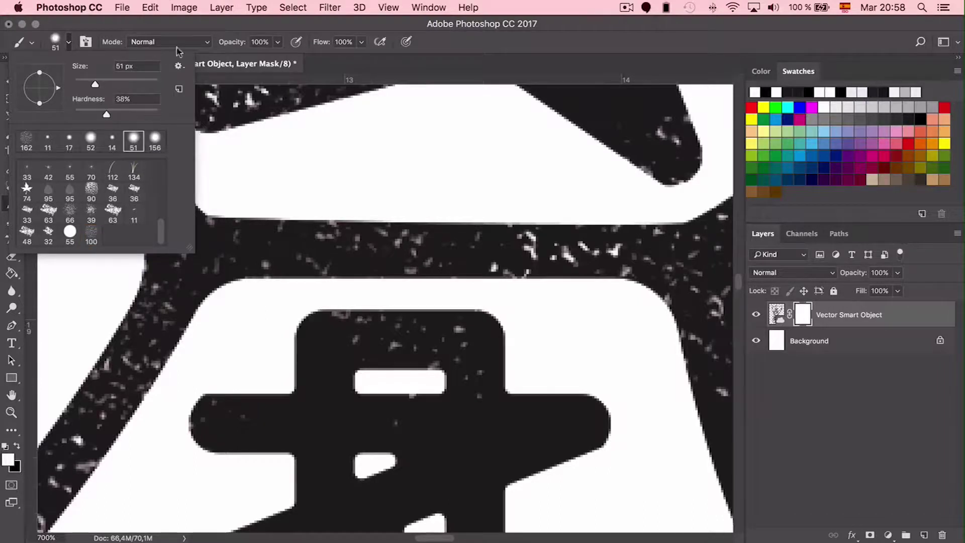
left_click_drag(96, 89, 84, 89)
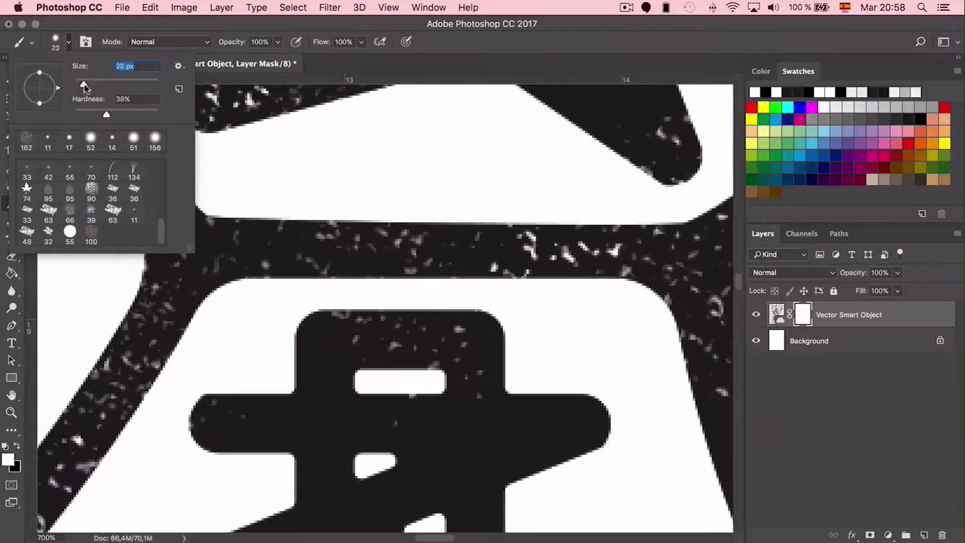
left_click(18, 447)
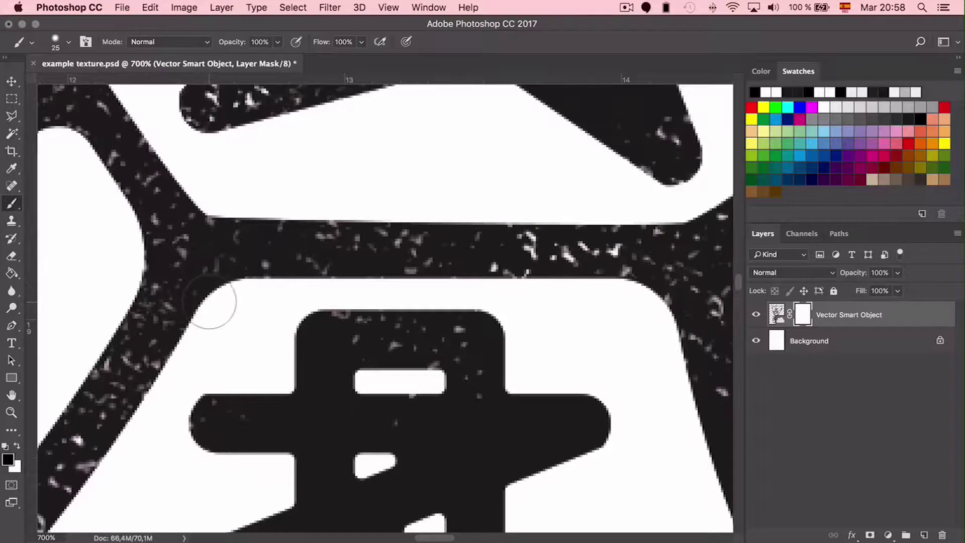
left_click(18, 447)
mouse_move(523, 290)
left_mouse_down()
mouse_move(662, 304)
mouse_move(682, 339)
mouse_move(693, 439)
left_mouse_up()
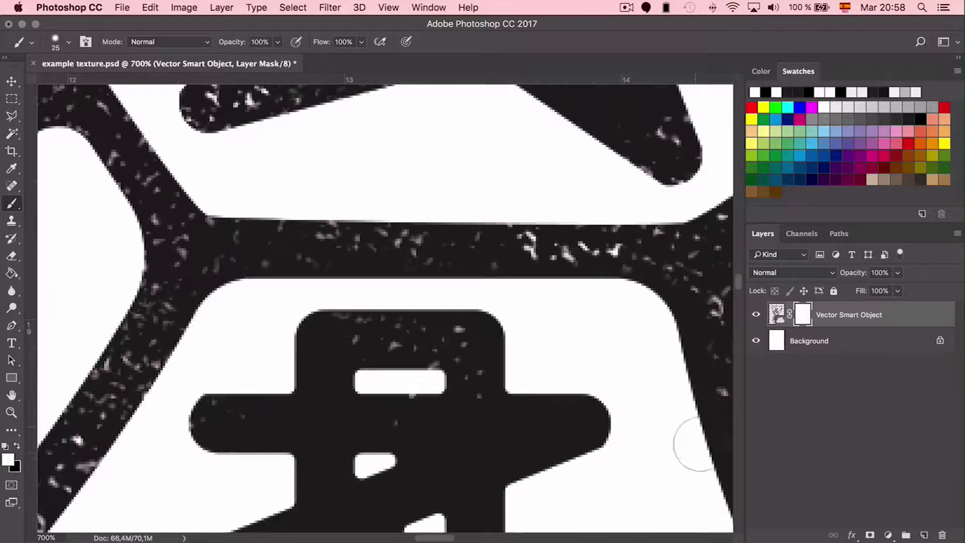
Paint white on the mask with the 25 px soft brush along the waist outline and the diagonal strip beside the emblem to clean their edges
scroll(571, 384, "down", 3)
mouse_move(523, 245)
left_mouse_down()
mouse_move(498, 206)
mouse_move(463, 200)
mouse_move(321, 195)
mouse_move(295, 204)
mouse_move(272, 276)
mouse_move(216, 270)
mouse_move(194, 283)
mouse_move(188, 314)
mouse_move(203, 342)
mouse_move(261, 349)
left_mouse_up()
mouse_move(253, 173)
left_mouse_down()
mouse_move(270, 177)
mouse_move(198, 227)
mouse_move(151, 317)
mouse_move(71, 409)
mouse_move(97, 392)
mouse_move(164, 305)
left_mouse_up()
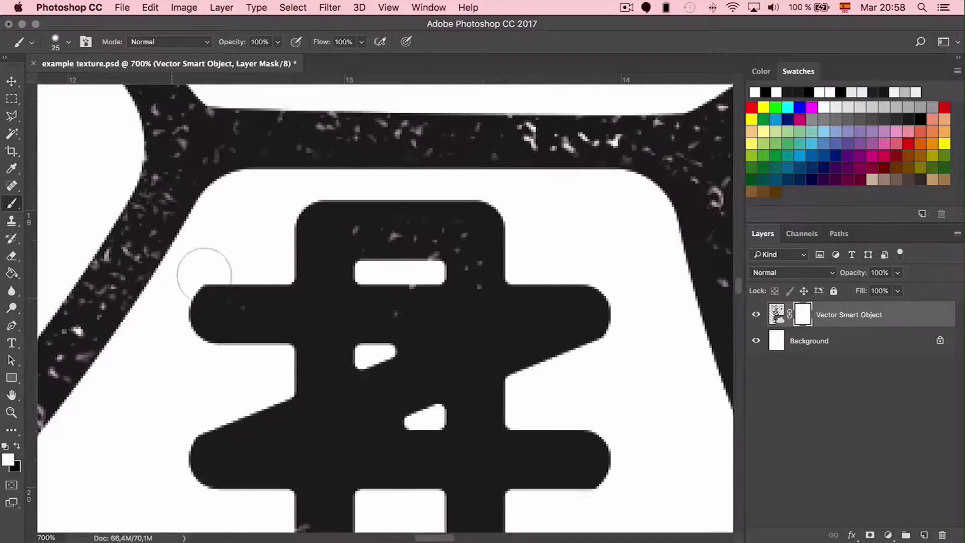
scroll(164, 304, "left", 5)
mouse_move(342, 167)
left_mouse_down()
mouse_move(268, 308)
mouse_move(170, 423)
left_mouse_up()
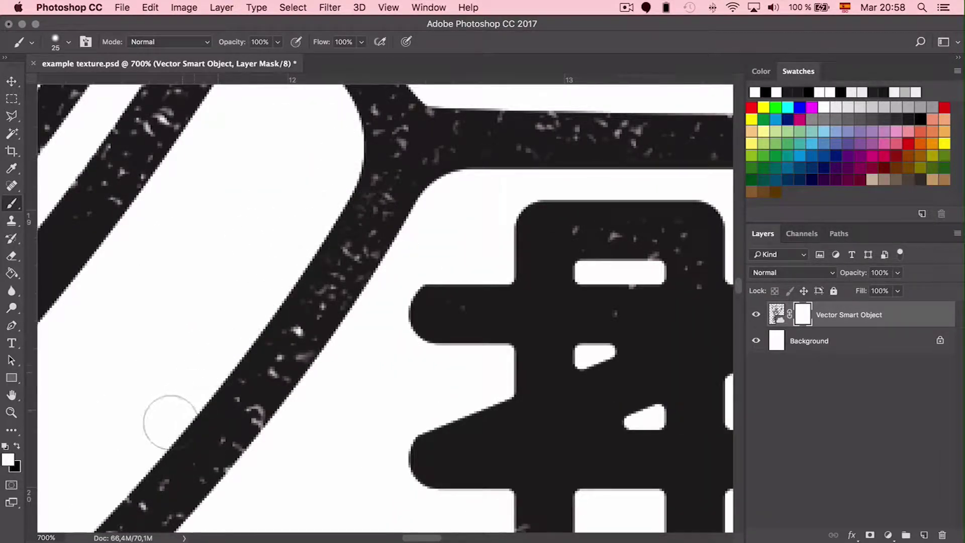
Examine the worn texture on the torso and across the whole illustration at reduced size, ending with the Move tool
key("super+minus")
key("super+minus")
key("super+minus")
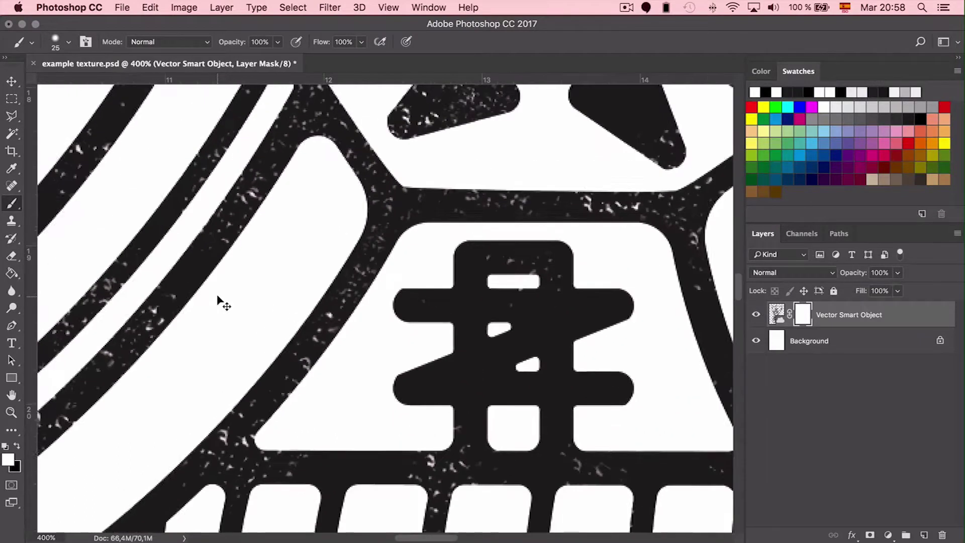
key("super+minus")
key("super+minus")
key("super+minus")
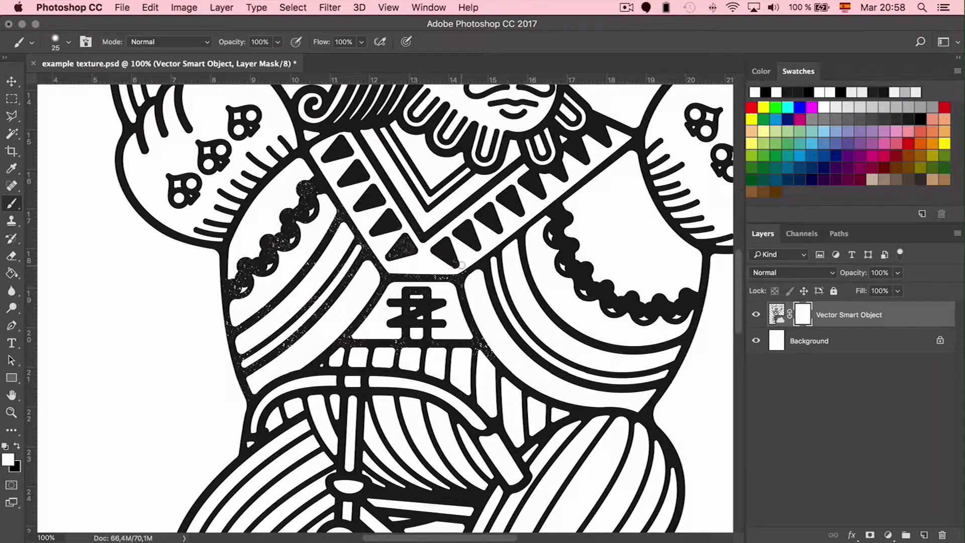
scroll(460, 265, "down", 3)
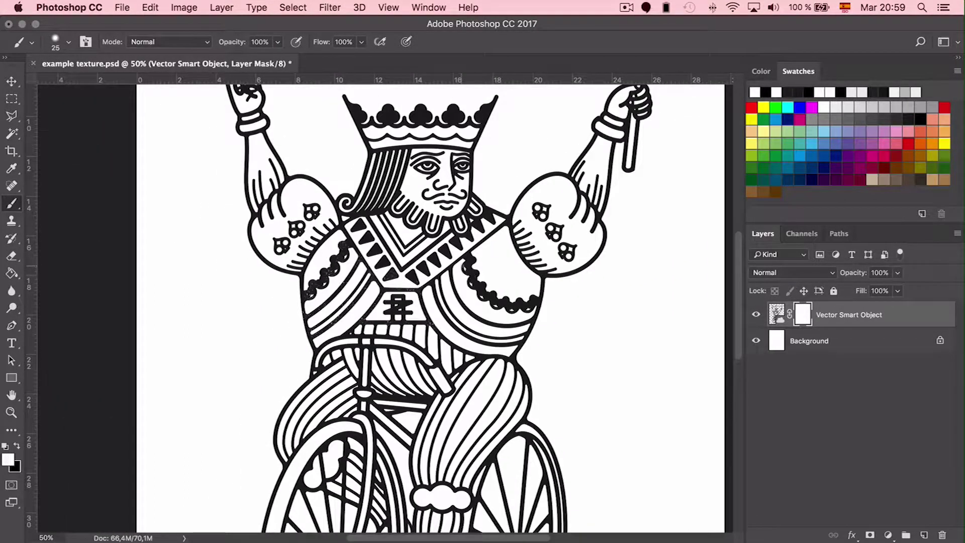
scroll(468, 272, "down", 2)
key("v")
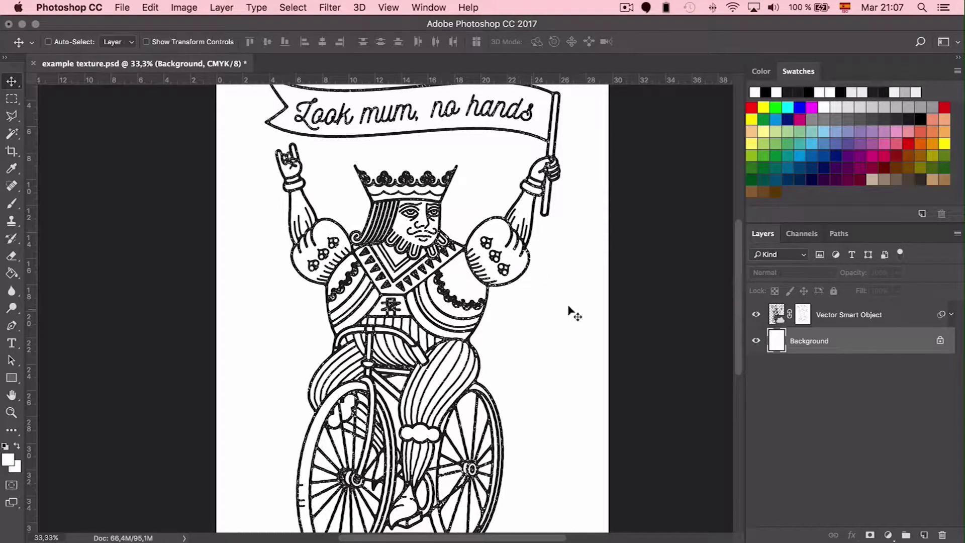
Select the Vector Smart Object layer and examine its texture in close-up on the waist emblem, hair and crown
left_click(951, 317)
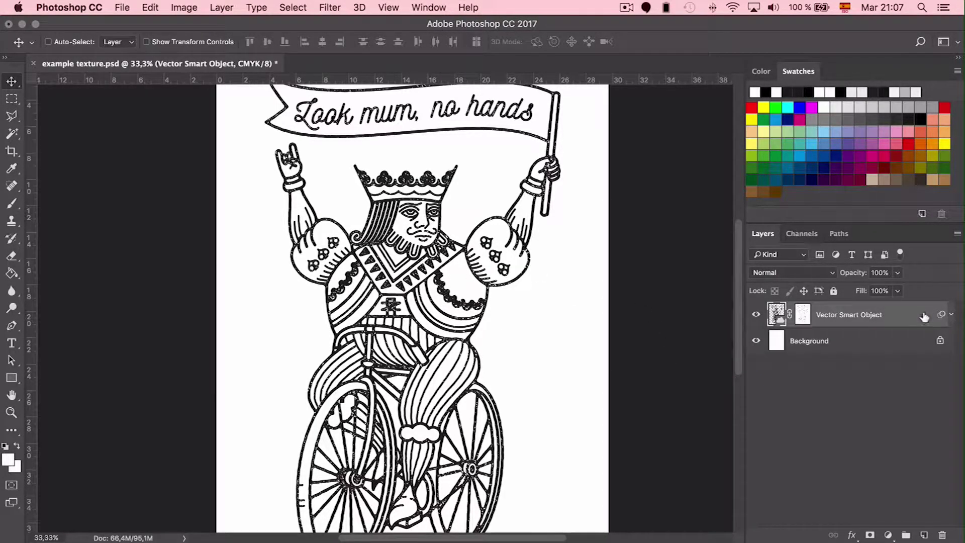
key("super+equal")
key("super+equal")
key("super+equal")
key("super+equal")
key("super+equal")
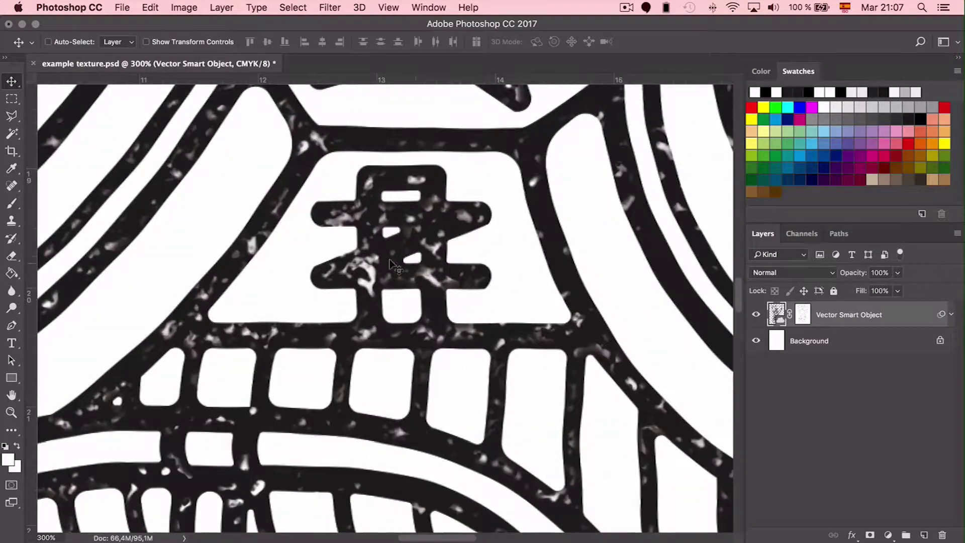
scroll(231, 282, "up", 12)
scroll(231, 282, "left", 3)
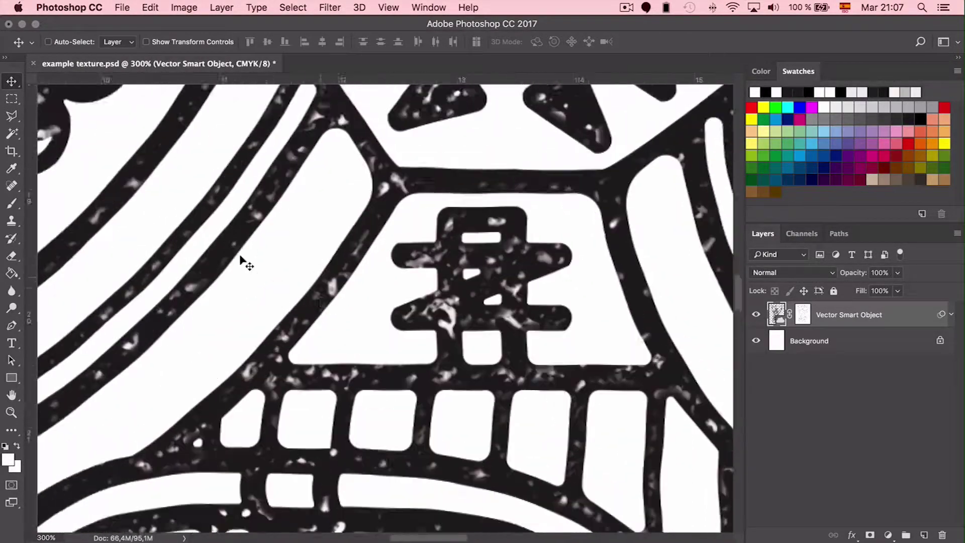
scroll(242, 259, "up", 10)
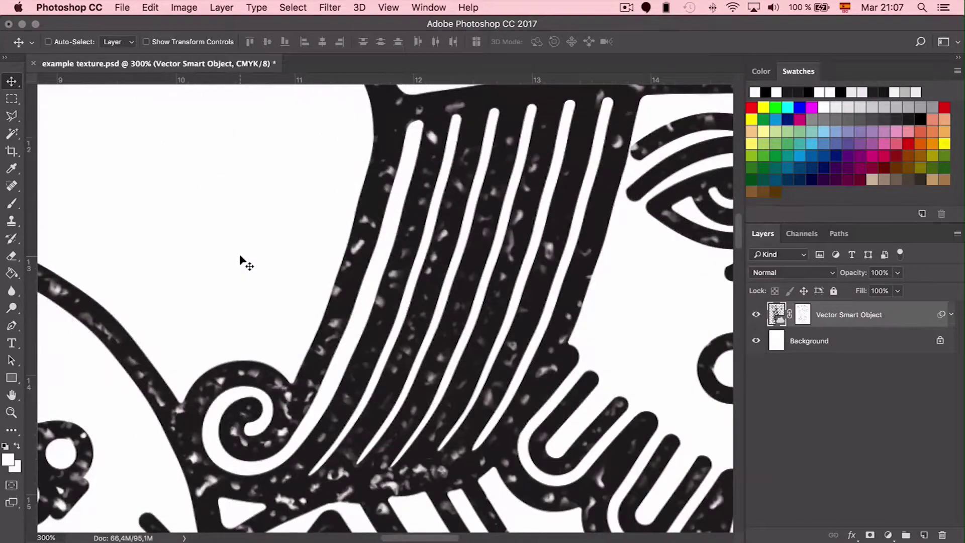
Add a Color Overlay to the Vector Smart Object layer with C 0, M 0, Y 0, K 100
double_click(907, 314)
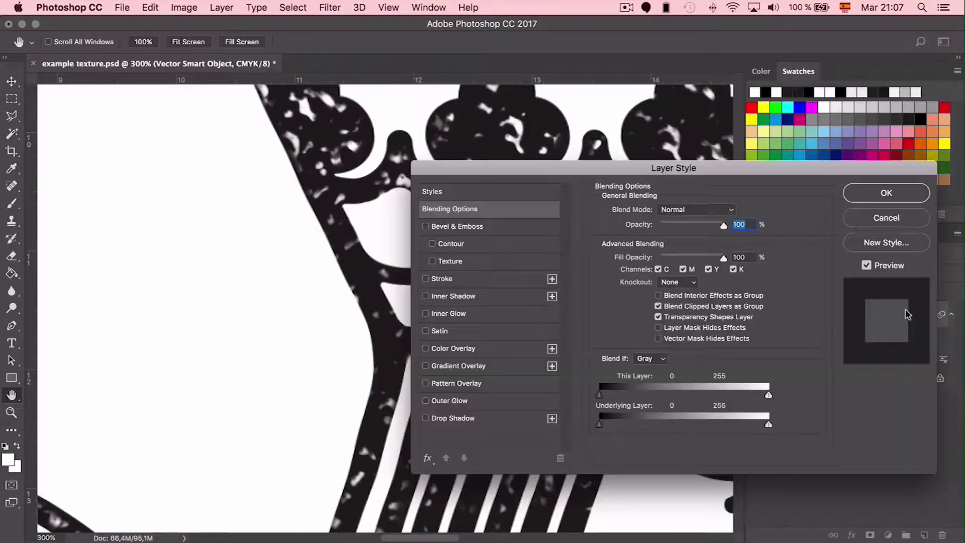
left_click(473, 348)
left_click(738, 209)
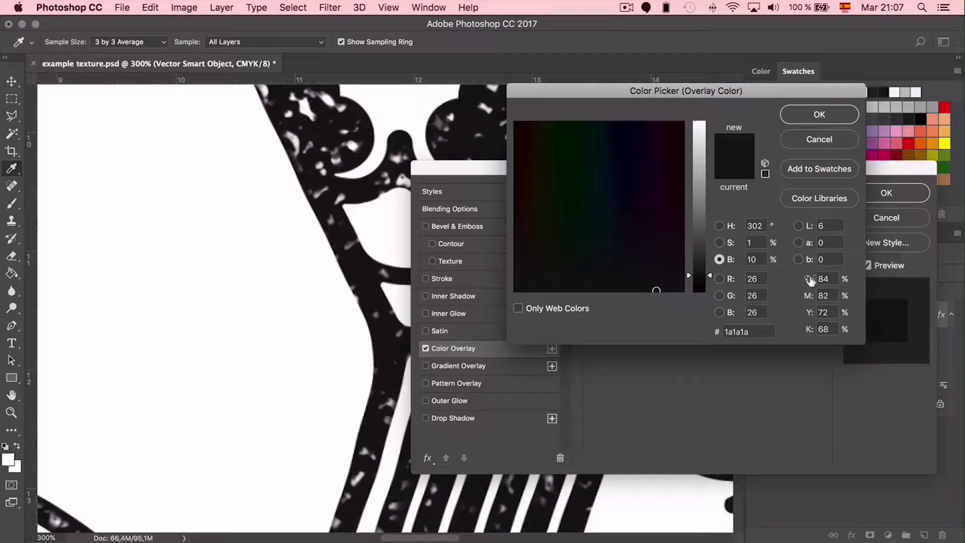
left_click(832, 278)
type("0")
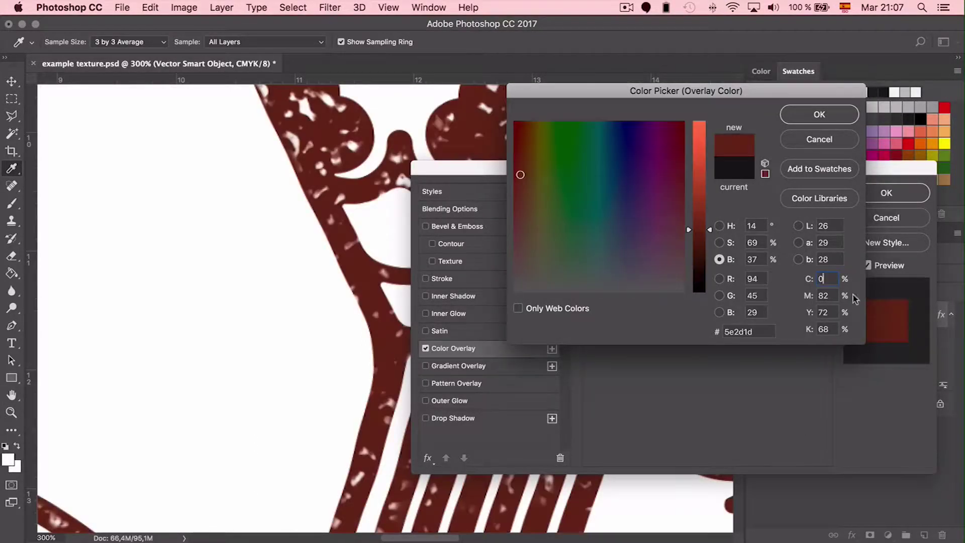
left_click(824, 296)
type("00")
left_click(827, 329)
type("100")
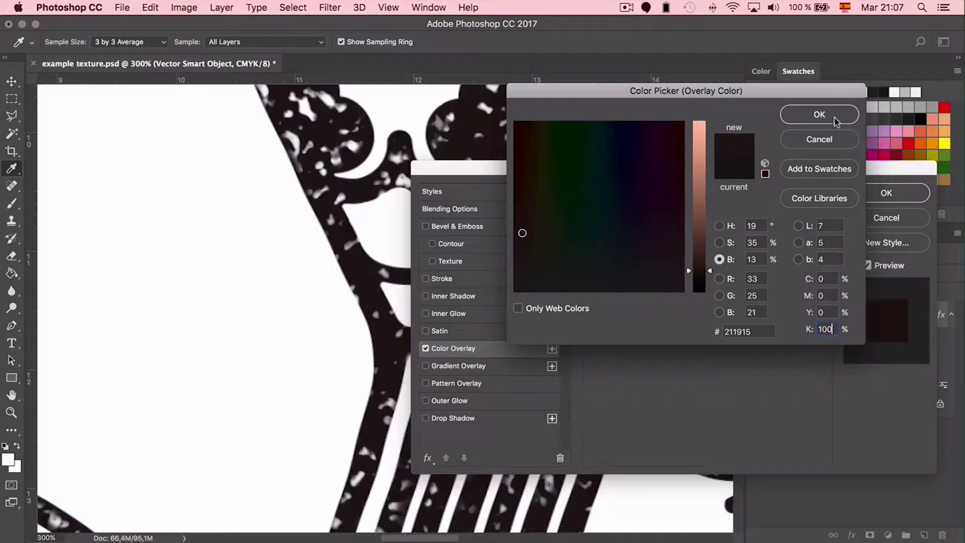
left_click(842, 111)
left_click(848, 194)
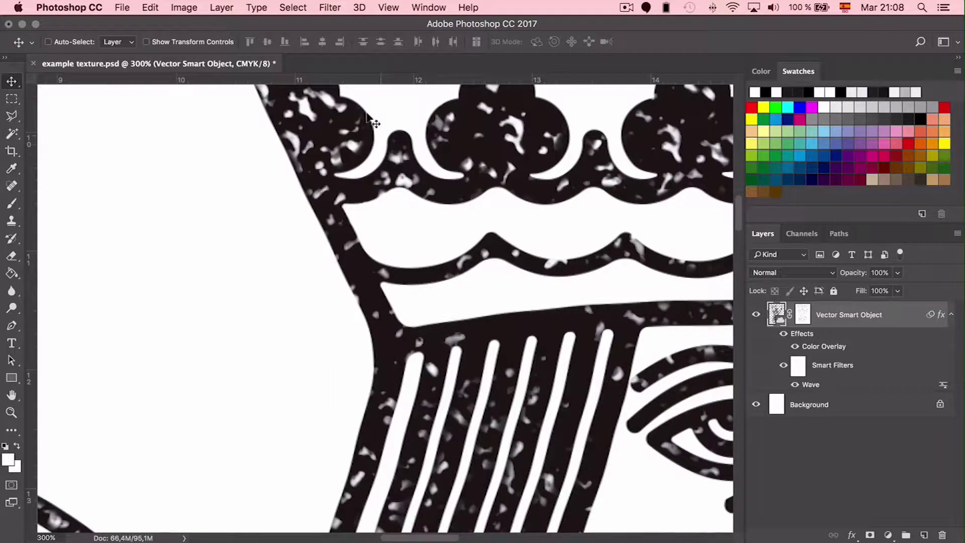
Convert the image from CMYK to Grayscale mode, flattening the layers
left_click(186, 6)
mouse_move(255, 25)
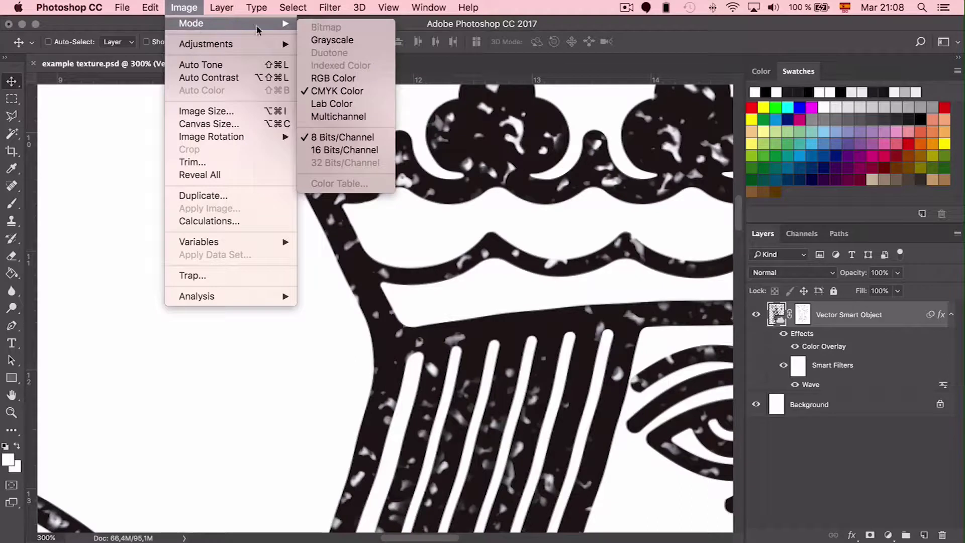
left_click(334, 41)
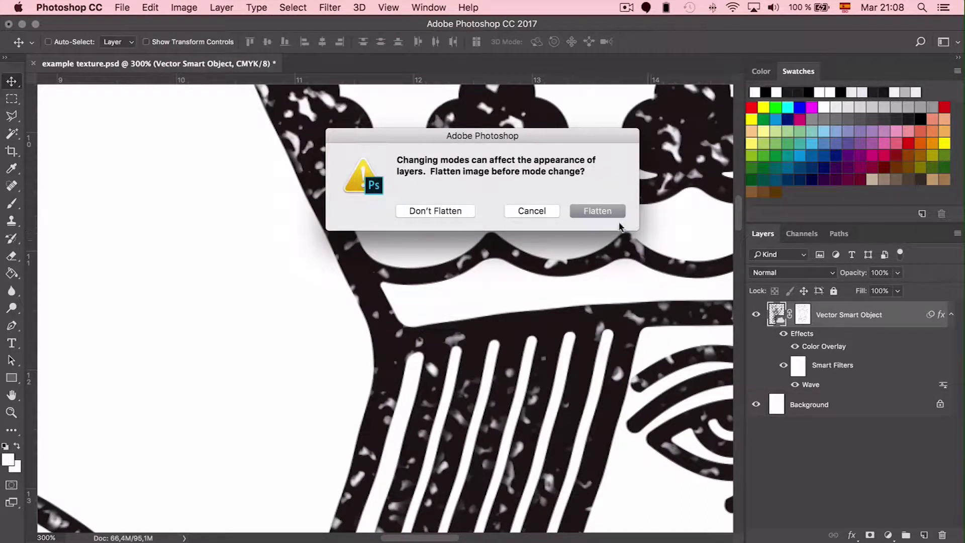
left_click(612, 211)
left_click(597, 210)
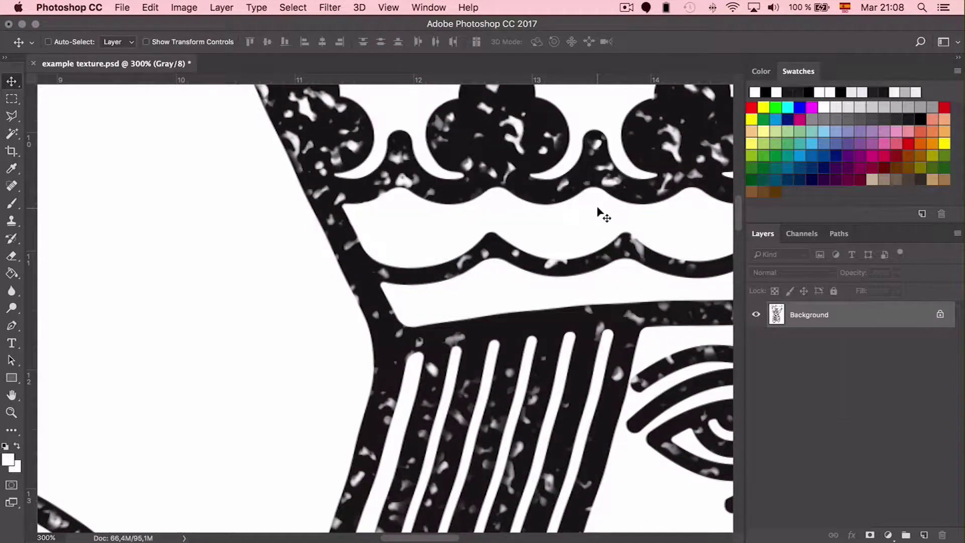
Convert the image to Bitmap mode at 300 pixels/inch using the 50% Threshold method
left_click(185, 7)
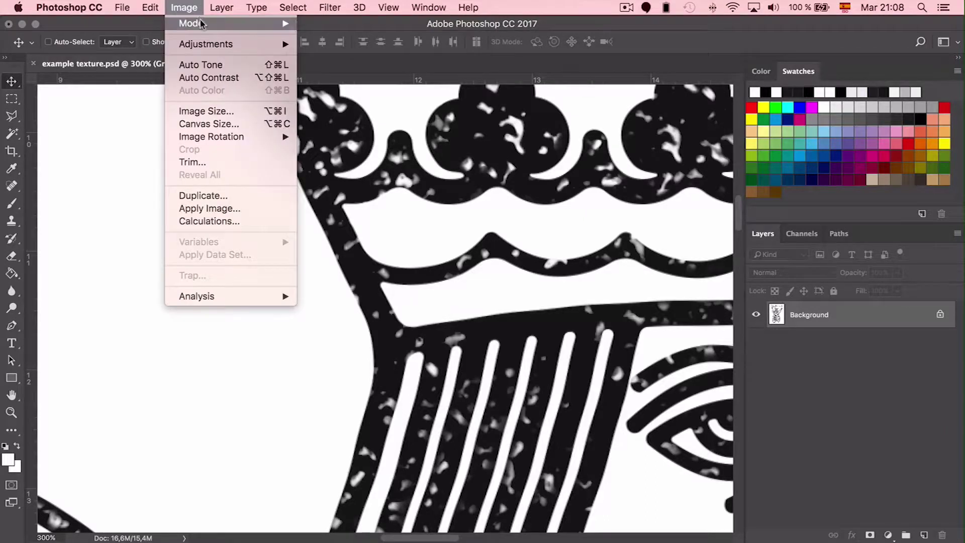
mouse_move(203, 23)
left_click(317, 26)
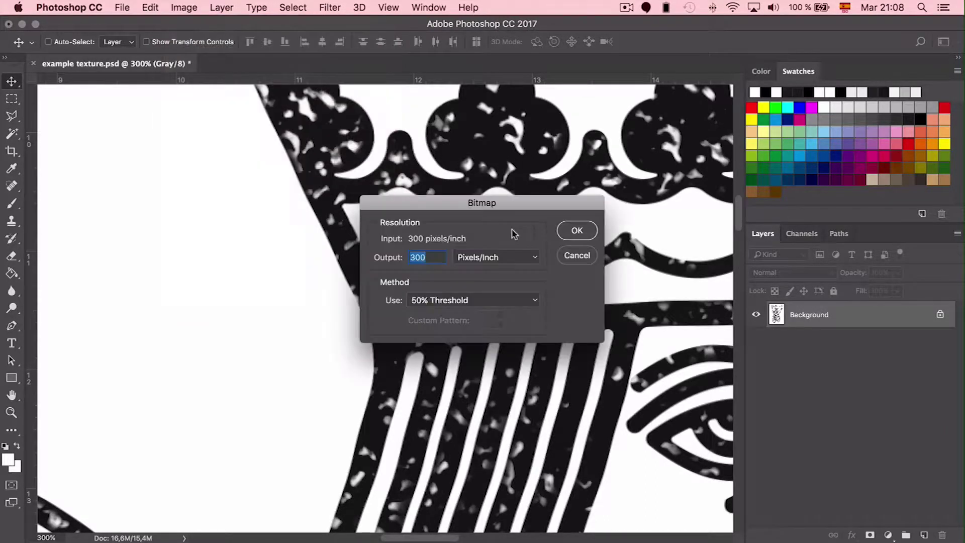
left_click(576, 235)
Examine the bitmap illustration at reduced size, from the crown to the bicycle and the banner lettering
key("super+minus")
key("super+minus")
key("super+minus")
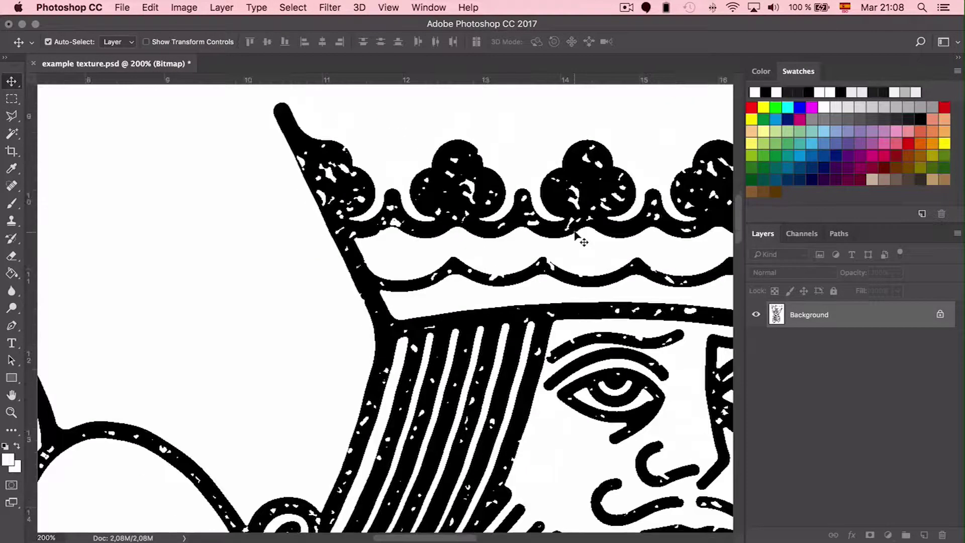
key("super+minus")
key("super+minus")
scroll(578, 239, "down", 5)
scroll(582, 241, "down", 1)
scroll(582, 241, "right", 1)
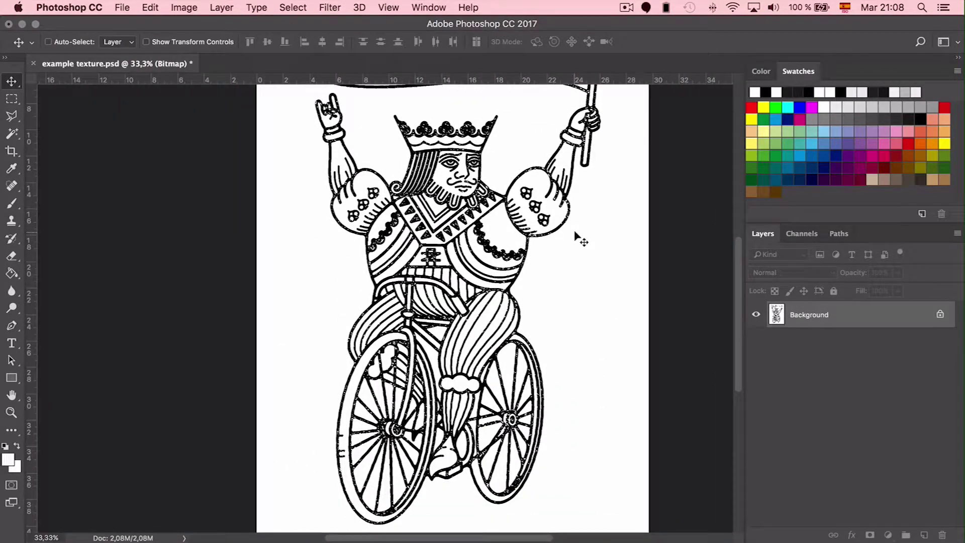
scroll(576, 234, "up", 10)
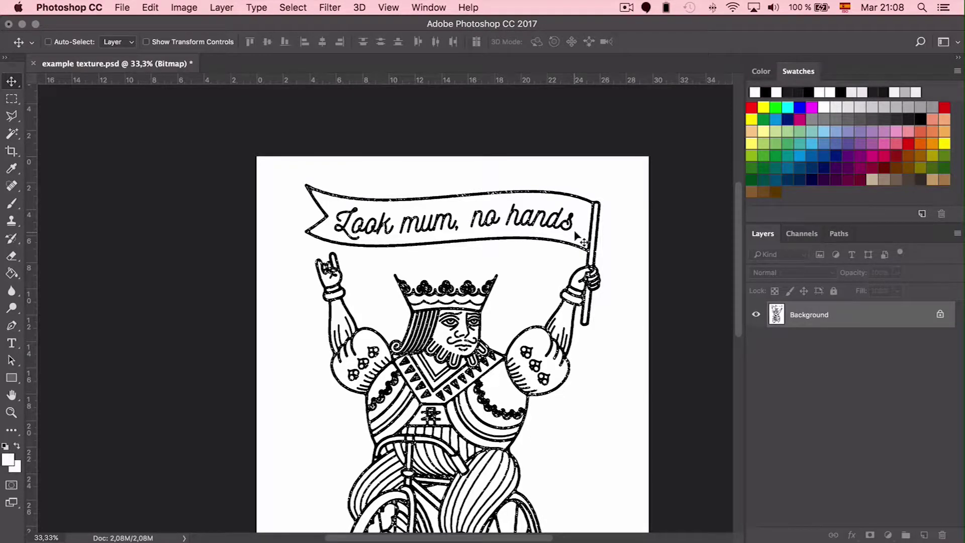
key("super+plus")
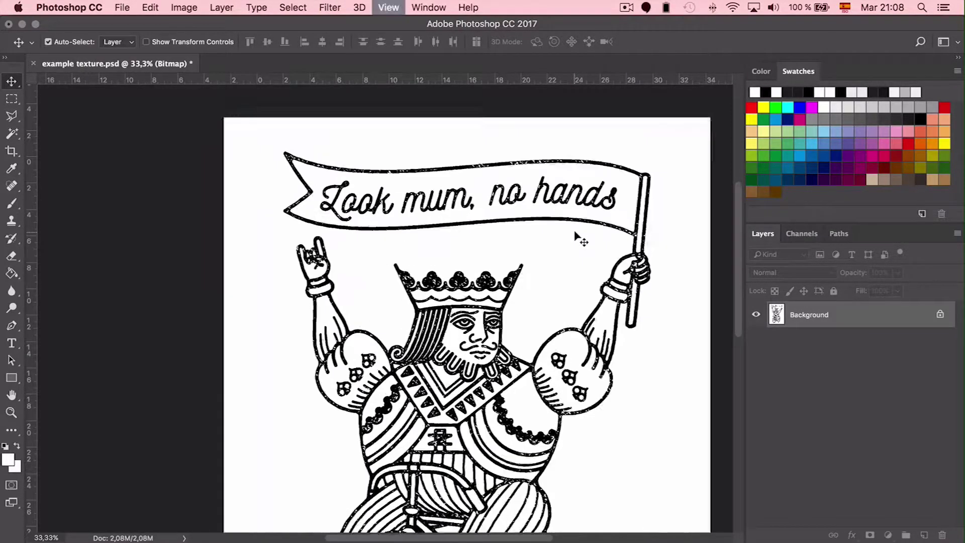
scroll(581, 240, "right", 3)
scroll(581, 240, "down", 1)
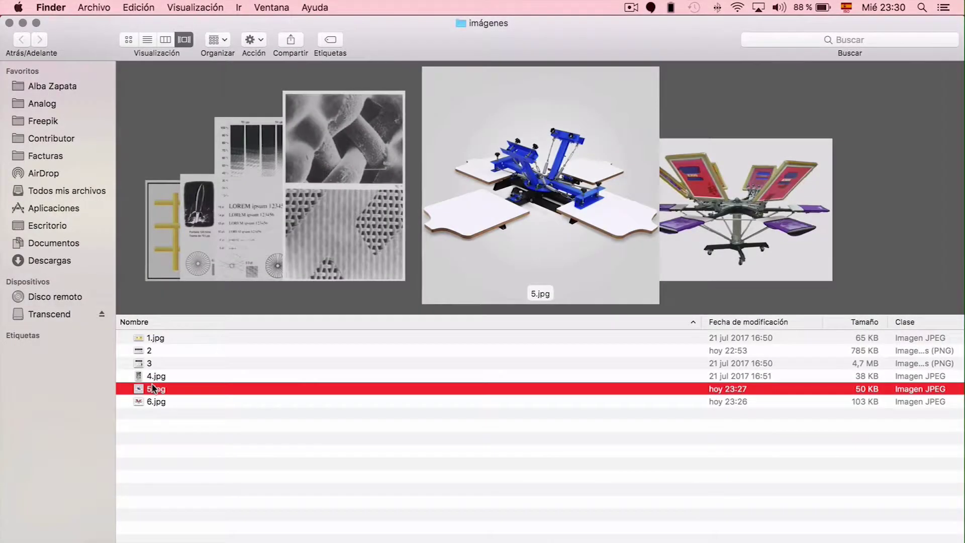
Preview the printing press images 5.jpg and 6.jpg in the imágenes folder in Finder, and close the preview
key("space")
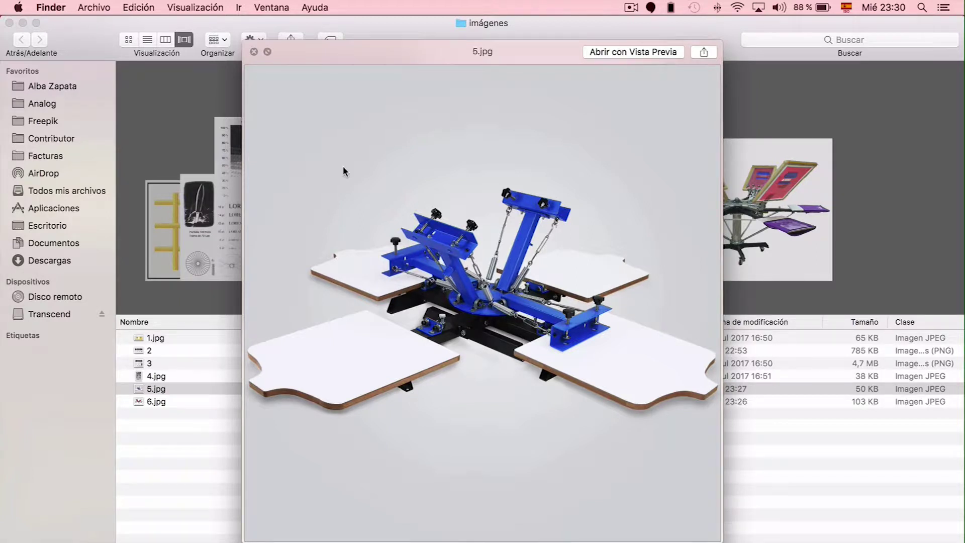
key("Down")
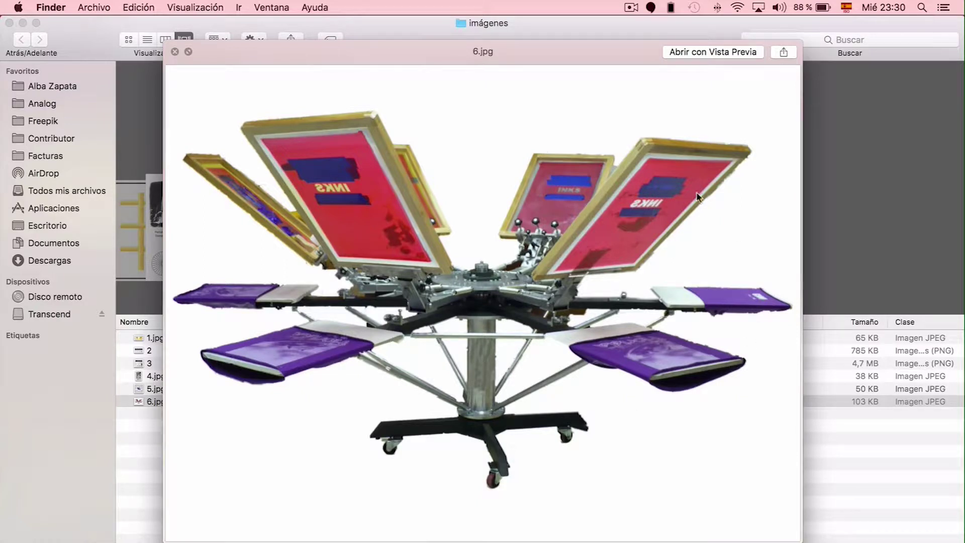
left_click(175, 52)
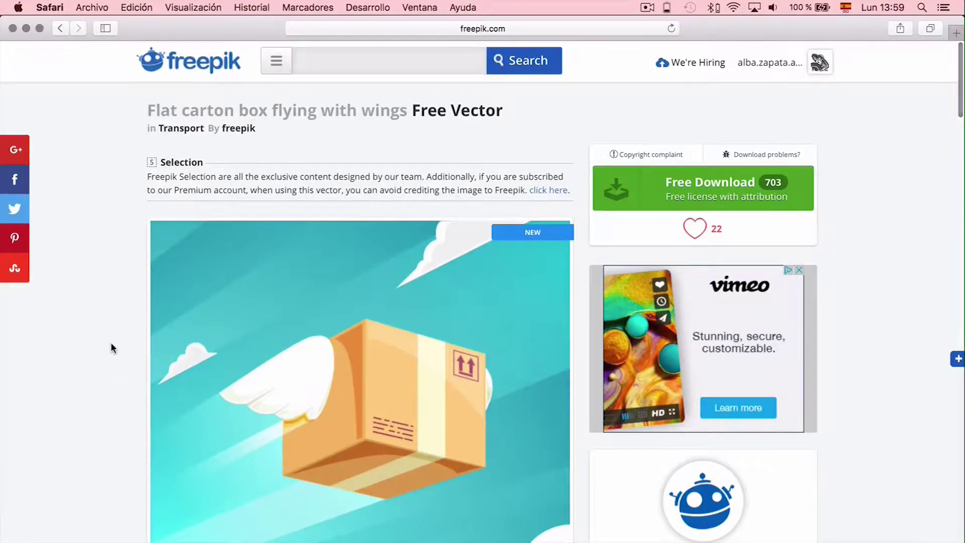
View the winged carton box vector on Freepik, and inspect the gradient fills of the sphere and its shadow ellipse in Illustrator
scroll(111, 344, "down", 5)
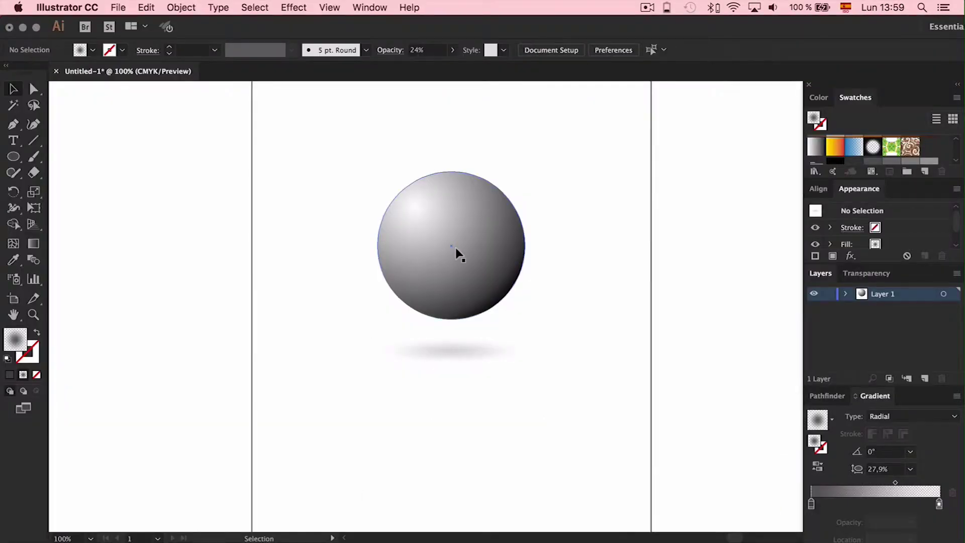
scroll(456, 248, "right", 3)
left_click(458, 245)
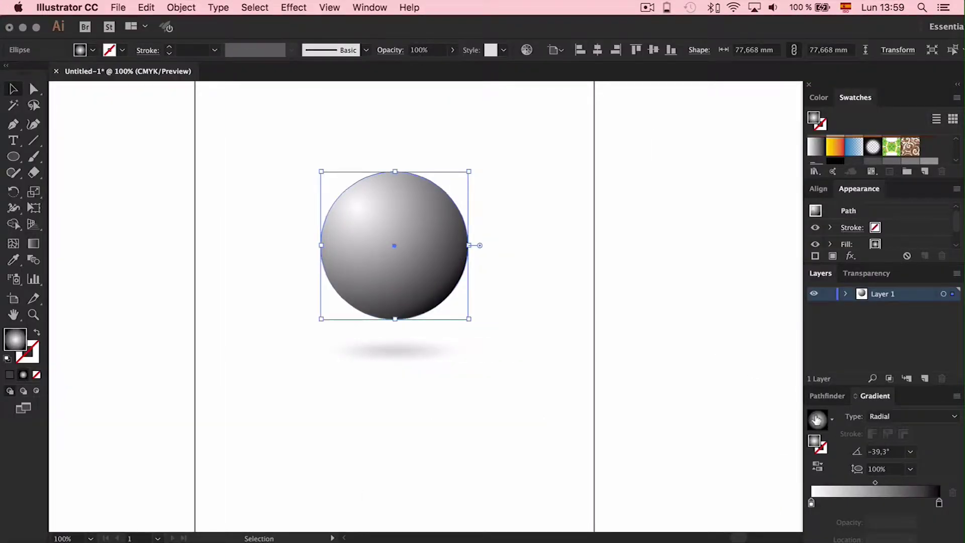
left_click(416, 350)
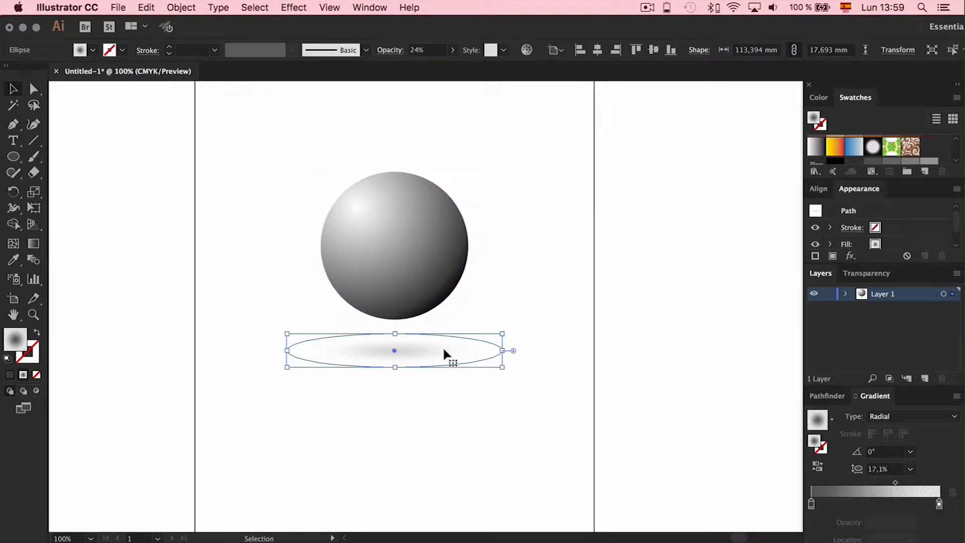
left_click(611, 400)
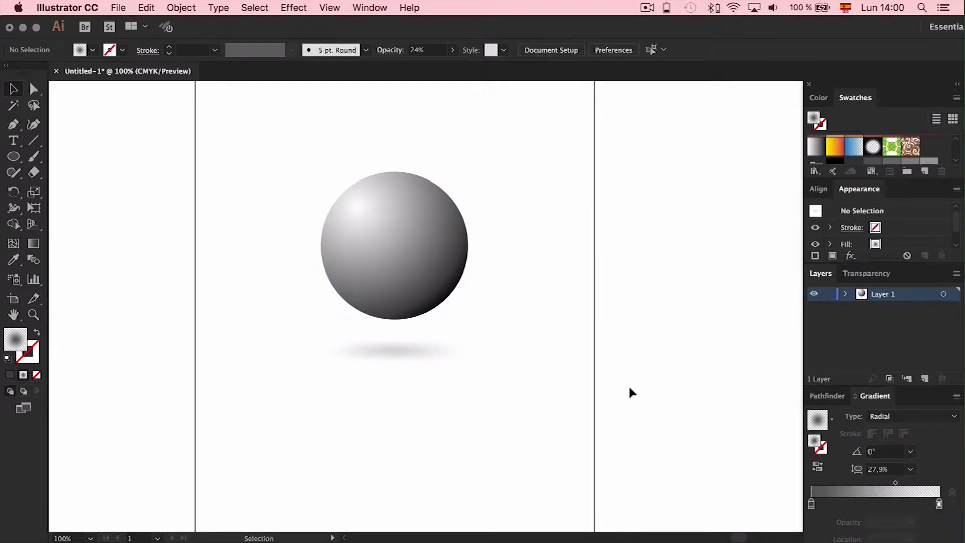
scroll(628, 384, "up", 2)
scroll(629, 384, "left", 2)
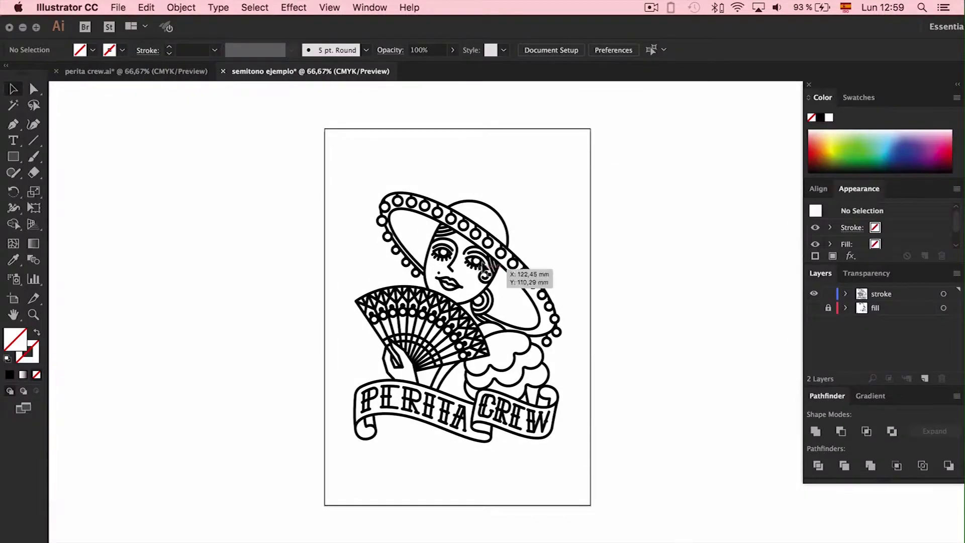
Select and copy the grouped line artwork of the woman with the hat, fan and banner
left_click(483, 269)
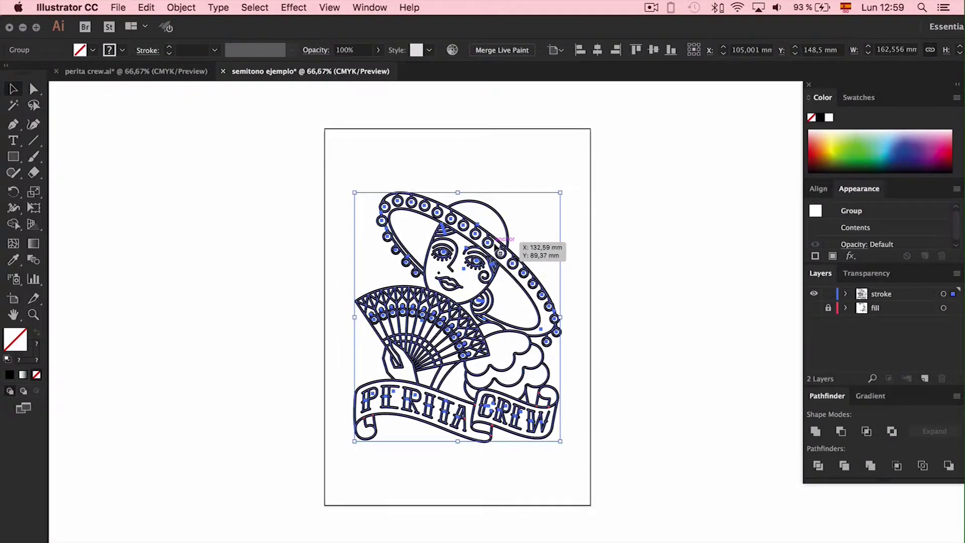
left_click(145, 7)
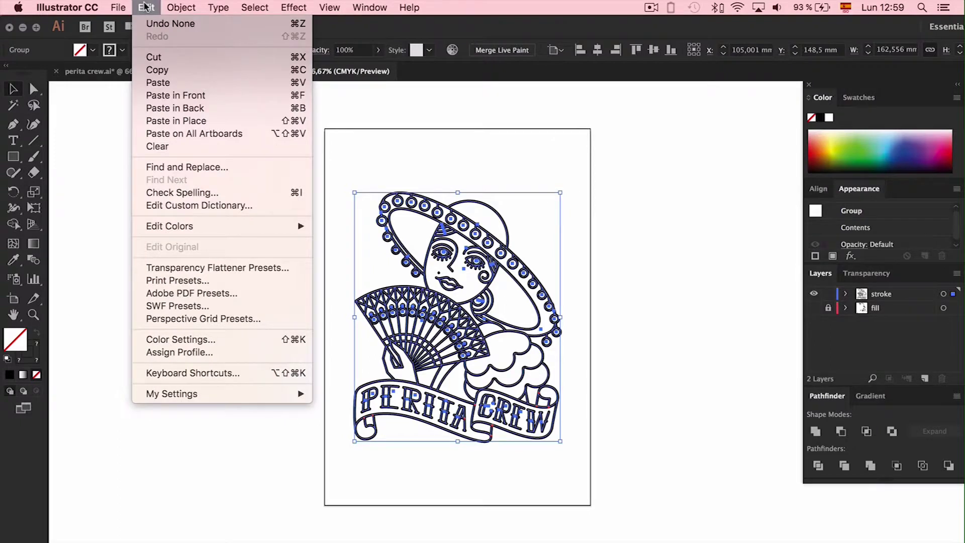
left_click(167, 73)
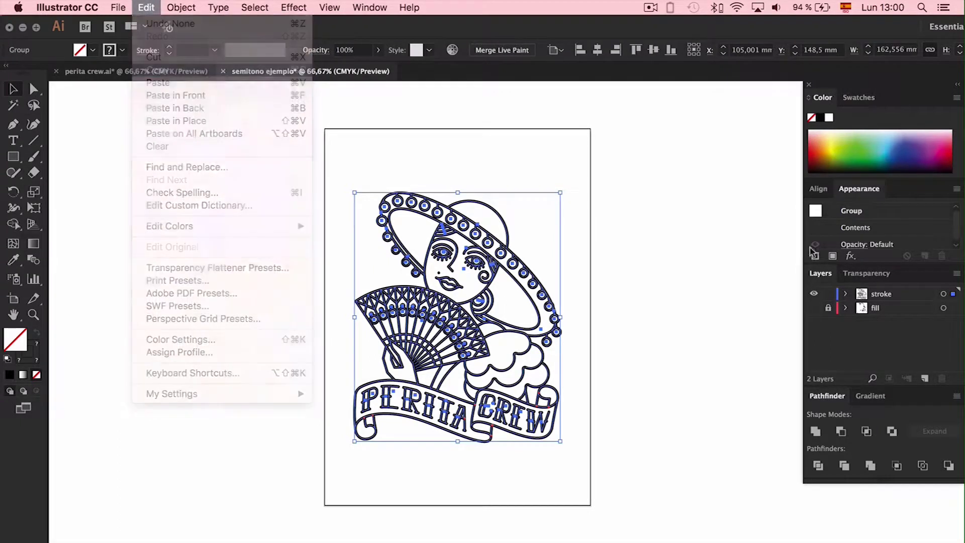
Lock and hide the stroke layer, and create a new layer above the fill layer
left_click(828, 293)
left_click(816, 295)
left_click(894, 308)
left_click(925, 378)
Paste the copied line artwork in front on the new layer and set its stroke to none
left_click(171, 6)
mouse_move(141, 6)
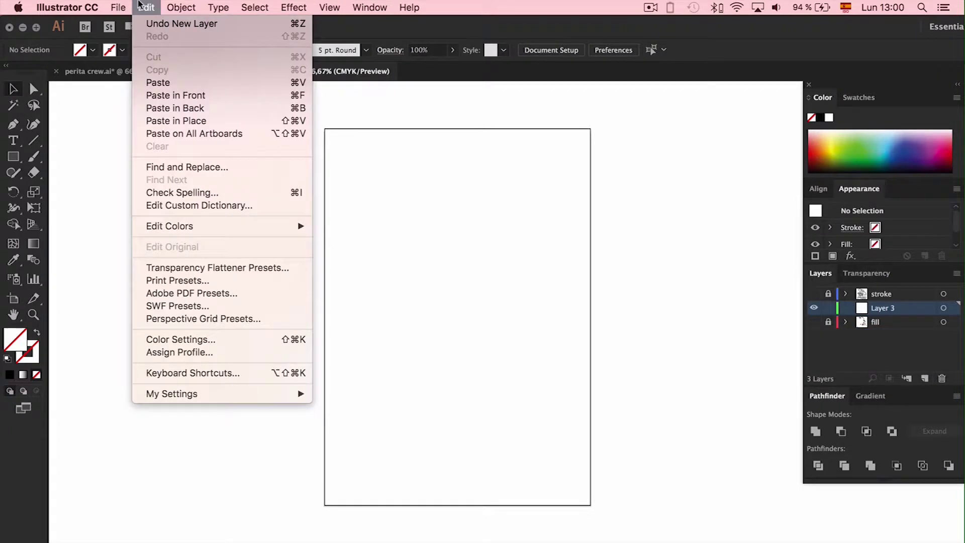
left_click(152, 95)
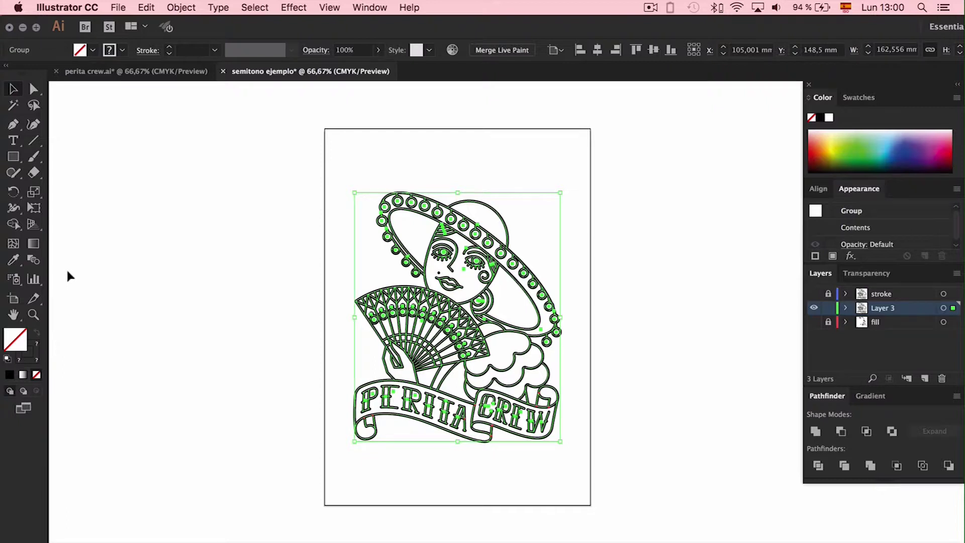
left_click(36, 347)
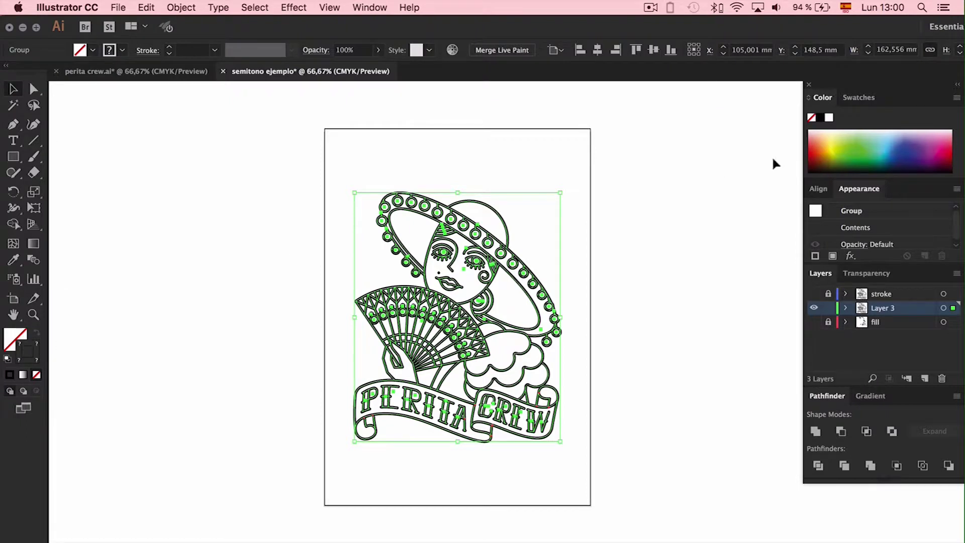
left_click(811, 119)
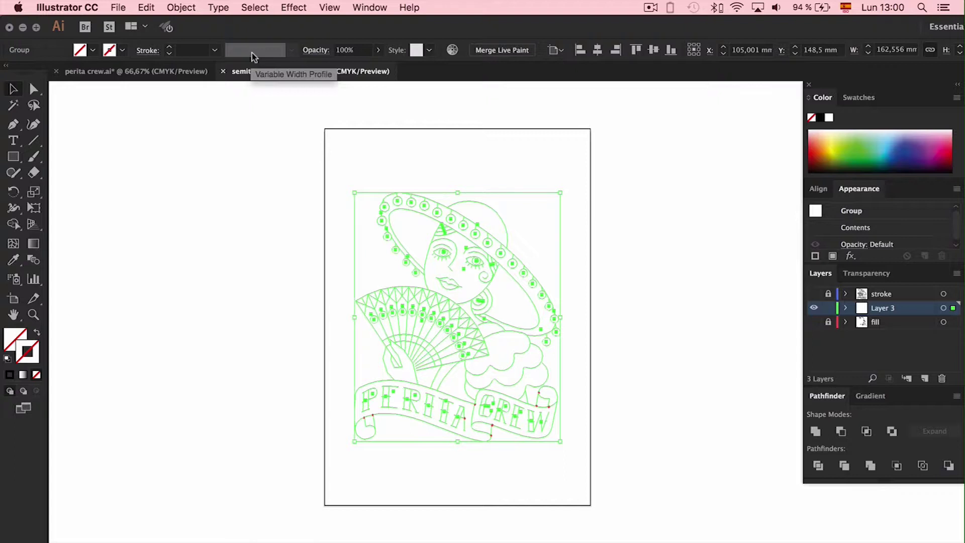
Convert the pasted artwork into a Live Paint group and show the stroke layer again
left_click(179, 7)
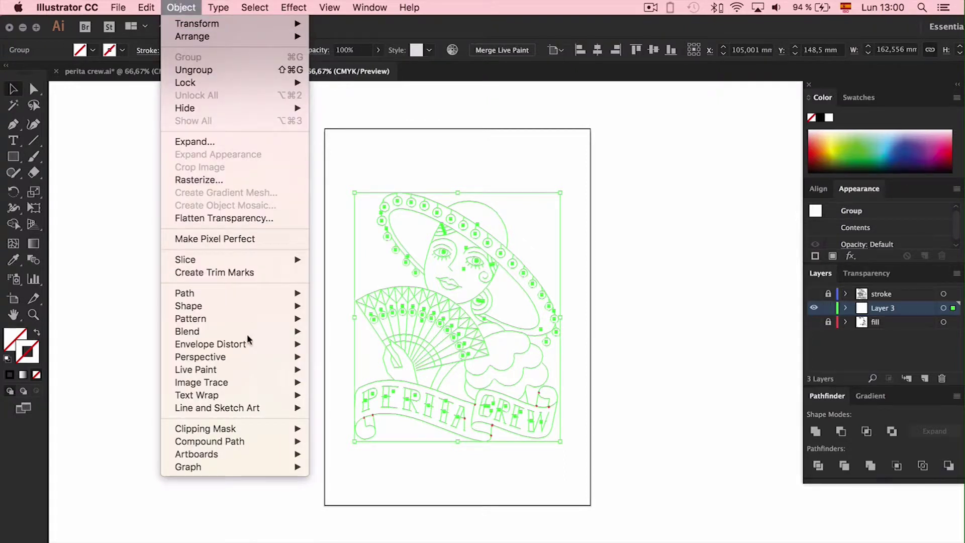
mouse_move(255, 366)
left_click(335, 370)
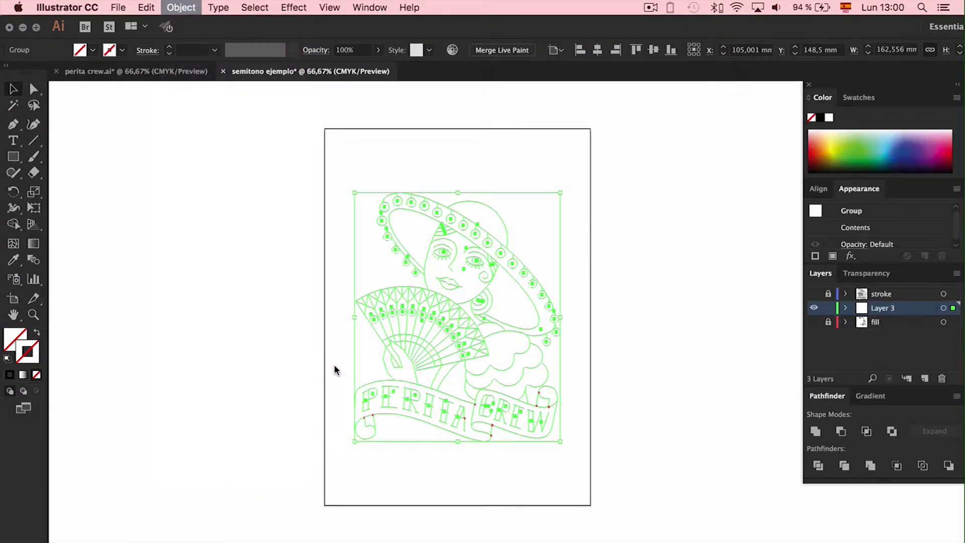
left_click(632, 370)
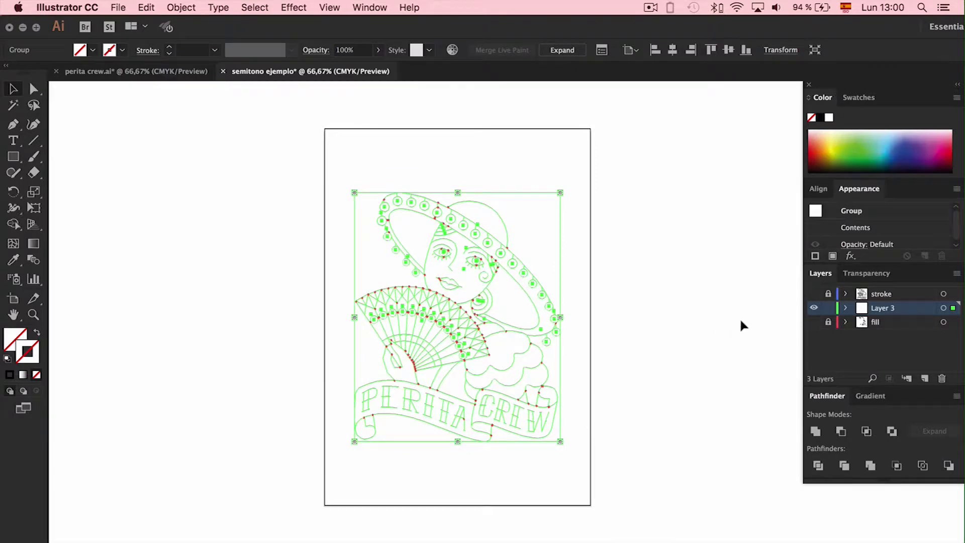
left_click(814, 293)
left_click(708, 285)
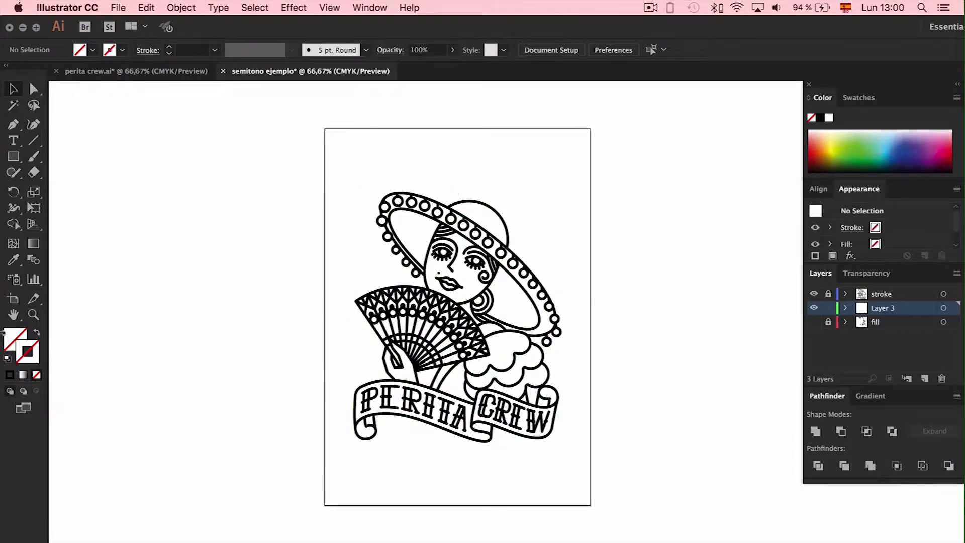
Fill the pupils of both eyes and the inner corner of the right-hand eye with black using Live Paint Bucket
left_click(858, 98)
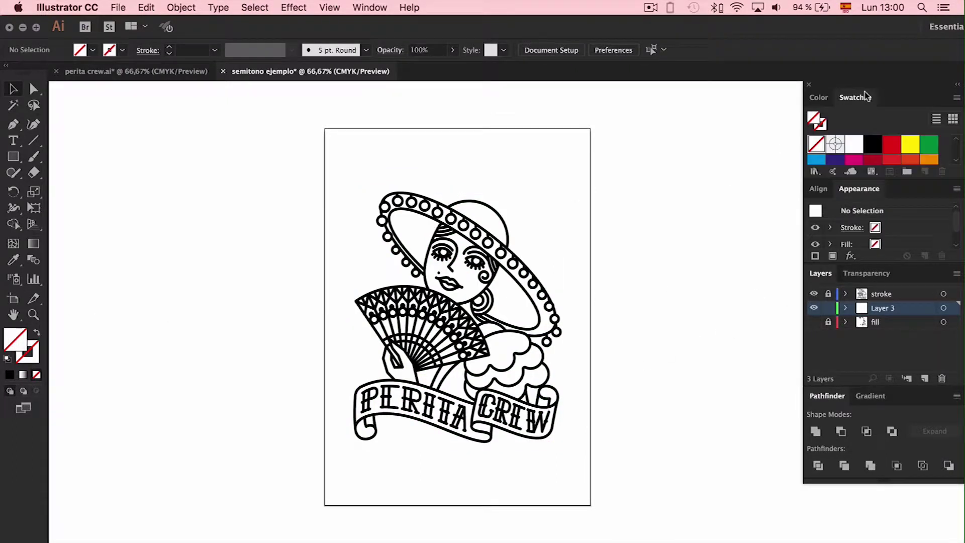
left_click(872, 144)
key("k")
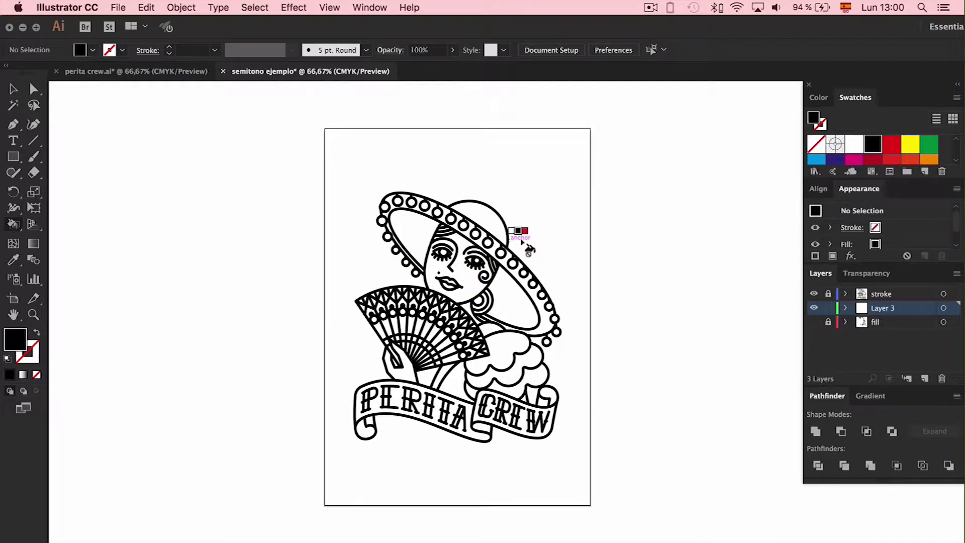
scroll(528, 246, "up", 3)
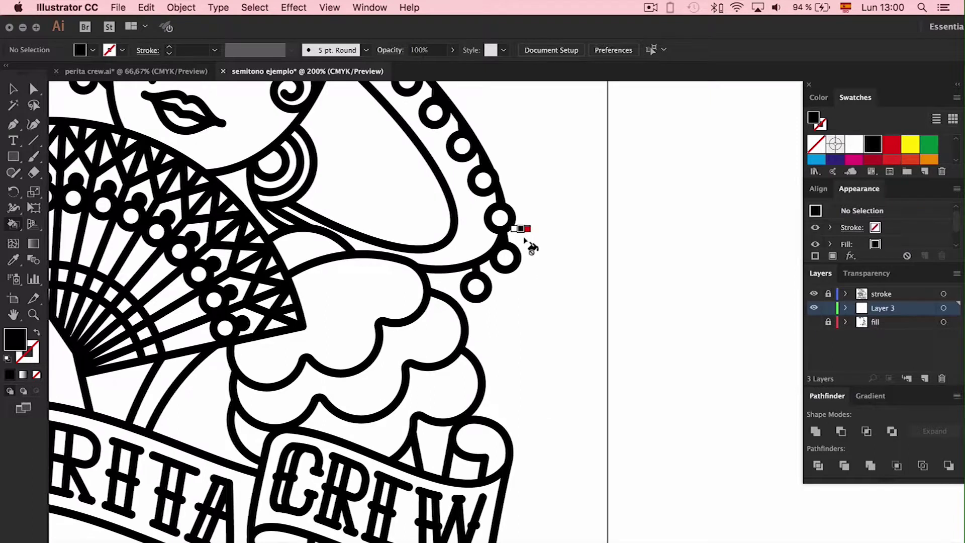
scroll(531, 246, "up", 5)
scroll(531, 246, "left", 5)
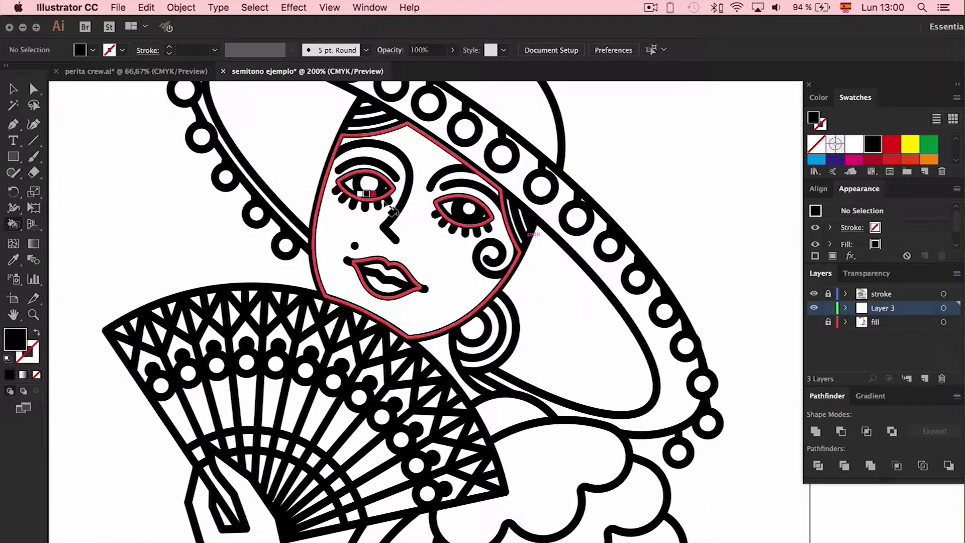
left_click(365, 189)
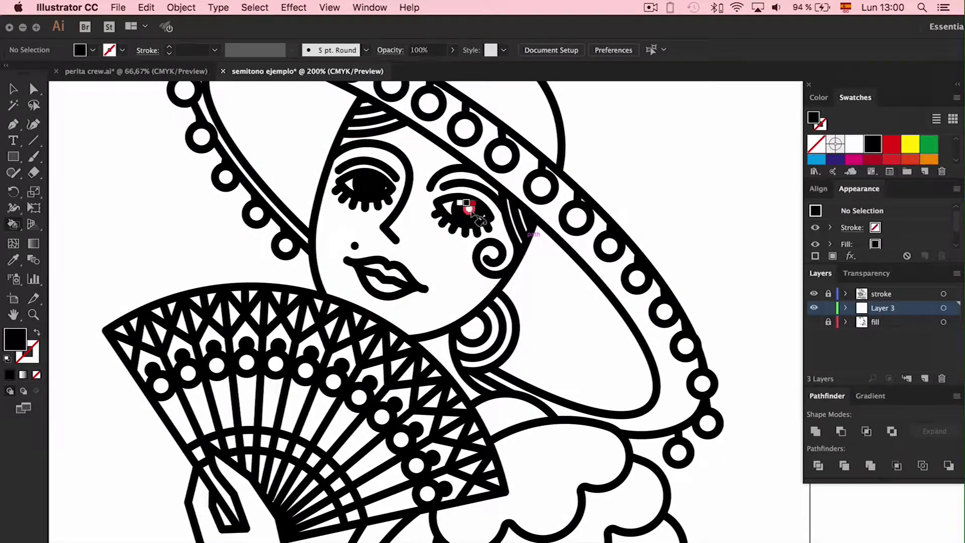
left_click(469, 208)
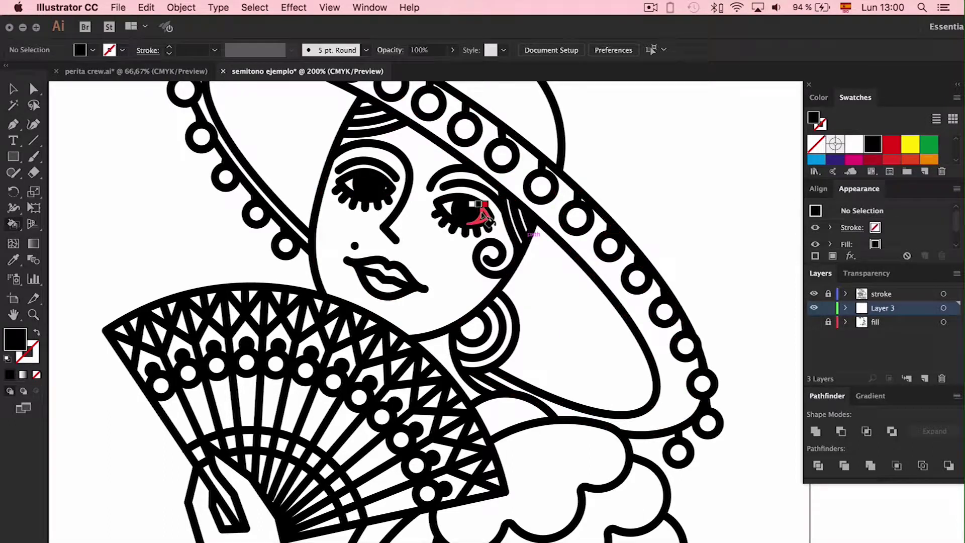
left_click(447, 207)
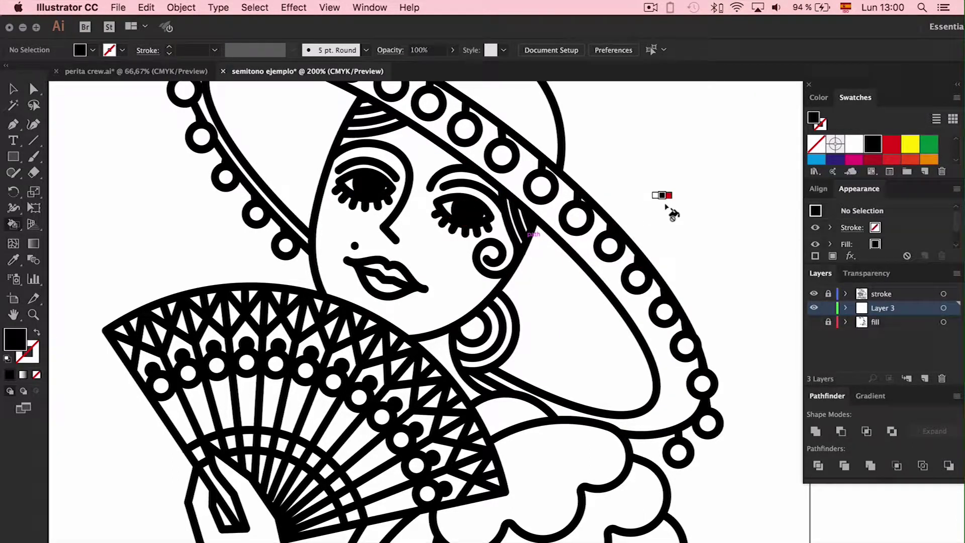
Set the Live Paint fill to none and clear the black from the white part of the right-hand eye
key("super+plus")
key("super+plus")
scroll(661, 210, "up", 4)
scroll(661, 209, "left", 2)
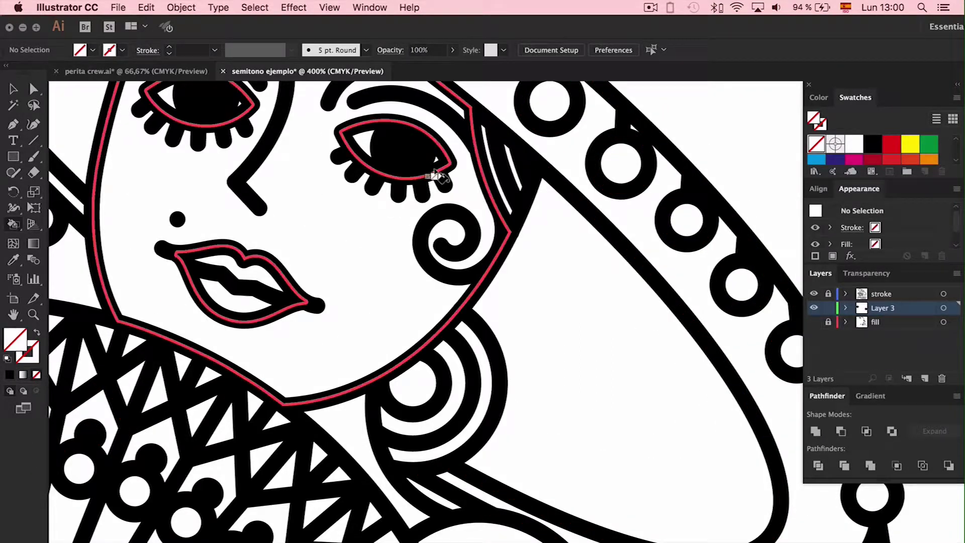
left_click(37, 375)
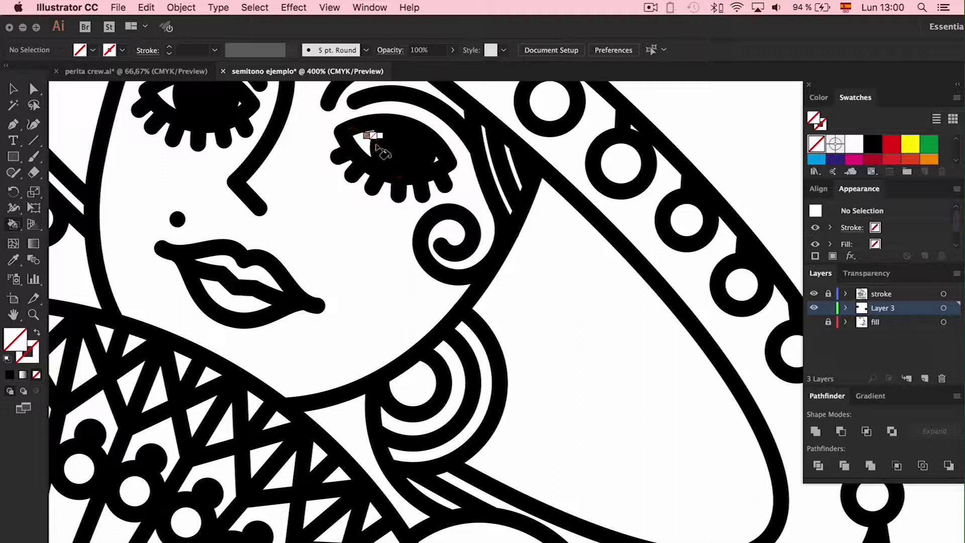
left_click(402, 153)
Delete the iris outlines from the stroke layer while Layer 3 is hidden, then relock stroke and show Layer 3
left_click(814, 308)
left_click(828, 293)
key("a")
left_click(383, 144)
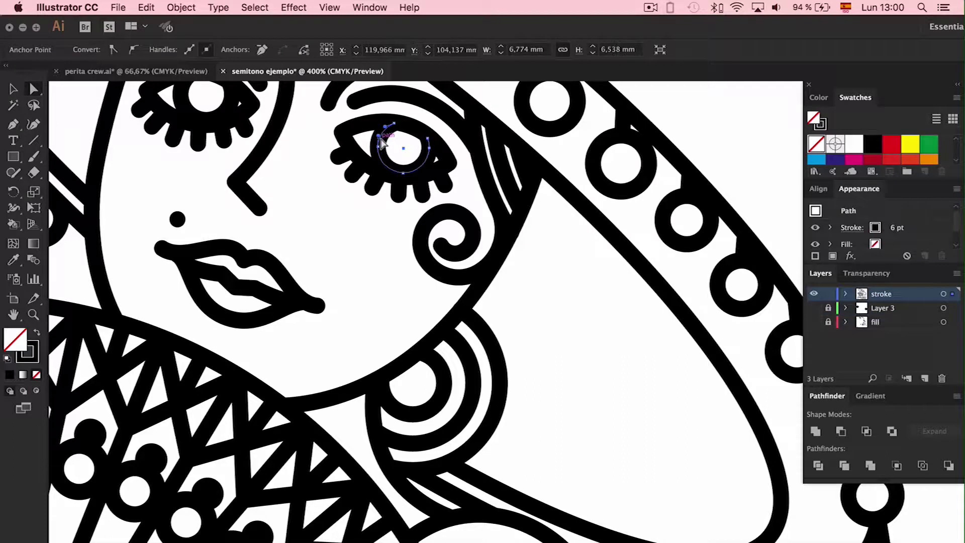
key("Delete")
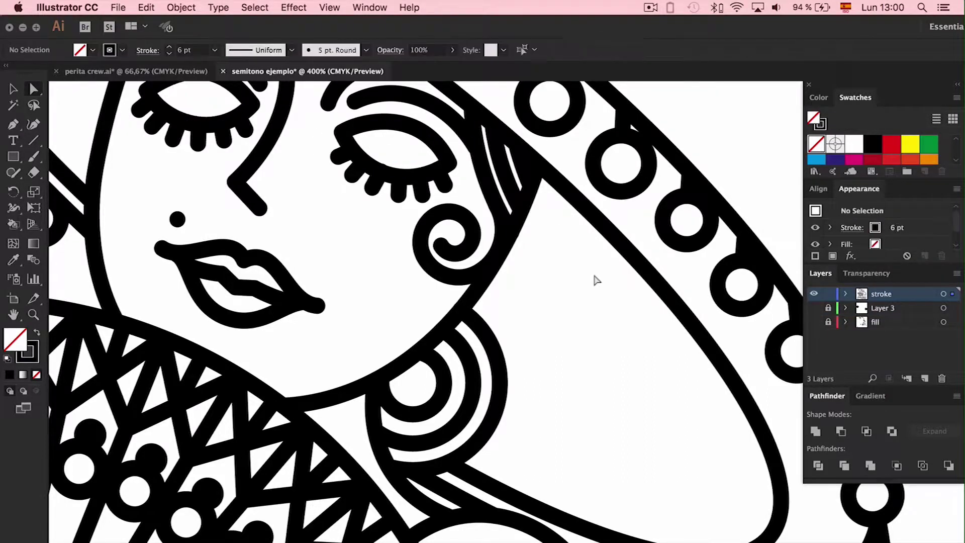
left_click(828, 293)
left_click(814, 307)
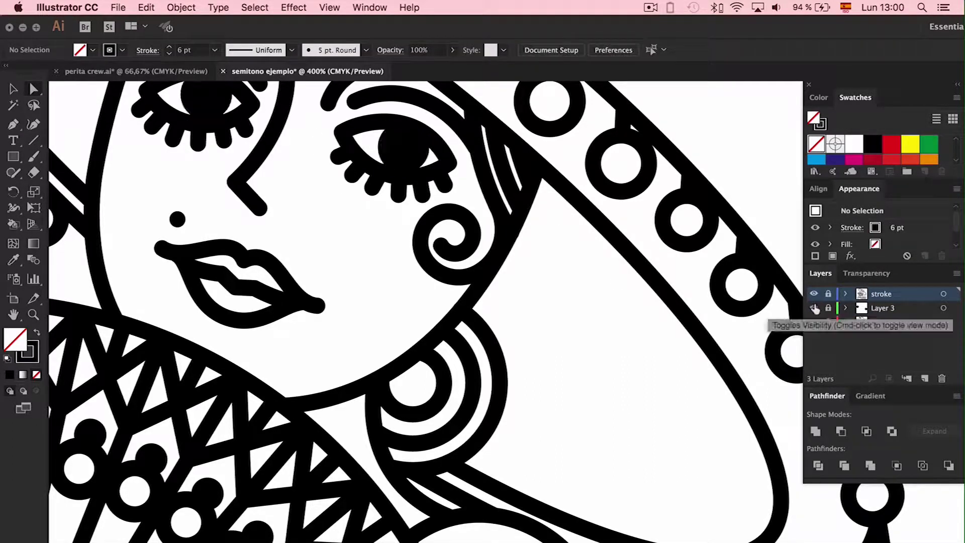
Fill all the round pompoms along and hanging from the hat brim with black on Layer 3
scroll(496, 319, "up", 3)
scroll(496, 319, "left", 4)
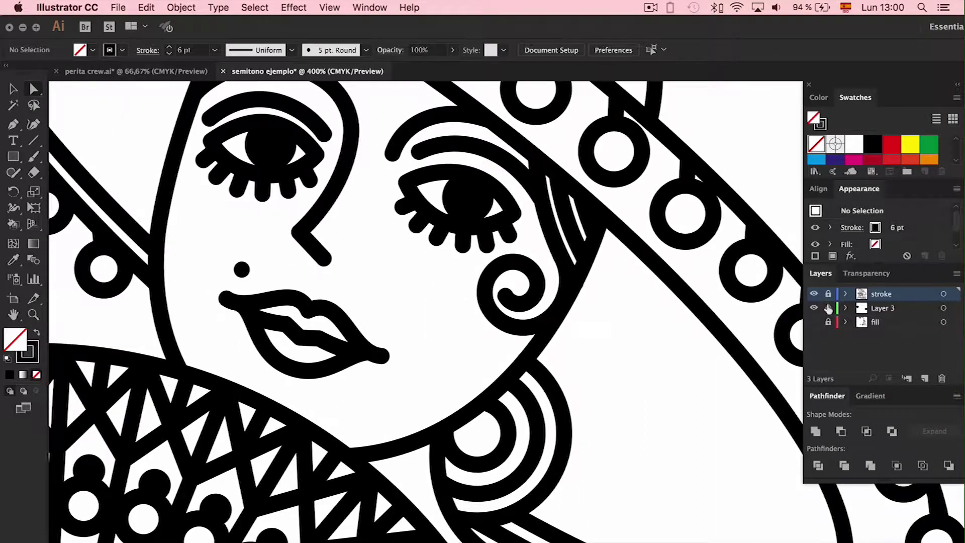
left_click(903, 308)
scroll(754, 301, "down", 3)
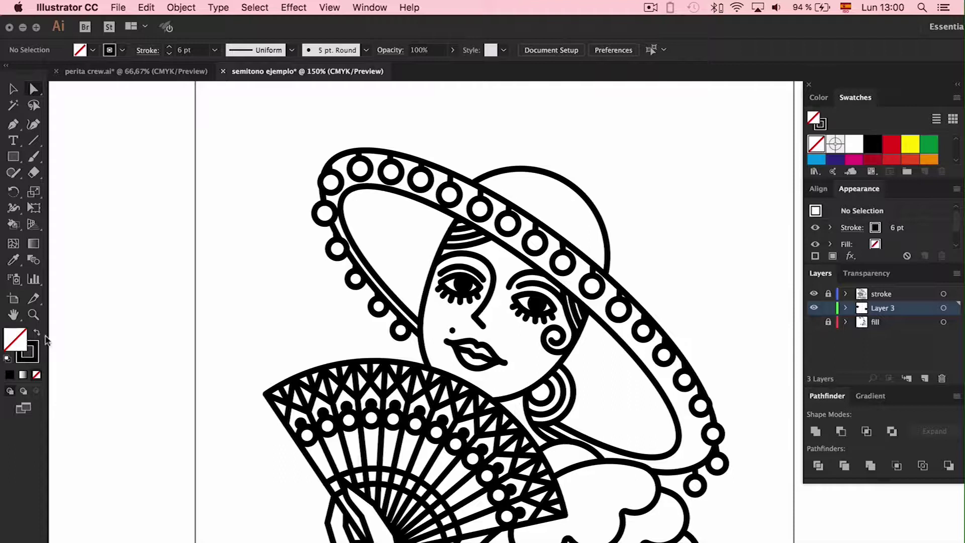
left_click(37, 333)
left_click(401, 330)
left_click(379, 305)
left_click(356, 278)
left_click(337, 248)
left_click(326, 213)
left_click(330, 181)
left_click(359, 169)
left_click(391, 172)
left_click(420, 179)
left_click(448, 193)
left_click(480, 208)
left_click(508, 223)
left_click(535, 242)
left_click(563, 262)
left_click(591, 286)
left_click(618, 310)
left_click(643, 331)
left_click(665, 353)
left_click(684, 379)
left_click(700, 404)
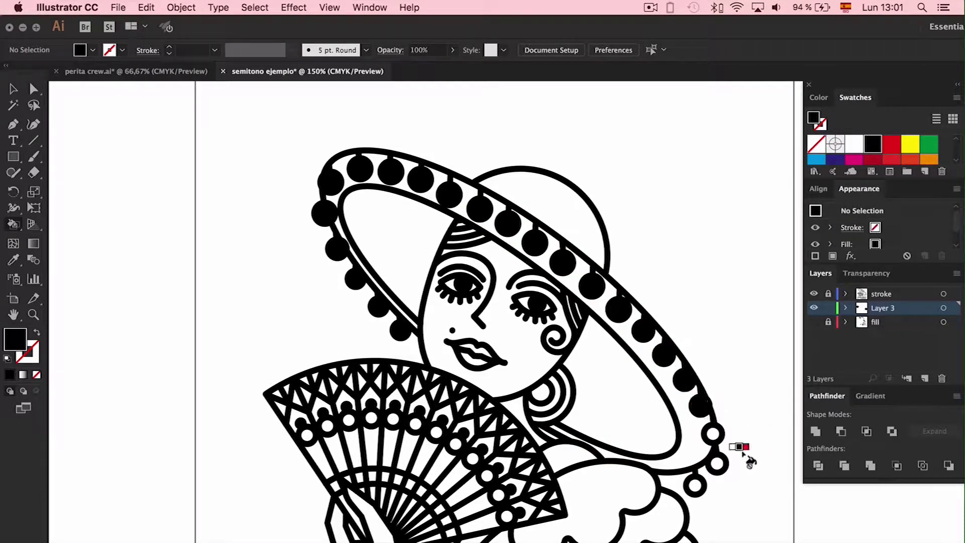
left_click(713, 433)
left_click(717, 464)
left_click(695, 485)
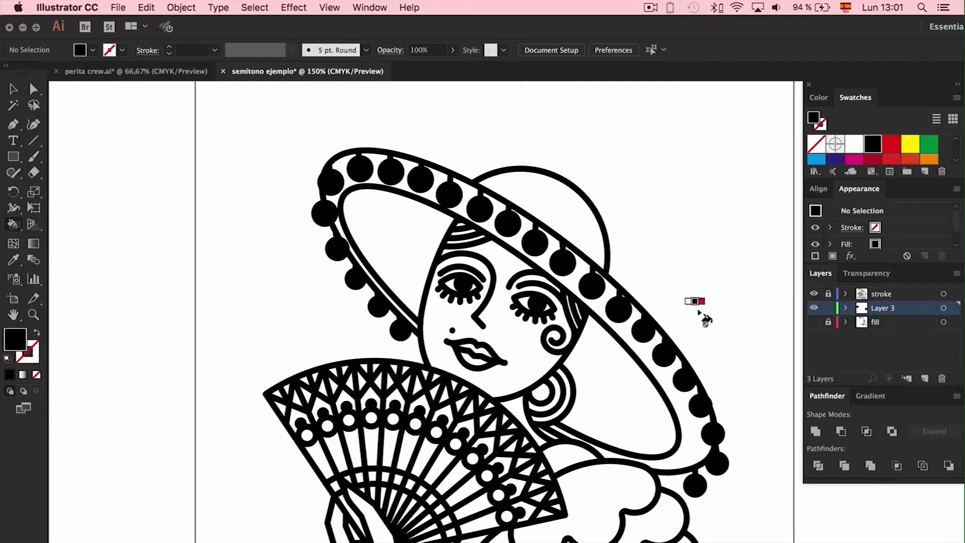
Fill the lower stem areas of the PERITA CREW banner letters with black
scroll(701, 314, "down", 6)
scroll(702, 314, "right", 3)
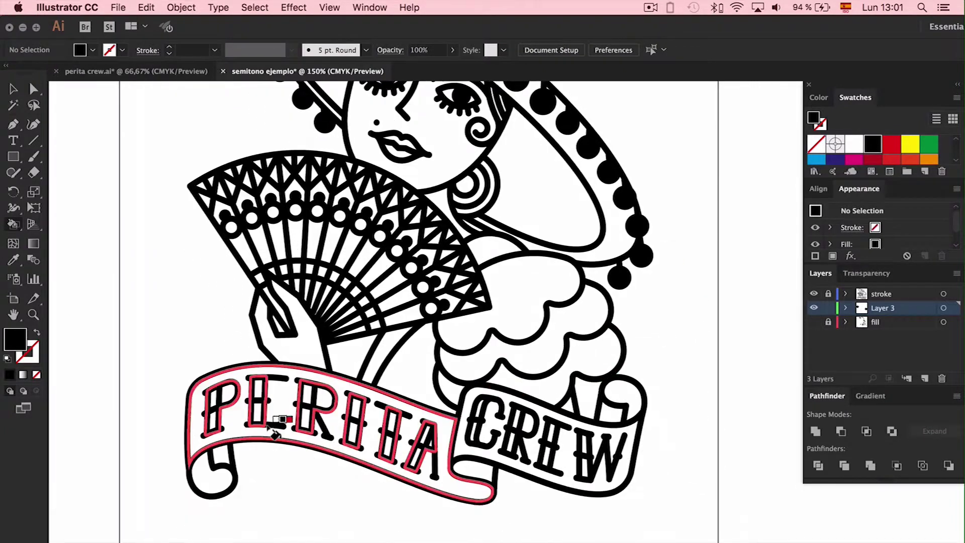
left_click(211, 417)
left_click(255, 409)
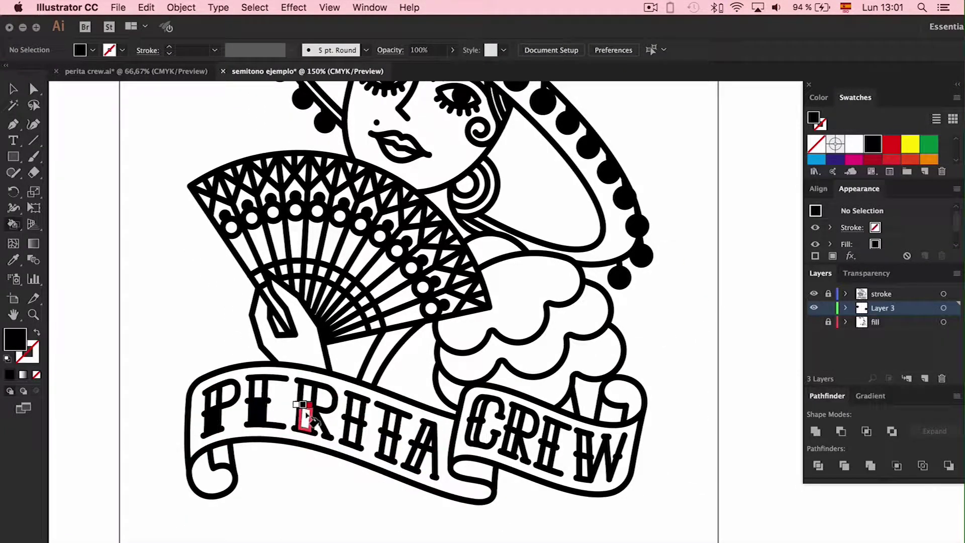
left_click(306, 417)
left_click(350, 425)
left_click(385, 435)
left_click(418, 445)
left_click(478, 445)
left_click(509, 442)
left_click(548, 455)
left_click(586, 460)
Fill the hat's crown and both inner brim areas with the magenta swatch
key("super+minus")
scroll(706, 403, "up", 5)
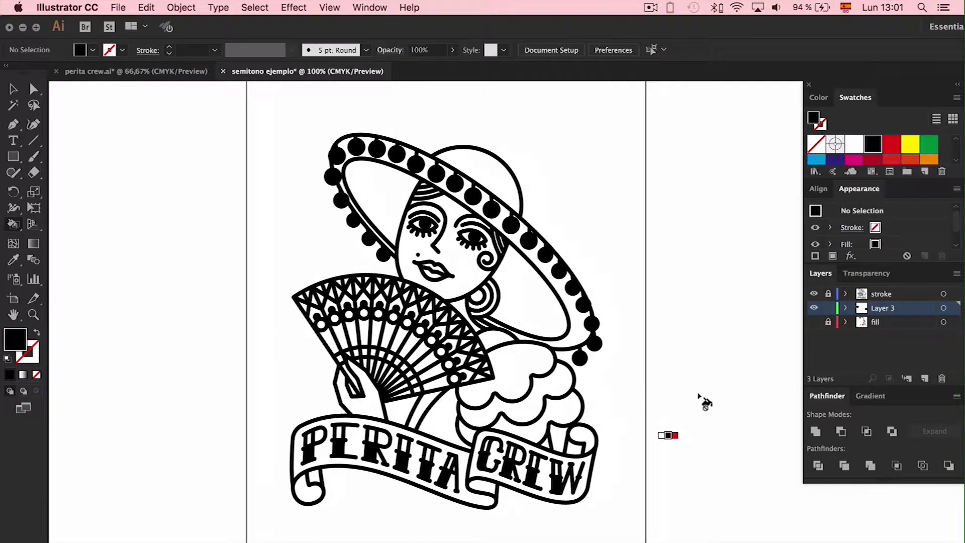
left_click(854, 160)
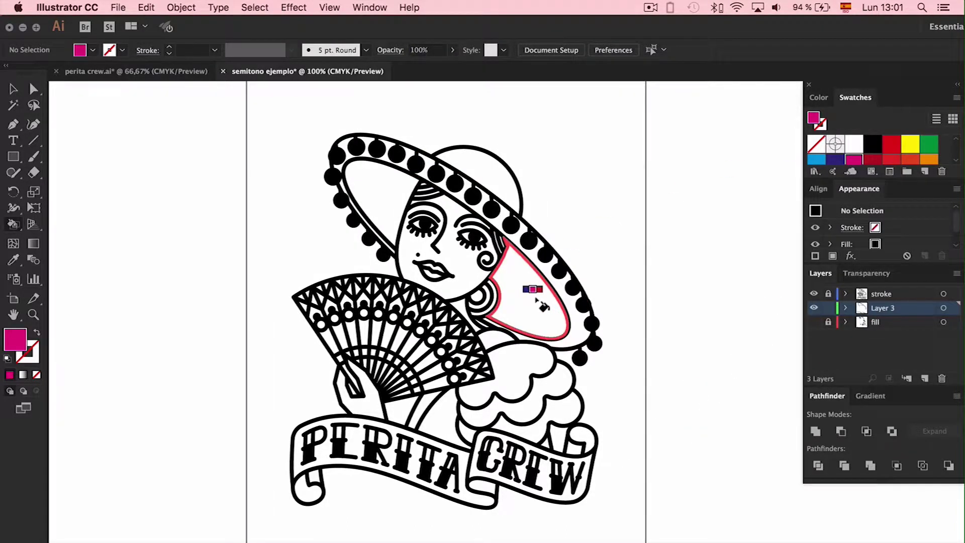
left_click(541, 304)
left_click(392, 166)
left_click(483, 177)
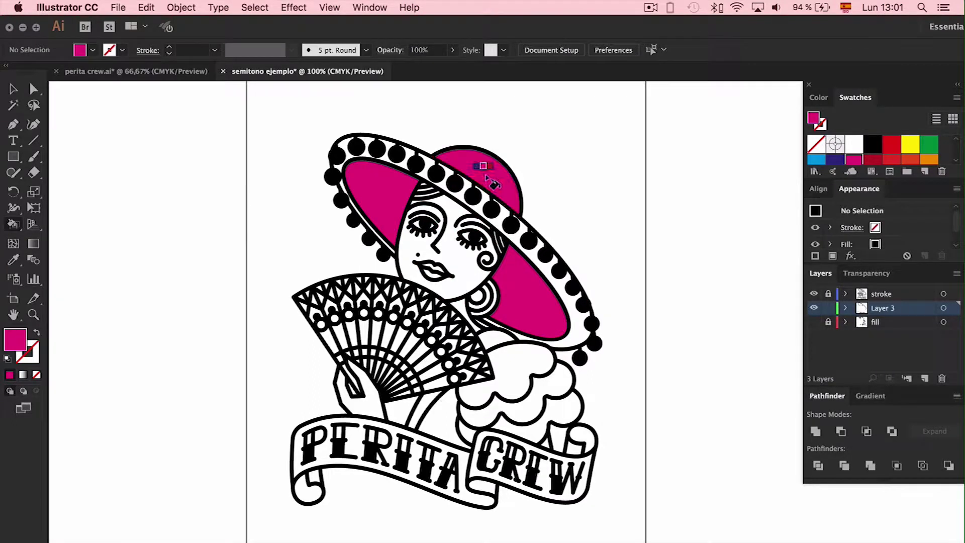
Fill the dress ruffles, the dress area below the fan and the banner's lower folds with magenta
left_click(528, 385)
left_click(543, 410)
left_click(557, 424)
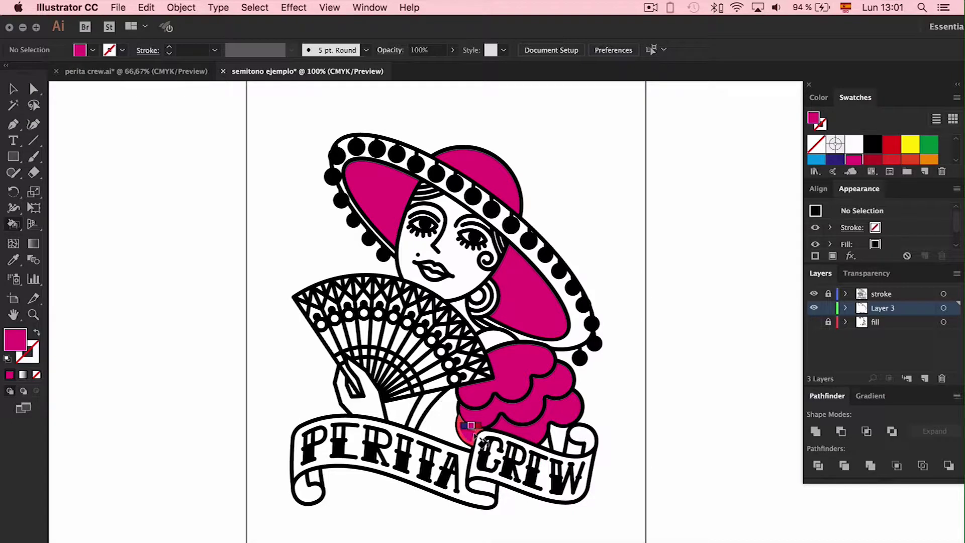
left_click(399, 411)
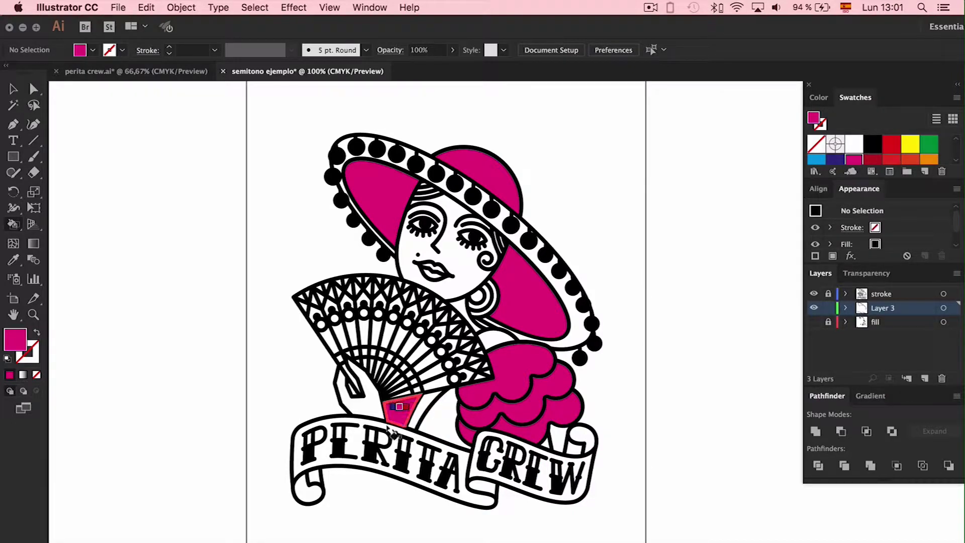
left_click(308, 493)
left_click(477, 483)
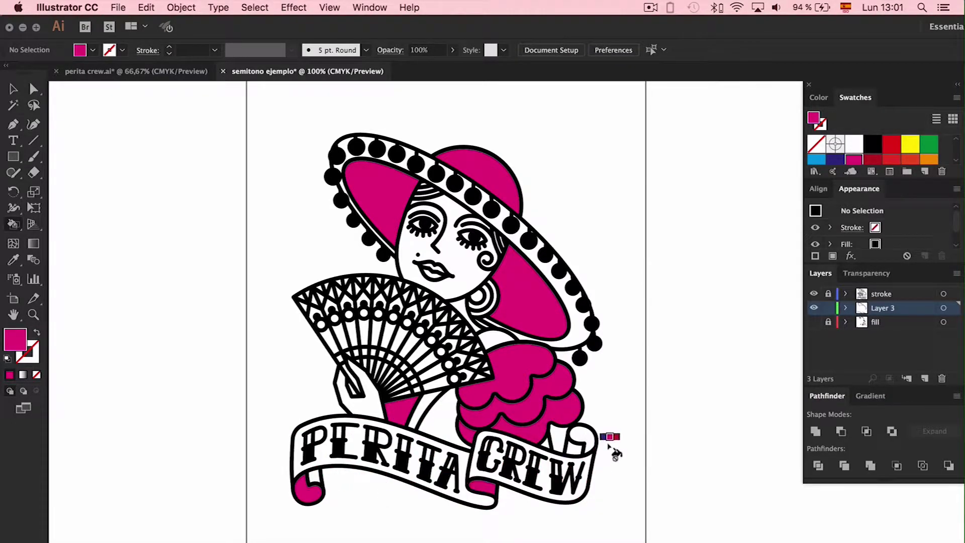
Fill the banner's upper curl beside CREW with magenta and expand the Live Paint group into regular paths
left_click(581, 435)
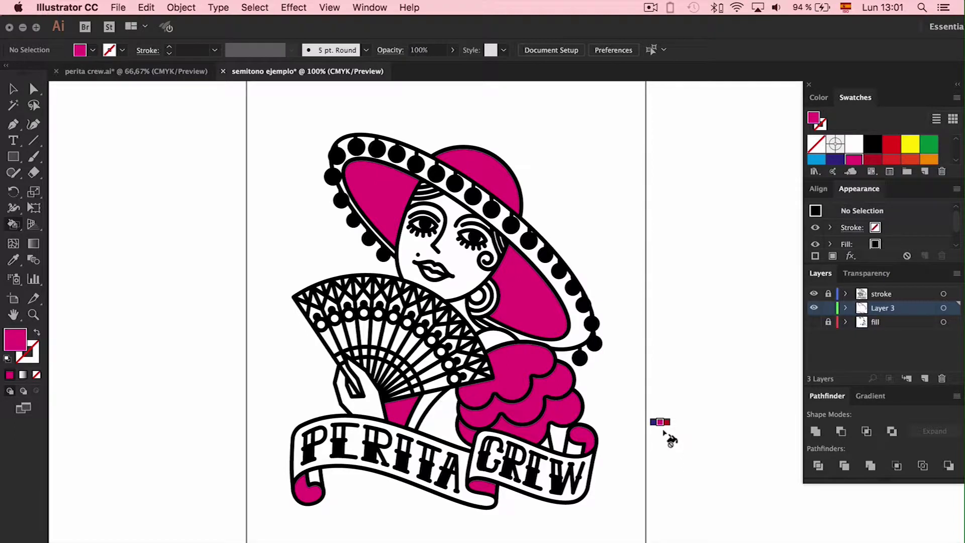
left_click(13, 88)
left_click(384, 197)
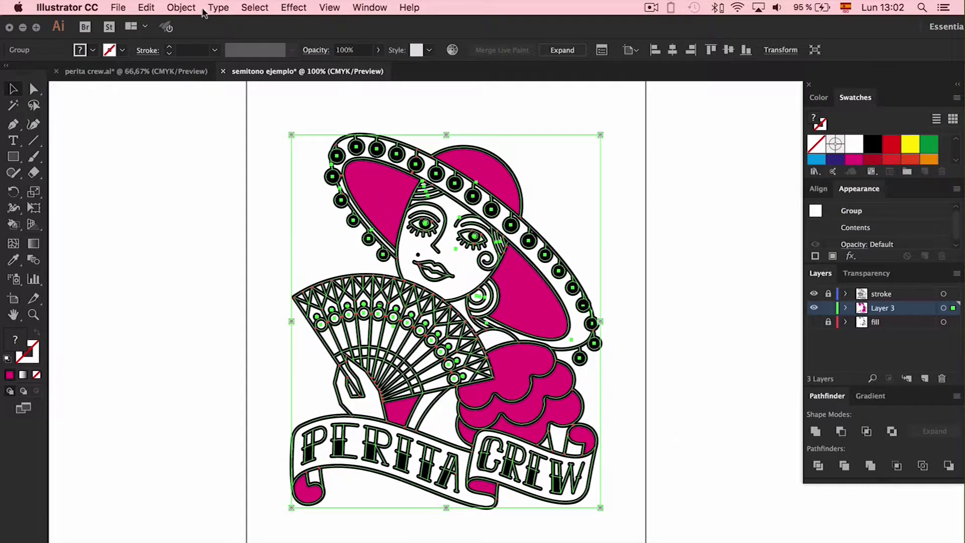
left_click(181, 7)
mouse_move(217, 375)
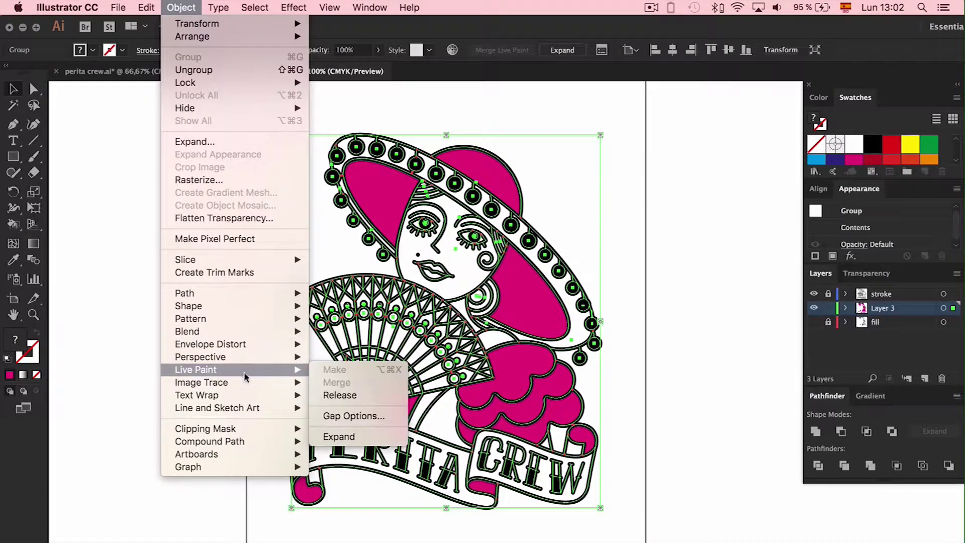
left_click(339, 436)
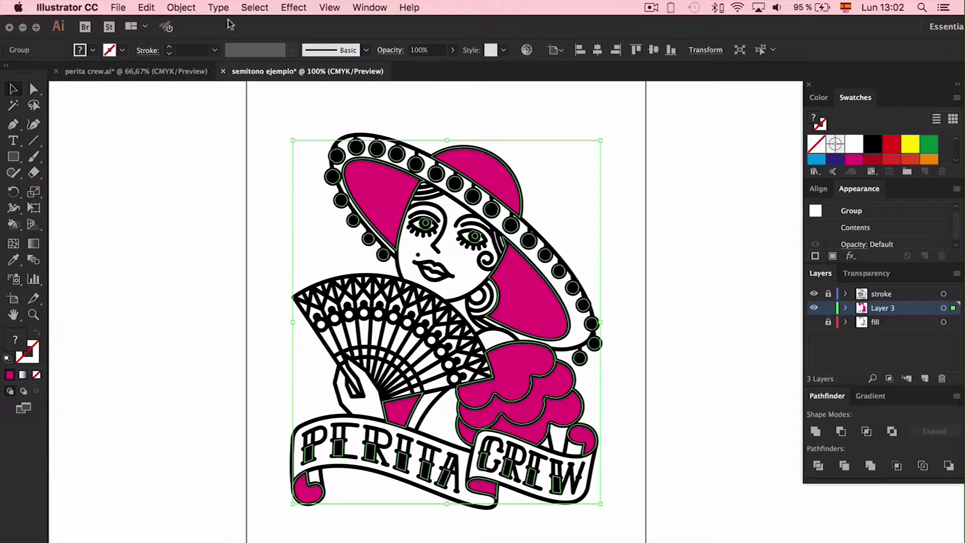
Ungroup the expanded artwork repeatedly until each filled area can be selected as a separate path
left_click(183, 7)
left_click(202, 71)
left_click(173, 5)
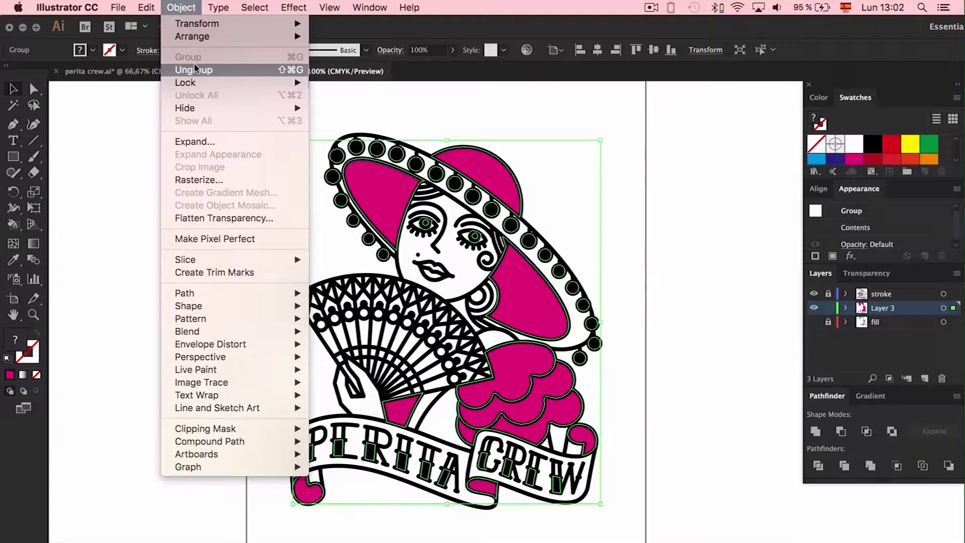
left_click(196, 70)
left_click(185, 8)
left_click(195, 70)
left_click(189, 7)
left_click(201, 69)
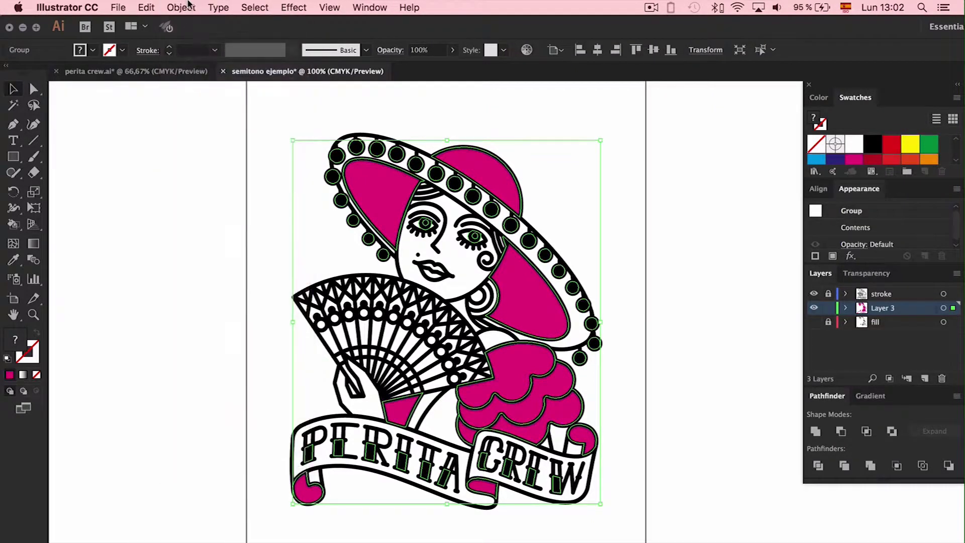
left_click(188, 5)
left_click(108, 149)
left_click(304, 197)
left_click(362, 191)
left_click(181, 7)
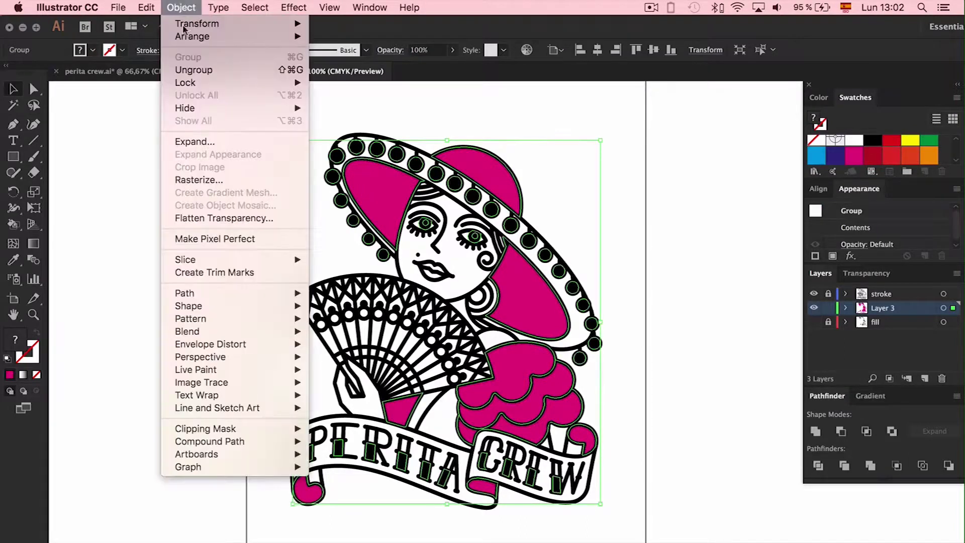
left_click(190, 69)
left_click(263, 164)
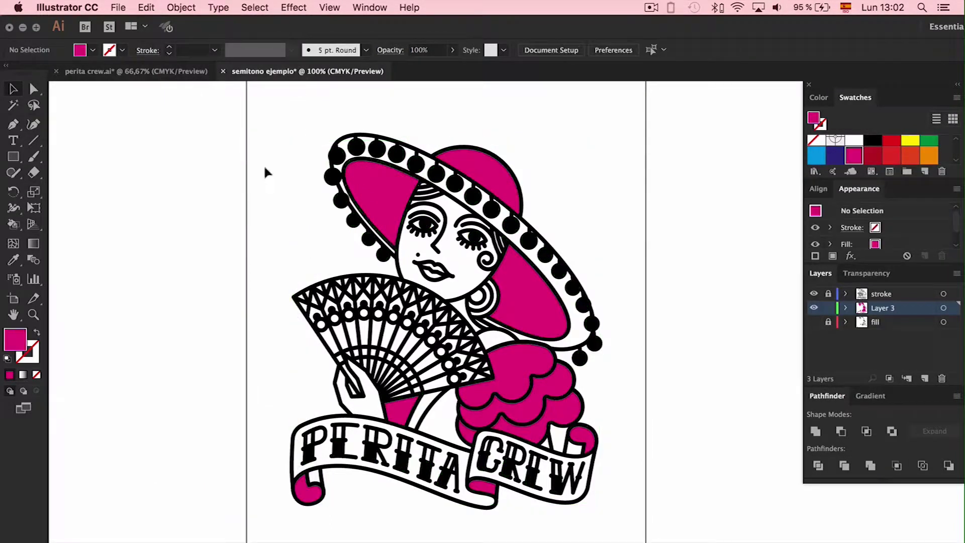
left_click(354, 170)
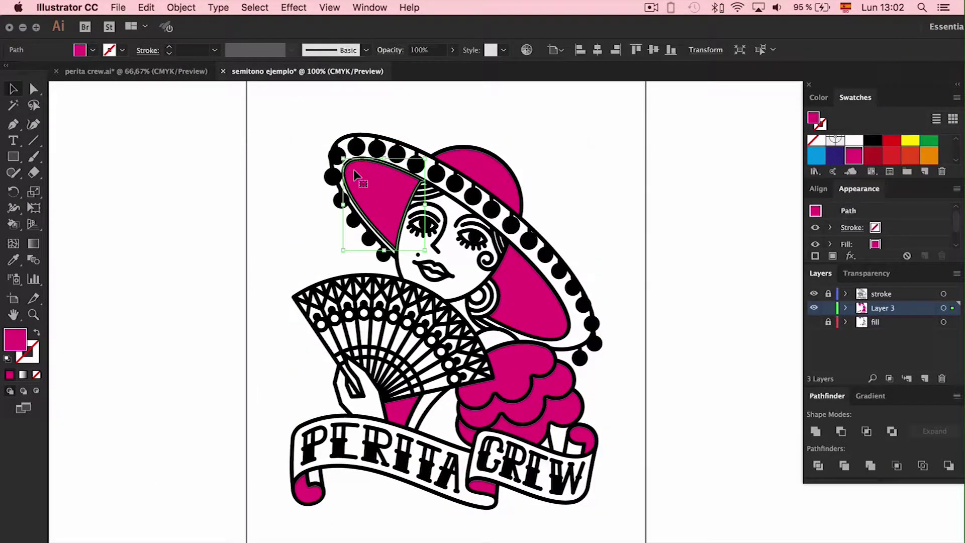
left_click(618, 204)
Select every shape with the same black fill color as a brim pompom and group them
left_click(511, 225)
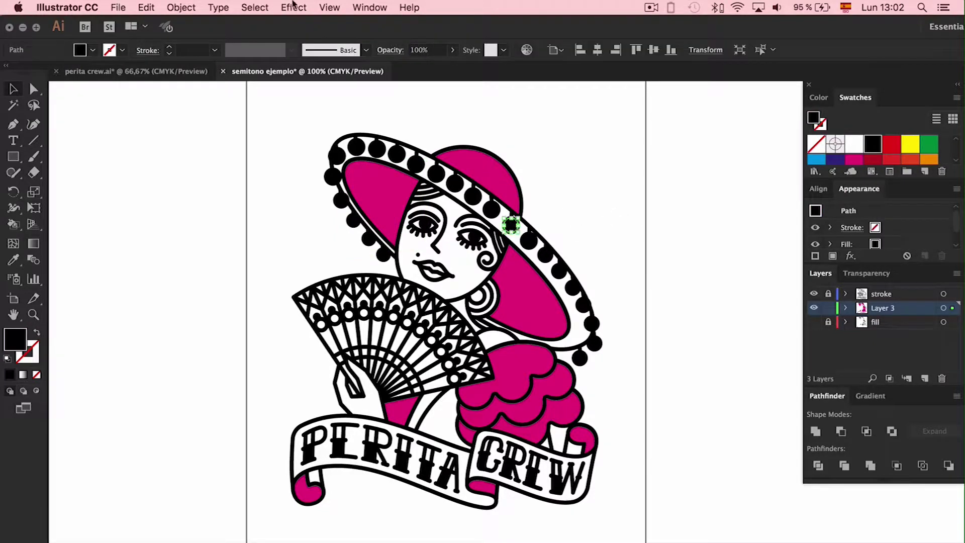
left_click(255, 7)
mouse_move(285, 130)
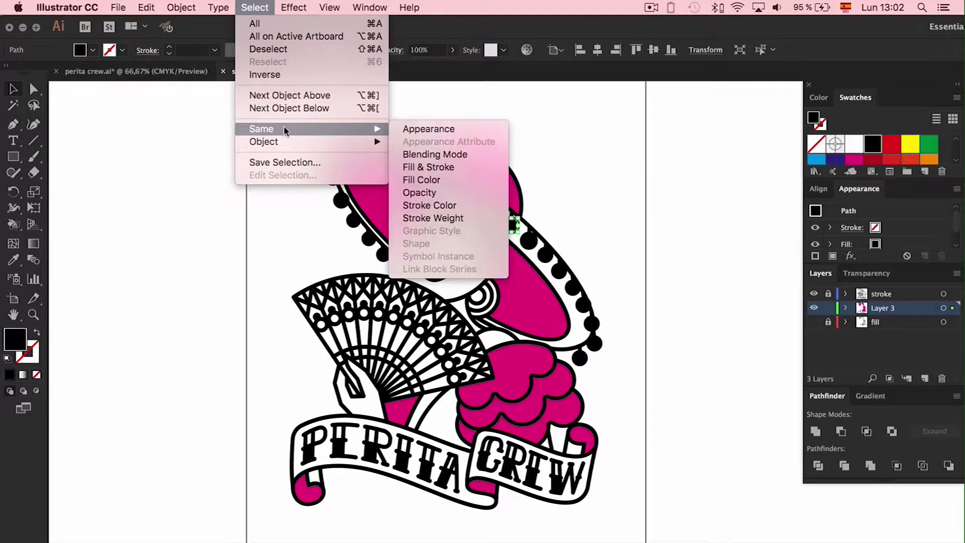
left_click(453, 179)
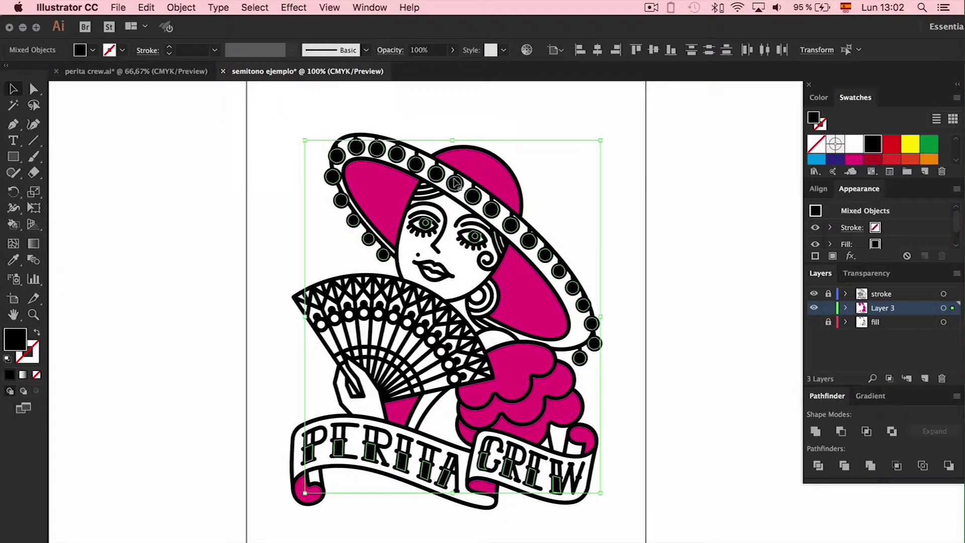
left_click(189, 6)
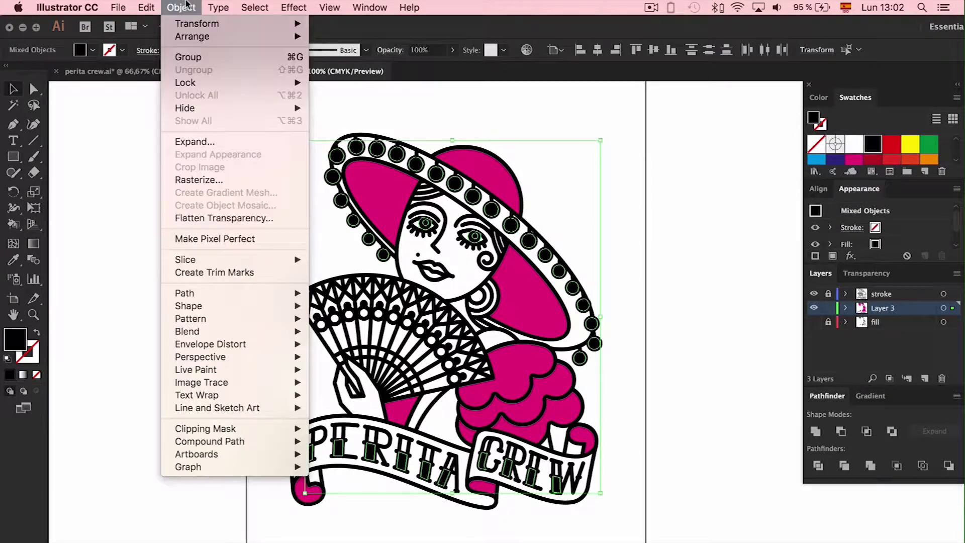
left_click(201, 57)
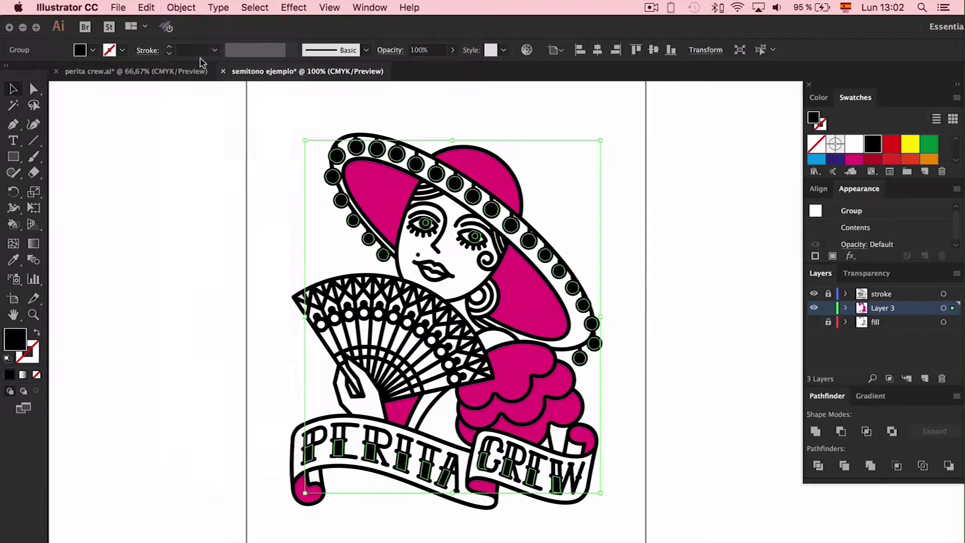
left_click(228, 125)
Replace the magenta fill of the inner hat brim area left of the face with a white-to-black linear gradient
left_click(383, 194)
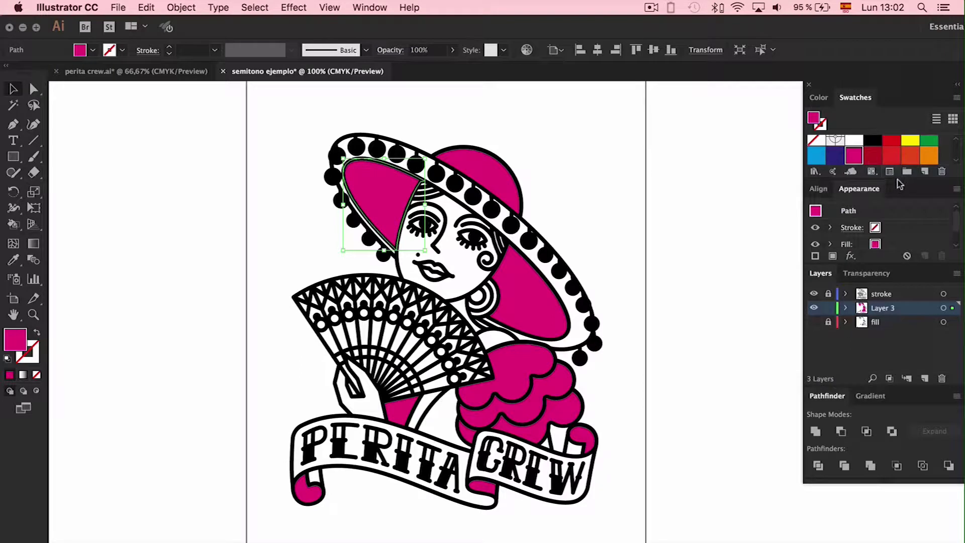
left_click_drag(899, 180, 900, 210)
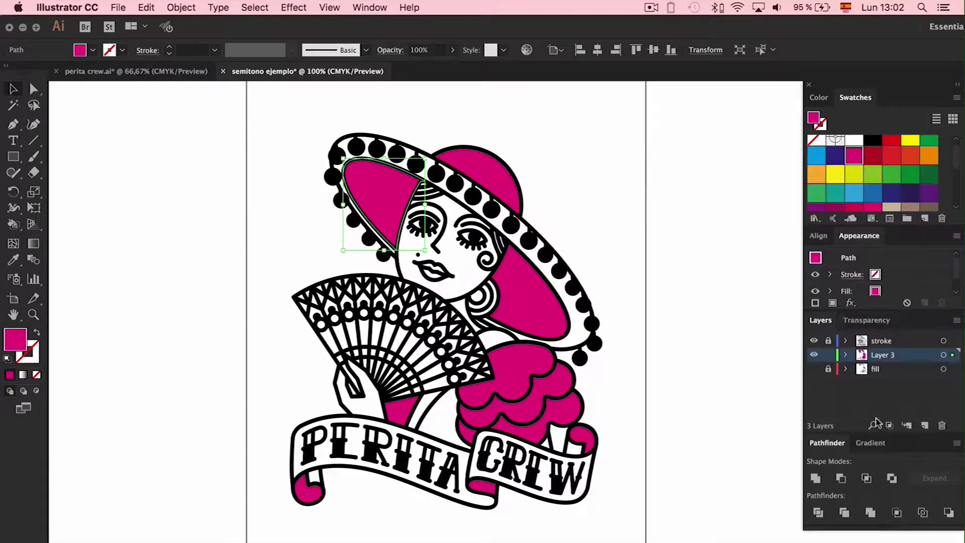
left_click(869, 443)
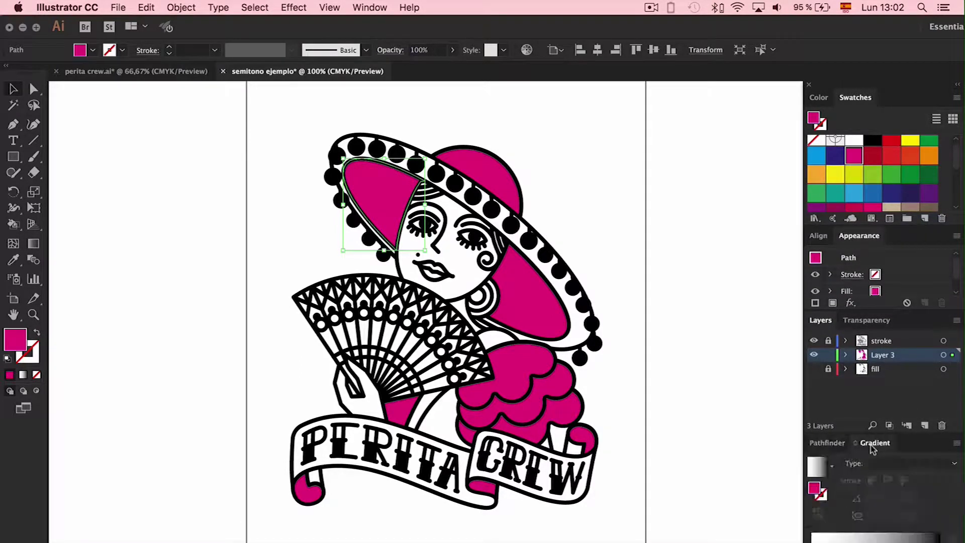
left_click(818, 467)
left_click_drag(872, 431, 871, 384)
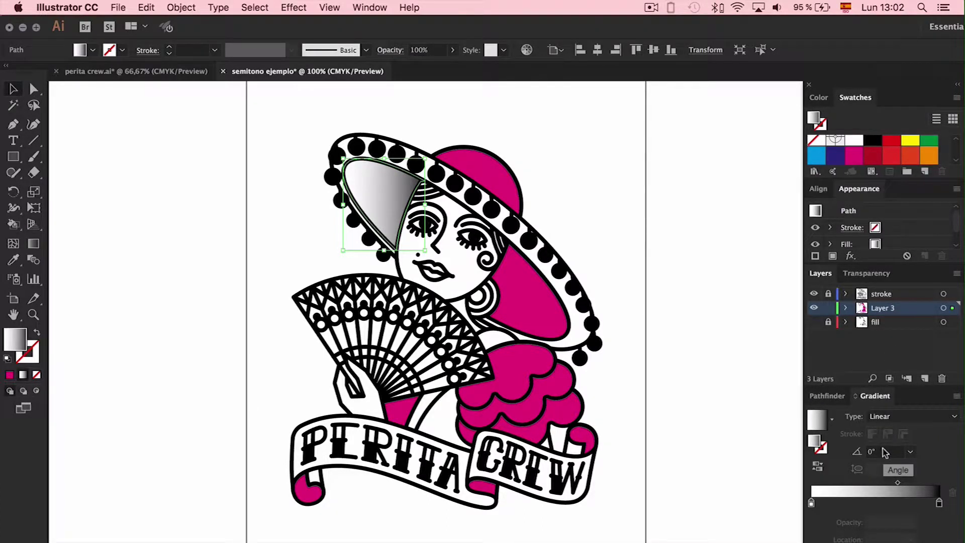
Set that brim area's gradient angle to 90° and shift the gradient midpoint to about 41%
left_click(857, 451)
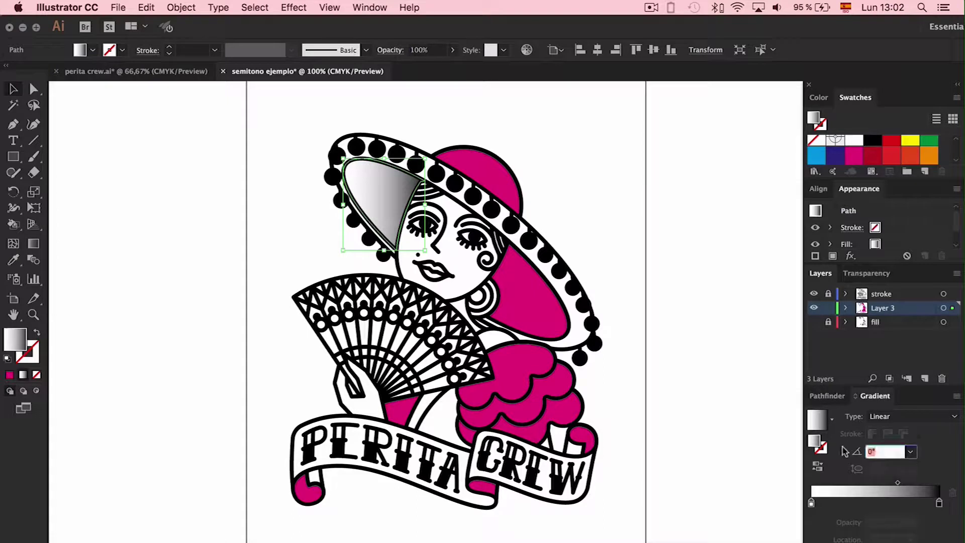
type("90")
key("Return")
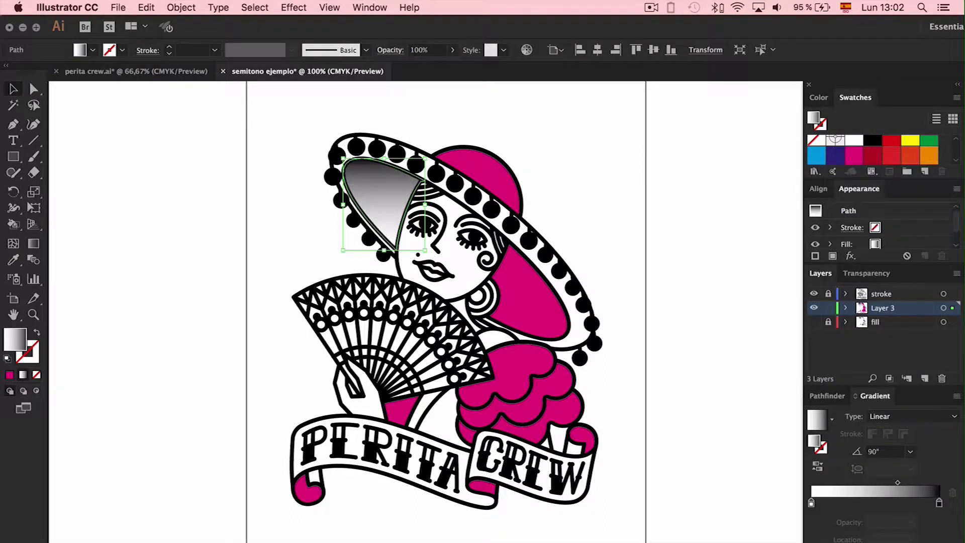
left_click_drag(899, 482, 863, 482)
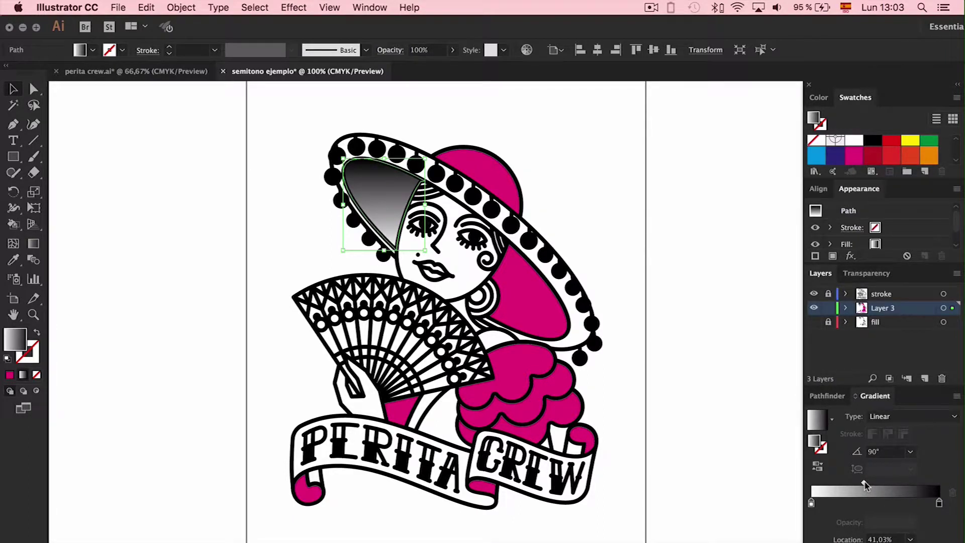
Copy the gradient onto the inner brim area right of the face and set its angle to 90°
left_click(553, 302)
key("i")
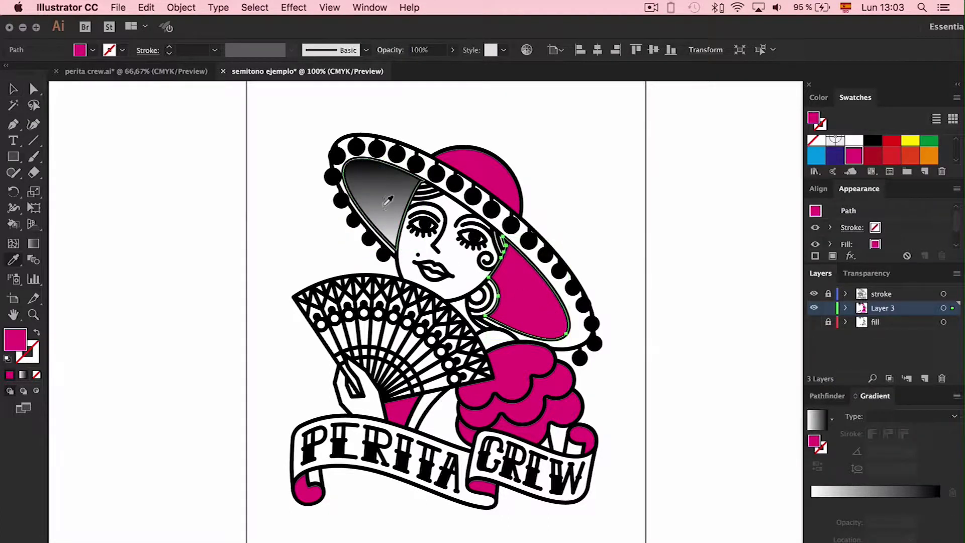
left_click(388, 195)
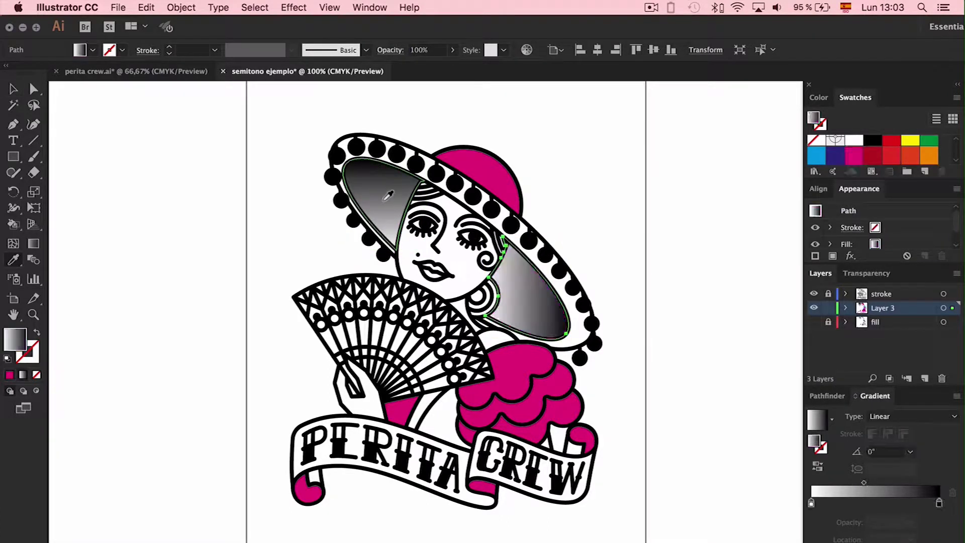
left_click(877, 451)
type("90")
key("Return")
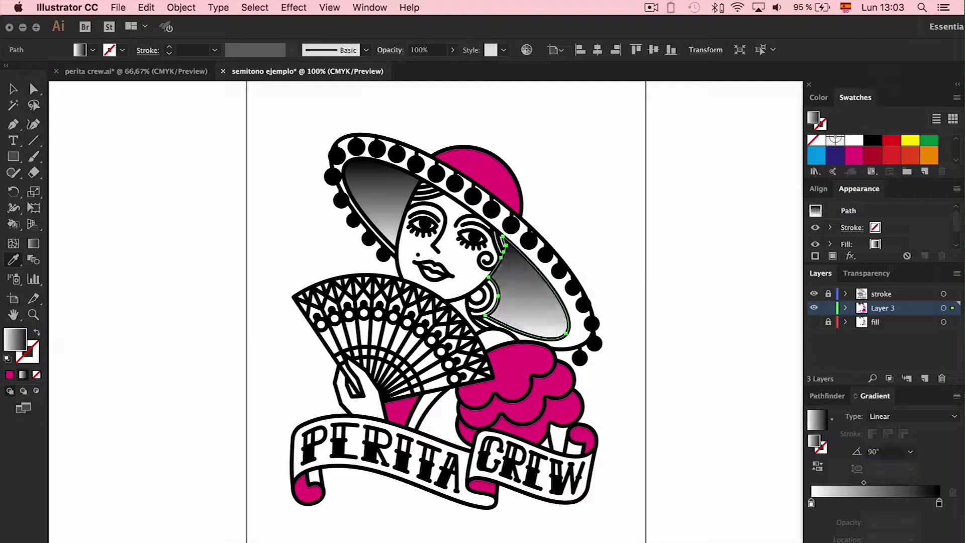
Copy the gradient onto the hat's crown and redirect it to about -127°, with the dark end toward the brim
key("v")
left_click(600, 179)
left_click(487, 165)
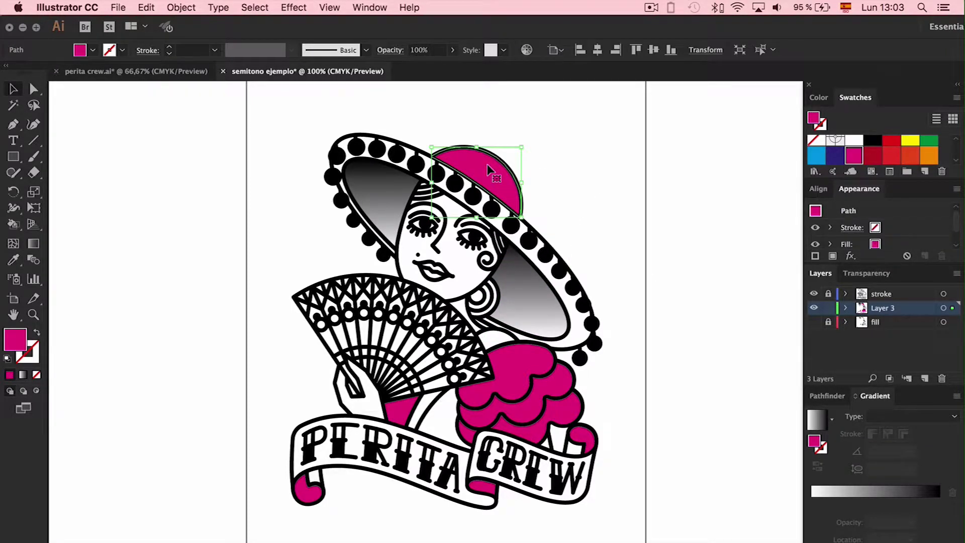
key("i")
left_click(518, 270)
left_click(33, 244)
left_click_drag(472, 196, 468, 177)
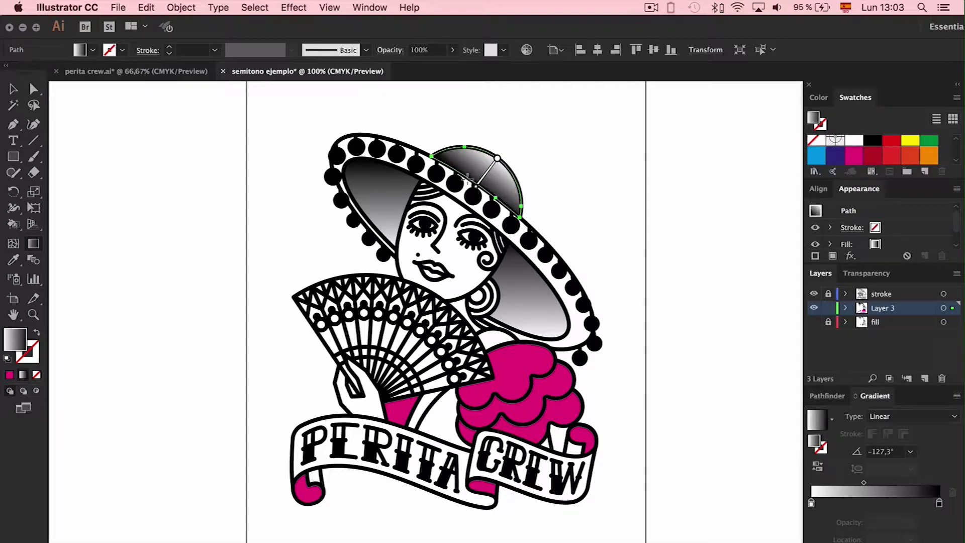
Copy the brim gradient onto the top dress ruffle and redirect it diagonally so the dark end lies toward the fan
key("v")
left_click(536, 372)
key("i")
left_click(534, 293)
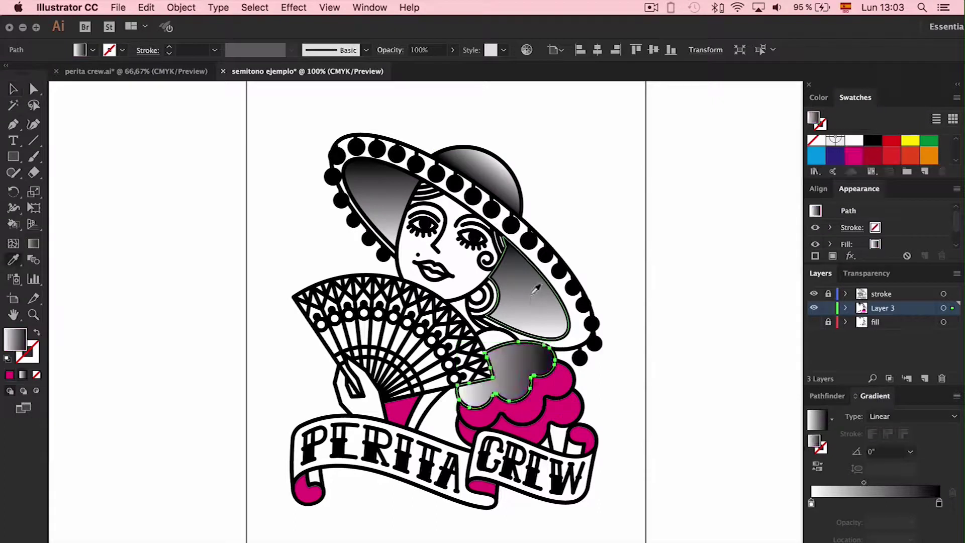
left_click(33, 243)
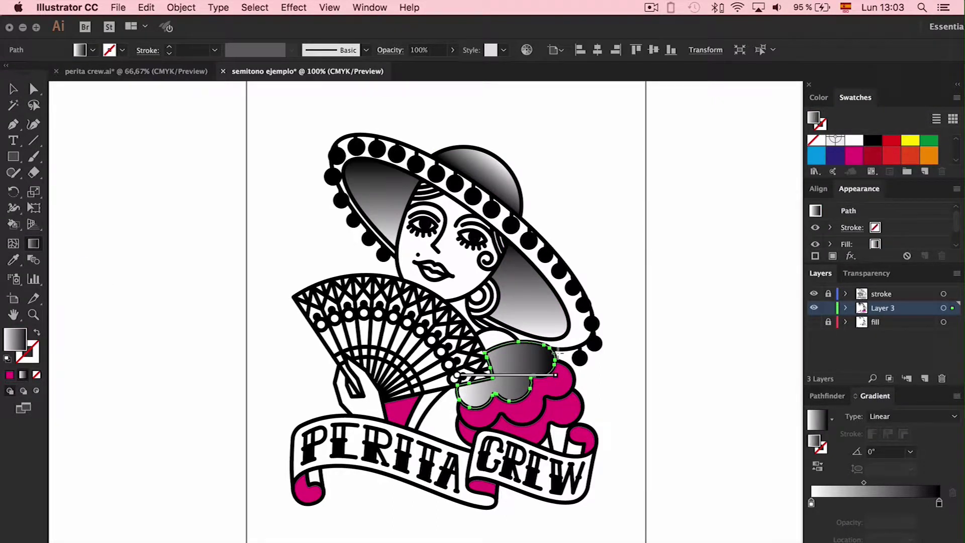
left_click_drag(522, 399, 482, 355)
Copy the gradient onto the second dress ruffle and redirect it to -166°, darkest at the ruffle's left end
key("v")
left_click(571, 376)
left_click(22, 375)
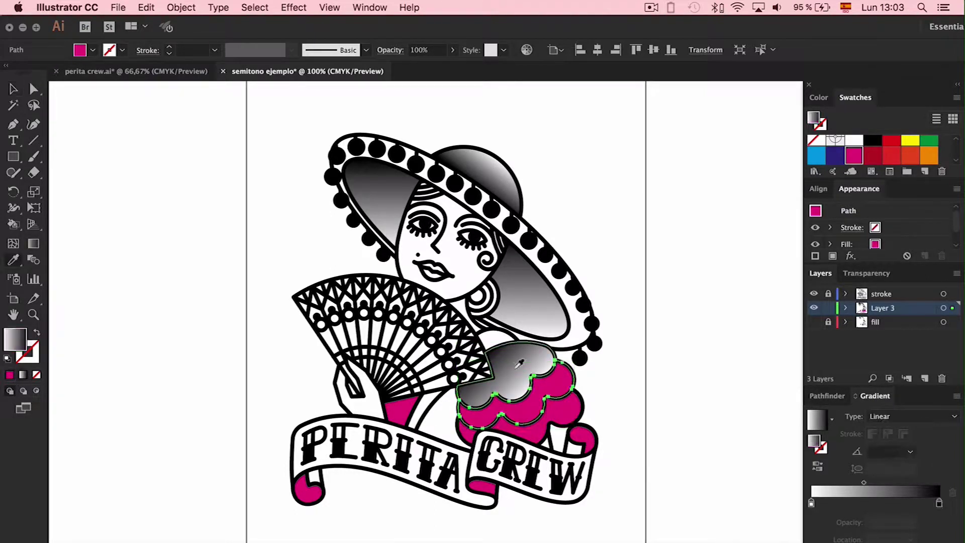
left_click(33, 244)
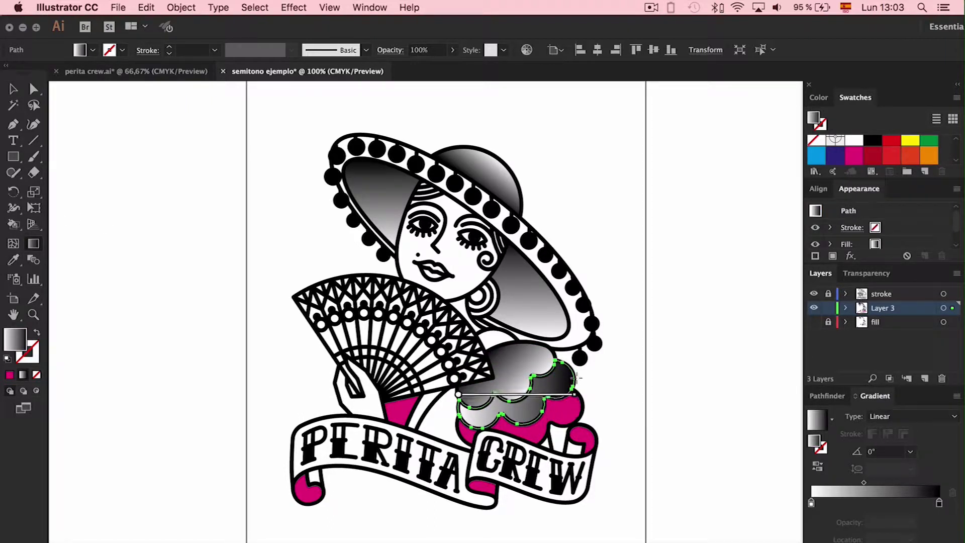
left_click_drag(573, 383, 461, 411)
key("v")
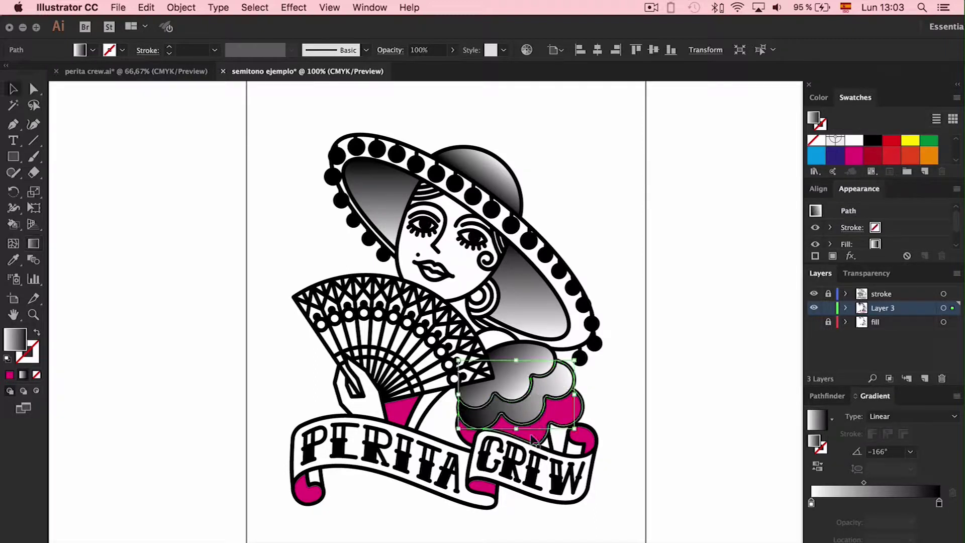
Group the two magenta pieces of the lowest dress ruffle
left_click(542, 436)
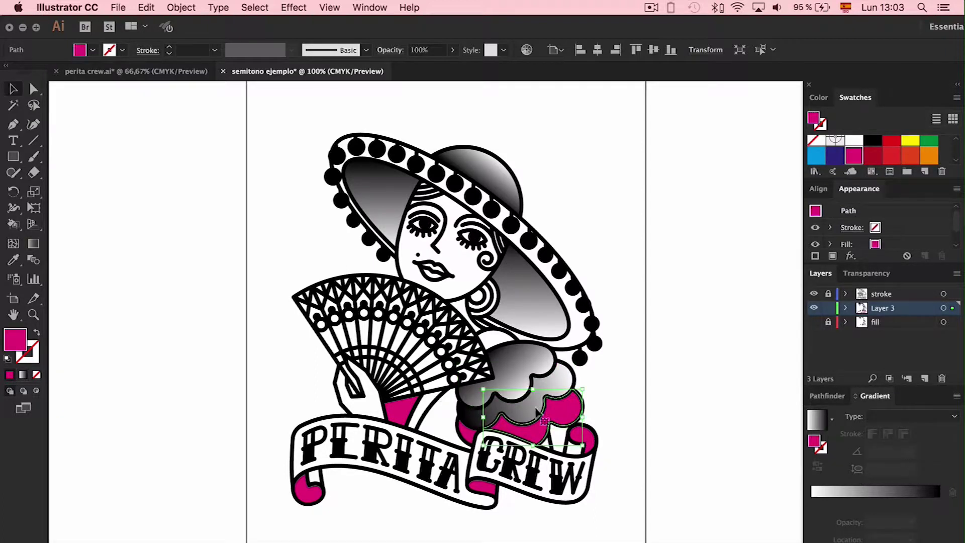
left_click(478, 432, "shift")
key("super+g")
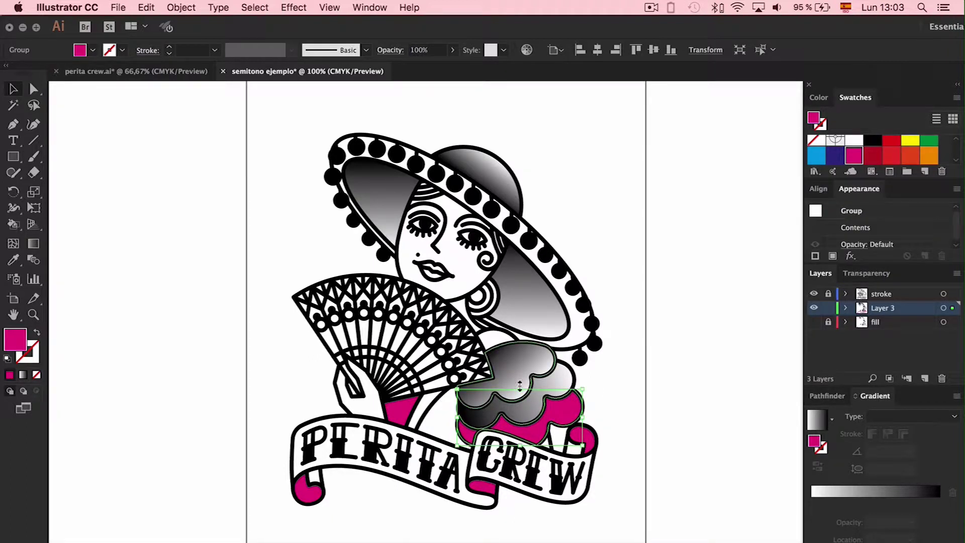
left_click(181, 7)
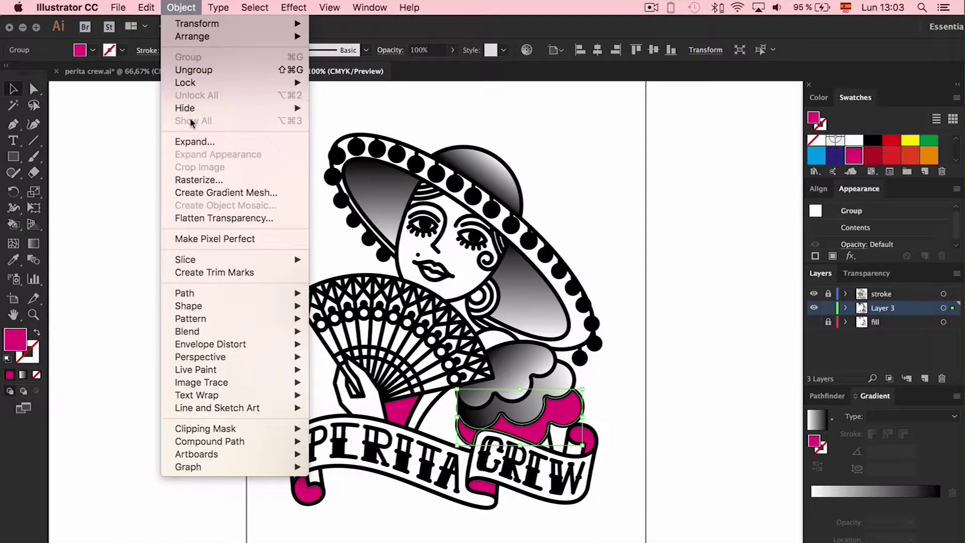
left_click(472, 121)
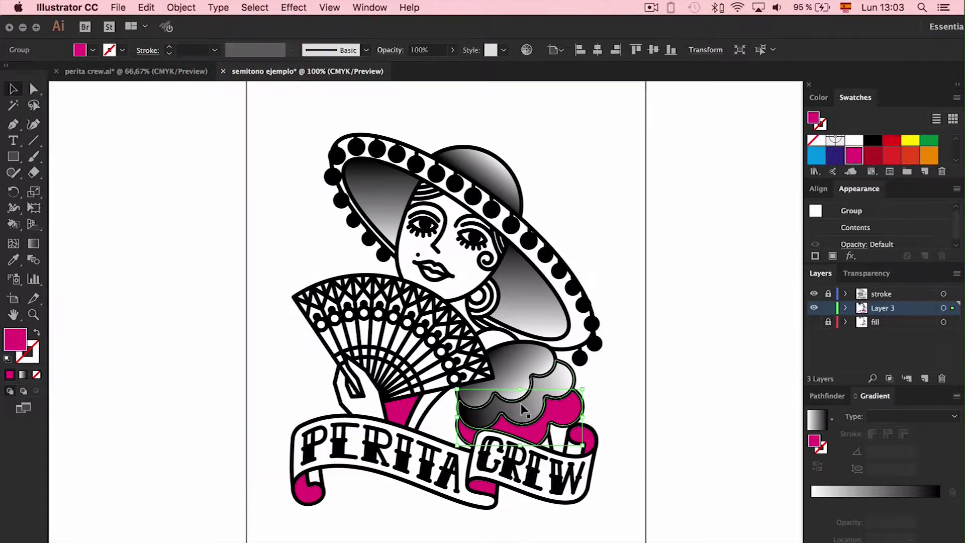
Copy the gradient onto the grouped lowest dress ruffle and redirect it to about -171°, darkest at the ruffle's left end
key("i")
left_click(531, 404)
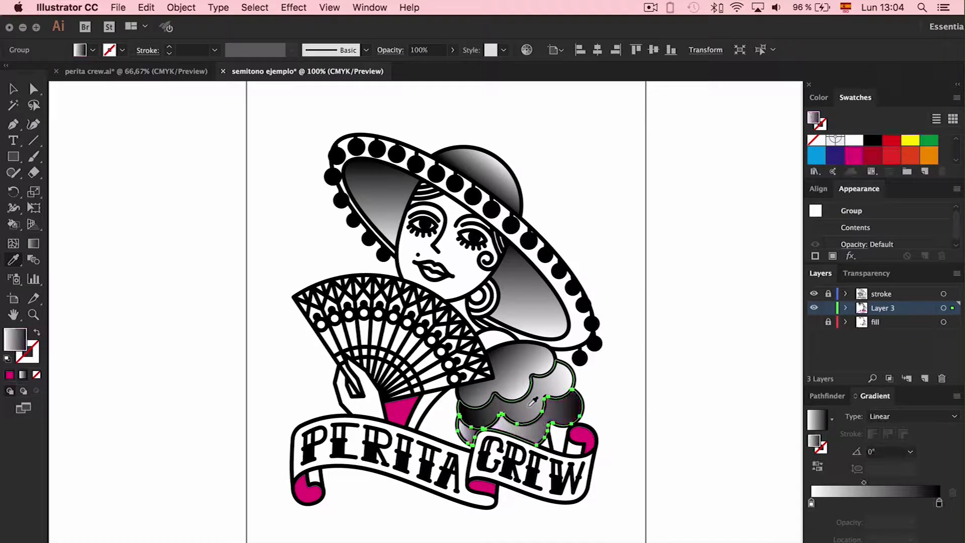
key("g")
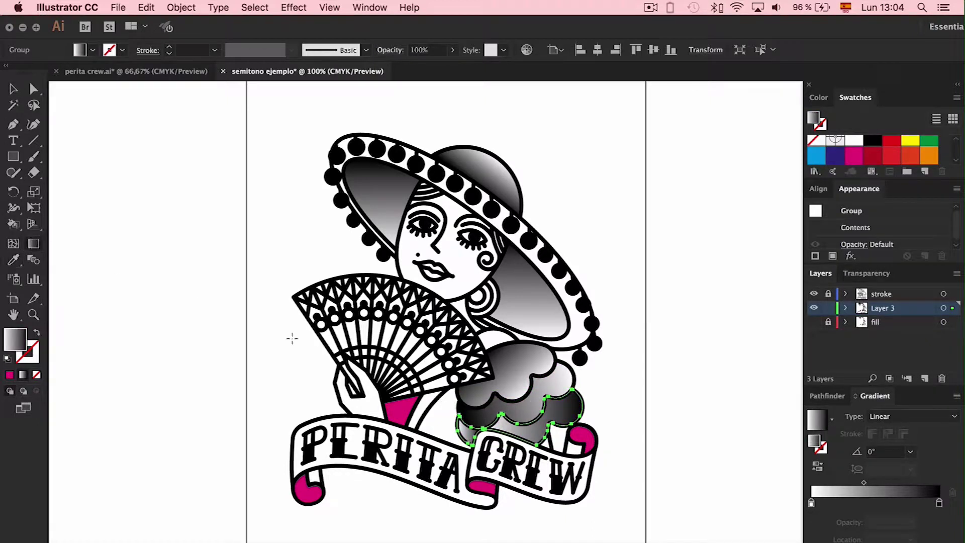
left_click_drag(579, 413, 462, 431)
key("v")
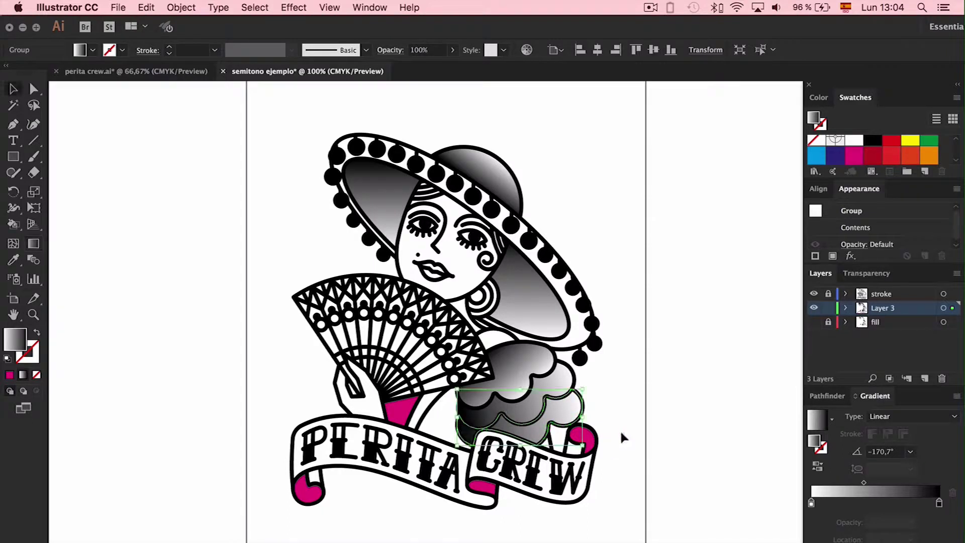
left_click(614, 423)
Copy the dress ruffle gradient onto the magenta ribbon curl beside the word CREW
left_click(578, 436)
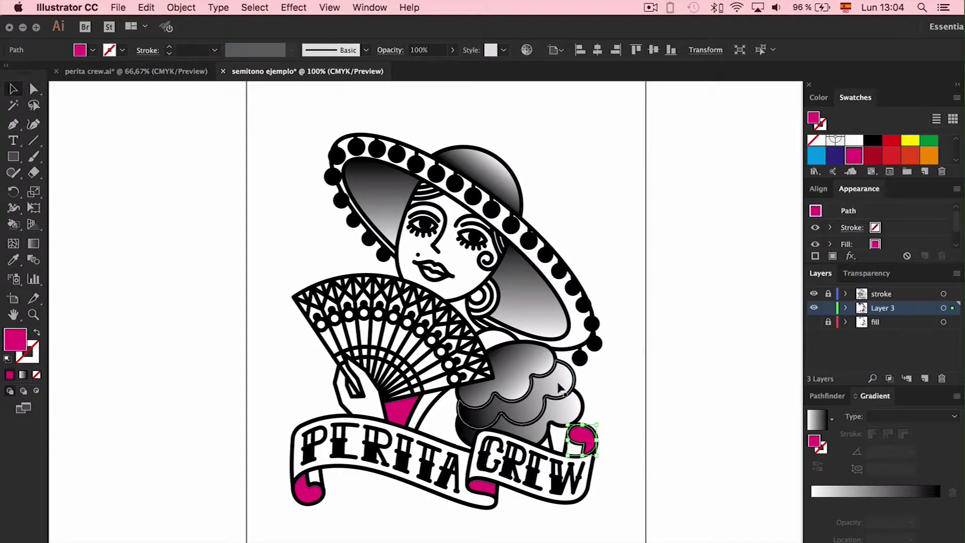
key("i")
left_click(559, 382)
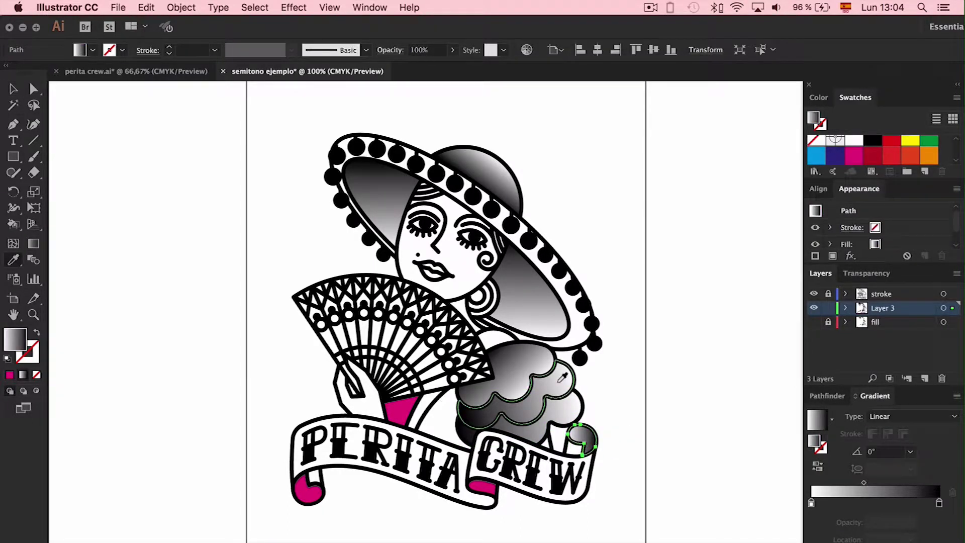
Copy the gradient onto the ribbon curl below the word PERITA and redirect it to about -160°
key("v")
left_click(305, 493)
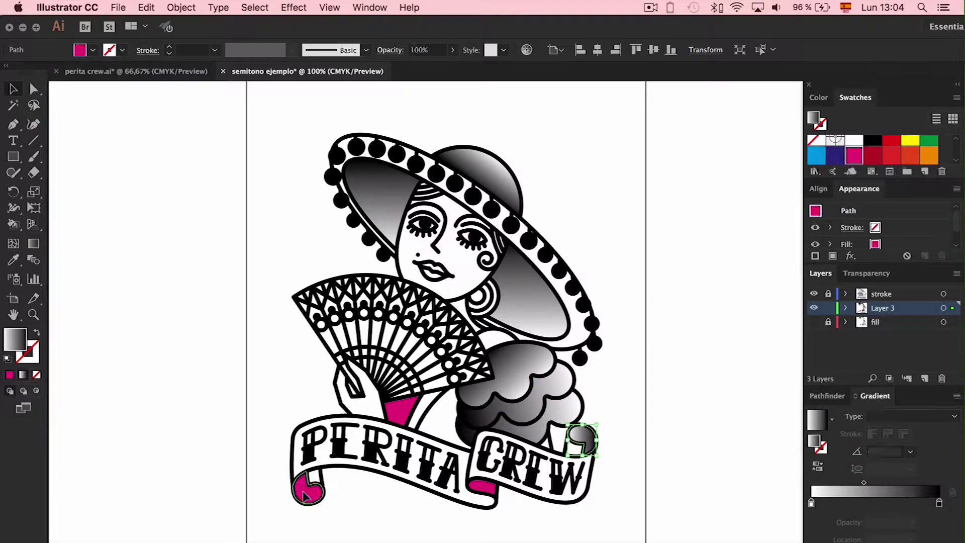
key("i")
left_click(584, 433)
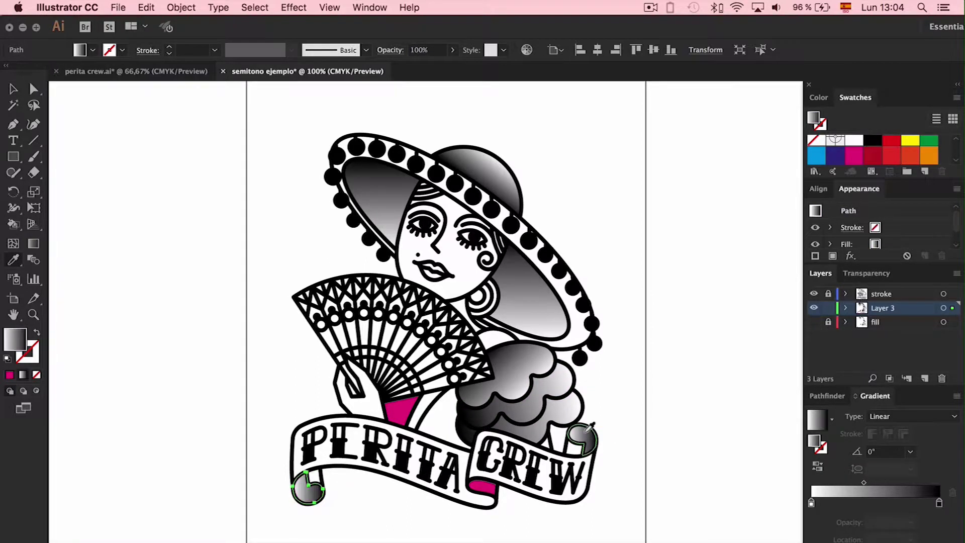
left_click(33, 244)
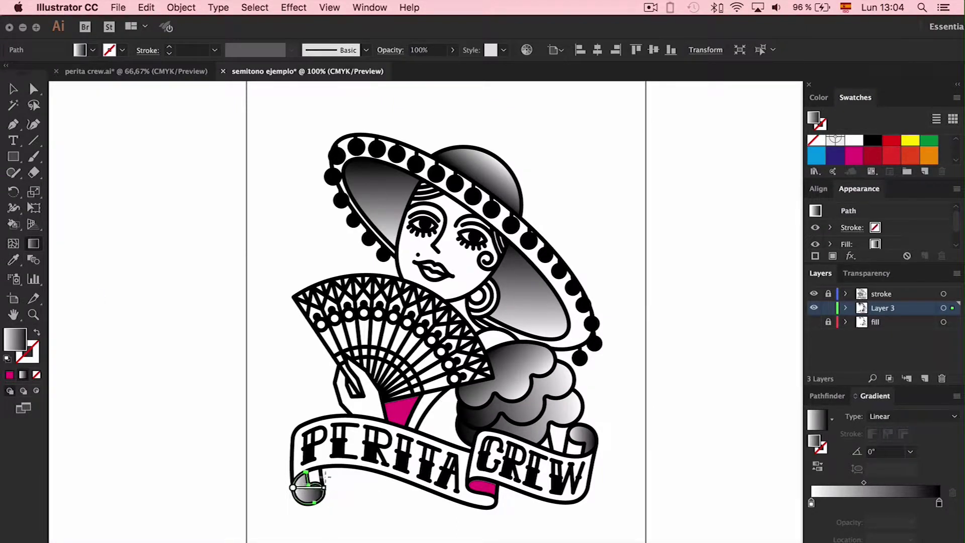
left_click_drag(323, 478, 304, 486)
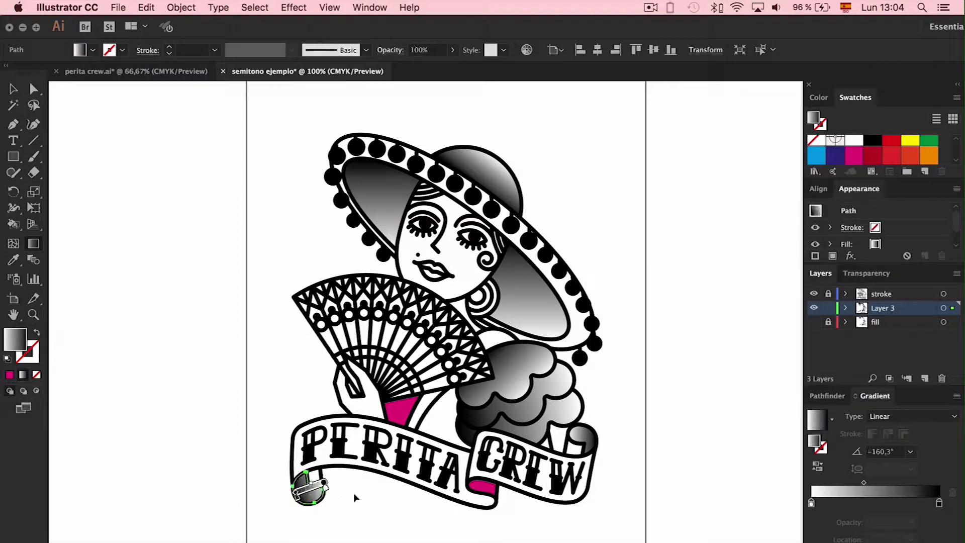
Copy the dress ruffle gradient onto the magenta ribbon fold between PERITA and CREW
key("v")
left_click(486, 491)
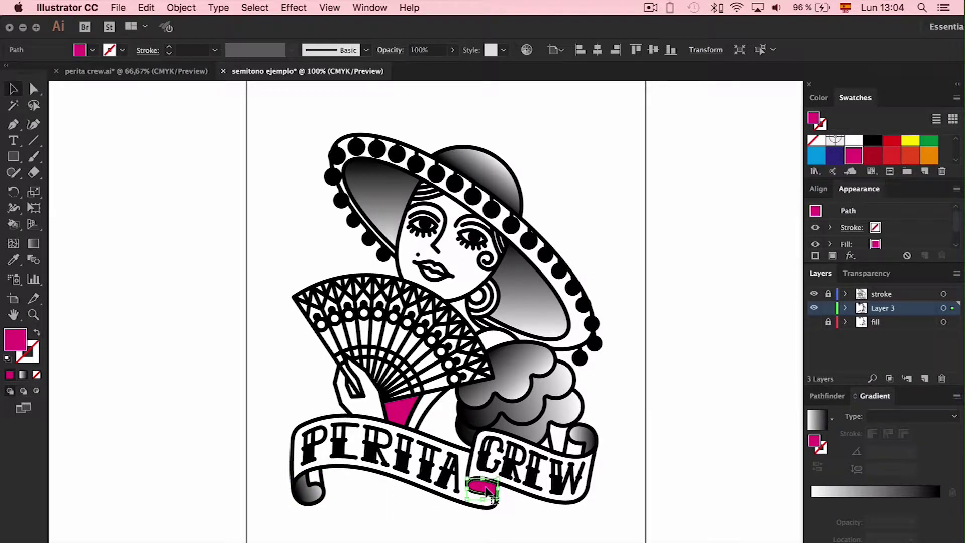
key("i")
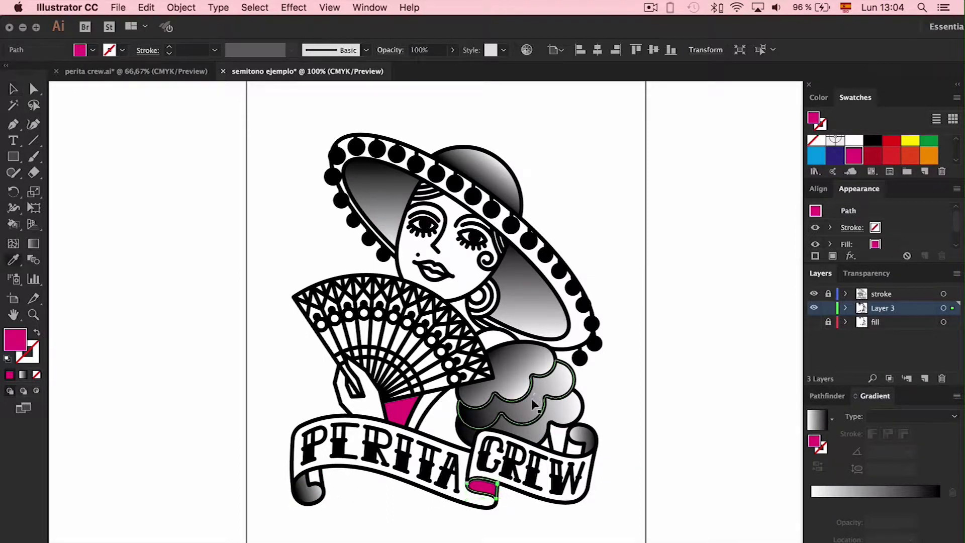
left_click(537, 395)
Copy the top ruffle's gradient onto the magenta piece below the fan and redirect it to about 75°, darkest toward the fan
key("v")
left_click(400, 412)
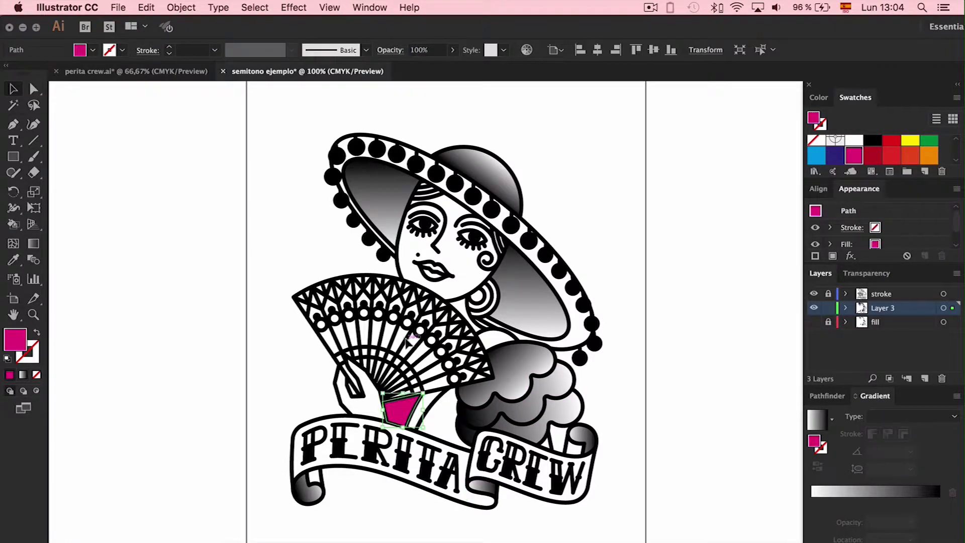
key("i")
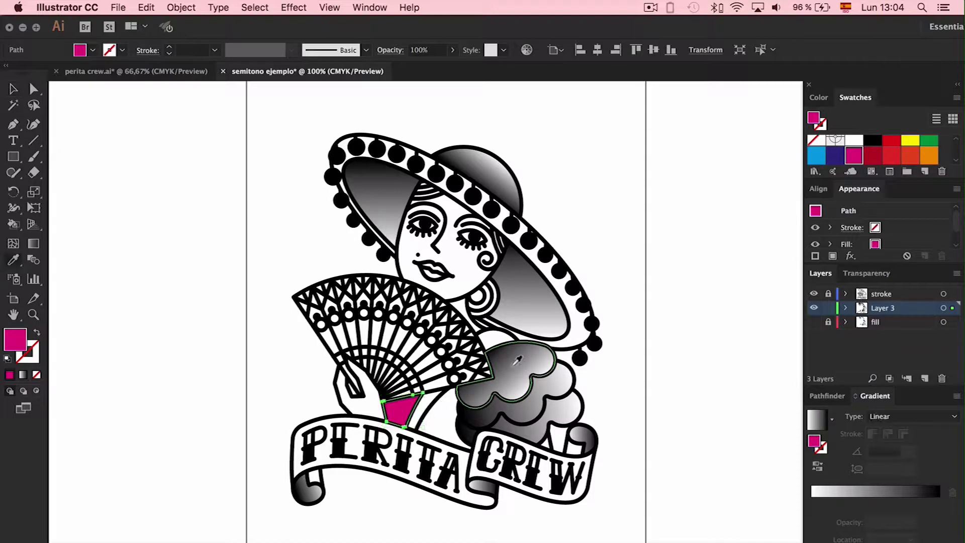
left_click(520, 363)
left_click(32, 244)
left_click_drag(403, 428, 405, 393)
key("v")
left_click(620, 321)
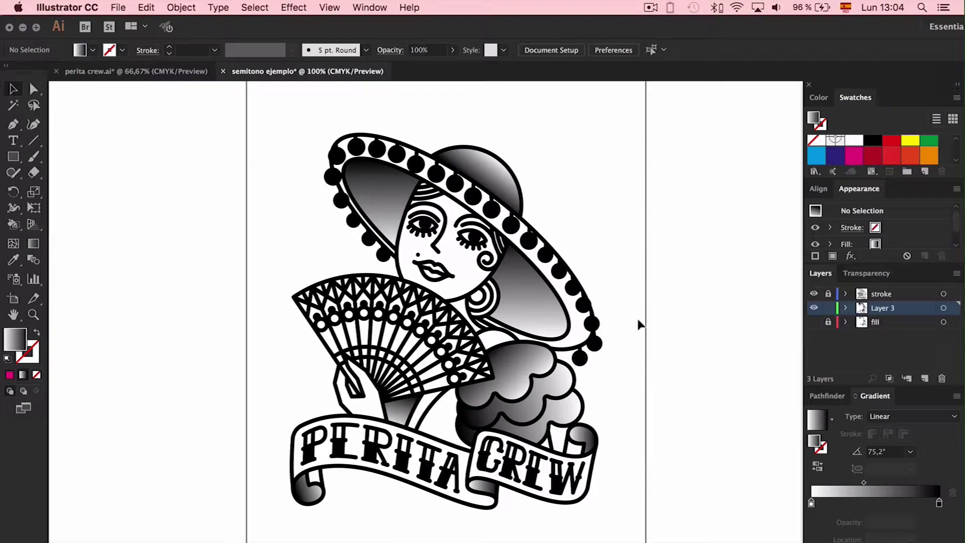
Select all gradient shapes by matching fill color and apply a Color Halftone with a 10-pixel maximum radius and a channel 1 angle of 0
left_click(519, 289)
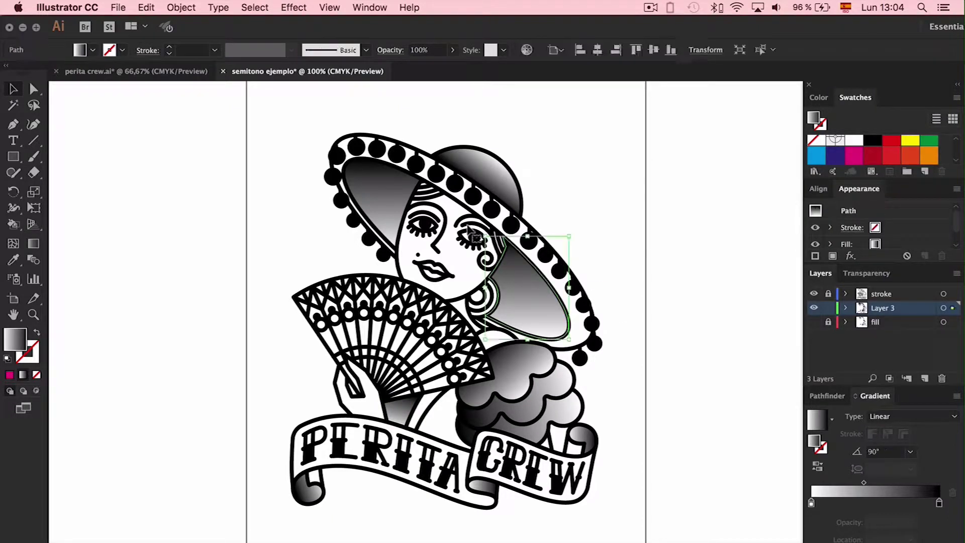
left_click(255, 7)
mouse_move(277, 130)
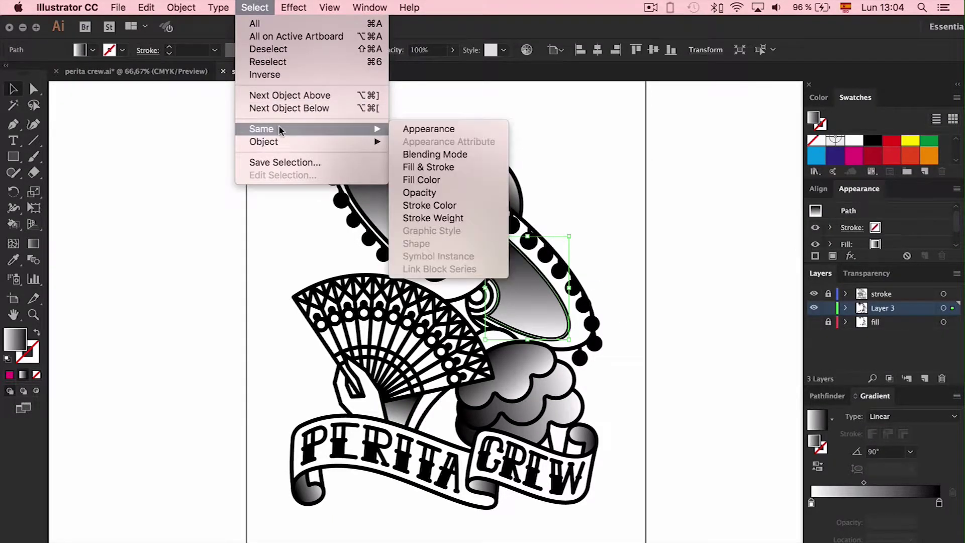
left_click(445, 181)
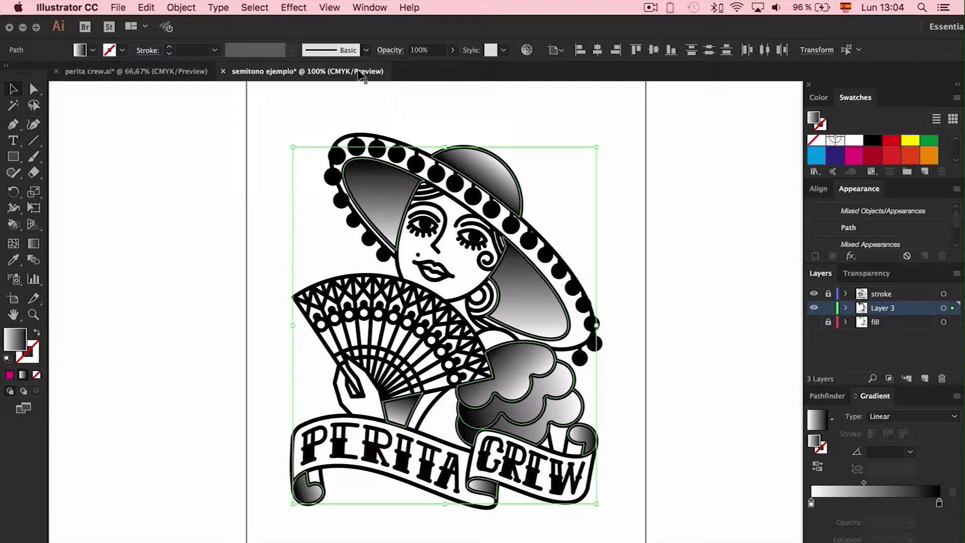
left_click(284, 6)
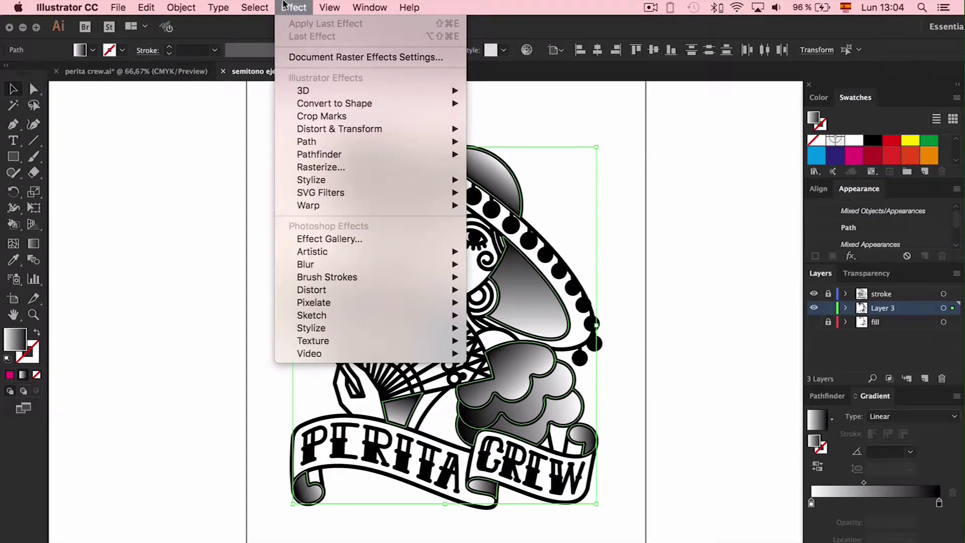
mouse_move(385, 184)
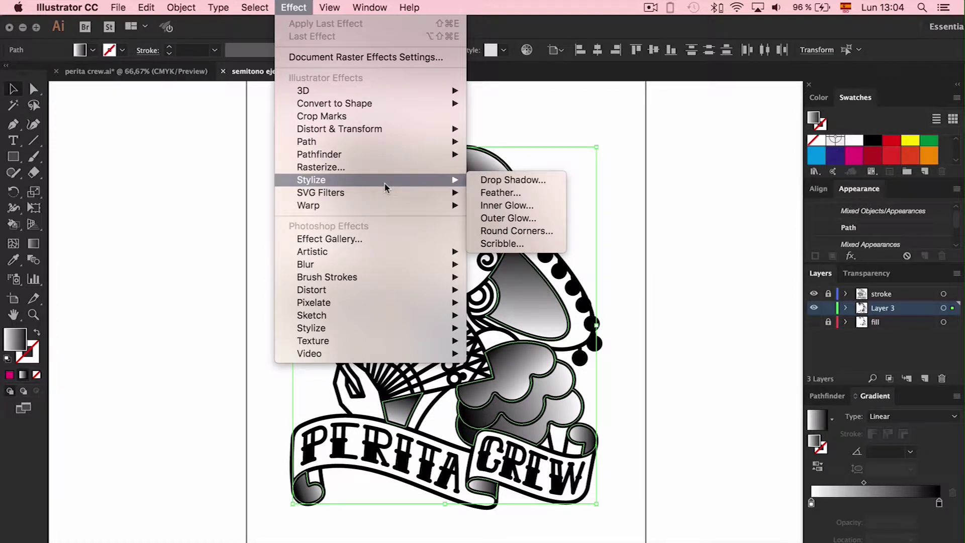
mouse_move(394, 303)
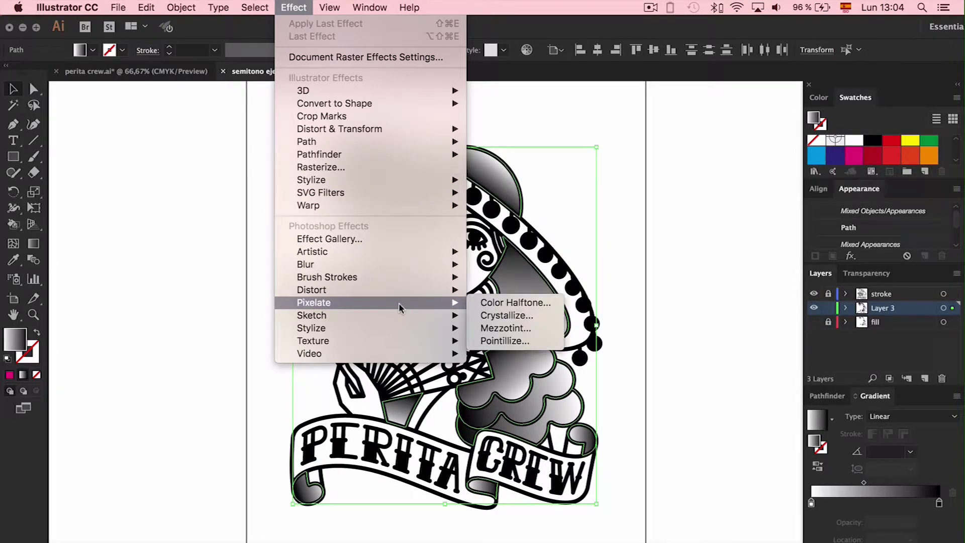
left_click(500, 303)
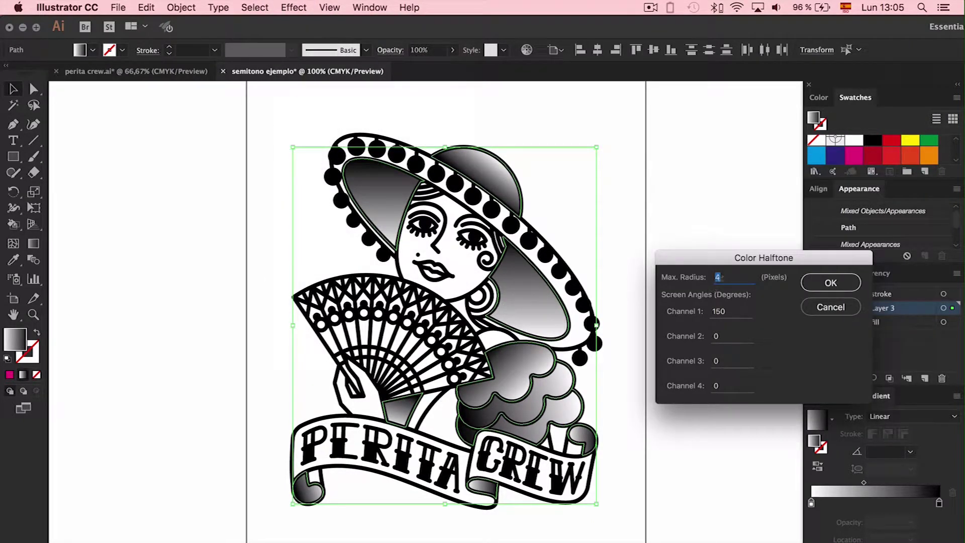
key("Tab")
key("shift+Tab")
type("10")
left_click(836, 279)
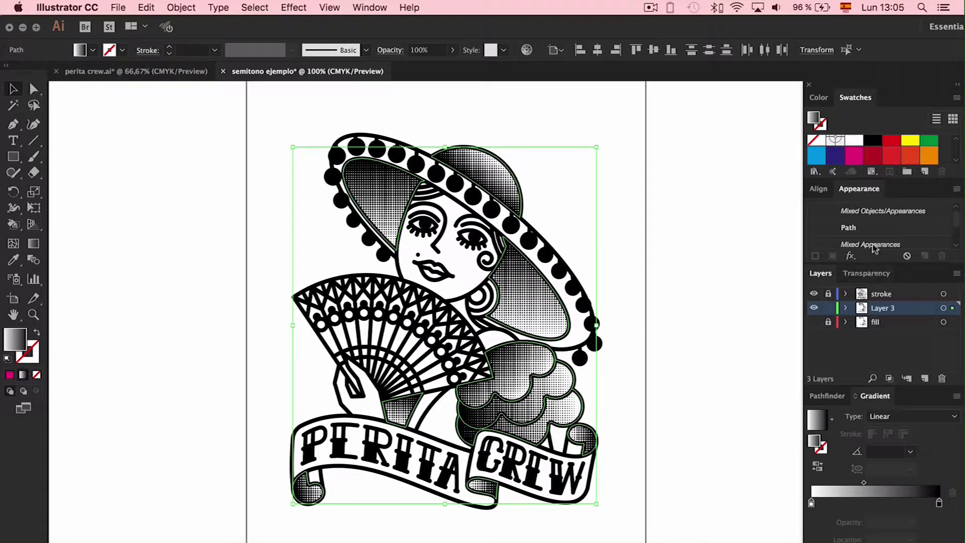
Set the applied Color Halftone effect's maximum radius to 15 pixels
left_click_drag(957, 221, 957, 238)
left_click(864, 229)
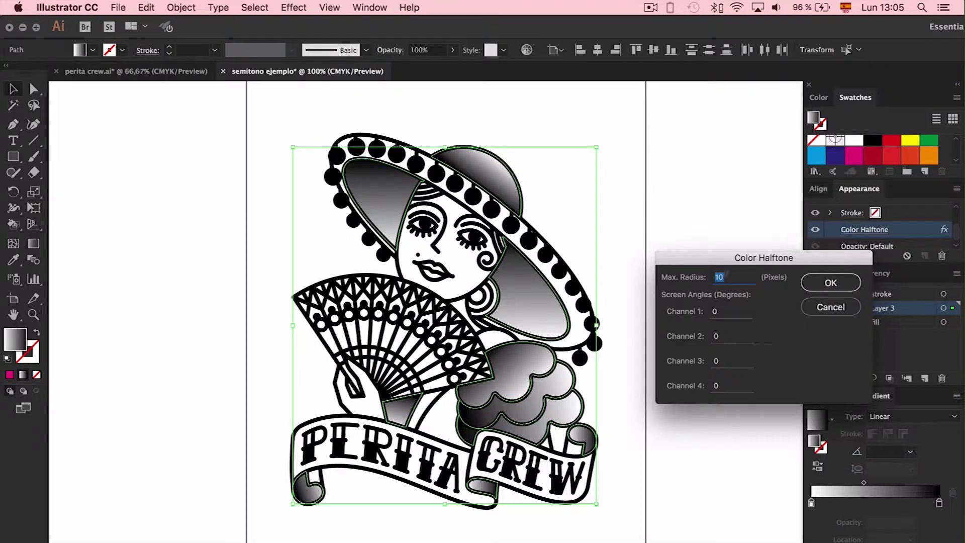
type("15")
left_click(831, 284)
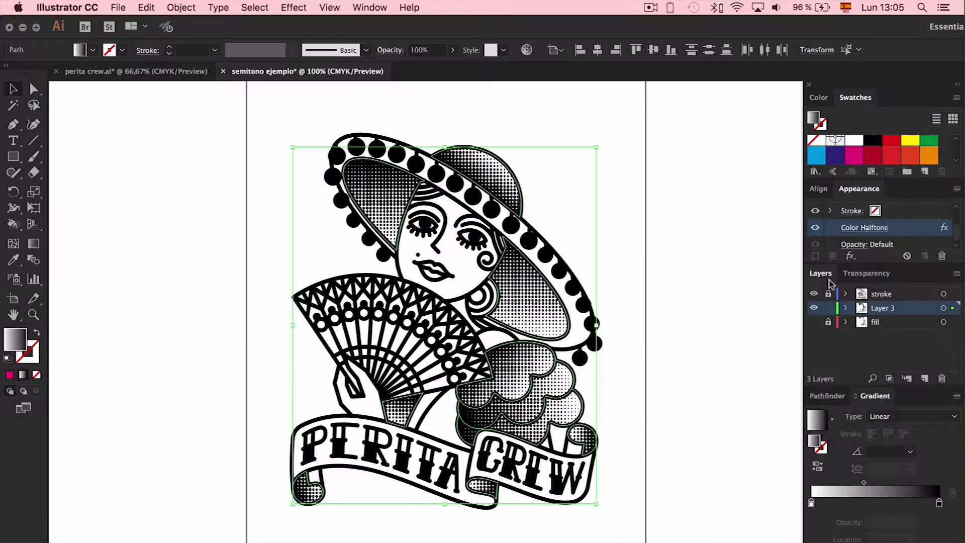
left_click(668, 249)
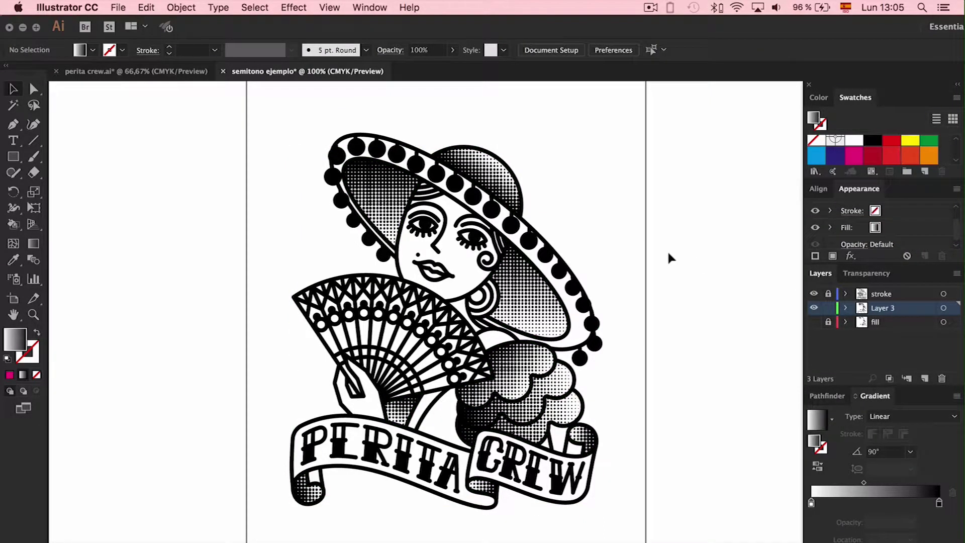
Lighten the second dress ruffle's gradient by changing its black end to dark gray at 100% location
left_click(567, 385)
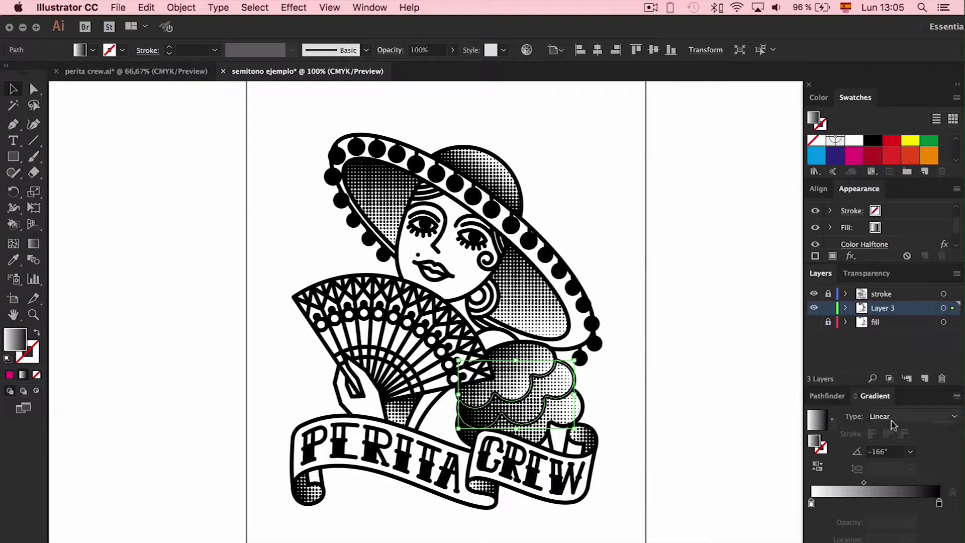
mouse_move(939, 503)
left_mouse_down()
mouse_move(918, 503)
mouse_move(939, 502)
left_mouse_up()
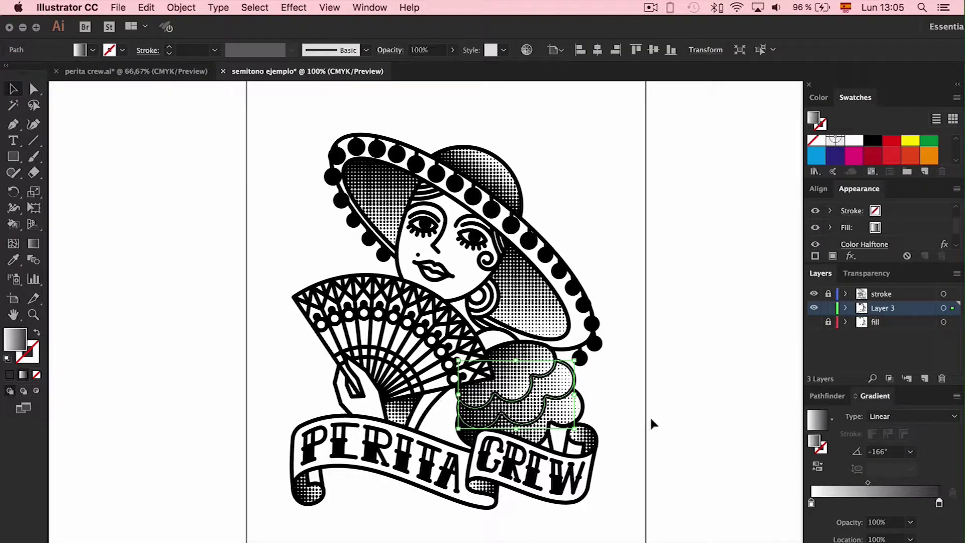
left_click(623, 428)
Replace the black end stop of the lowest dress ruffle's gradient with a dark gray stop at 100% location
left_click(565, 418)
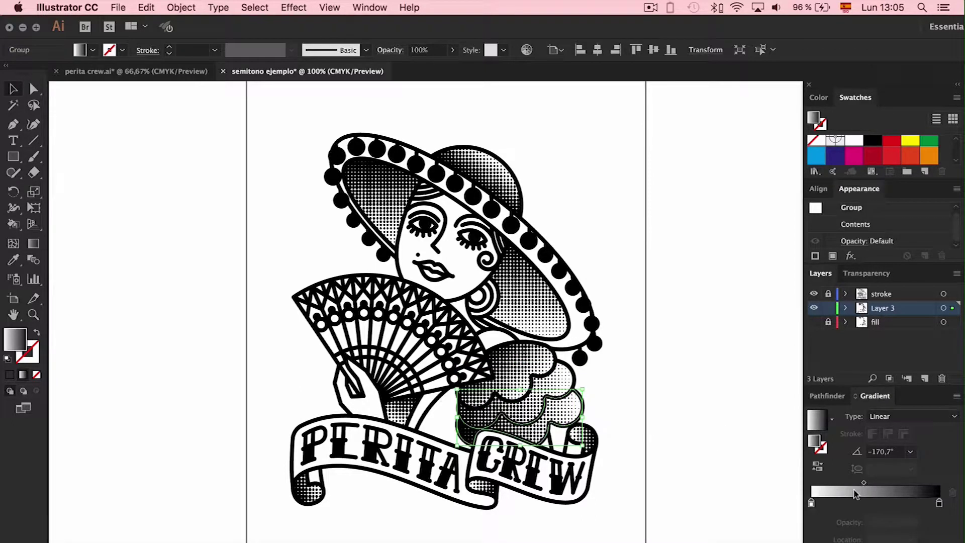
left_click(910, 504)
left_click_drag(939, 504, 940, 536)
left_click(910, 504)
left_click_drag(910, 504, 960, 506)
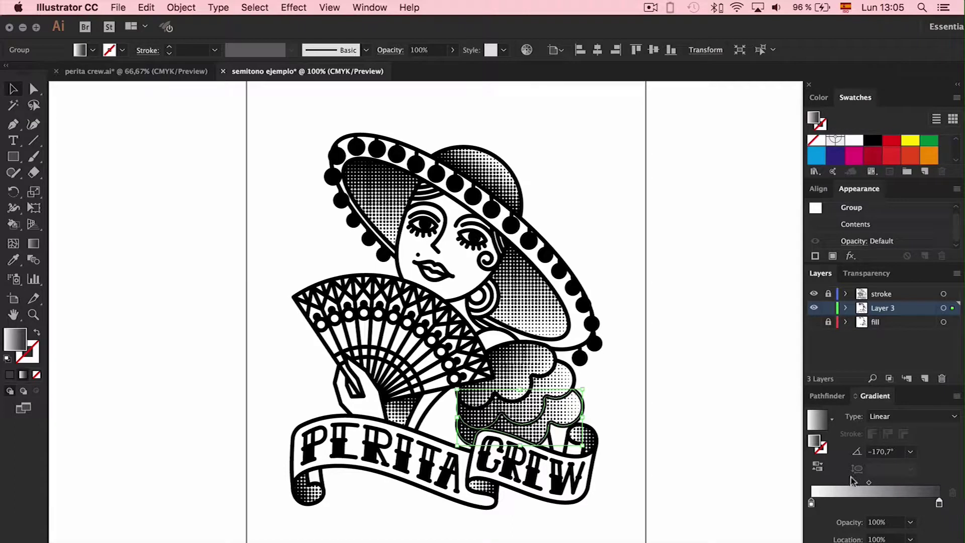
Try a still lighter gray end stop at 100% location on the lowest dress ruffle's gradient
left_click(875, 502)
left_click_drag(939, 503, 941, 527)
left_click(874, 503)
left_click_drag(875, 505, 939, 503)
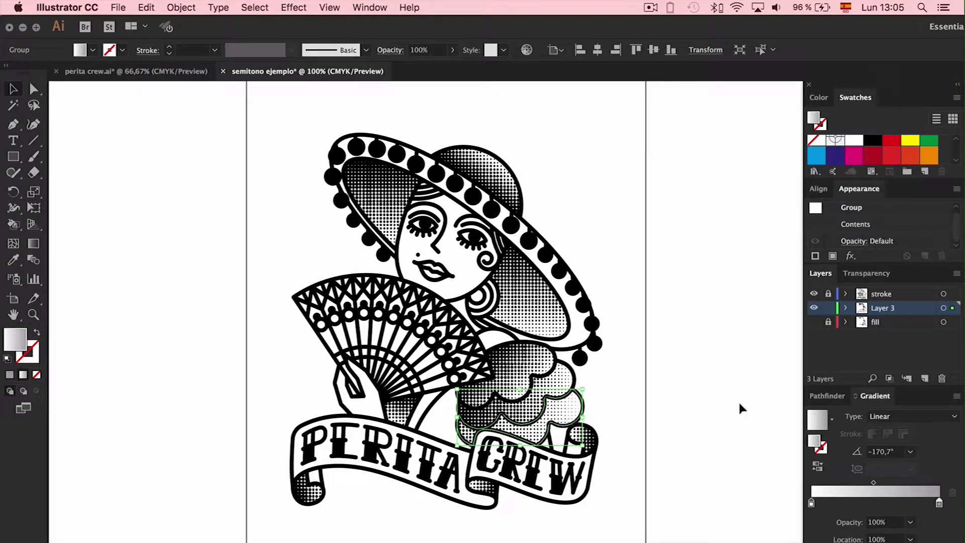
Undo the second lightening of the lowest dress ruffle's gradient and deselect the ruffle
key("a")
key("super+z")
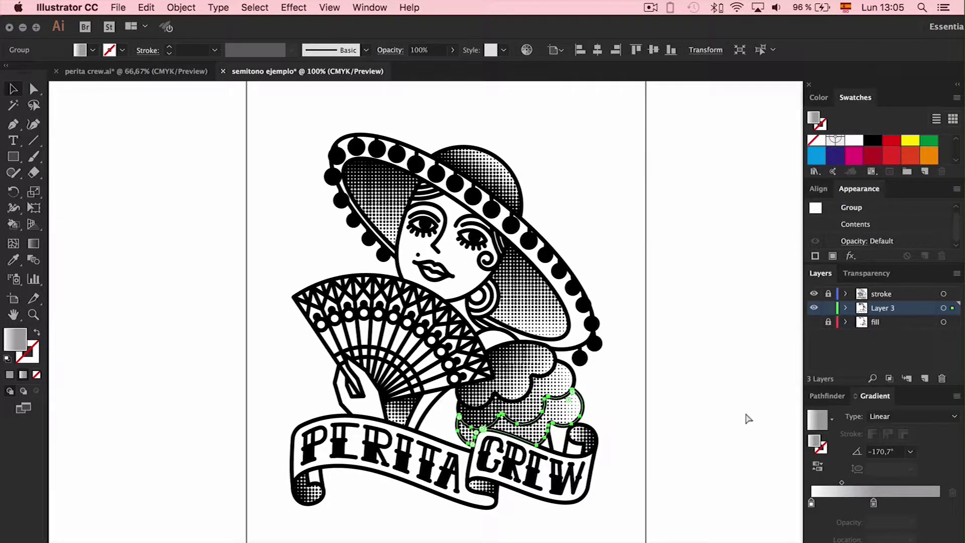
key("super+shift+z")
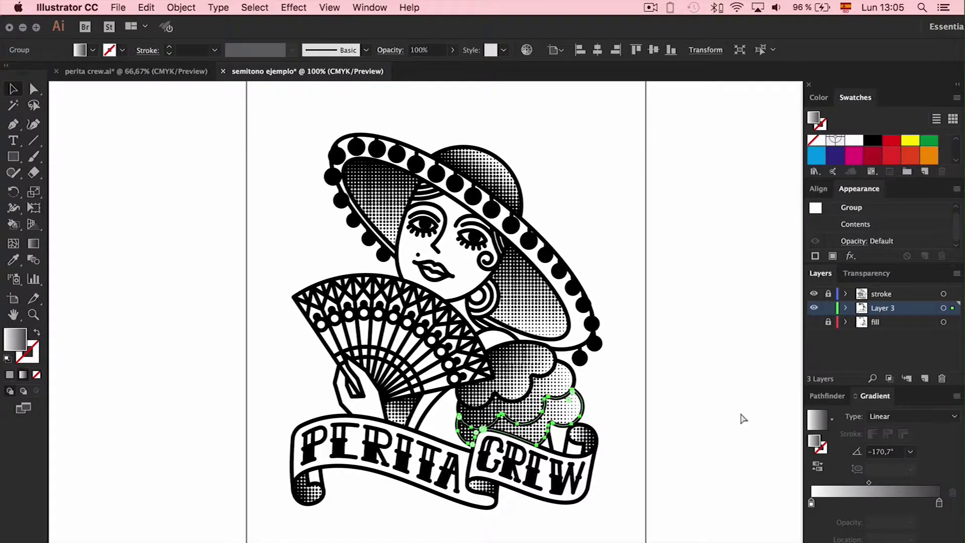
key("v")
left_click(706, 414)
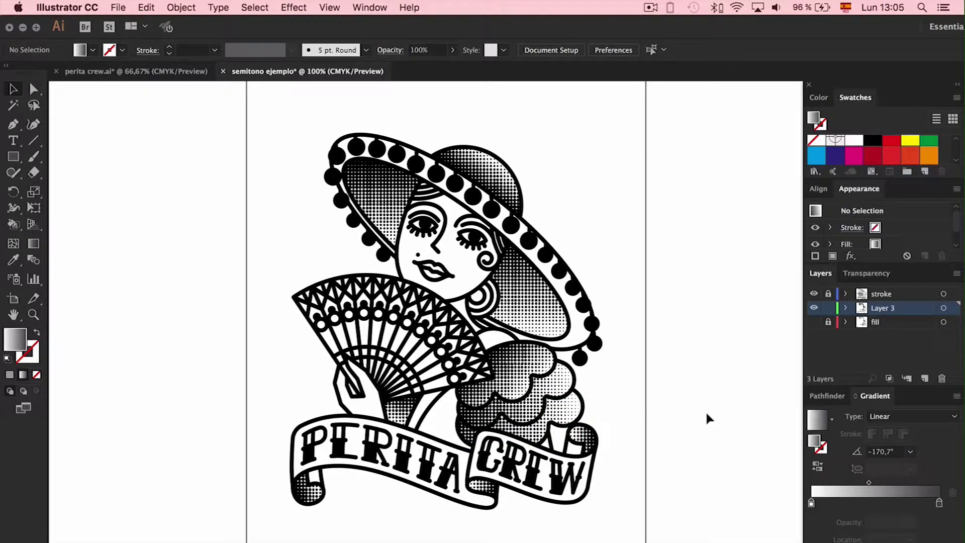
scroll(706, 415, "right", 2)
left_click(513, 293)
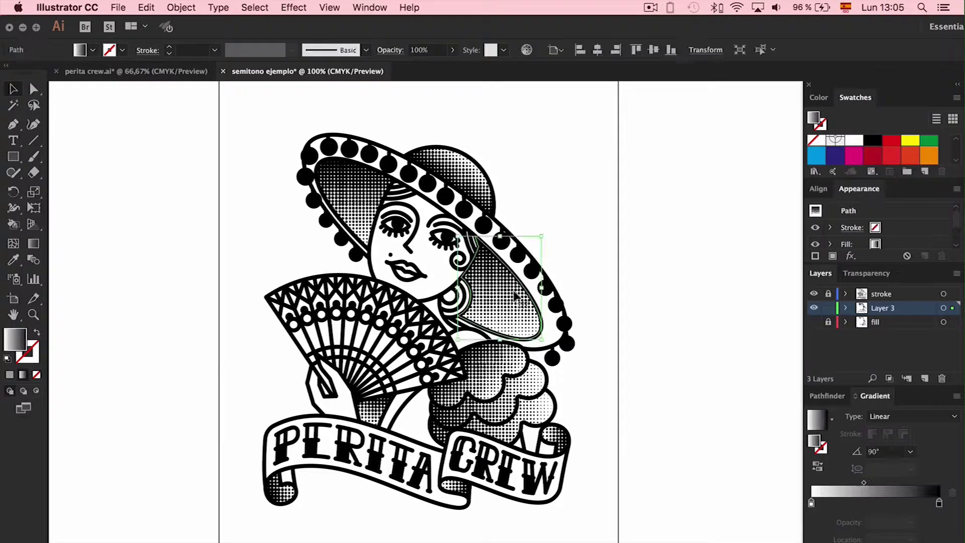
left_click(635, 266)
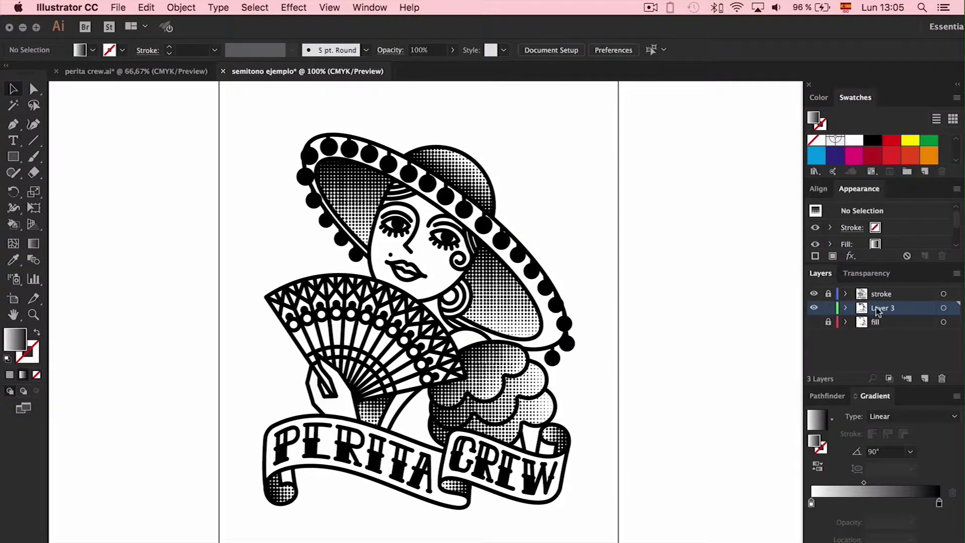
Lock Layer 3 and add a new layer between it and the fill layer
left_click(828, 307)
left_click(855, 322)
left_click(925, 378)
Draw a background rectangle about 198 × 218 mm behind the whole illustration, fill it with red and deselect it
left_click(14, 157)
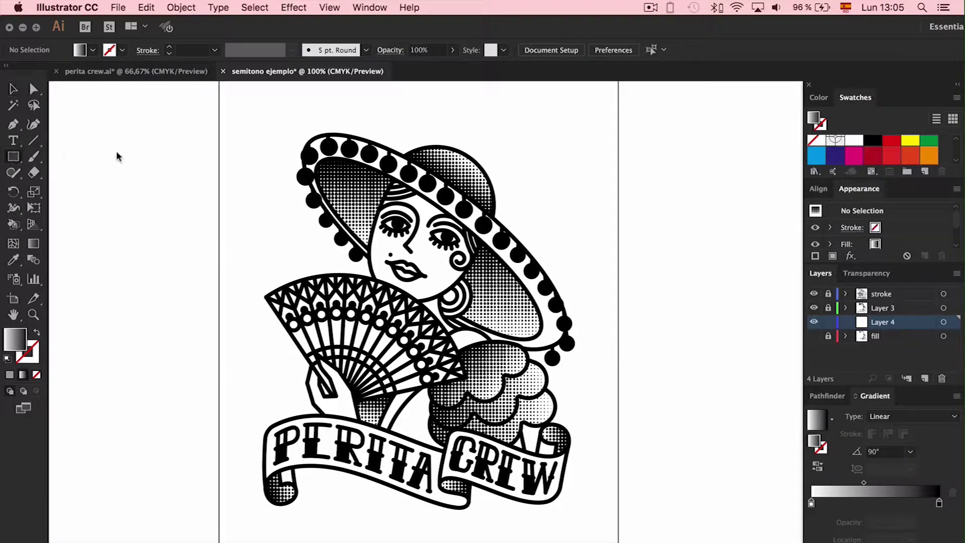
left_click_drag(235, 108, 611, 523)
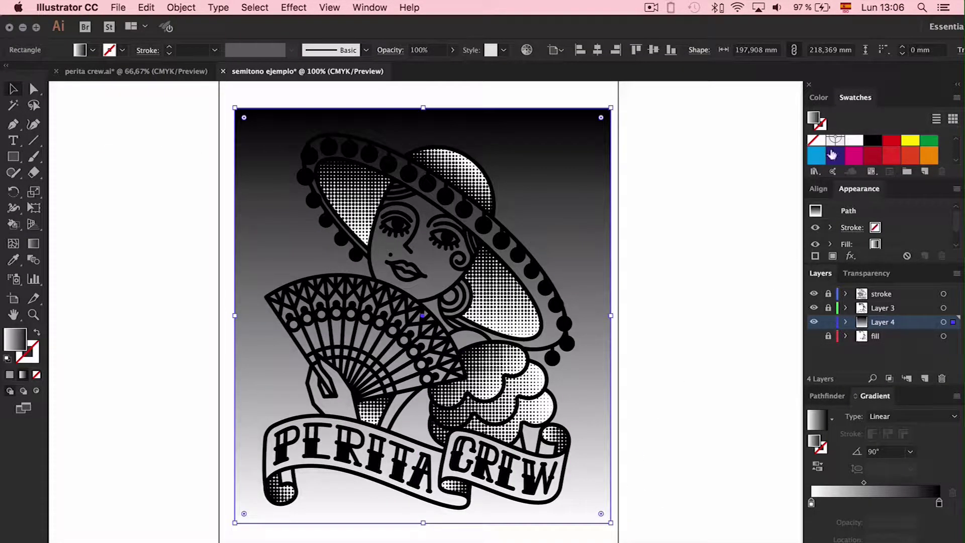
left_click(891, 156)
left_click(704, 179)
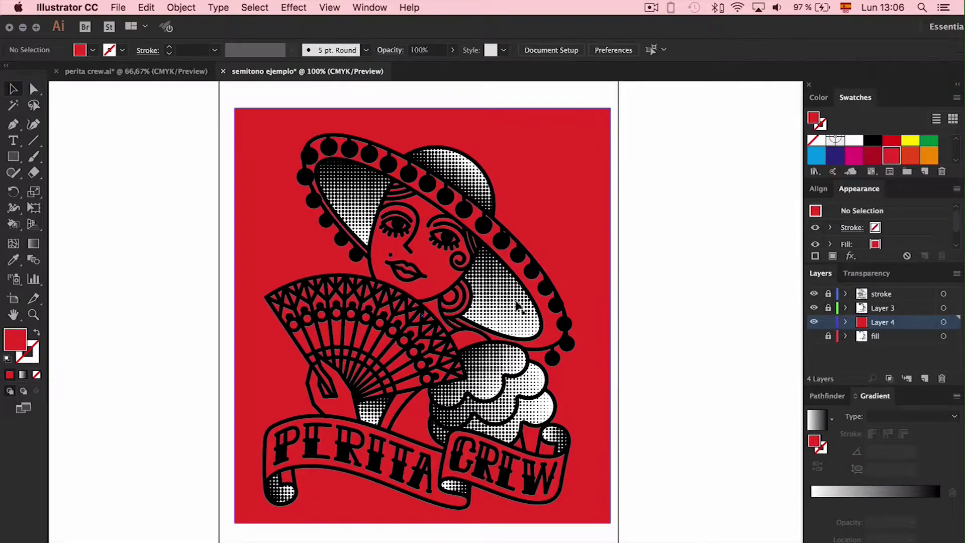
Lock the red background layer and unlock the stroke layer and Layer 3
scroll(534, 327, "up", 6)
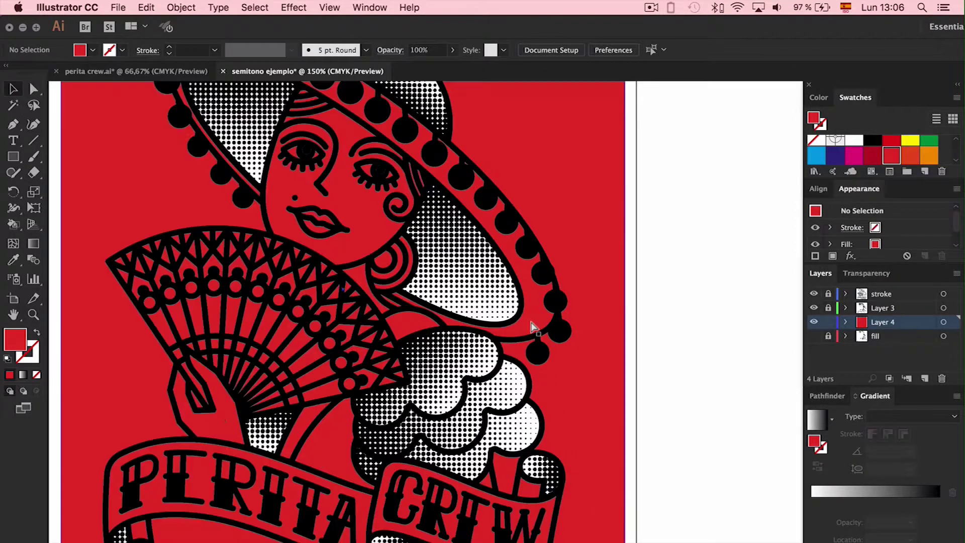
scroll(534, 327, "up", 4)
scroll(534, 327, "left", 3)
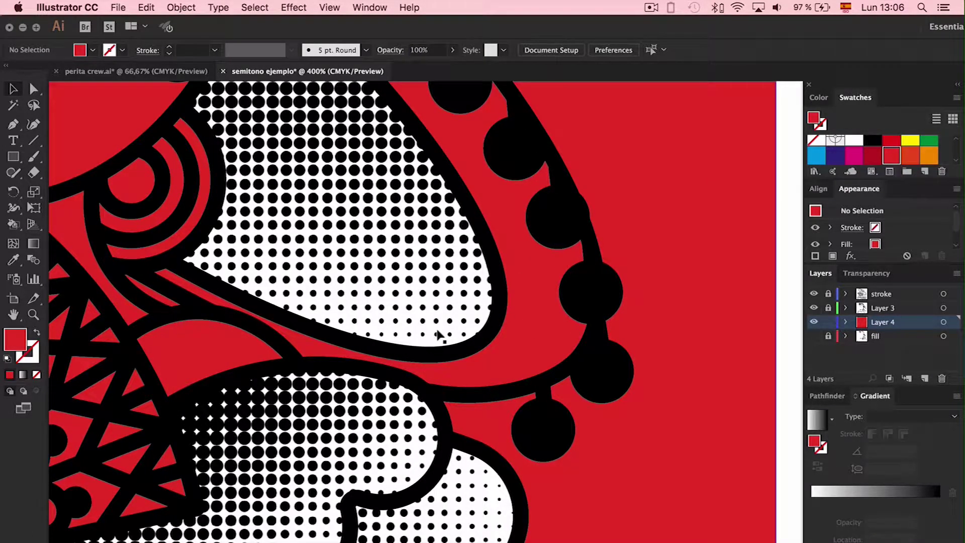
scroll(439, 335, "down", 2)
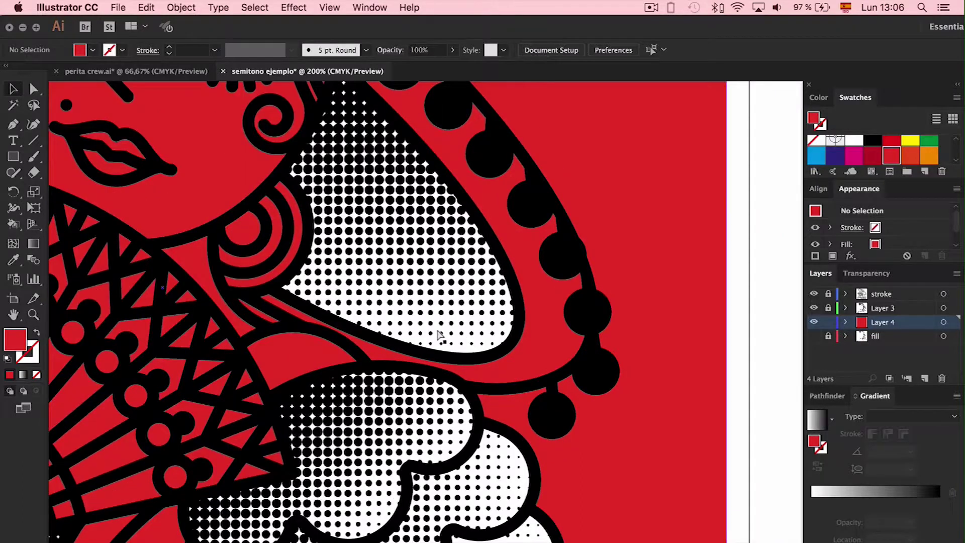
scroll(439, 336, "down", 2)
scroll(439, 335, "down", 2)
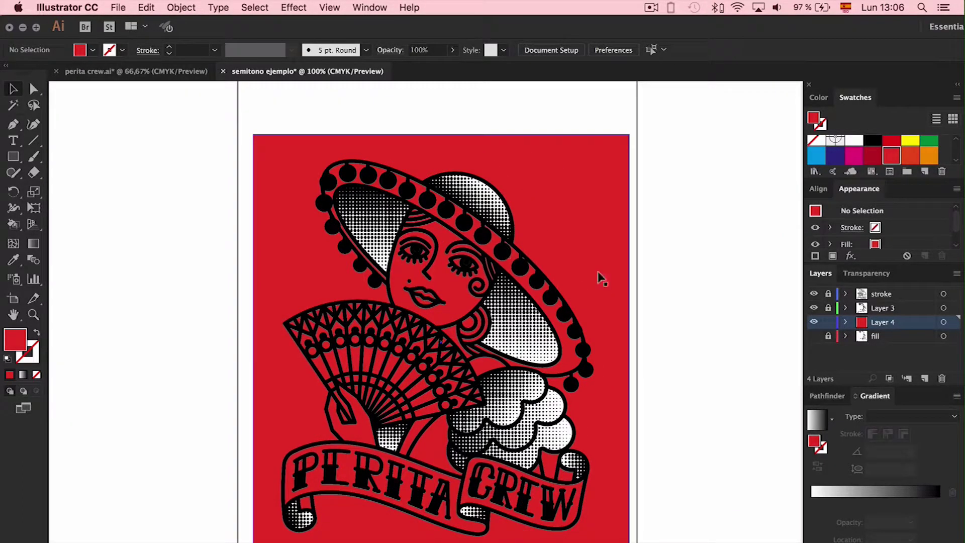
left_click(828, 322)
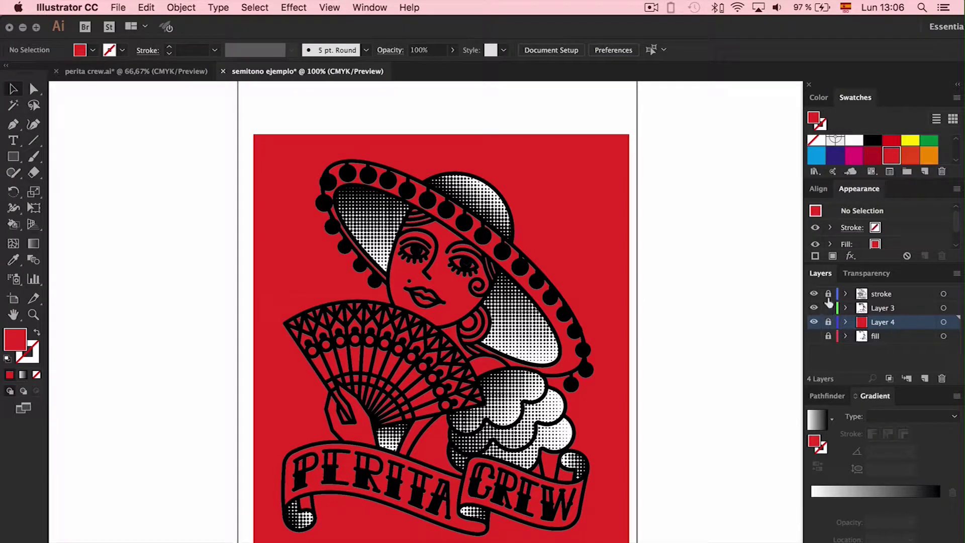
left_click(892, 294)
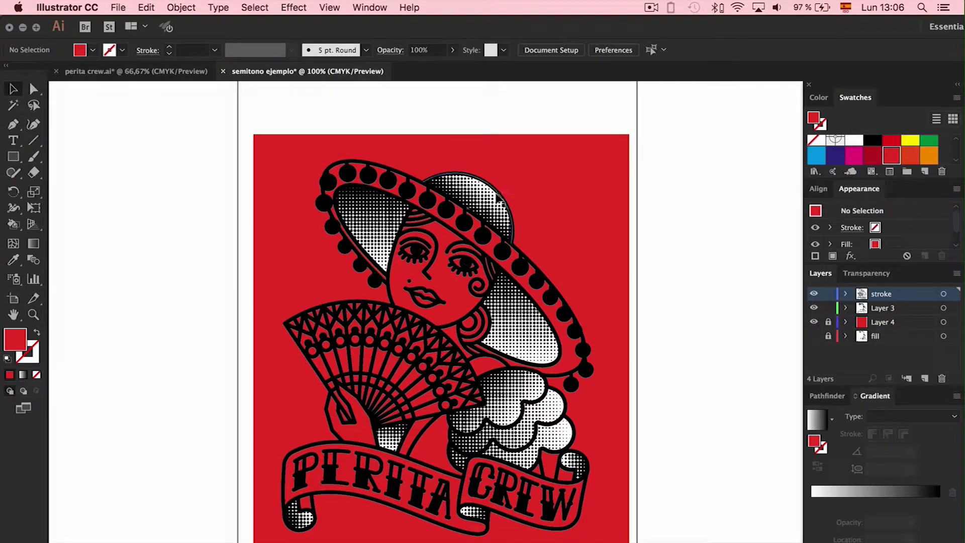
Select the hat crown's halftone shape plus all matching gradient shapes, add the line art to the selection and group everything
left_click(489, 202)
left_click(255, 7)
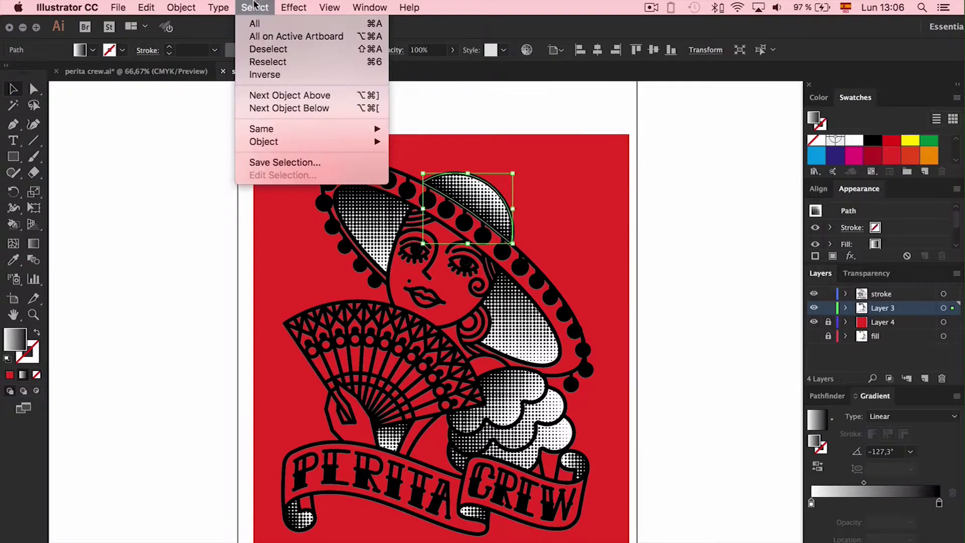
mouse_move(279, 124)
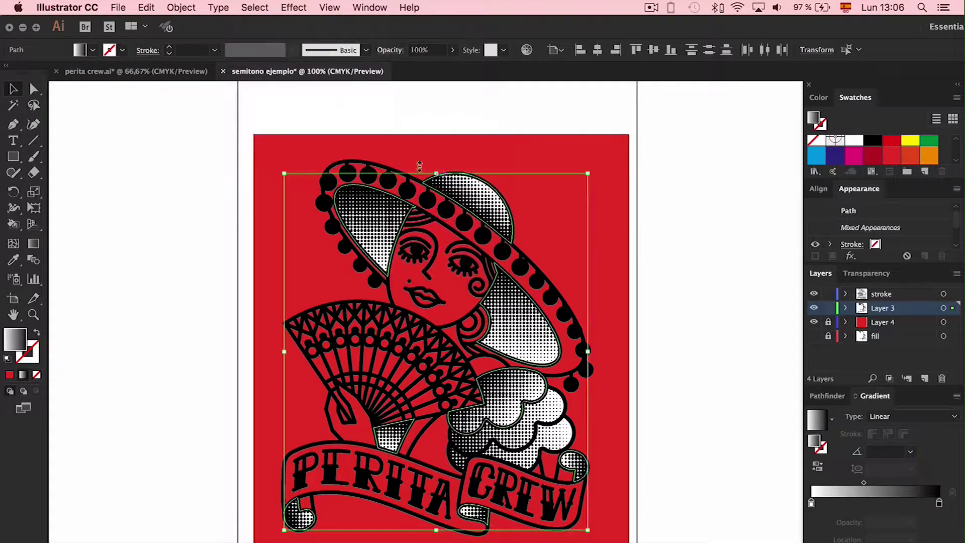
left_click(181, 7)
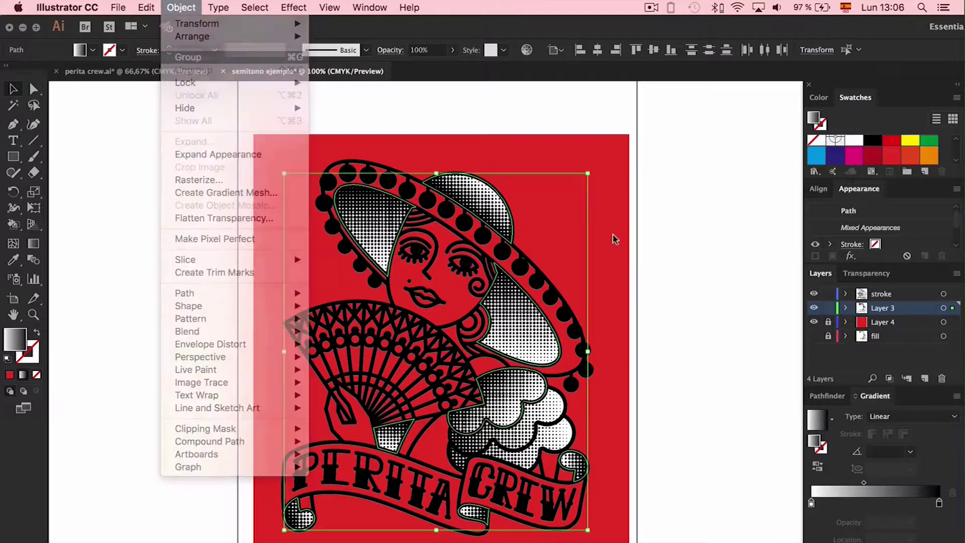
left_click_drag(662, 182, 425, 369)
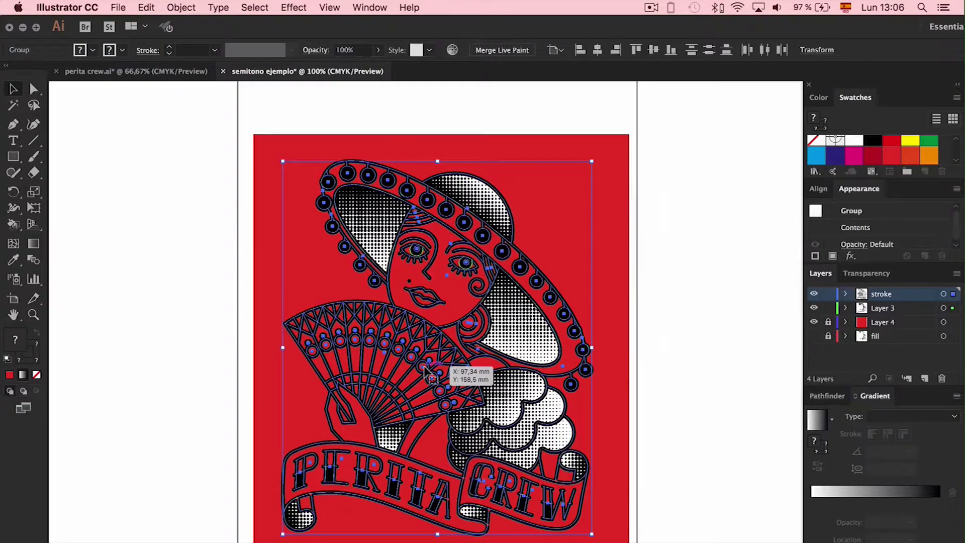
left_click(181, 7)
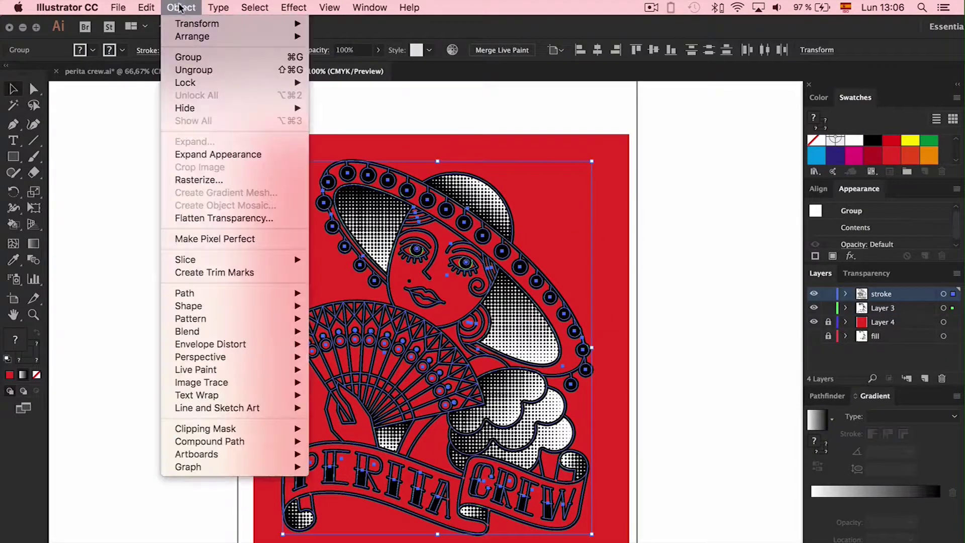
left_click(208, 57)
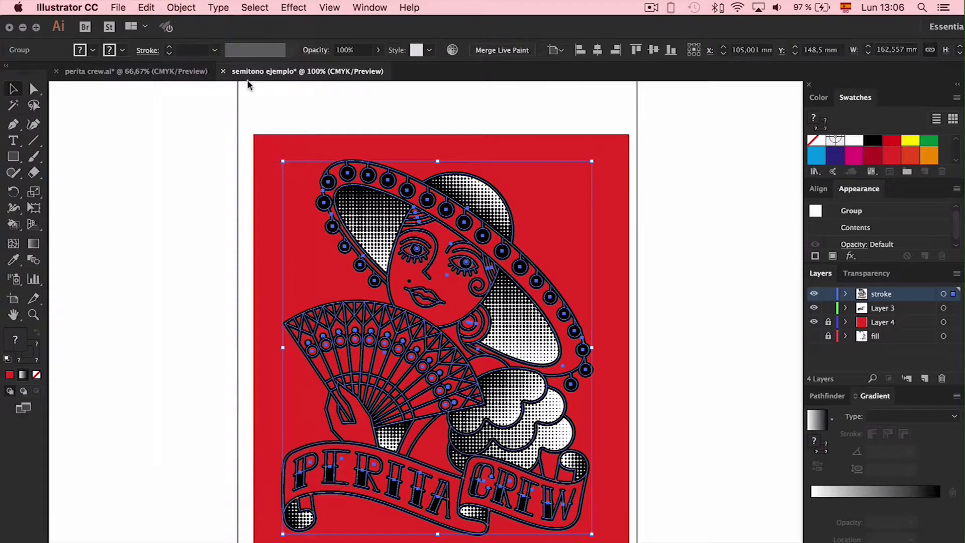
Set the blending mode of the grouped line art and halftone shapes to Multiply and deselect the group
left_click(870, 273)
left_click(842, 294)
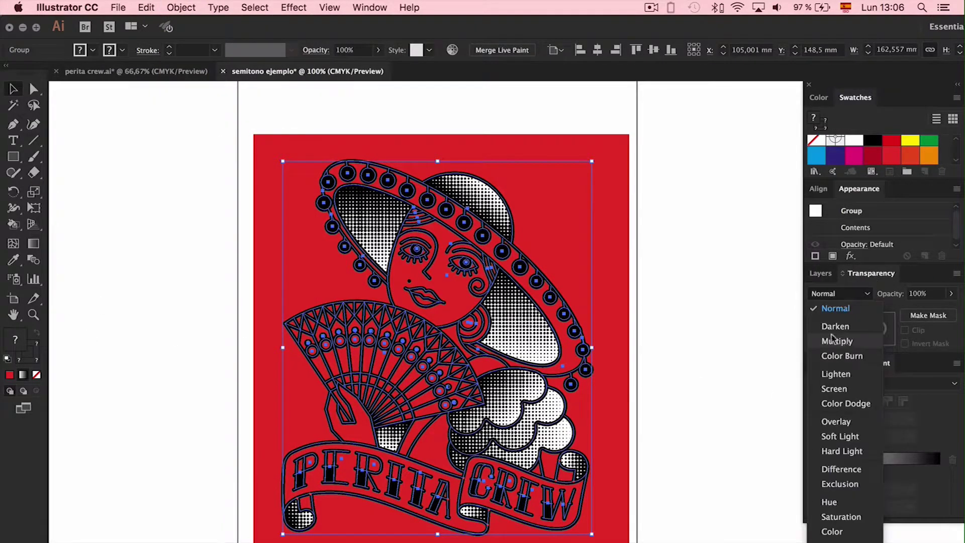
left_click(844, 341)
left_click(685, 280)
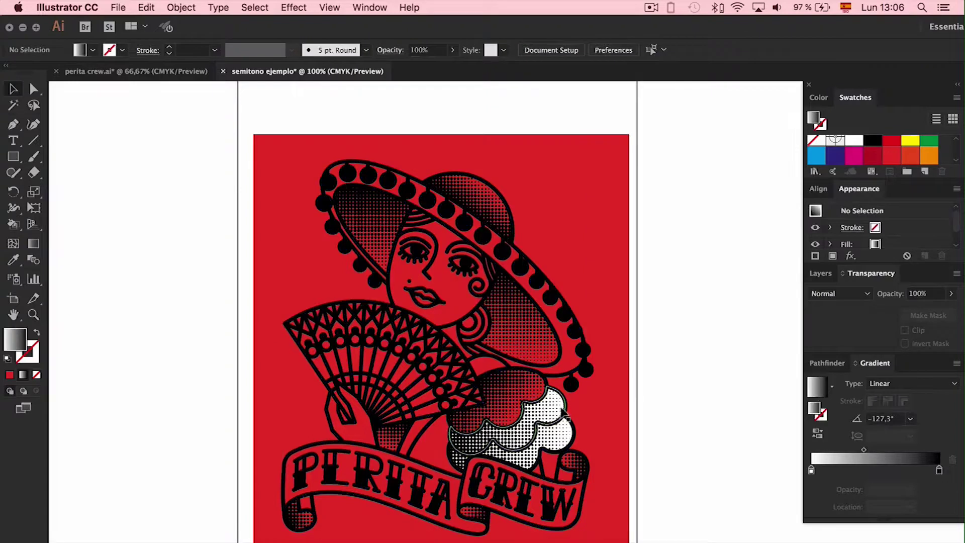
Select the remaining white dress ruffles, set their blending mode to Multiply and deselect them
left_click(560, 415)
left_click(558, 436, "shift")
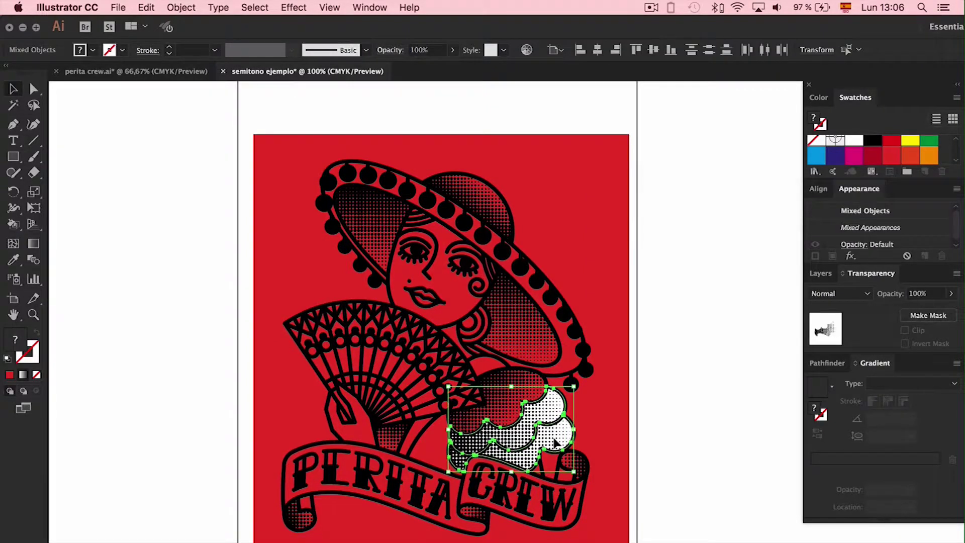
left_click(843, 294)
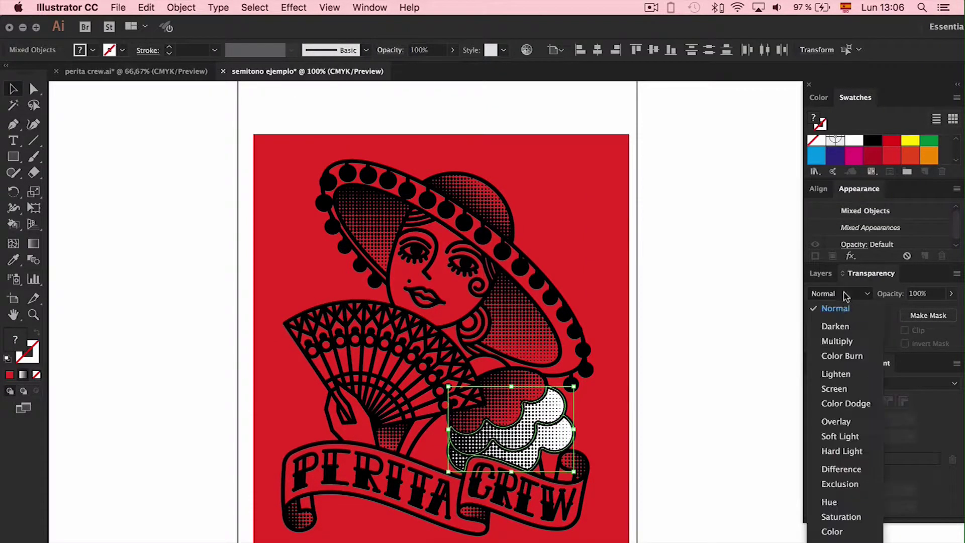
left_click(837, 341)
left_click(687, 283)
Unlock the red background layer, lock Layer 3 and the stroke layer, and make the background layer active
scroll(686, 283, "right", 2)
scroll(686, 282, "down", 1)
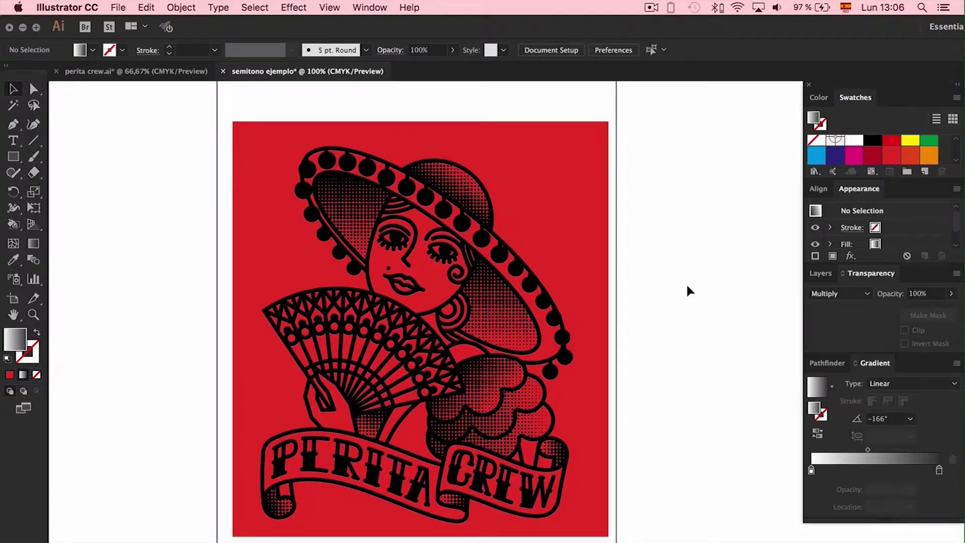
scroll(687, 287, "right", 2)
scroll(687, 287, "down", 2)
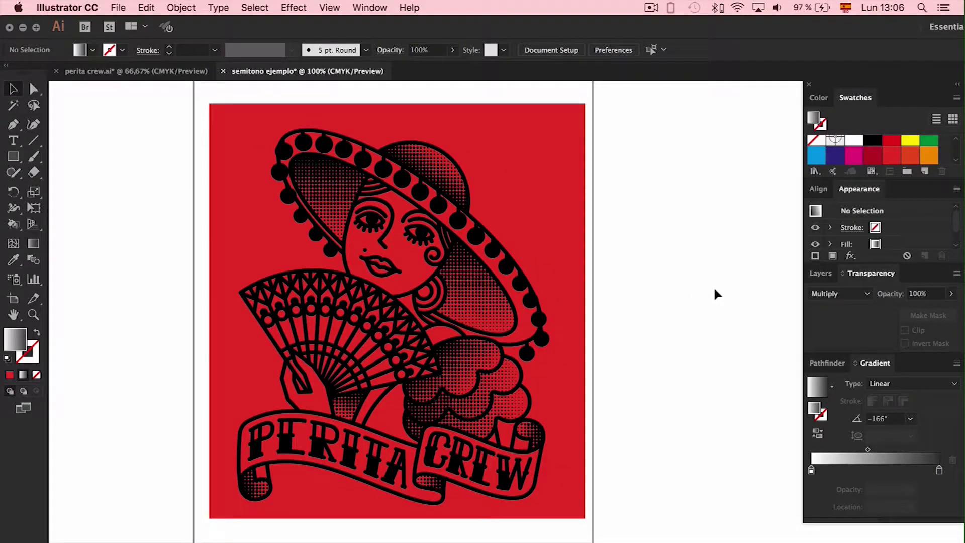
left_click(820, 273)
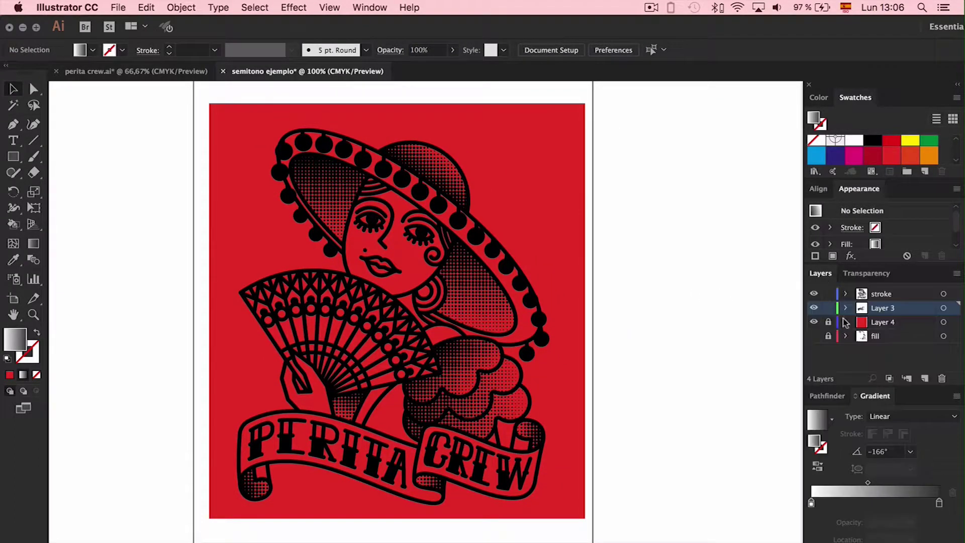
left_click(828, 322)
left_click(828, 308)
left_click(828, 294)
left_click(879, 322)
Try navy, light blue, magenta and orange-red fills on the background rectangle, and delete the rectangle
left_click(534, 174)
left_click(835, 157)
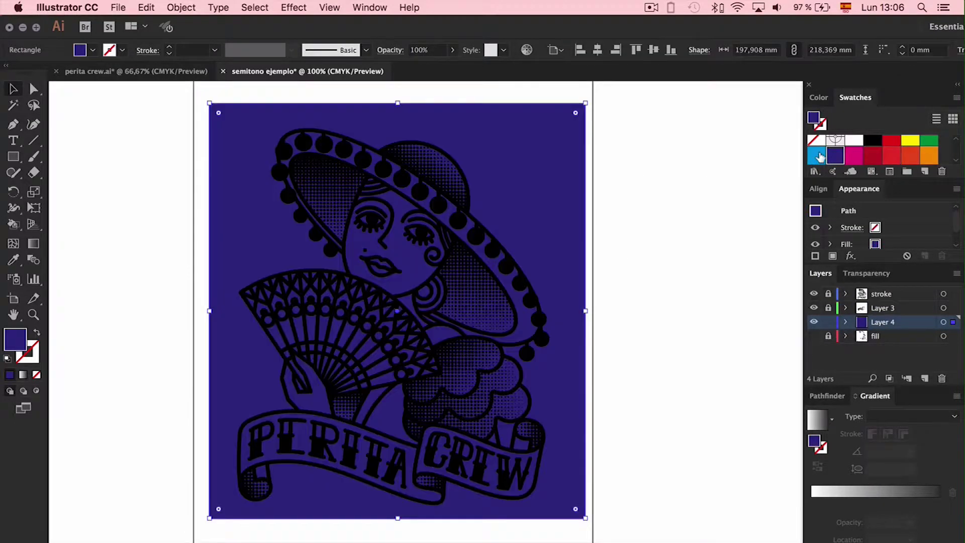
left_click(818, 156)
left_click(854, 156)
left_click(916, 158)
left_click(918, 159)
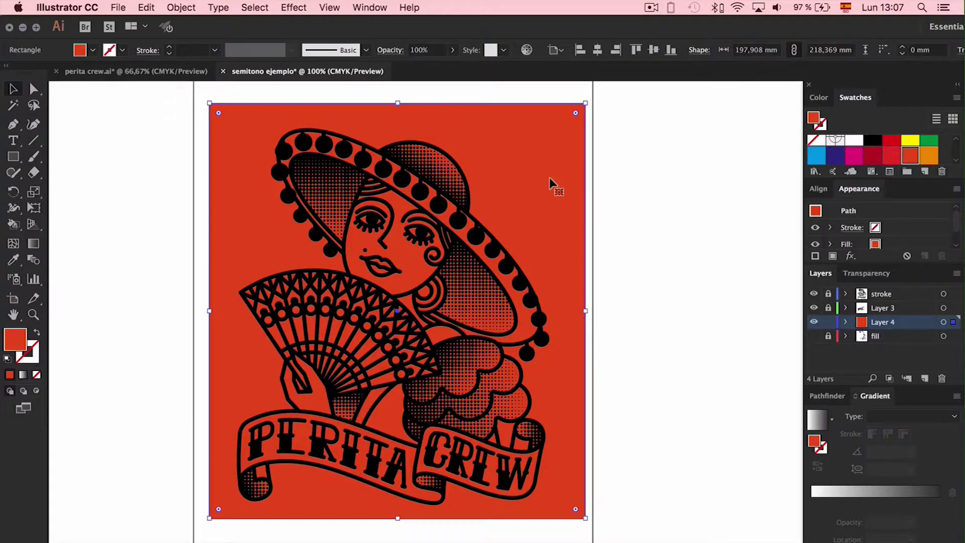
key("Delete")
scroll(613, 182, "left", 3)
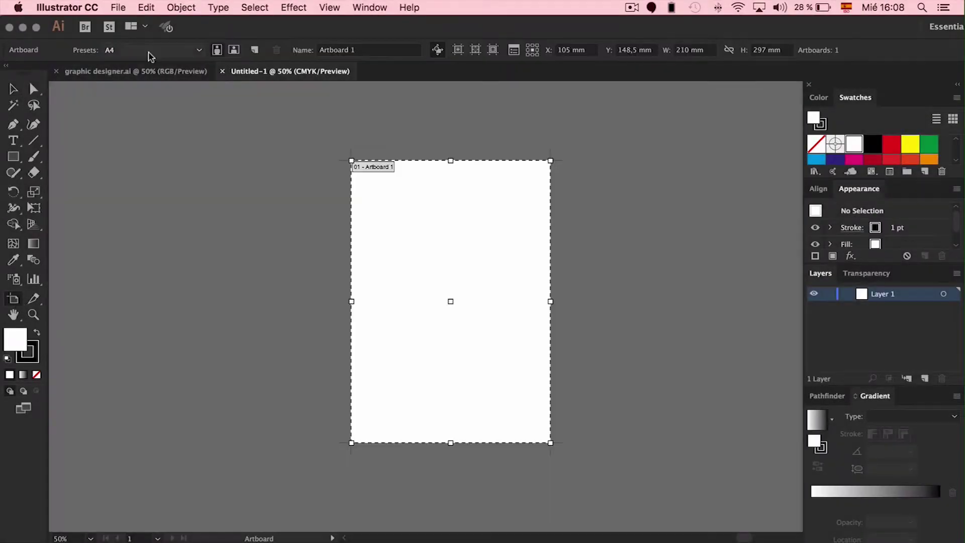
Change the new document's artboard to the A3 preset and leave artboard editing
left_click(196, 50)
left_click(179, 80)
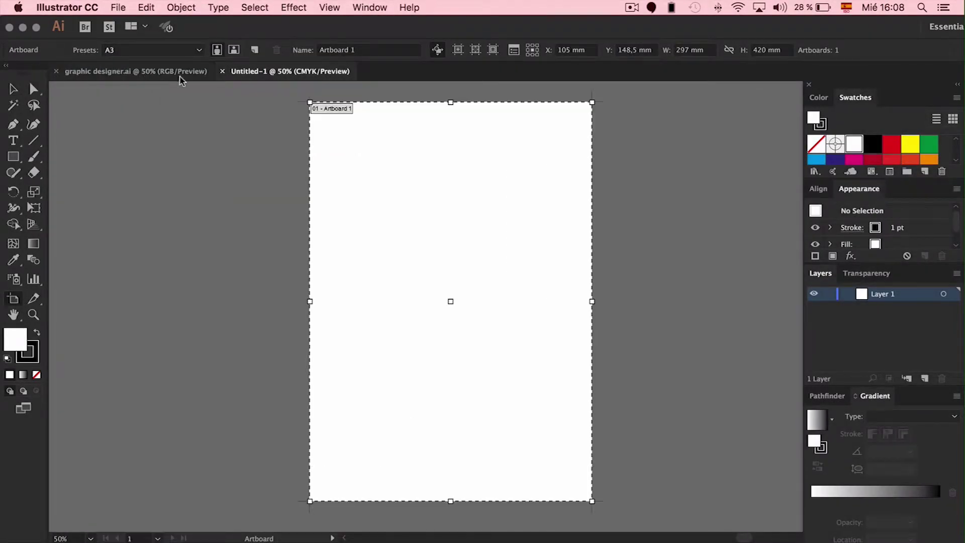
key("Escape")
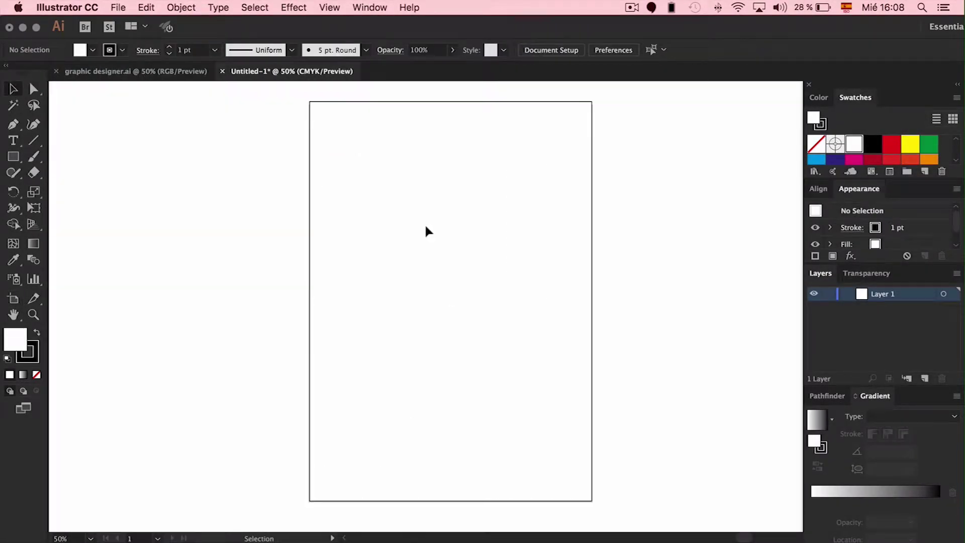
Paste the tattooed hand illustration into the new document and expand its object, fill and stroke
key("ctrl+v")
left_click(181, 7)
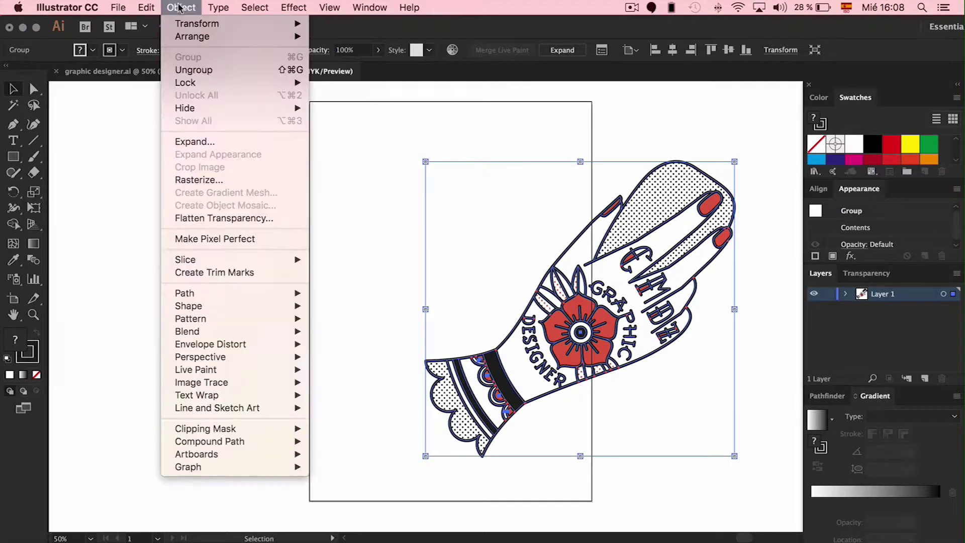
left_click(205, 142)
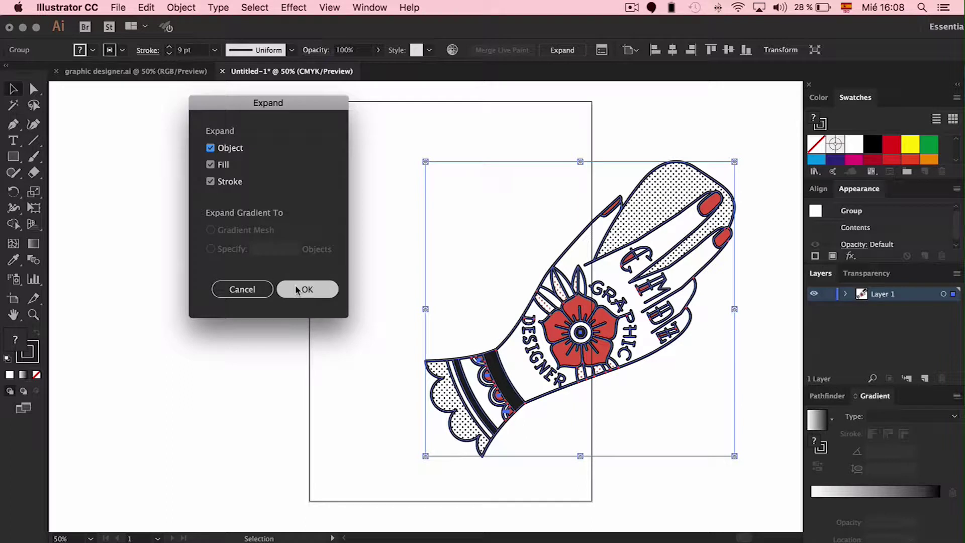
left_click(297, 290)
Apply the Trim and Merge pathfinders to the expanded hand illustration and deselect it
scroll(310, 251, "right", 6)
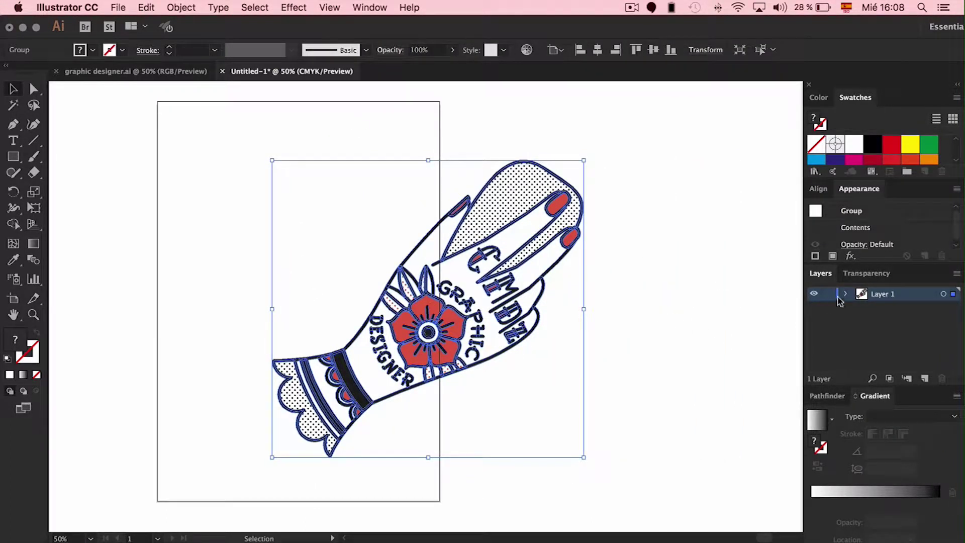
left_click(827, 396)
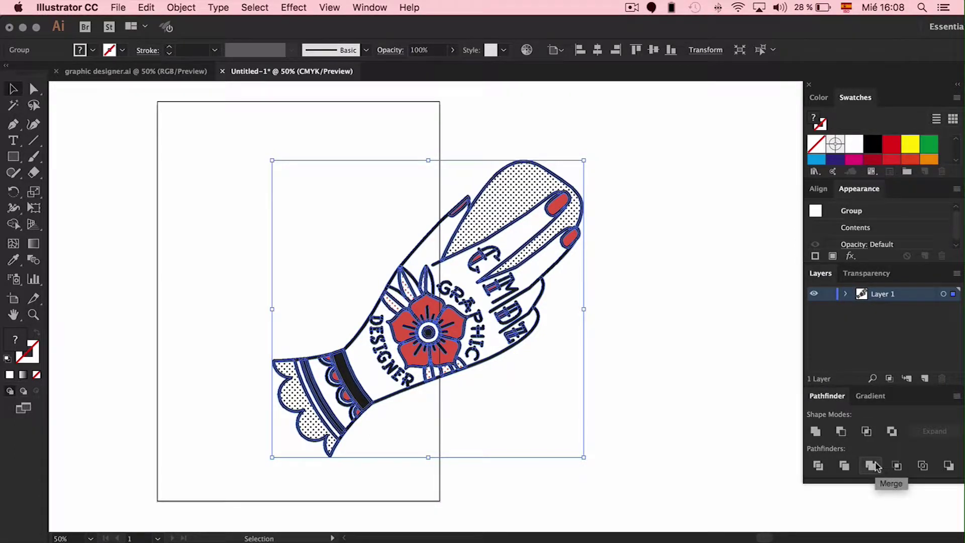
left_click(844, 466)
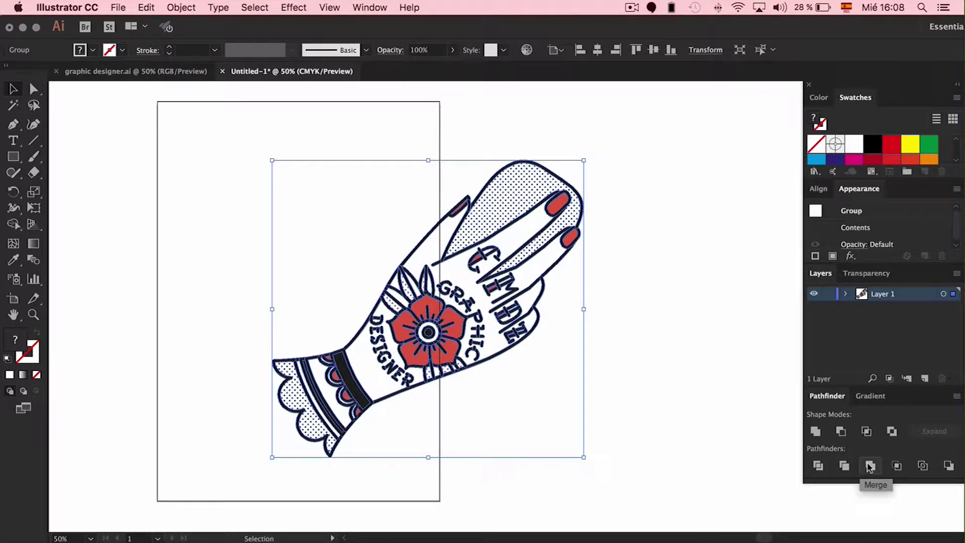
left_click(871, 469)
left_click(614, 286)
Scale the hand illustration down to fit within the artboard width and centre it horizontally and vertically on the artboard
left_click(566, 199)
left_click_drag(585, 310, 505, 309)
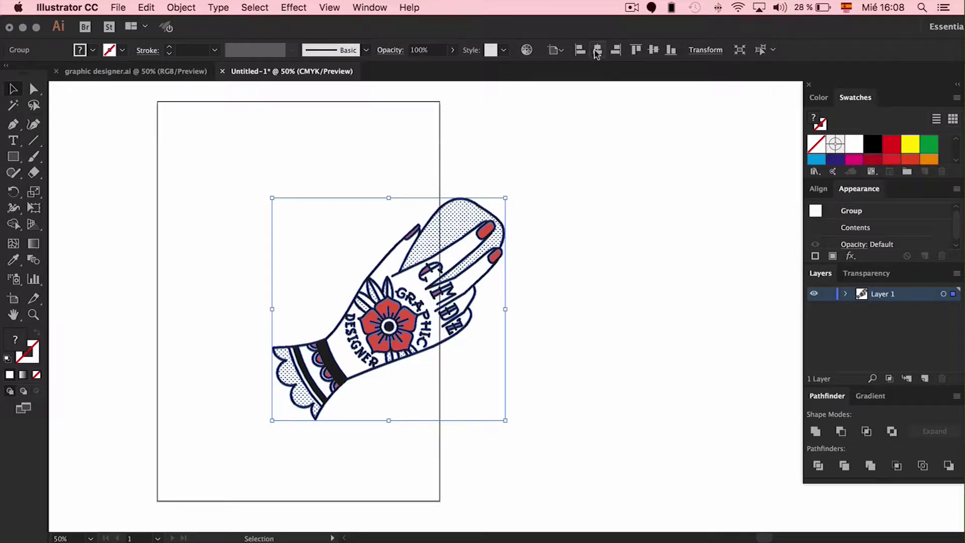
left_click(597, 49)
left_click(654, 50)
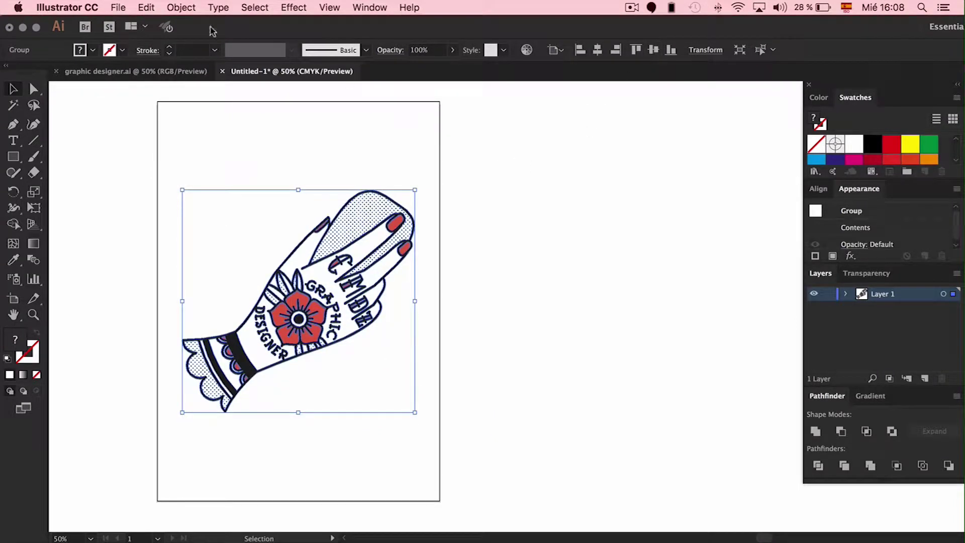
Ungroup the merged hand illustration
left_click(173, 9)
mouse_move(198, 36)
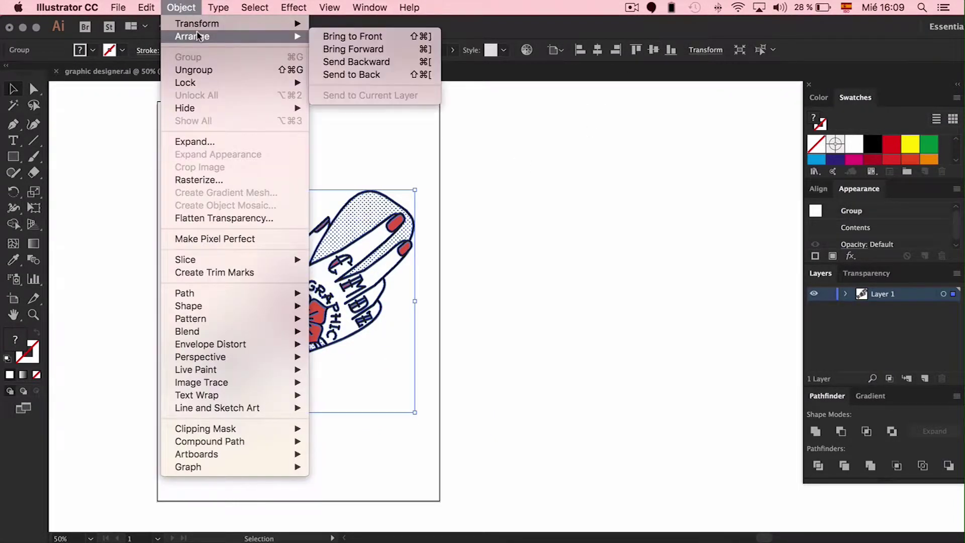
left_click(201, 71)
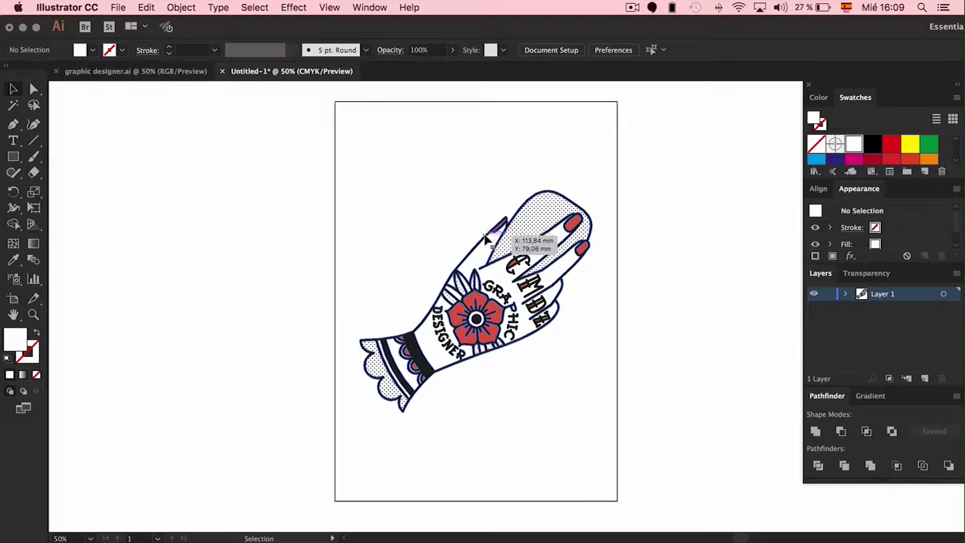
Select all hand artwork sharing the outline's fill colour and cut it from Layer 1
left_click(486, 233)
left_click(263, 10)
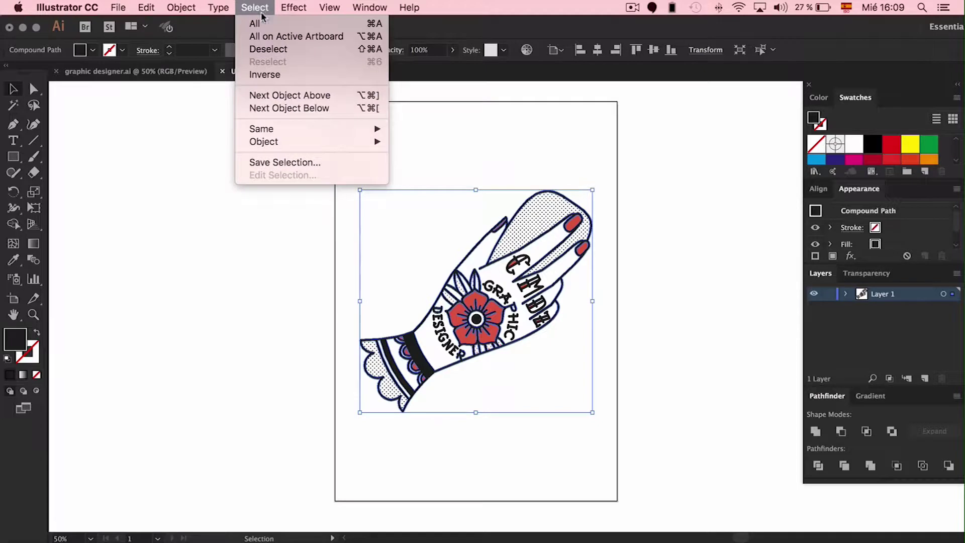
mouse_move(276, 129)
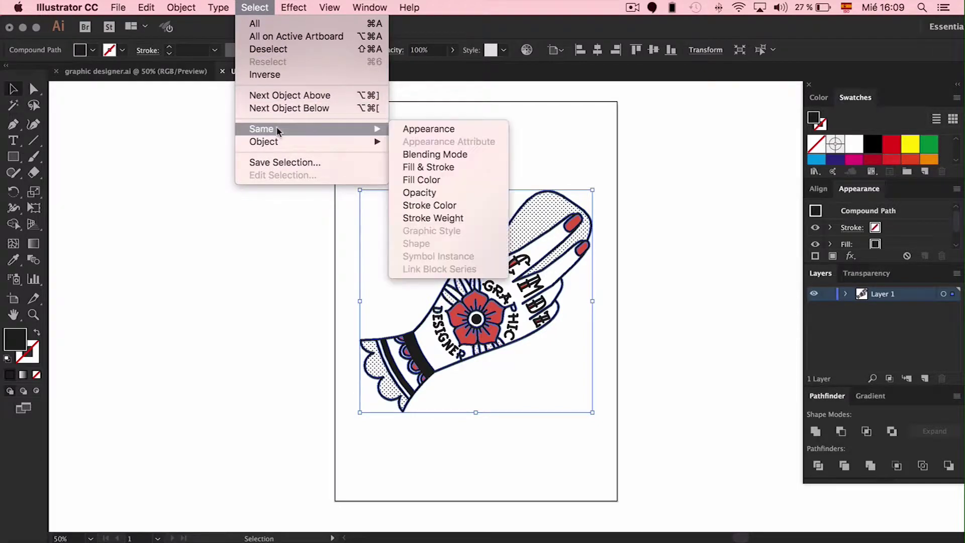
left_click(450, 177)
left_click(182, 8)
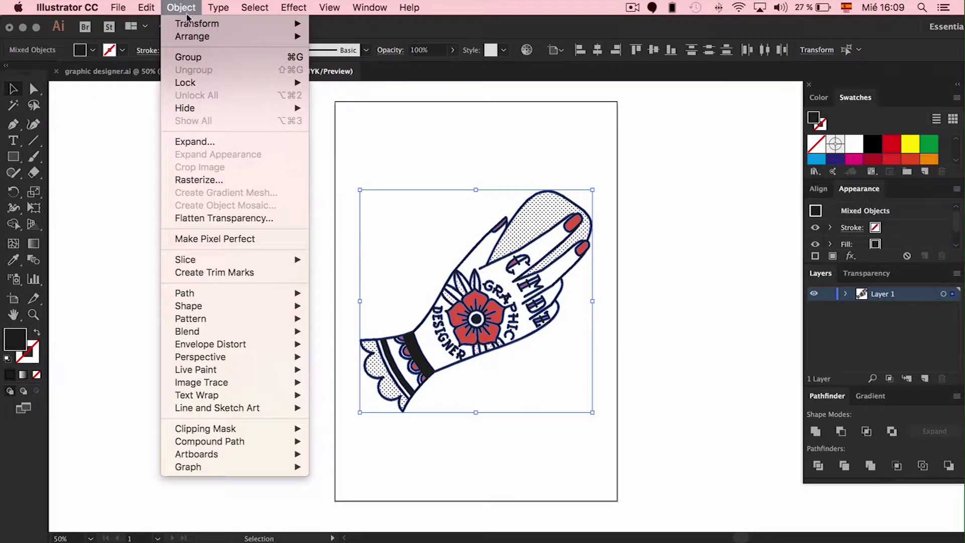
mouse_move(190, 26)
mouse_move(149, 9)
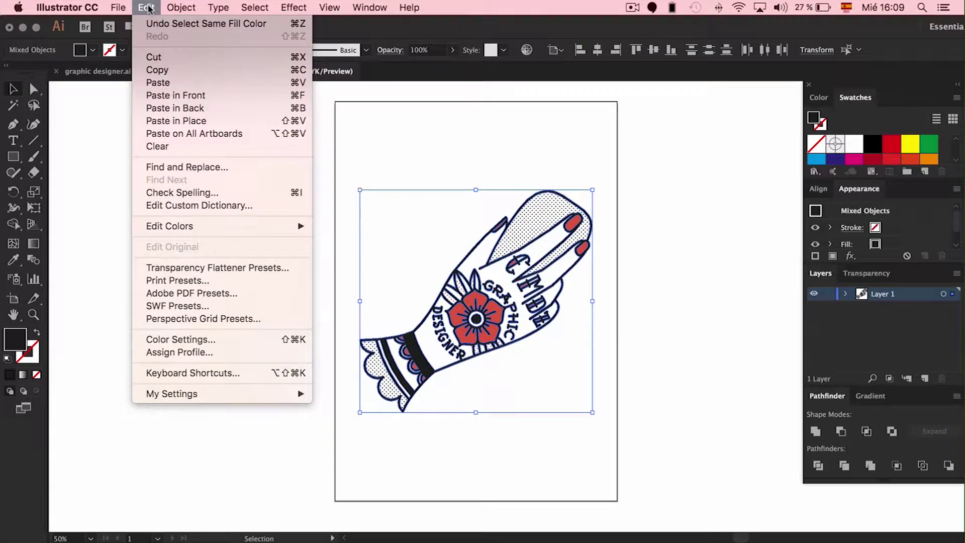
left_click(153, 58)
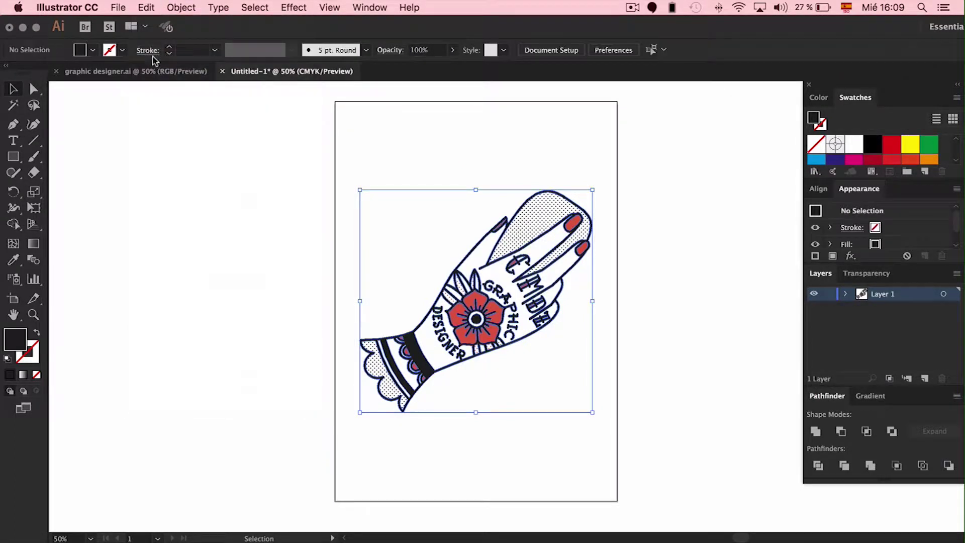
Lock Layer 1 and create a new layer above it named "black"
left_click(829, 295)
left_click(925, 378)
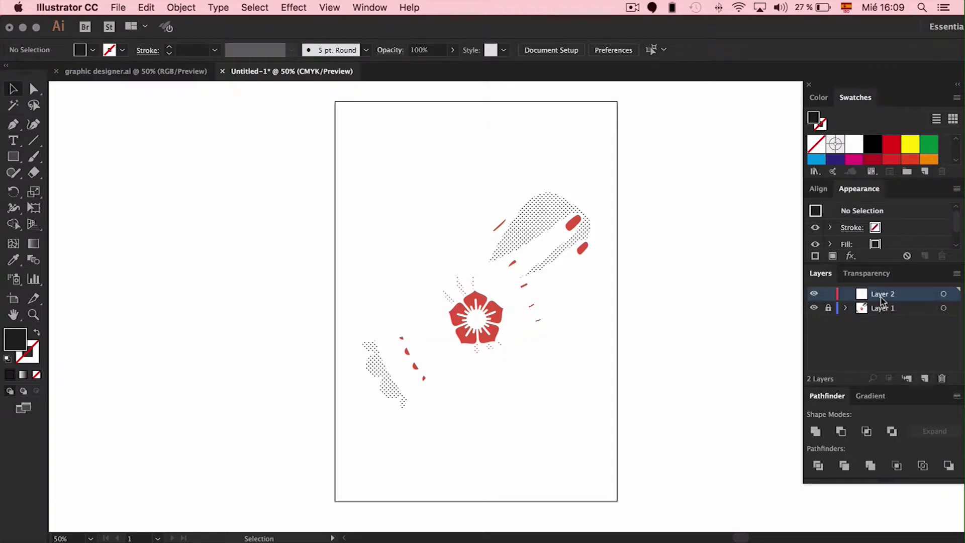
double_click(881, 294)
type("black")
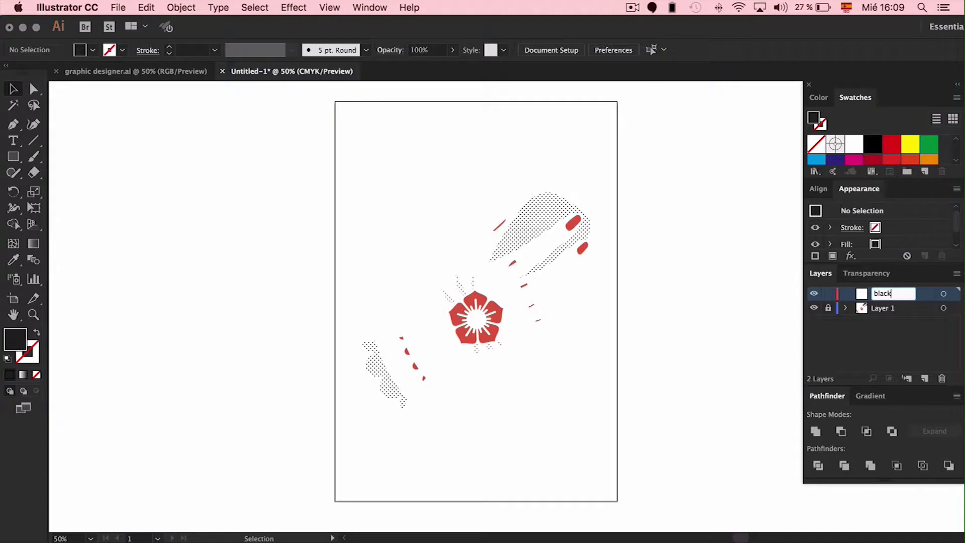
key("Return")
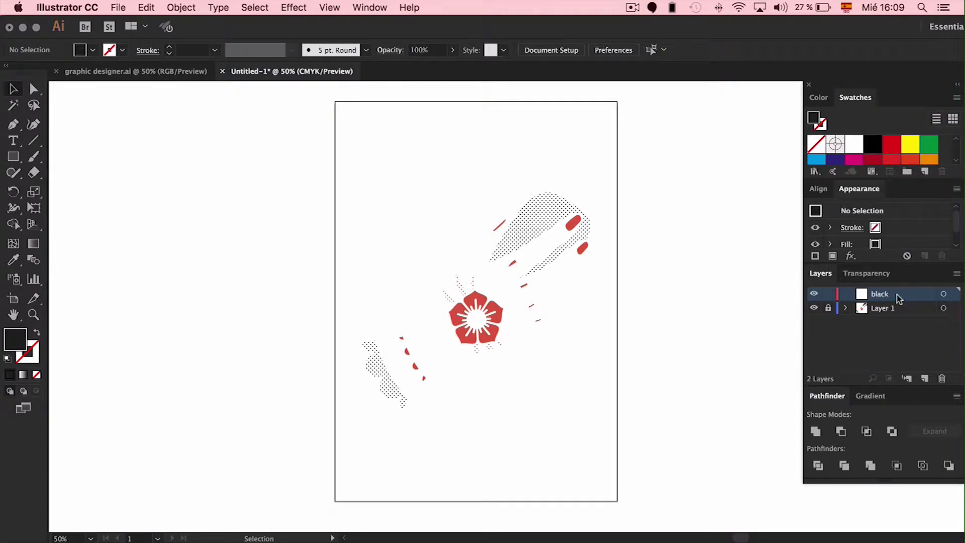
Paste the cut outline artwork in back on the black layer and deselect it
left_click(184, 7)
mouse_move(144, 7)
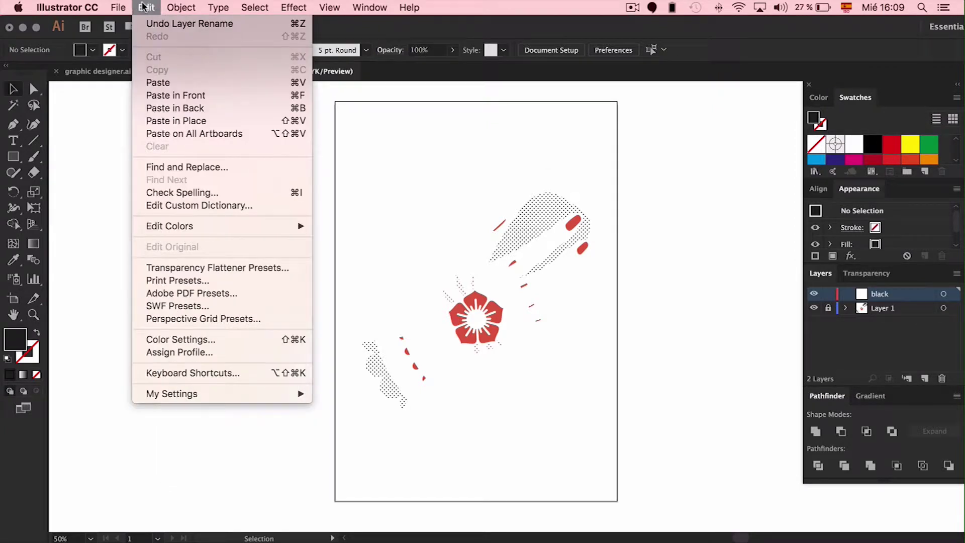
left_click(181, 107)
left_click(622, 146)
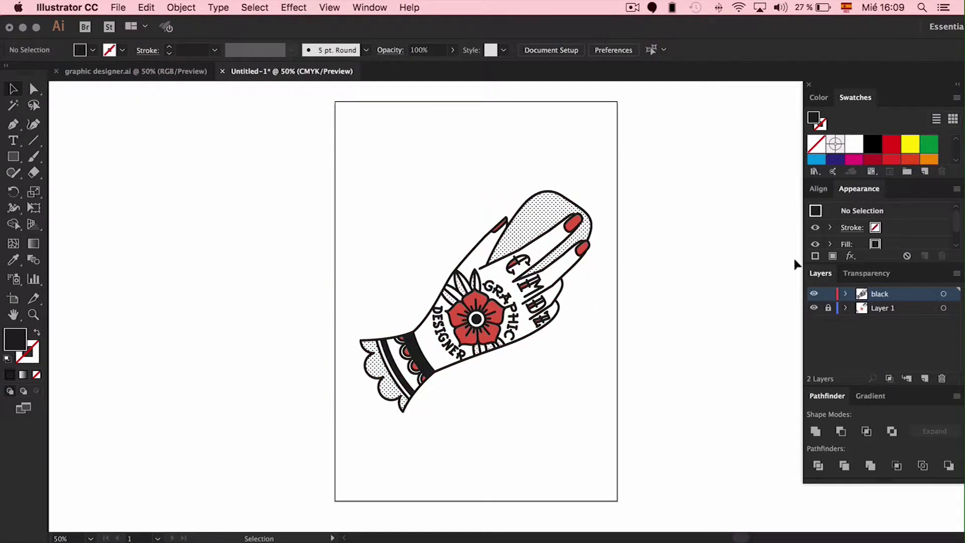
Hide and lock the black layer, then cut all halftone dots sharing the same dark fill colour from Layer 1
left_click(814, 293)
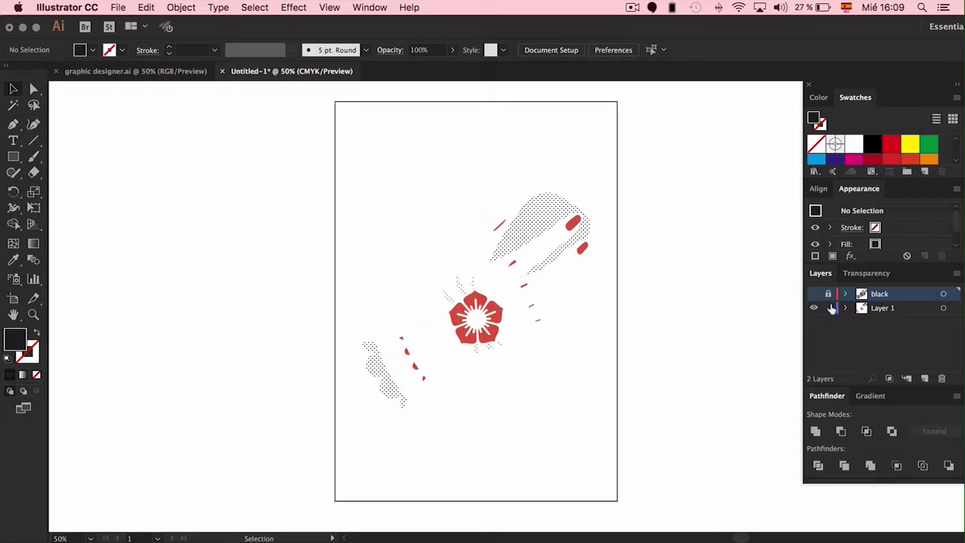
left_click(546, 214)
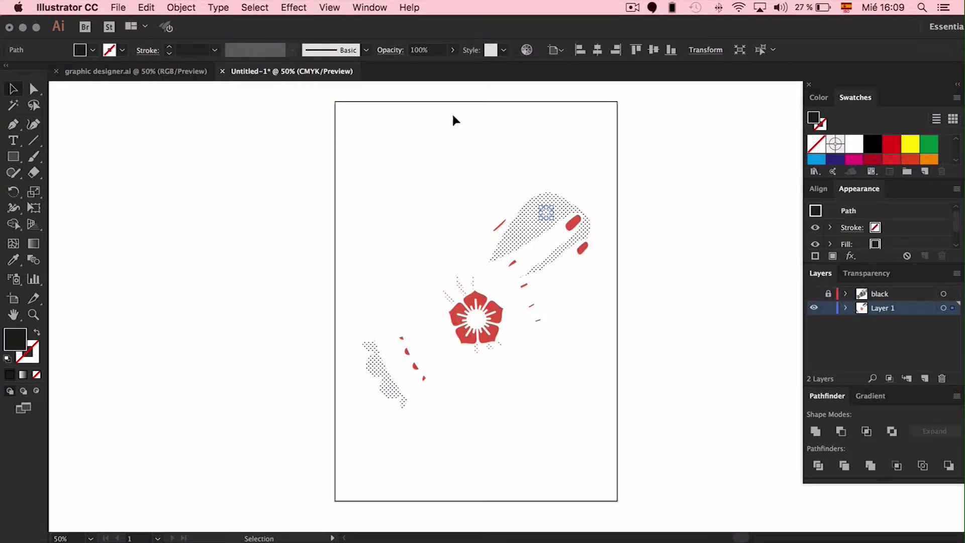
left_click(242, 6)
mouse_move(271, 129)
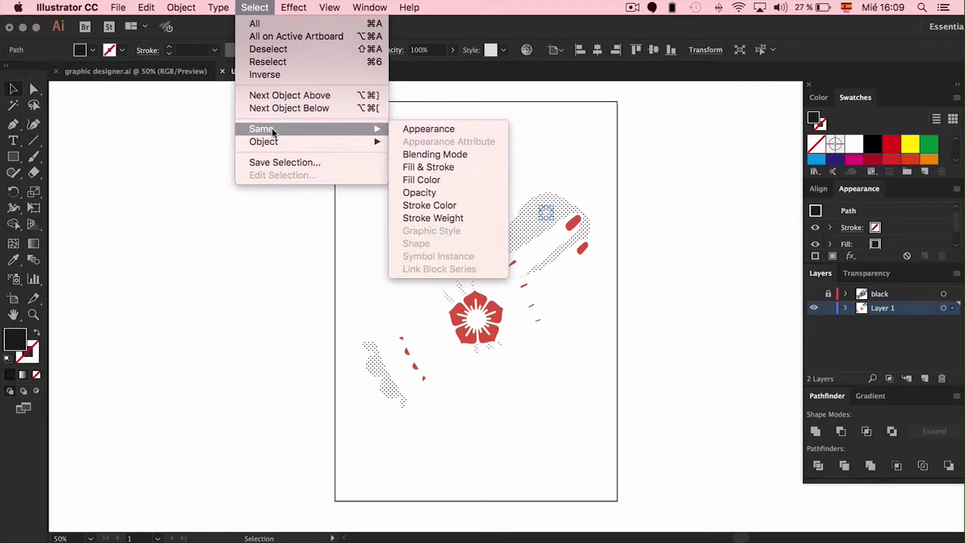
left_click(431, 179)
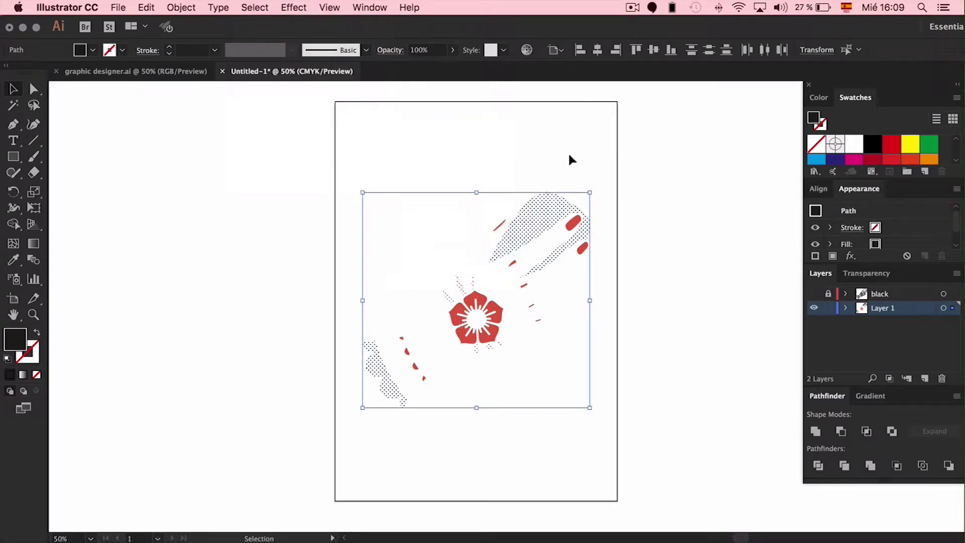
left_click(182, 7)
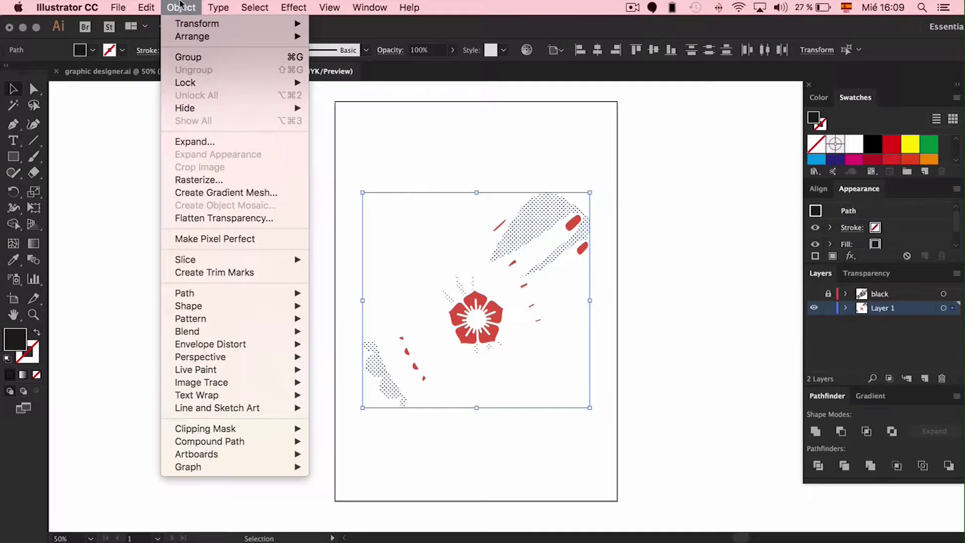
mouse_move(146, 7)
left_click(153, 57)
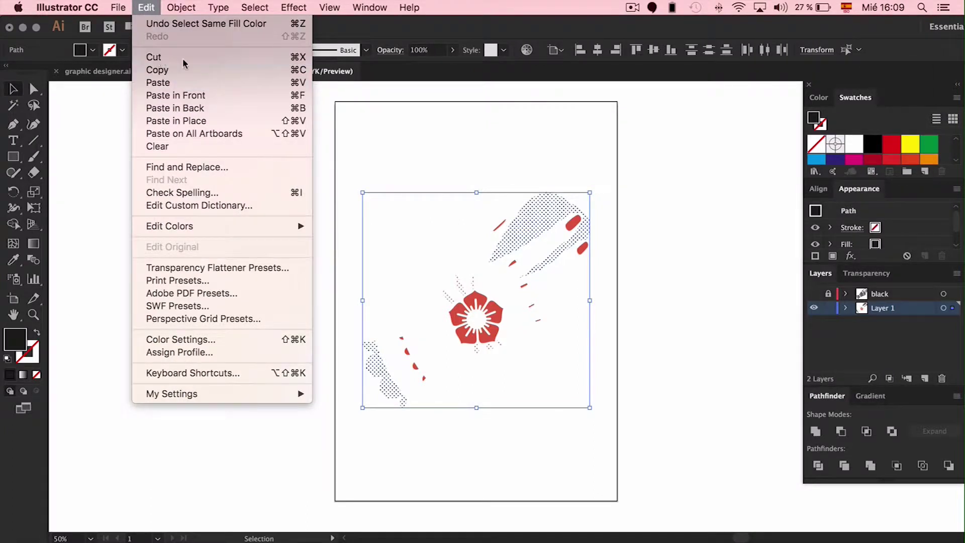
Lock and hide Layer 1, show and unlock the black layer, and paste the halftone dots in back on it
left_click(829, 308)
left_click(814, 294)
left_click(828, 294)
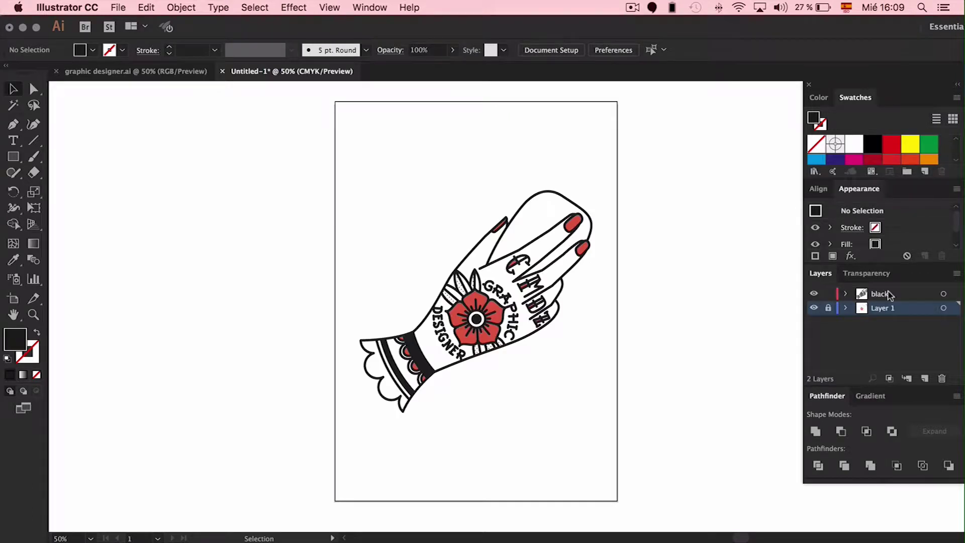
left_click(888, 294)
left_click(814, 308)
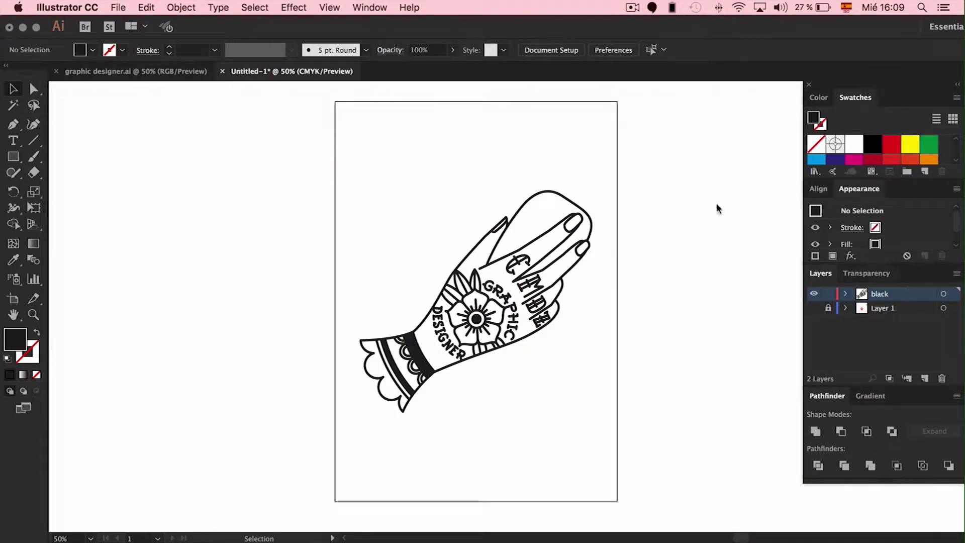
left_click(182, 7)
mouse_move(153, 4)
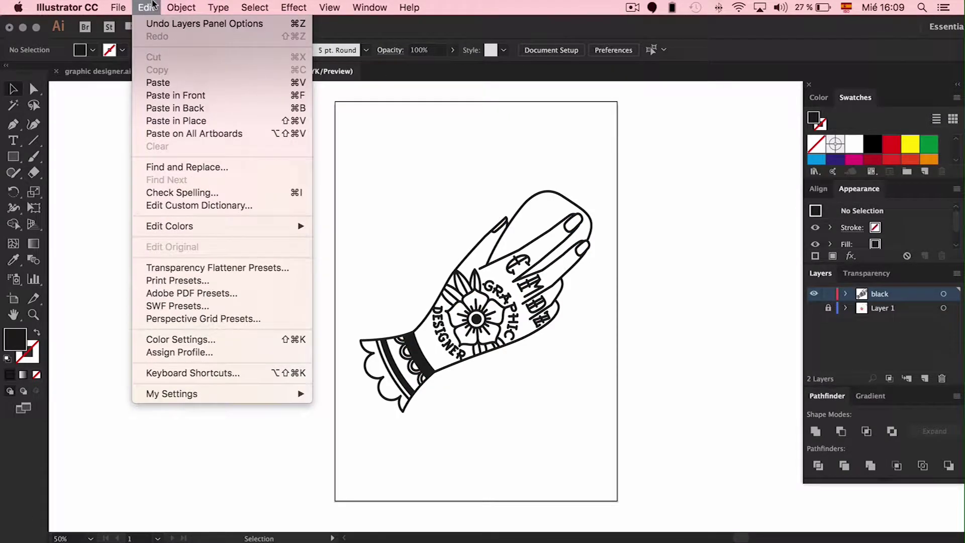
left_click(162, 108)
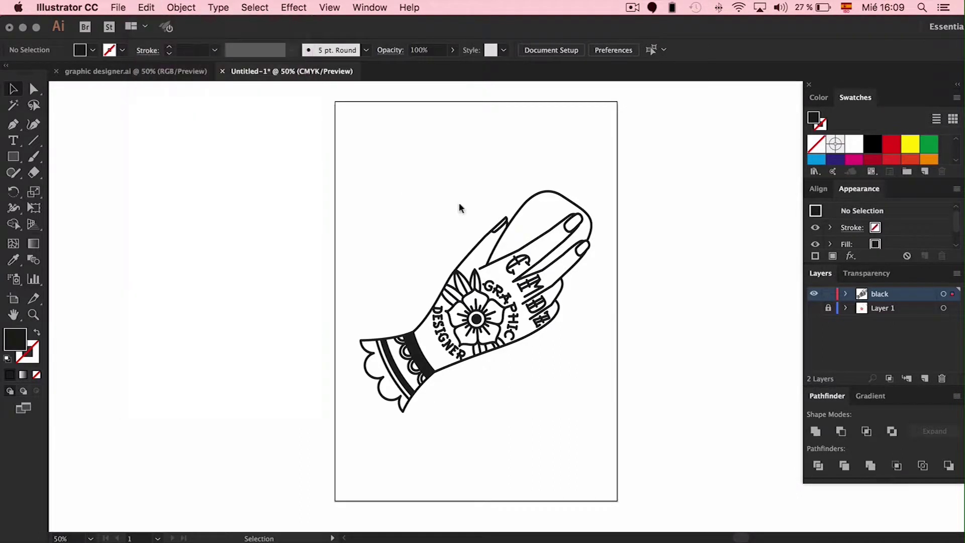
Set the fill of all artwork on the black layer to 000000 and deselect it
left_click_drag(641, 145, 324, 430)
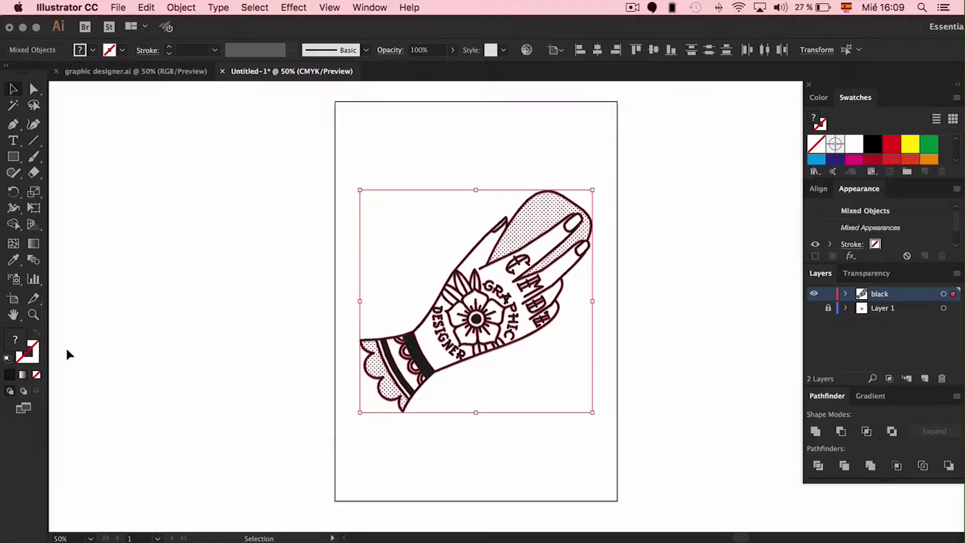
double_click(16, 342)
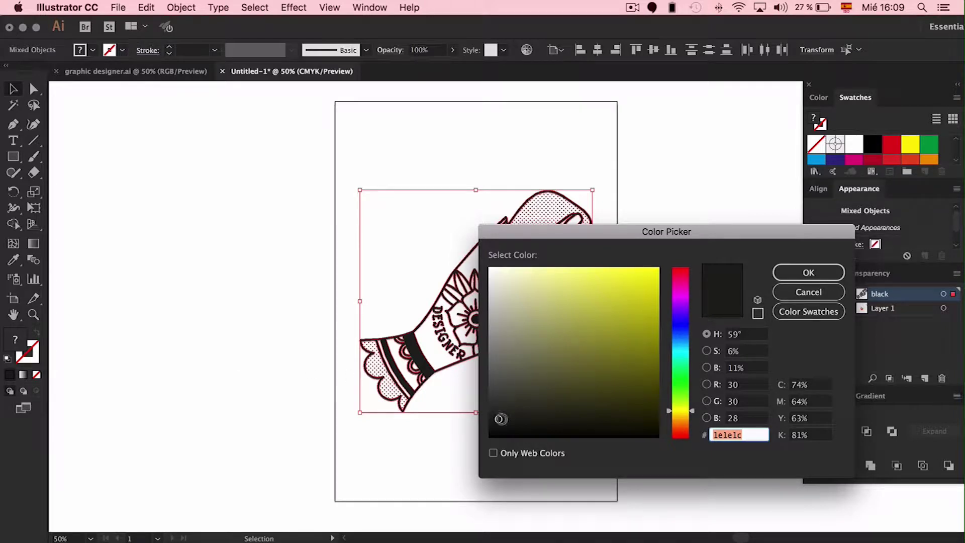
type("000000")
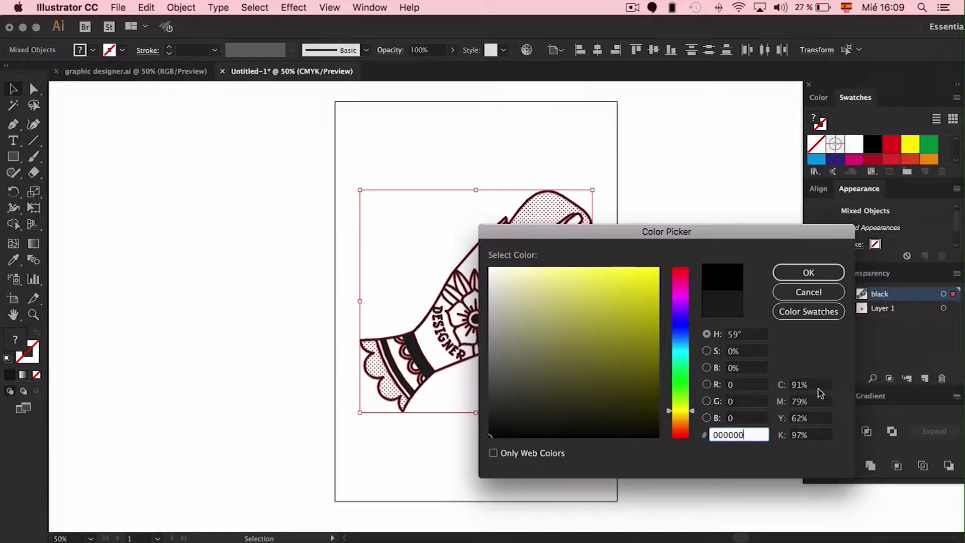
left_click(816, 272)
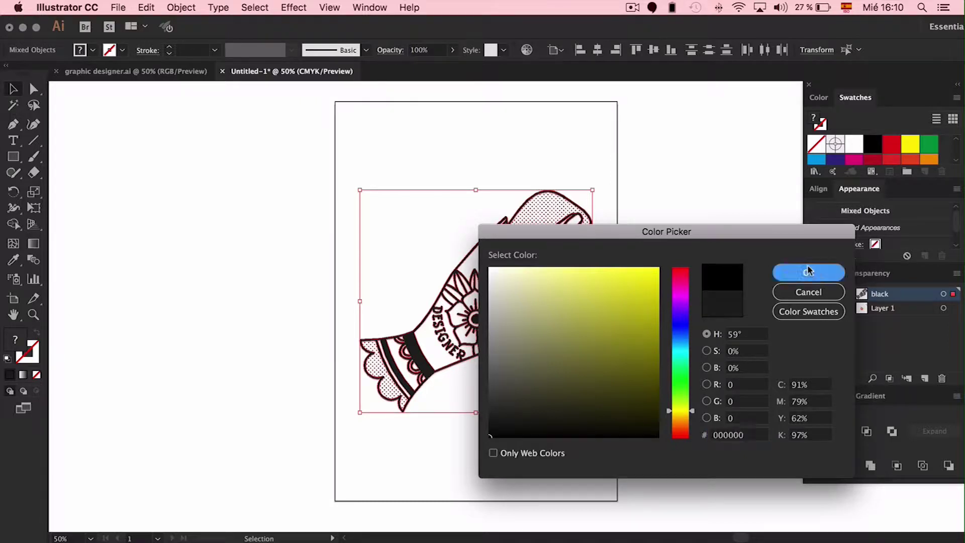
left_click(686, 181)
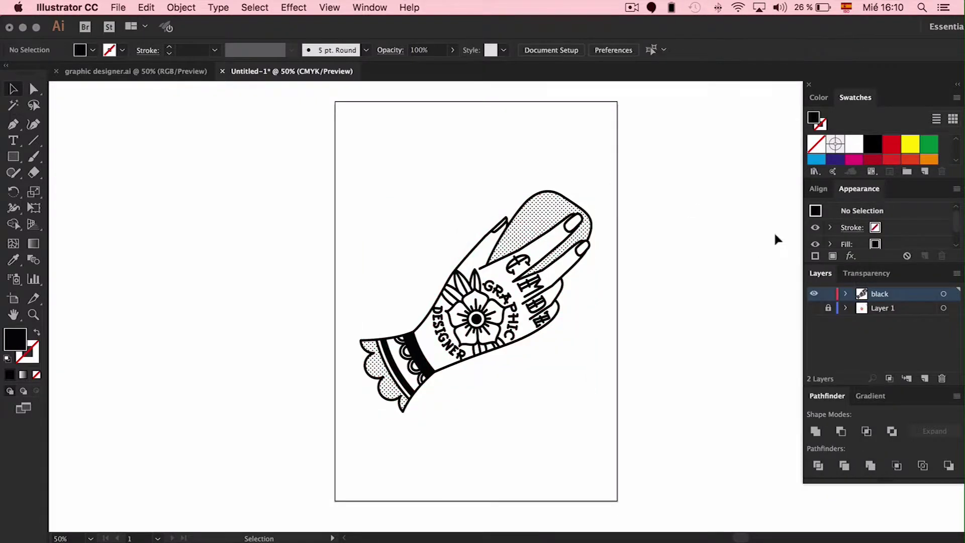
Hide and lock the black layer, show and unlock Layer 1, and check its remaining shapes by selecting them all
left_click(815, 294)
left_click(816, 309)
left_click(828, 309)
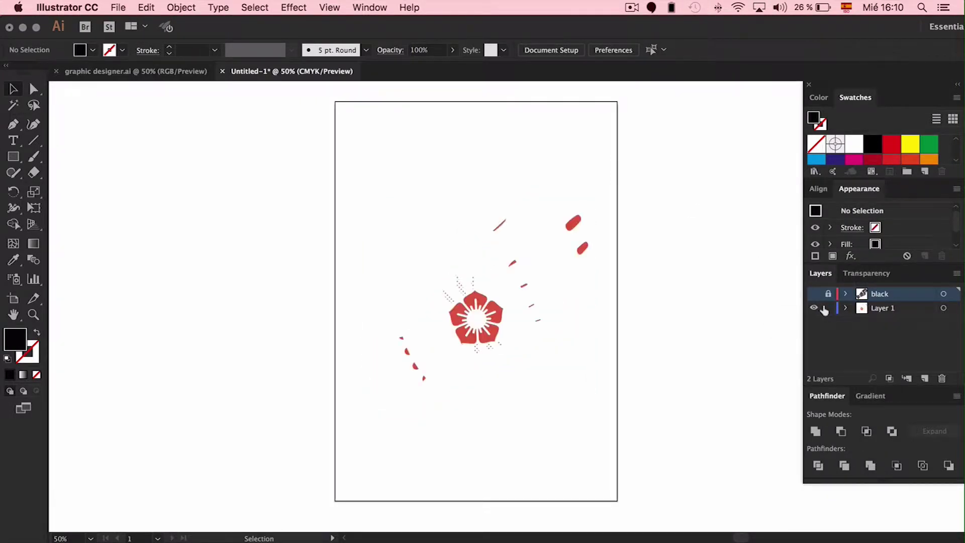
left_click_drag(643, 161, 350, 418)
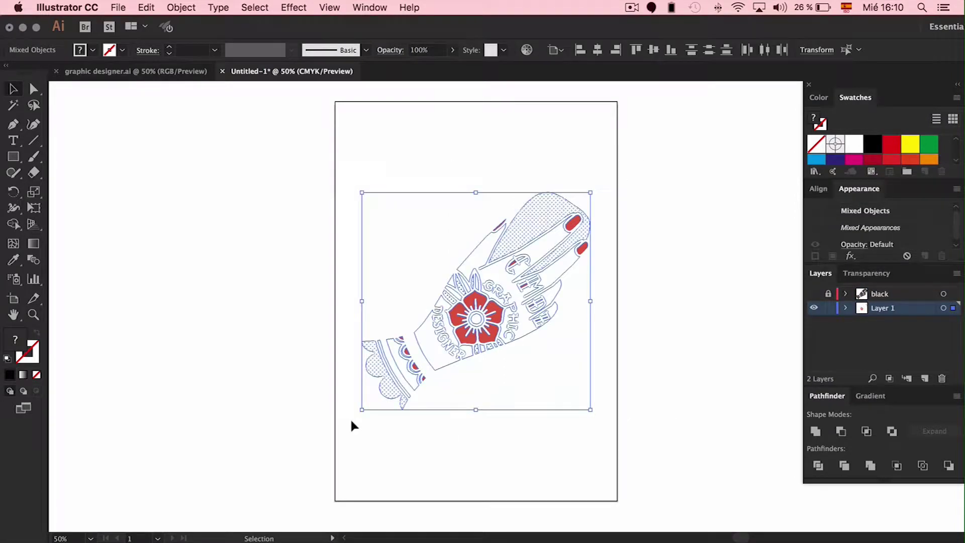
left_click(469, 403)
Select all shapes sharing the flower petal's red fill colour and cut them from Layer 1
left_click(476, 295)
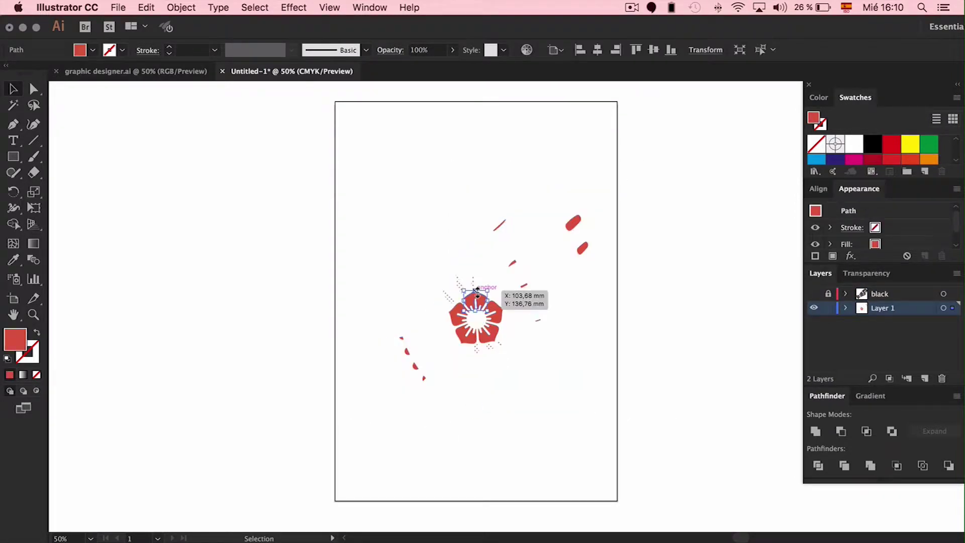
left_click(254, 7)
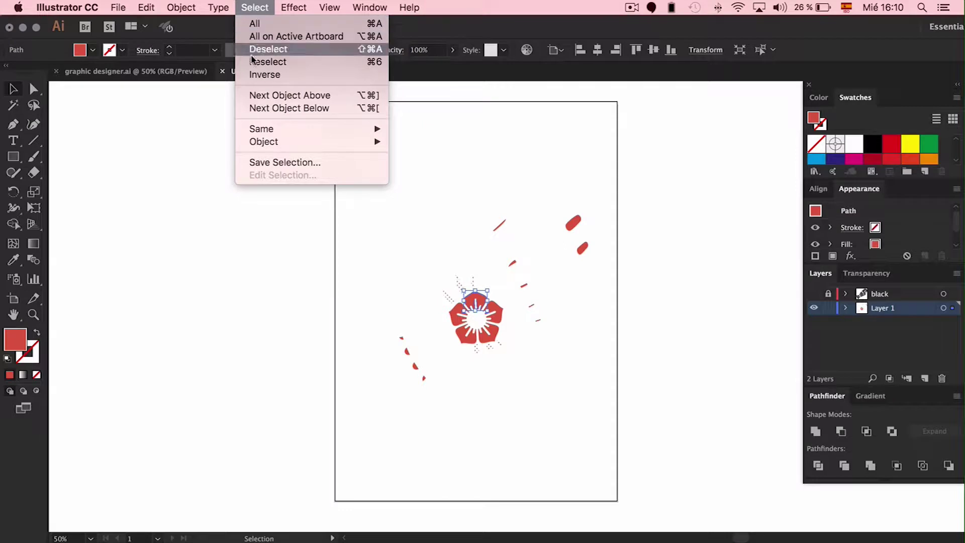
mouse_move(263, 128)
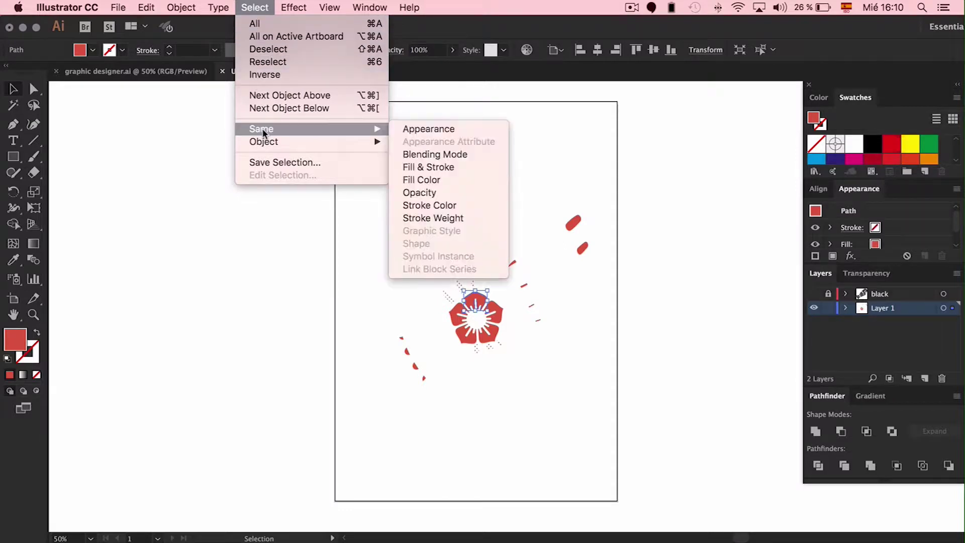
left_click(451, 179)
left_click(146, 7)
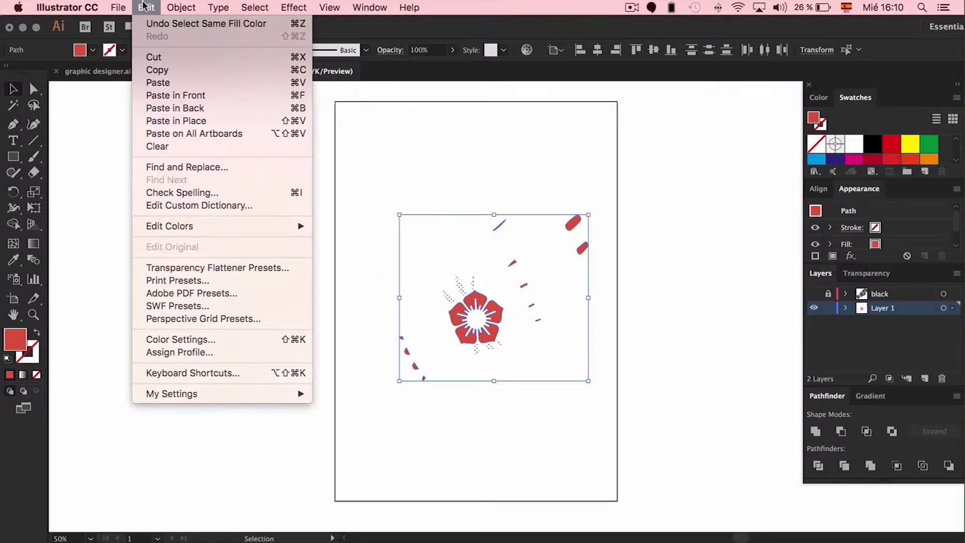
left_click(155, 57)
Lock Layer 1 and create a new layer directly above it named "red"
left_click(832, 307)
left_click(925, 378)
double_click(884, 307)
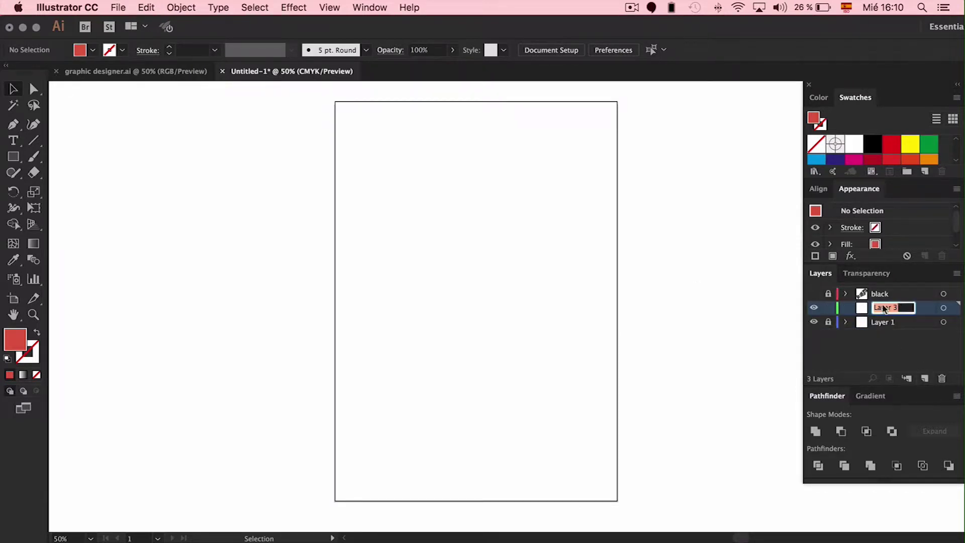
type("red")
key("Return")
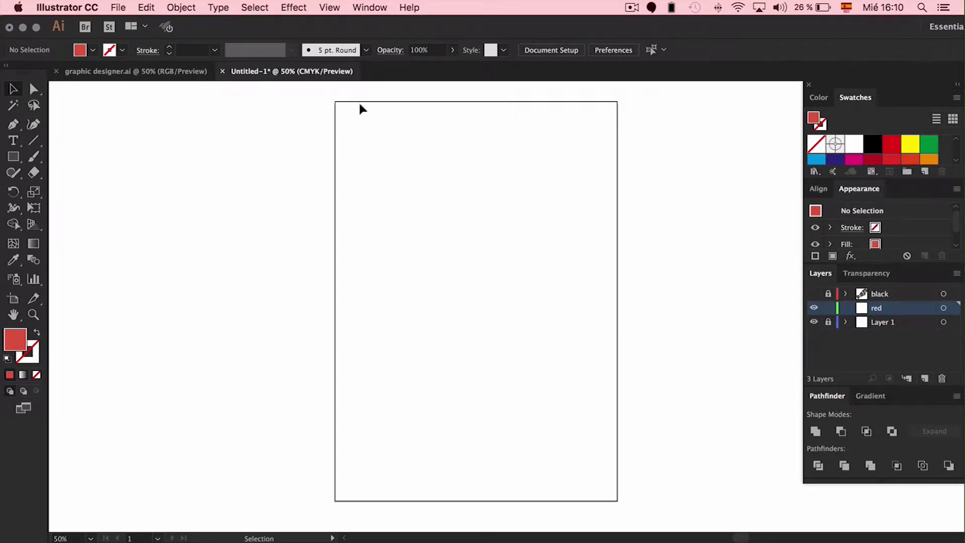
Paste the cut red shapes in front at their original position on the red layer, and delete the empty Layer 1
left_click(158, 6)
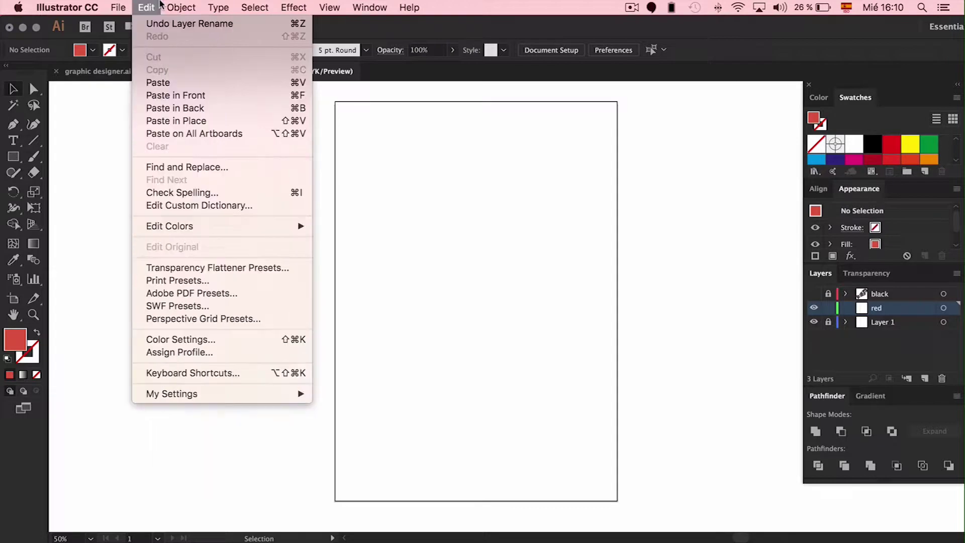
left_click(171, 95)
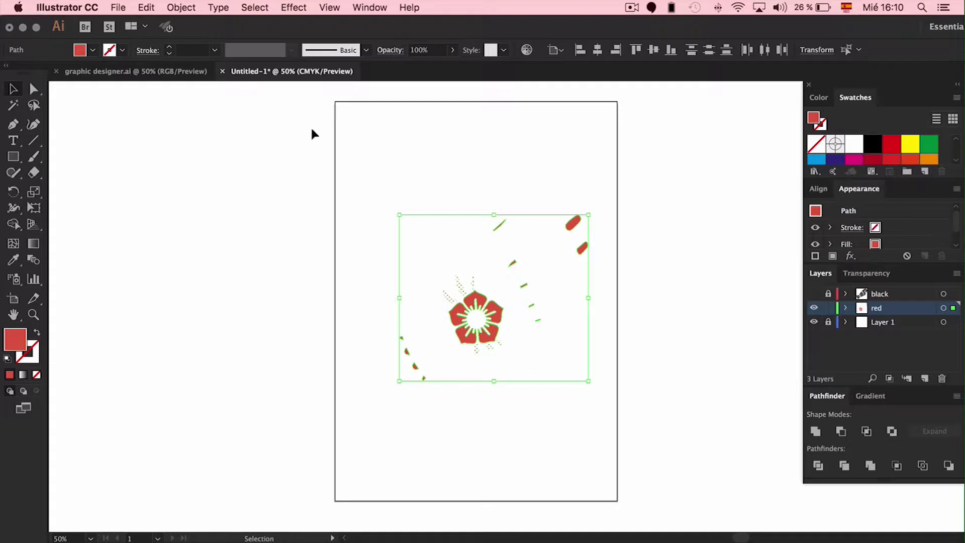
left_click(682, 205)
left_click(883, 322)
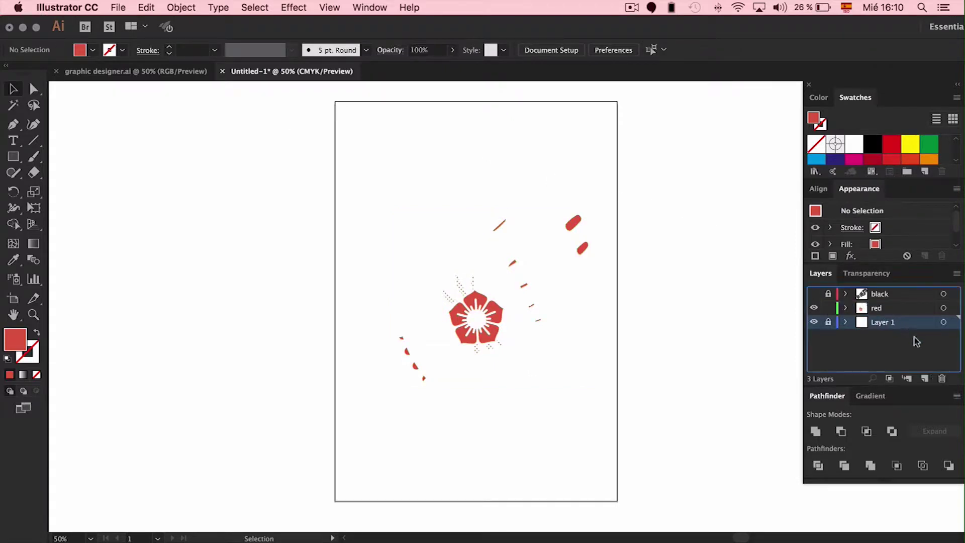
left_click(942, 378)
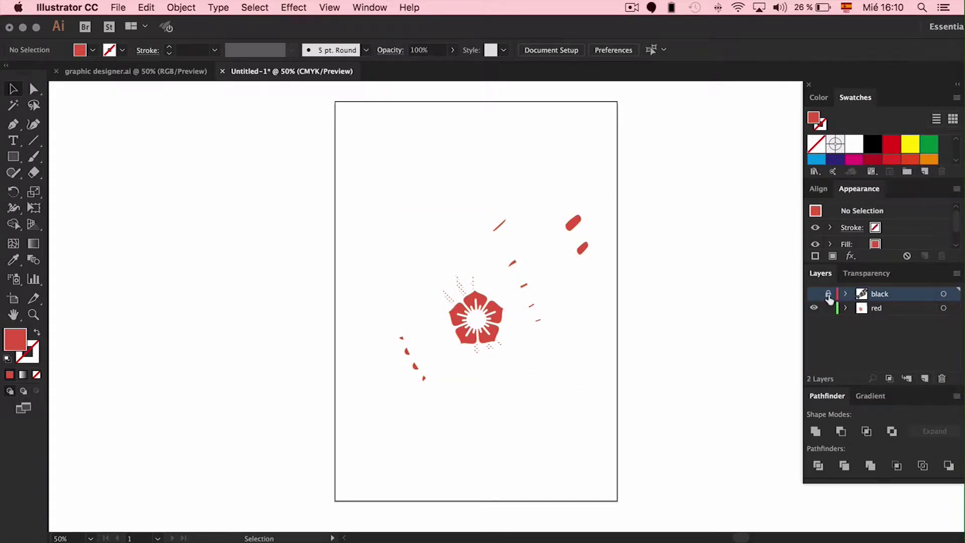
Show the black layer to check it against the red shapes, hide it again, and select all artwork on the red layer
left_click(815, 294)
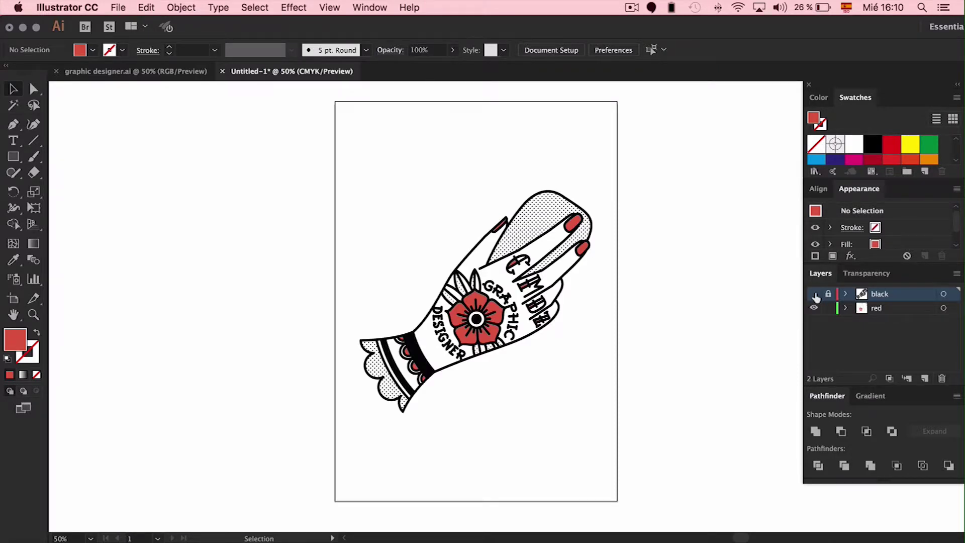
left_click(814, 293)
left_click_drag(632, 142, 348, 428)
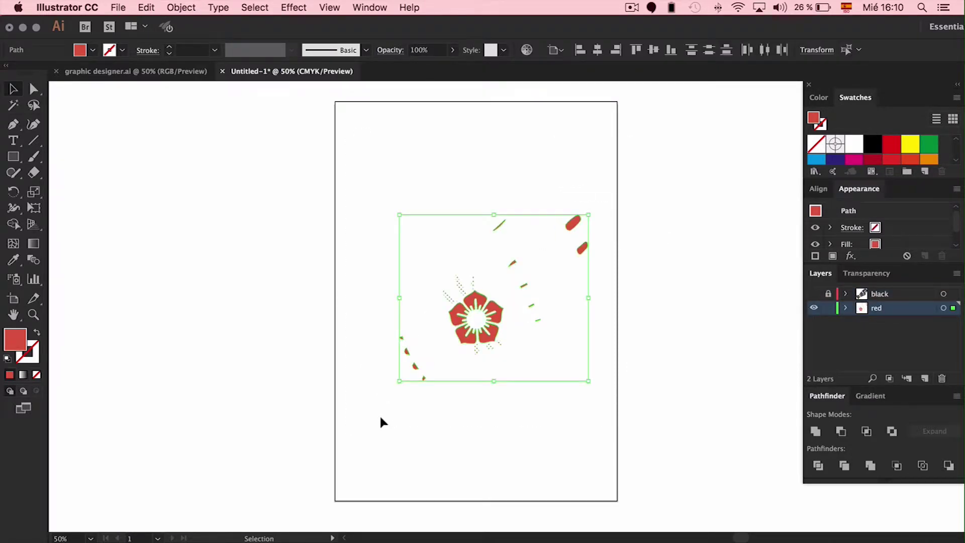
Recolor the selected artwork on the red layer to black (000000) and deselect it
double_click(13, 336)
left_click_drag(630, 420, 682, 450)
left_click(808, 272)
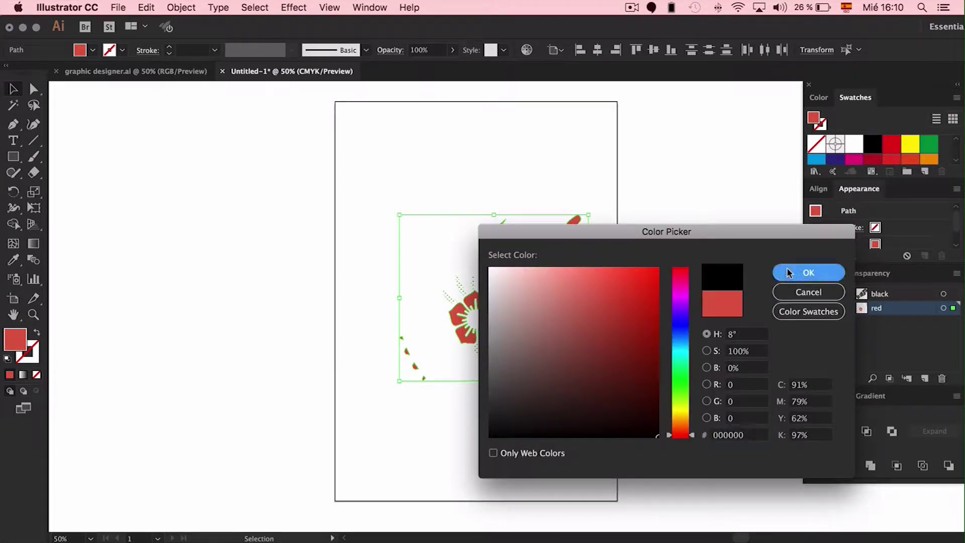
left_click(663, 231)
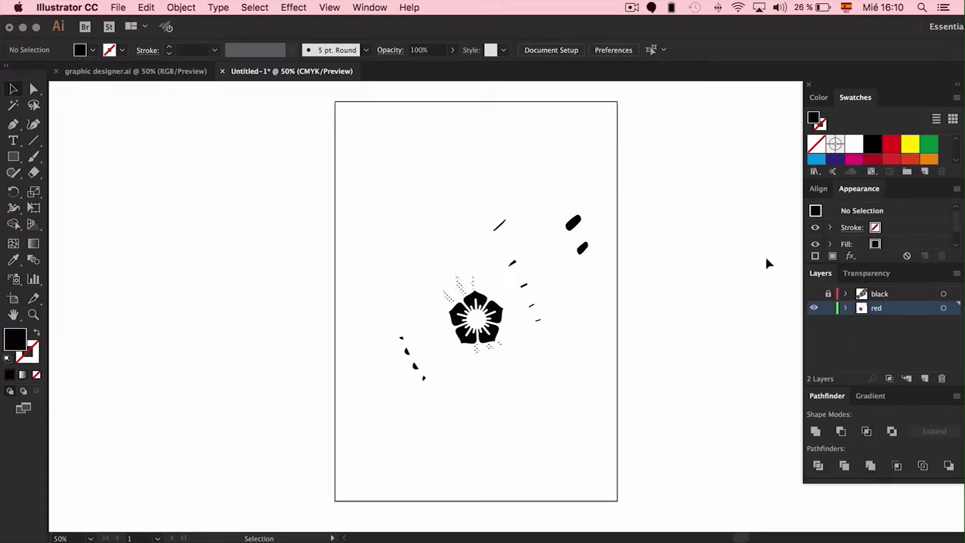
Show the black layer to examine it together with the recolored red layer, and hide it again
left_click(814, 295)
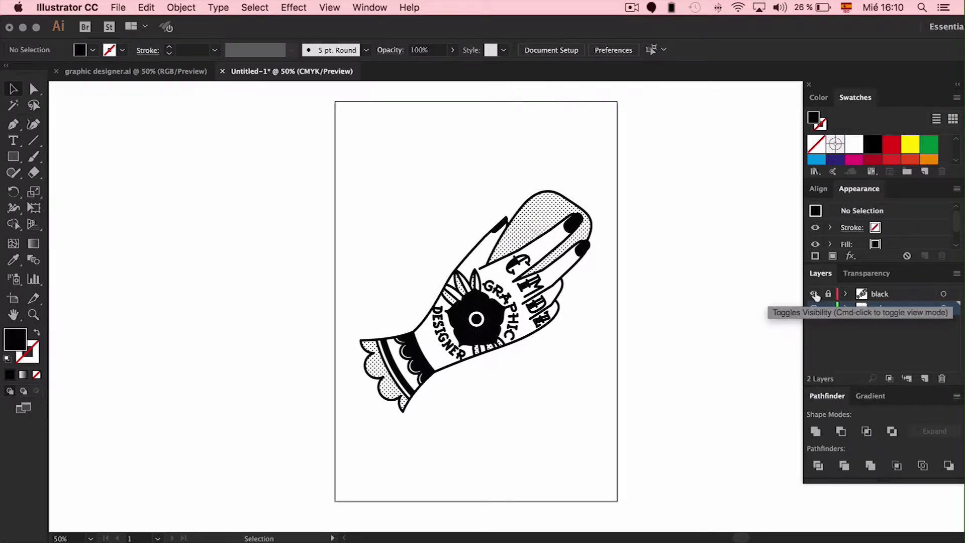
left_click(814, 294)
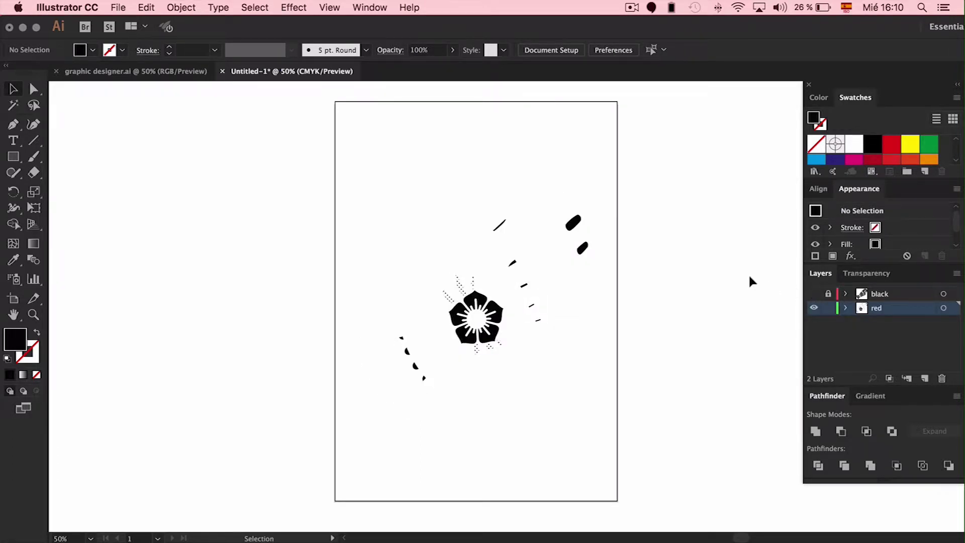
scroll(752, 281, "right", 2)
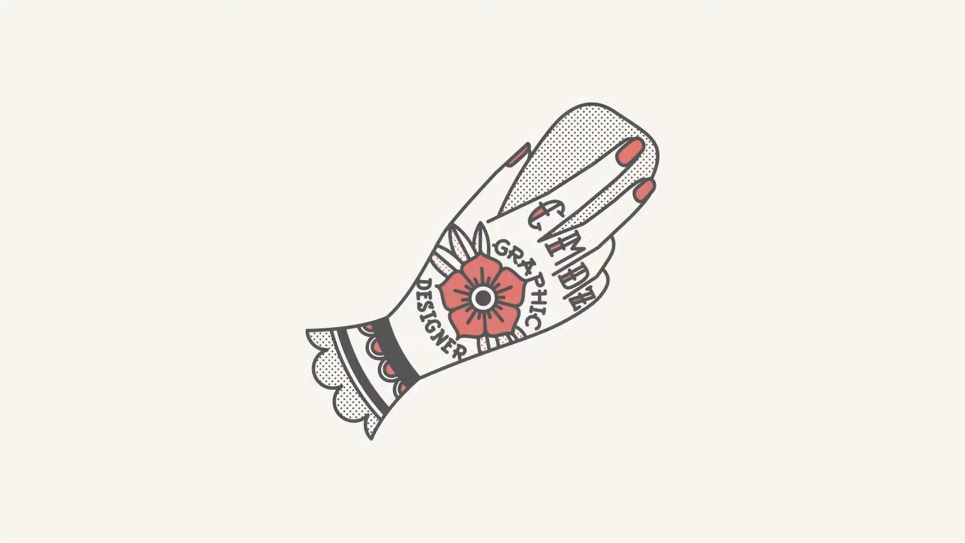
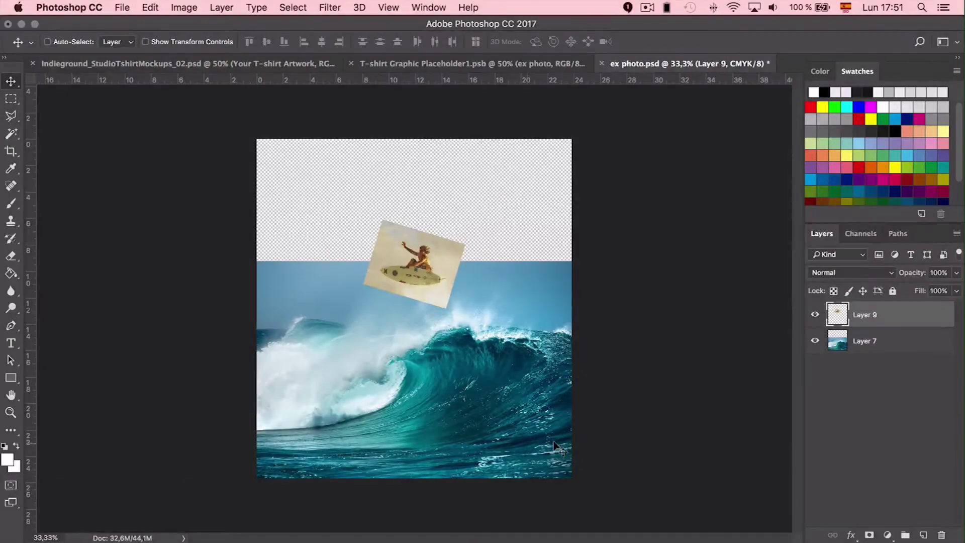
Switch to ex photo.psd in Photoshop and toggle Layer 9 and Layer 7 to examine the surfer and wave photos separately
left_click(815, 315)
left_click(815, 315)
left_click(815, 341)
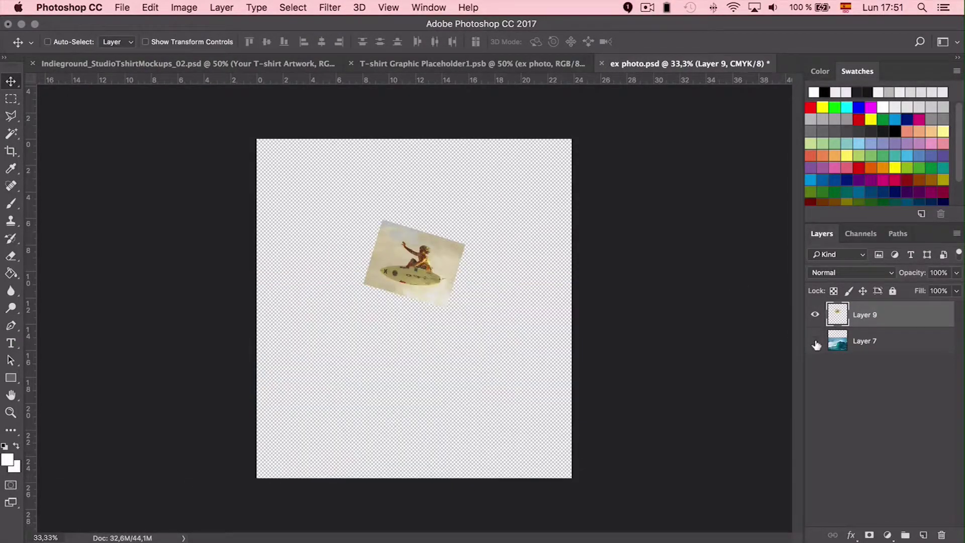
left_click(816, 342)
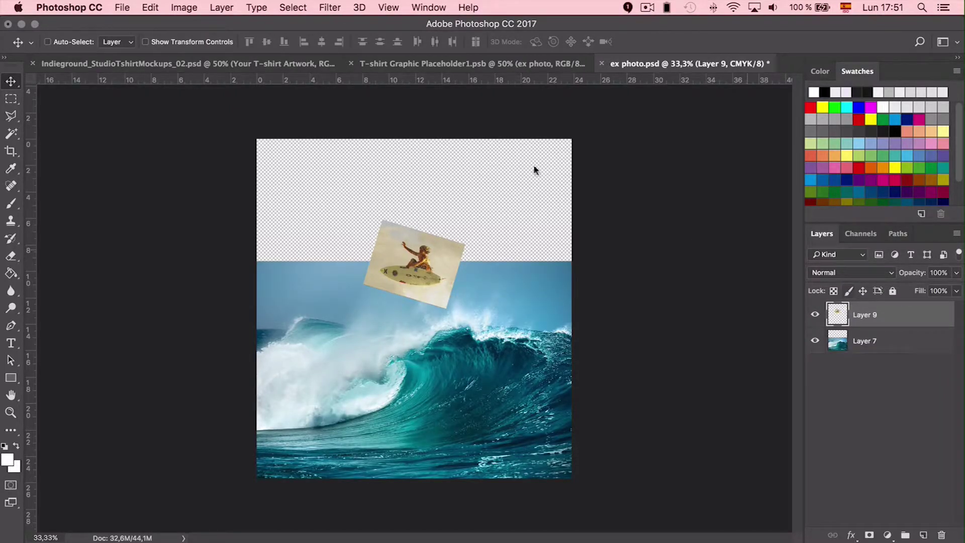
Apply a Brightness/Contrast adjustment to the surfer photo on Layer 9 with brightness 100
left_click(185, 7)
mouse_move(281, 44)
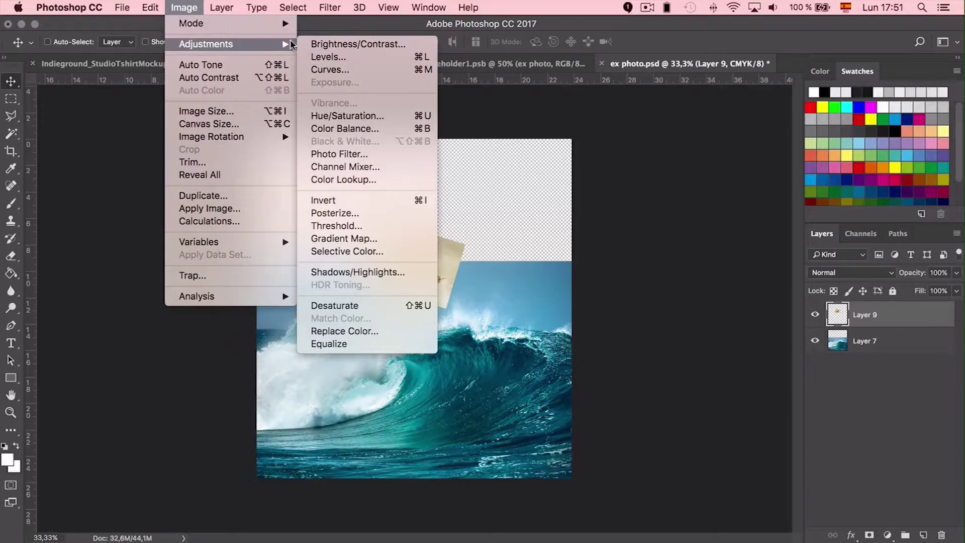
left_click(352, 43)
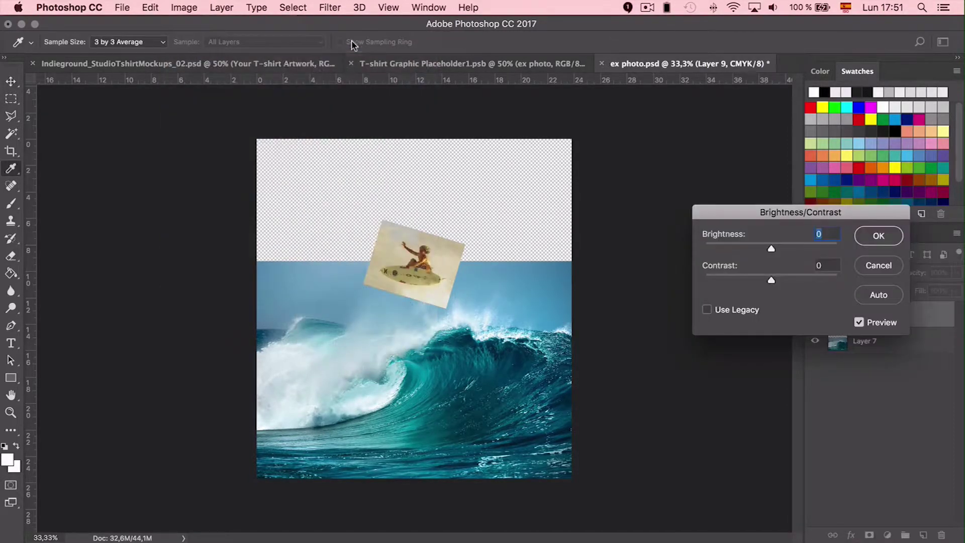
left_click_drag(771, 250, 817, 250)
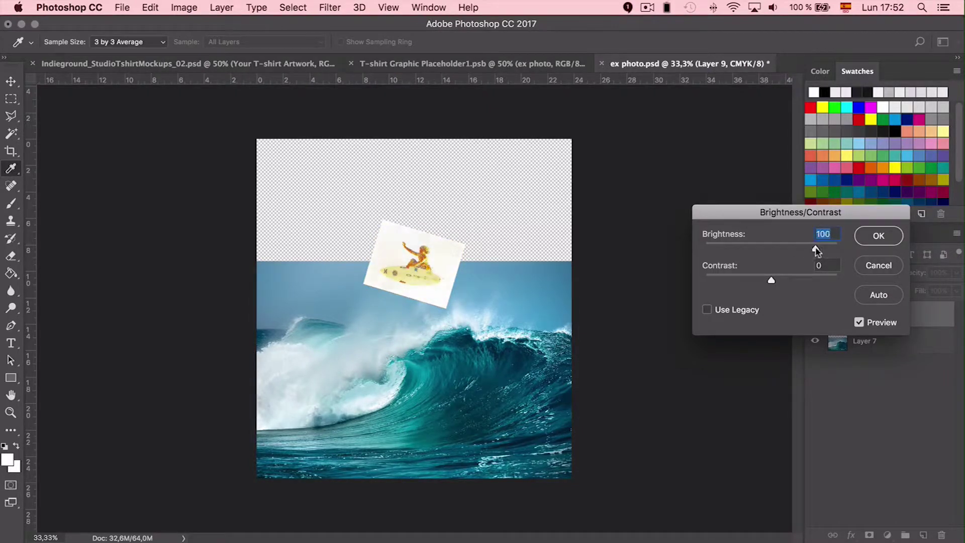
left_click(879, 236)
key("v")
Apply a Brightness/Contrast adjustment to the wave photo on Layer 7 with brightness 150
left_click(891, 340)
left_click(185, 7)
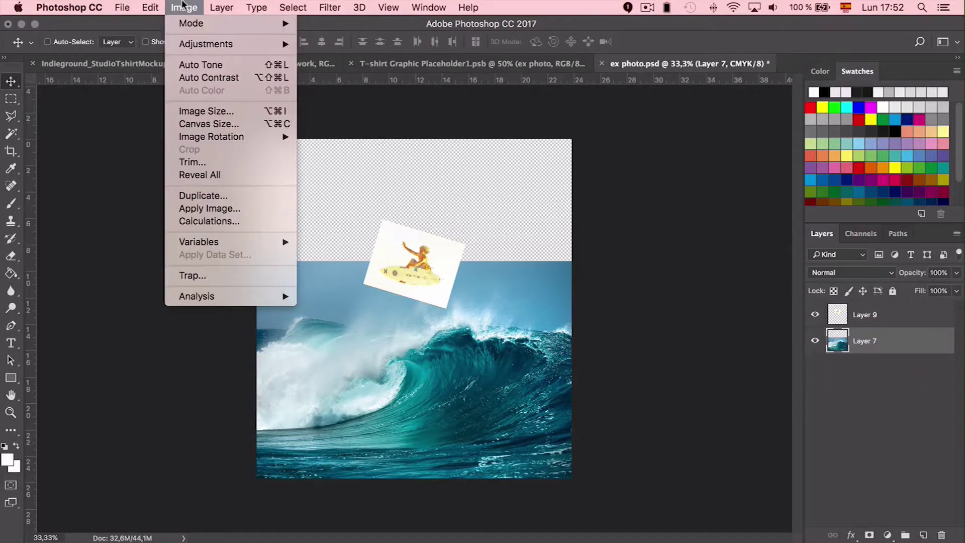
mouse_move(197, 30)
mouse_move(158, 4)
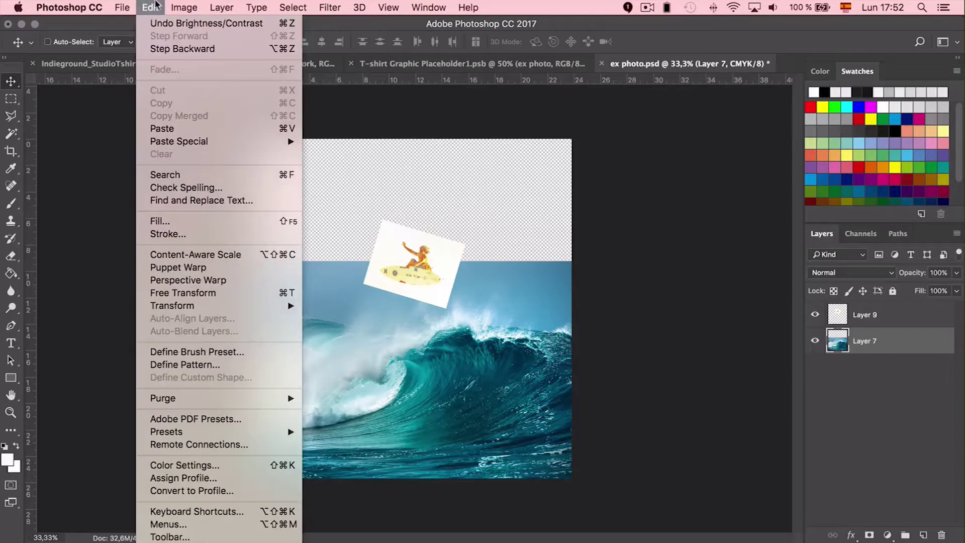
mouse_move(257, 44)
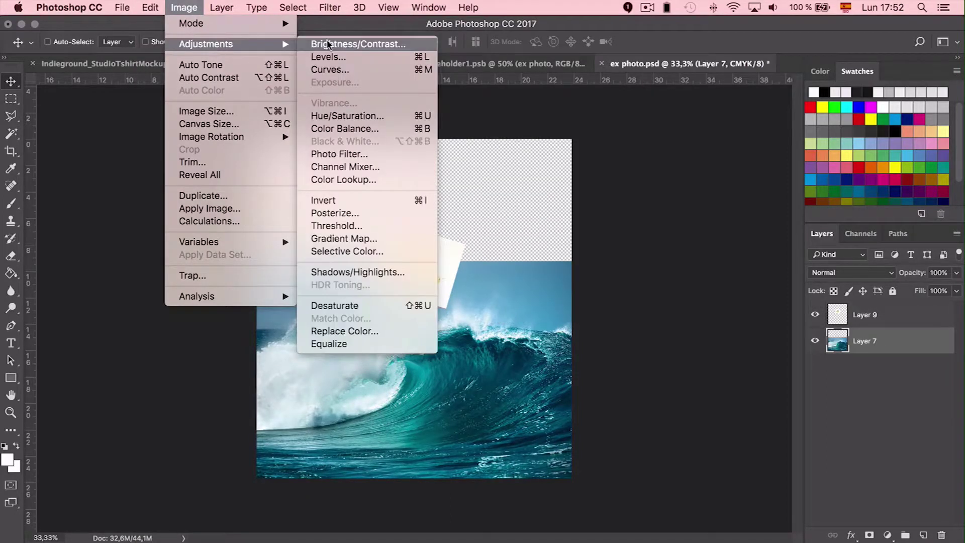
left_click(321, 43)
left_click_drag(773, 253, 843, 250)
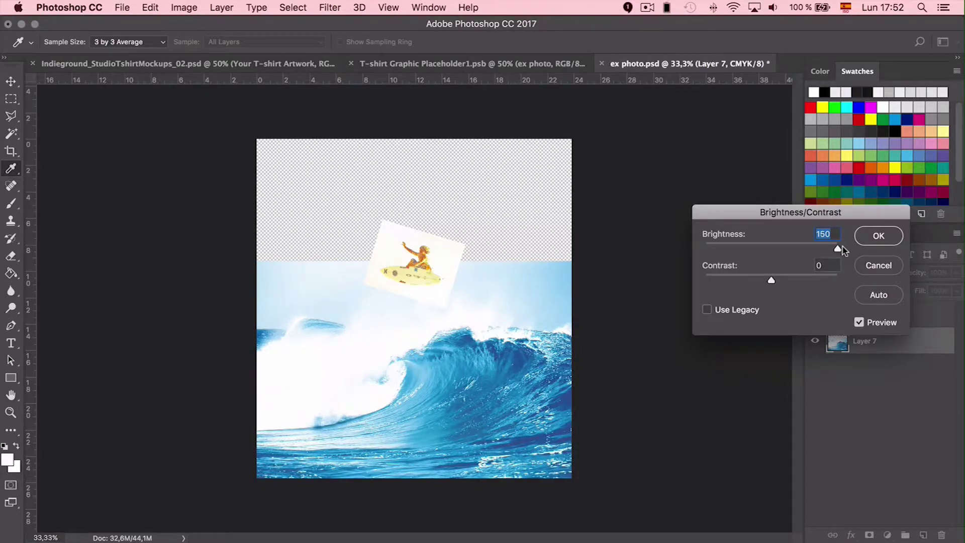
left_click(875, 235)
On Layer 9, select the pale background around the surfer with the Magic Wand at tolerance 5, delete it and deselect
left_click(891, 319)
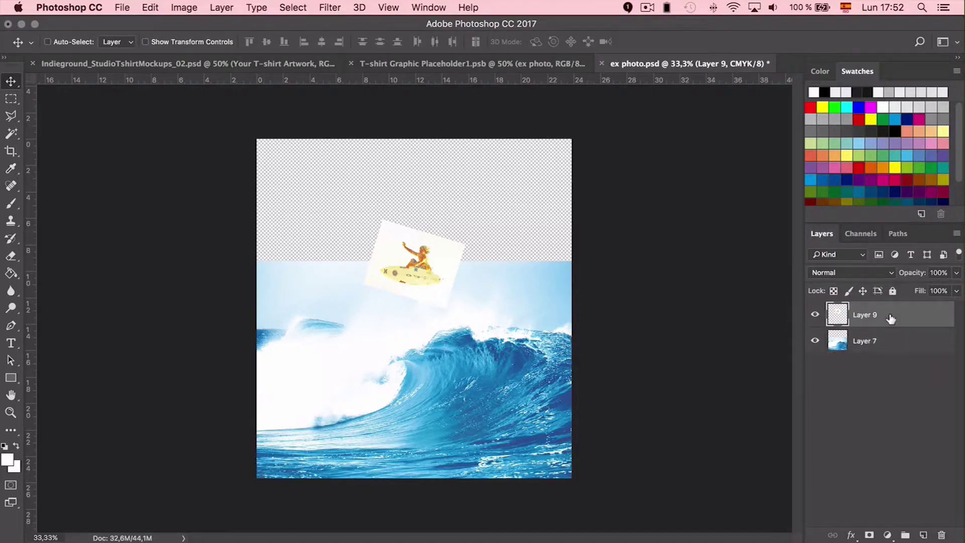
key("super+plus")
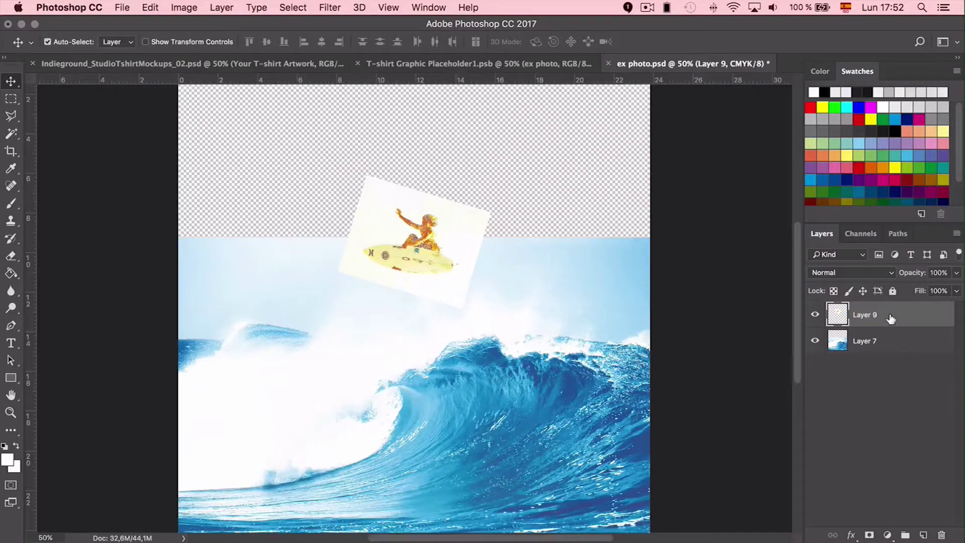
key("super+plus")
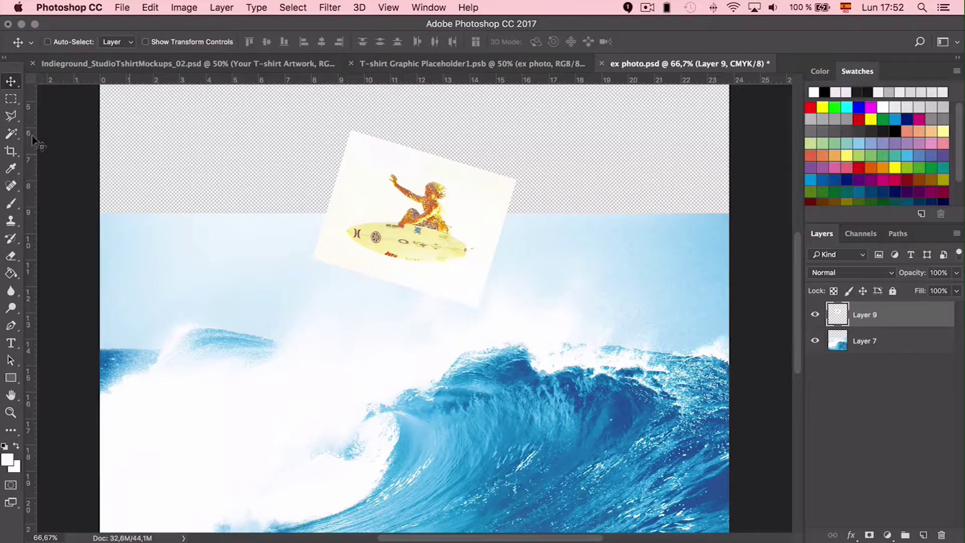
left_click(11, 133)
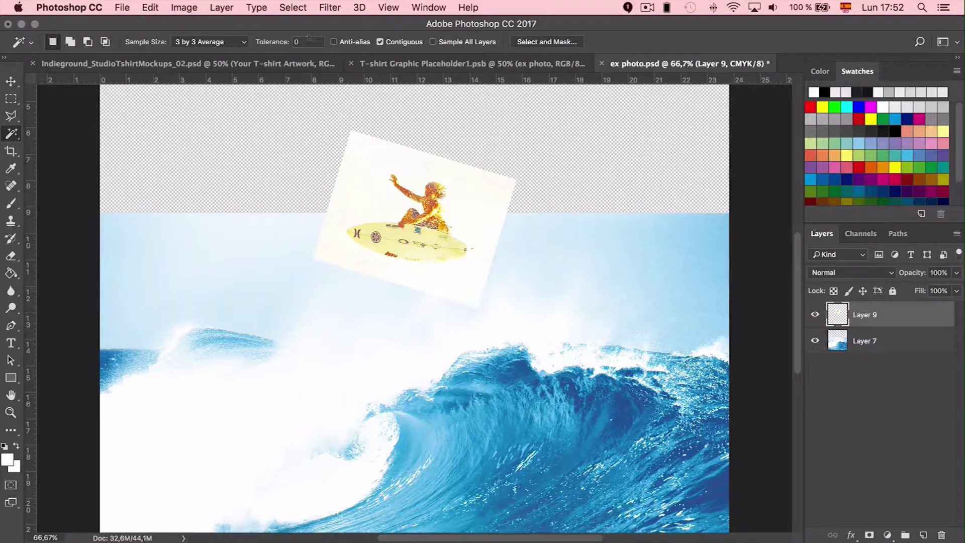
left_click(372, 192)
key("Delete")
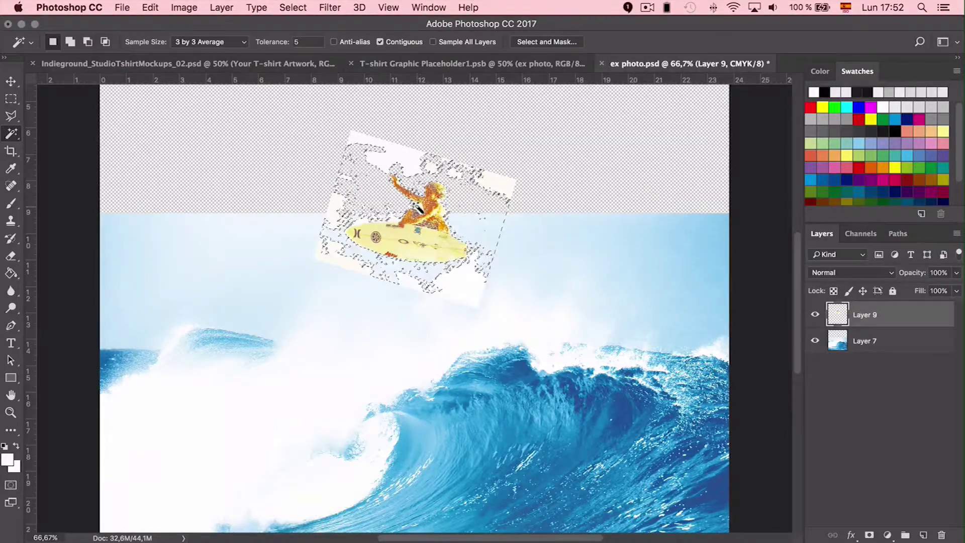
key("super+d")
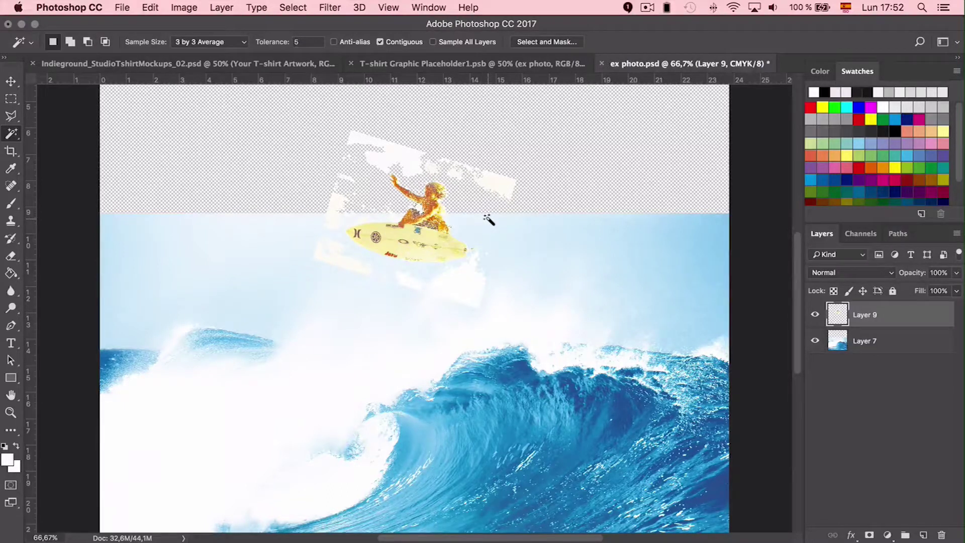
Set up the Eraser with a 52 px brush for cleaning up the surfer cutout on Layer 9
left_click(12, 254)
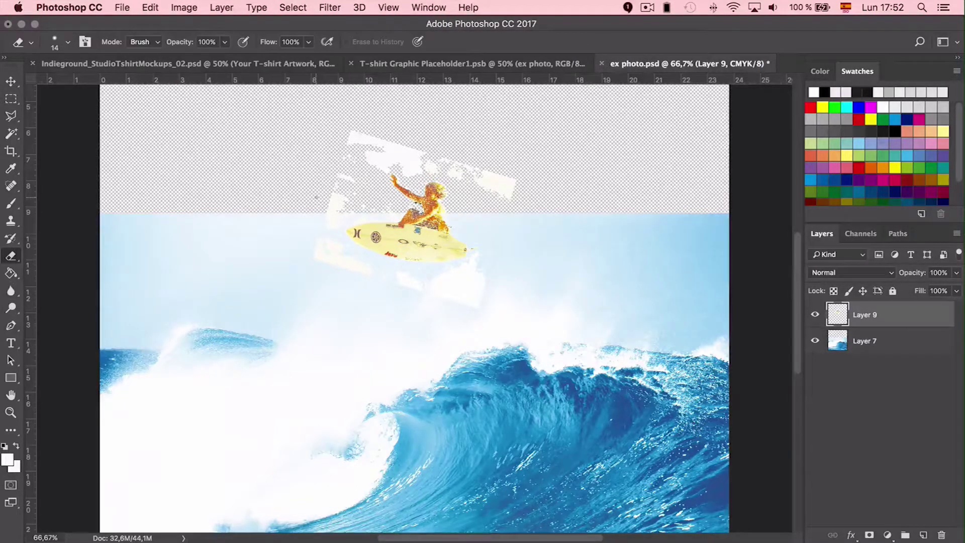
key("super+plus")
key("super+plus")
scroll(317, 198, "up", 5)
scroll(317, 198, "left", 4)
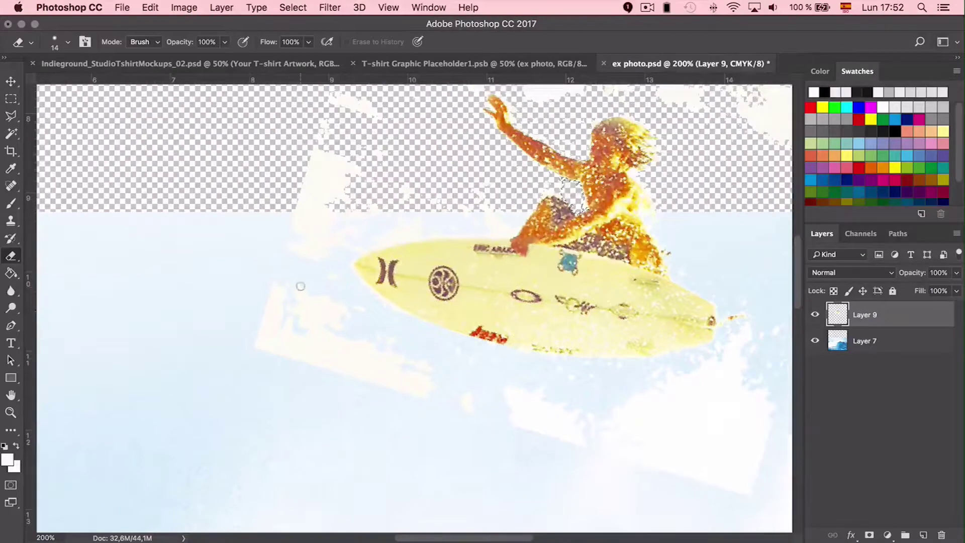
left_click(68, 42)
left_click_drag(76, 83, 83, 83)
left_click(99, 43)
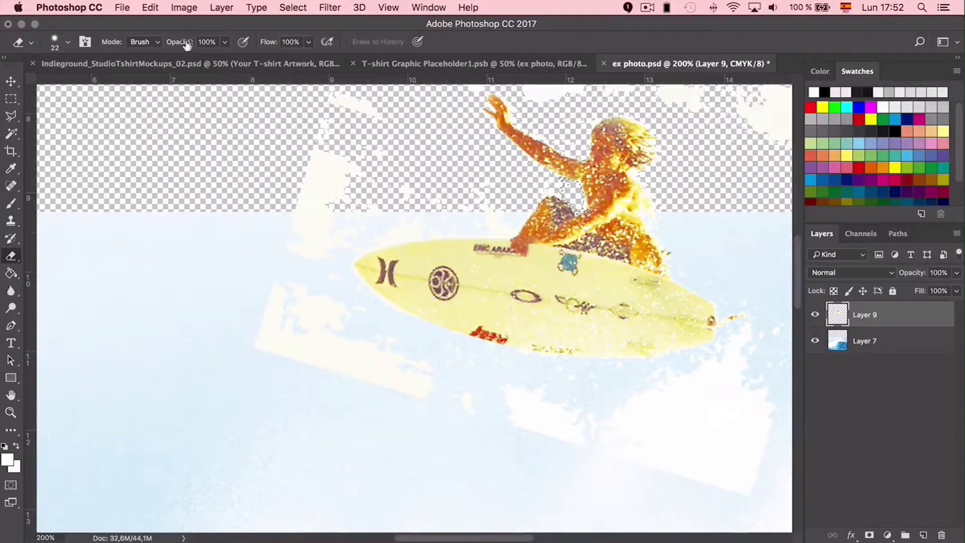
left_click(68, 42)
left_click_drag(83, 83, 97, 84)
left_click(261, 249)
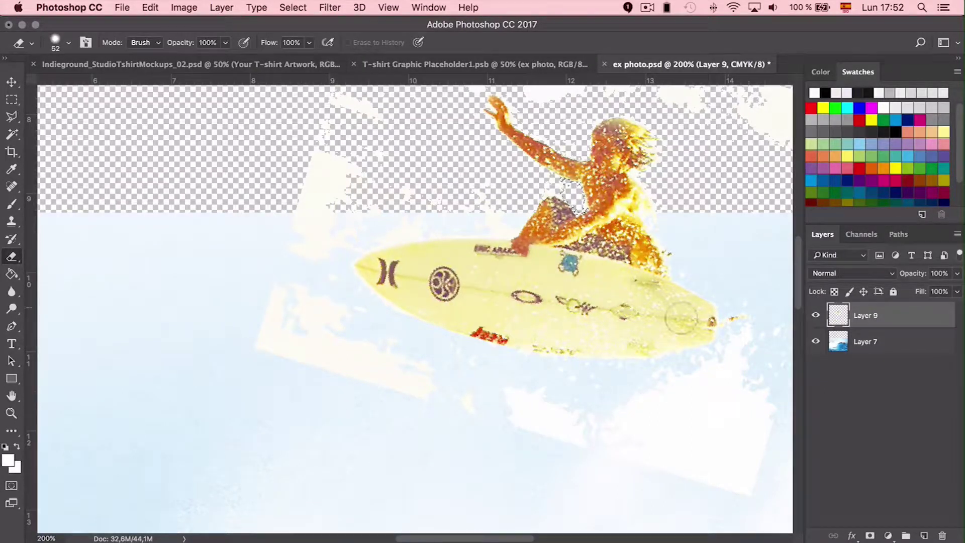
Erase the leftover background patches below the surfboard, behind its tail and above the surfer
mouse_move(301, 307)
left_mouse_down()
mouse_move(280, 355)
mouse_move(260, 314)
mouse_move(318, 366)
mouse_move(309, 305)
mouse_move(358, 376)
mouse_move(333, 313)
mouse_move(374, 347)
mouse_move(336, 295)
mouse_move(473, 398)
mouse_move(365, 347)
mouse_move(716, 458)
mouse_move(662, 463)
mouse_move(771, 486)
mouse_move(689, 457)
mouse_move(765, 410)
mouse_move(767, 427)
mouse_move(762, 378)
mouse_move(727, 423)
mouse_move(754, 443)
mouse_move(748, 388)
mouse_move(703, 399)
mouse_move(715, 383)
mouse_move(702, 371)
mouse_move(537, 385)
mouse_move(556, 382)
mouse_move(485, 371)
left_mouse_up()
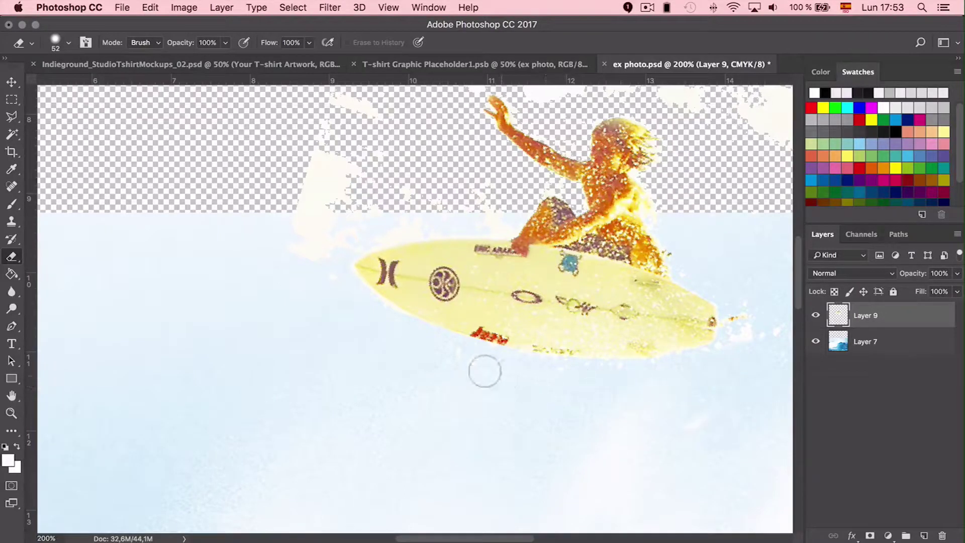
scroll(715, 427, "right", 5)
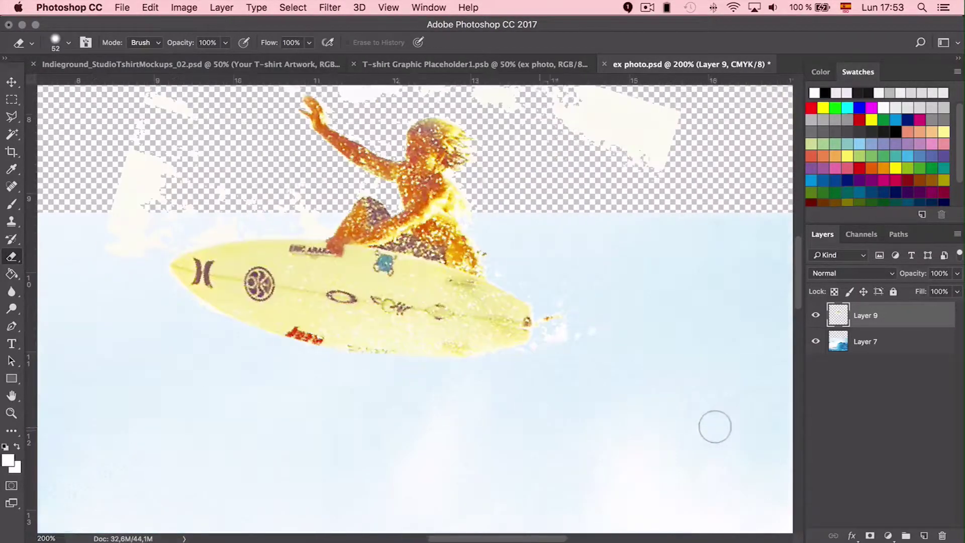
mouse_move(551, 318)
left_mouse_down()
mouse_move(551, 289)
mouse_move(556, 315)
mouse_move(521, 363)
left_mouse_up()
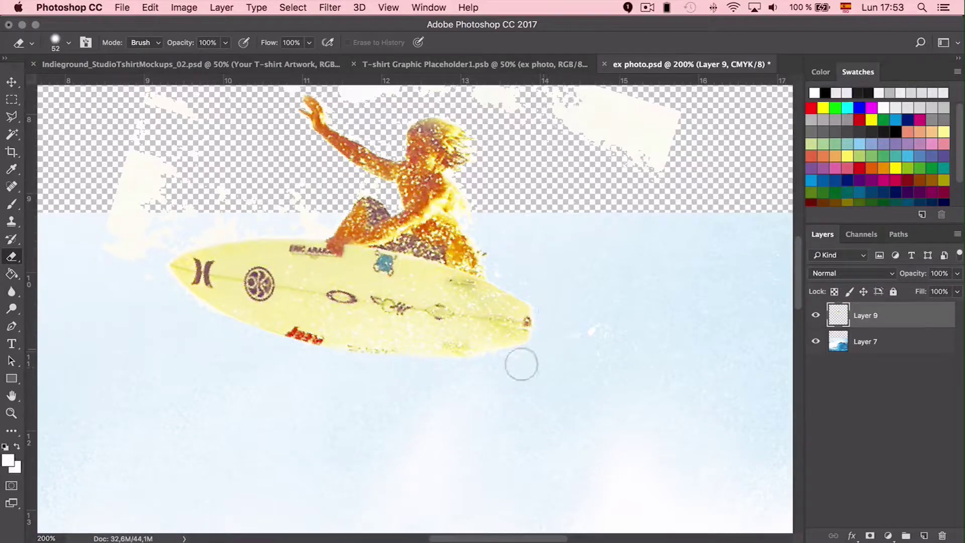
scroll(666, 280, "up", 5)
mouse_move(671, 269)
left_mouse_down()
mouse_move(664, 325)
mouse_move(644, 291)
mouse_move(598, 259)
mouse_move(642, 296)
mouse_move(621, 305)
mouse_move(477, 229)
mouse_move(506, 250)
mouse_move(363, 234)
mouse_move(403, 254)
mouse_move(342, 218)
mouse_move(321, 189)
mouse_move(418, 198)
mouse_move(194, 139)
mouse_move(255, 151)
mouse_move(300, 186)
mouse_move(237, 214)
mouse_move(236, 224)
mouse_move(303, 238)
left_mouse_up()
Erase the remaining background patches in front of the surfer and along the surfboard's nose
scroll(298, 233, "down", 4)
scroll(297, 232, "left", 3)
mouse_move(288, 274)
left_mouse_down()
mouse_move(251, 292)
mouse_move(295, 290)
mouse_move(267, 304)
mouse_move(349, 294)
left_mouse_up()
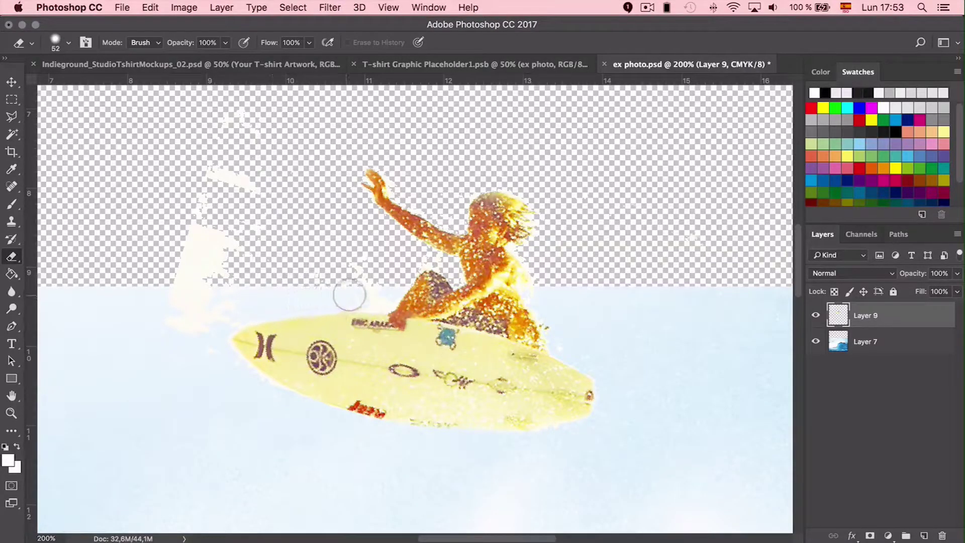
mouse_move(186, 259)
left_mouse_down()
mouse_move(226, 280)
mouse_move(201, 250)
mouse_move(231, 229)
mouse_move(221, 118)
mouse_move(246, 115)
left_mouse_up()
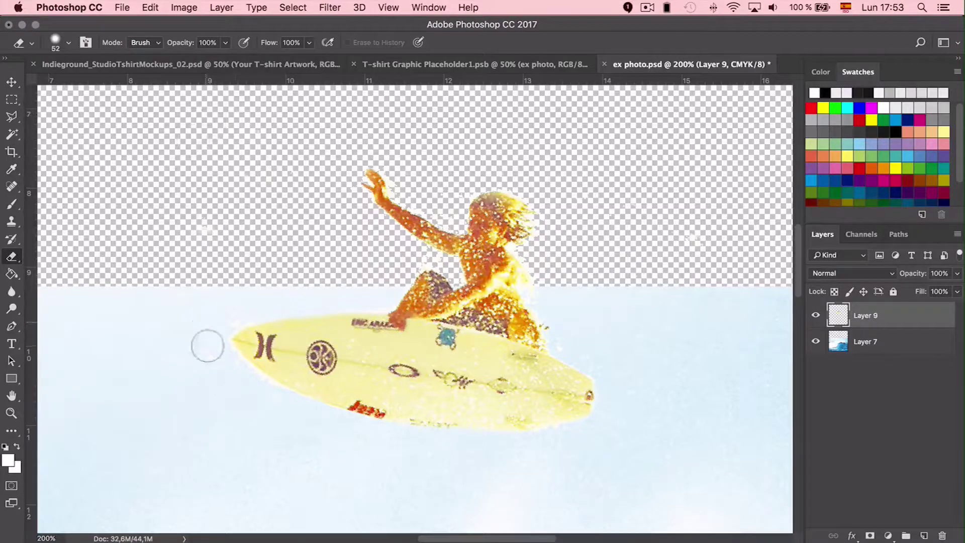
left_click_drag(220, 355, 300, 414)
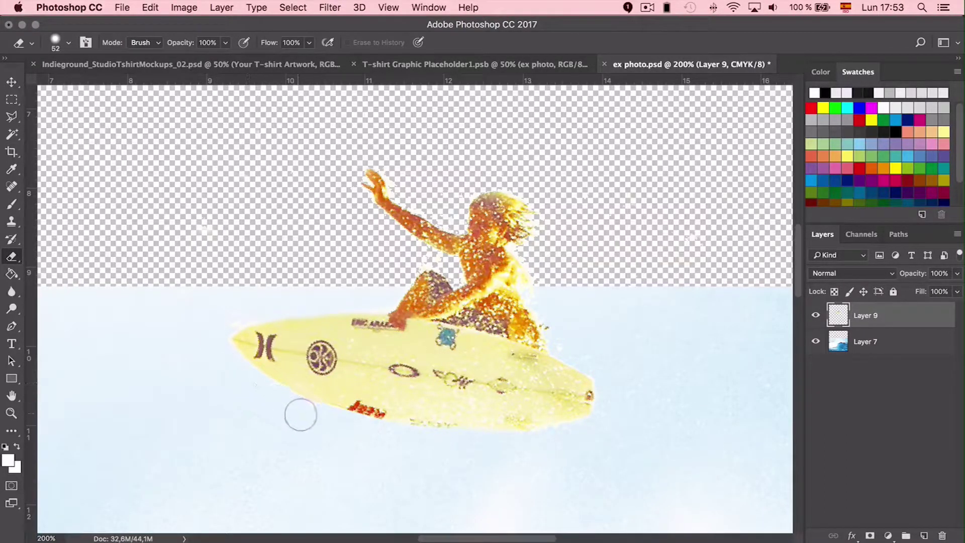
mouse_move(222, 321)
left_mouse_down()
mouse_move(257, 303)
mouse_move(228, 311)
mouse_move(245, 307)
mouse_move(216, 339)
mouse_move(226, 362)
mouse_move(277, 402)
left_mouse_up()
Reduce the Eraser to 17 px and remove the pale fringe along the surfer's back and the upper tail of the board
left_click(69, 44)
left_click_drag(96, 86, 85, 86)
key("Return")
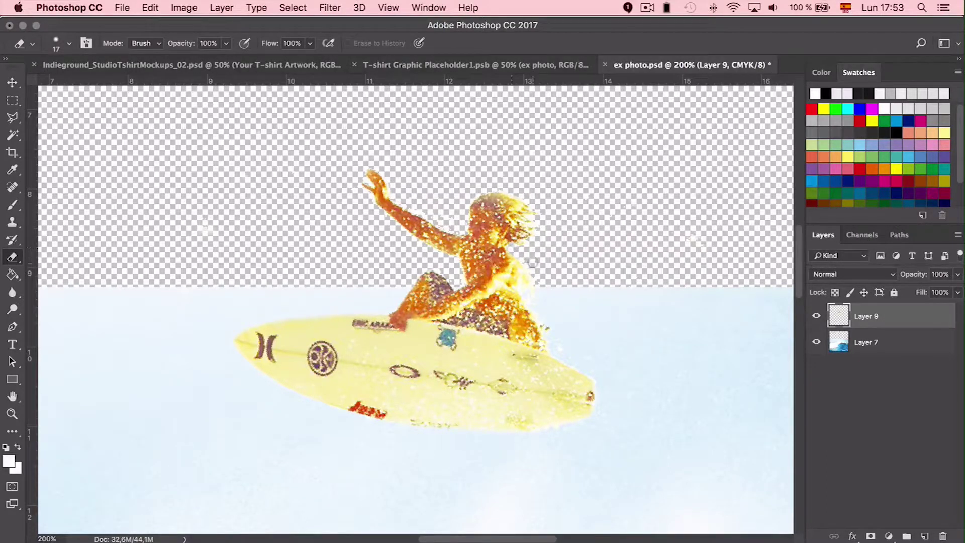
mouse_move(544, 303)
left_mouse_down()
mouse_move(523, 258)
mouse_move(527, 287)
mouse_move(517, 251)
left_mouse_up()
mouse_move(551, 320)
left_mouse_down()
mouse_move(529, 293)
mouse_move(553, 348)
mouse_move(575, 337)
left_mouse_up()
Reduce the Eraser to 11 px and clean up the fine fringe around the surfer's hair and the board's edge
left_click(69, 43)
left_click_drag(83, 86, 78, 86)
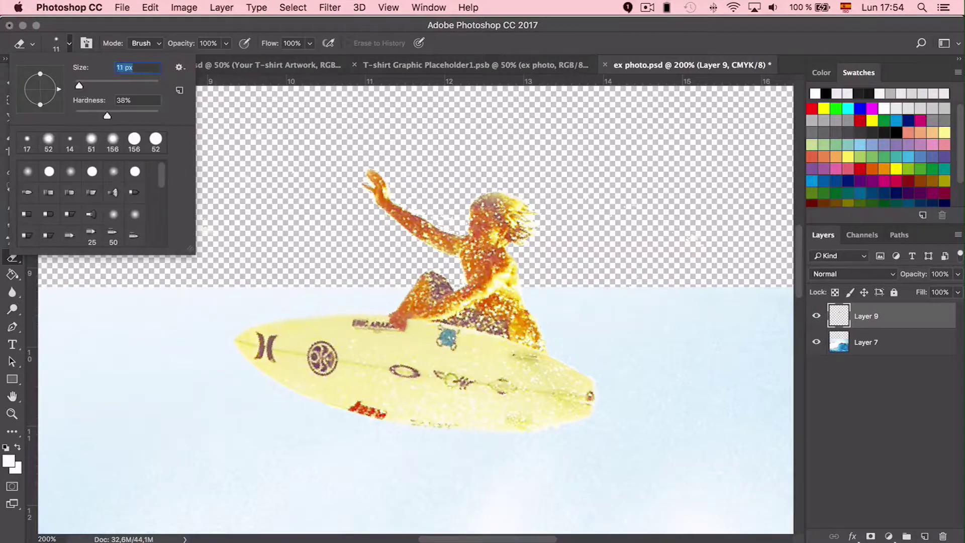
left_click(533, 217)
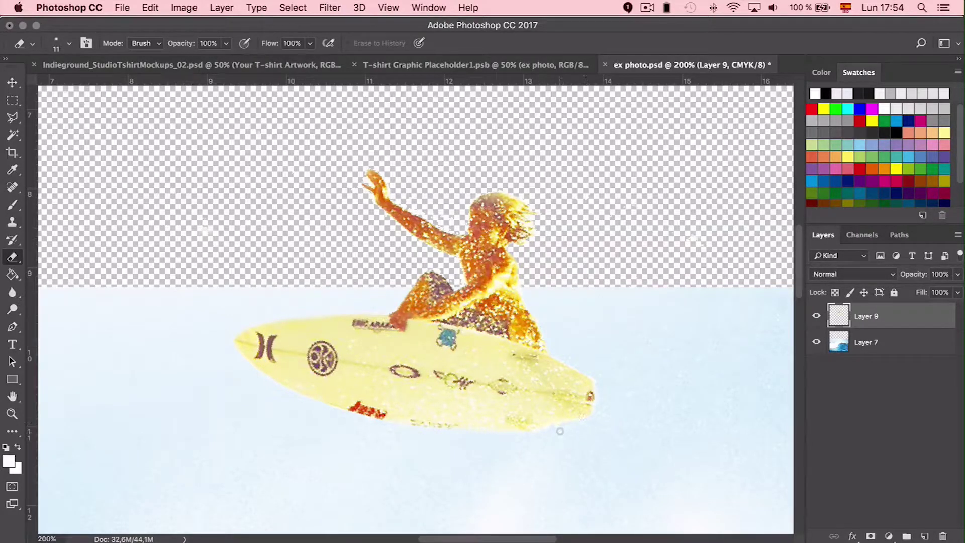
key("super+minus")
key("super+minus")
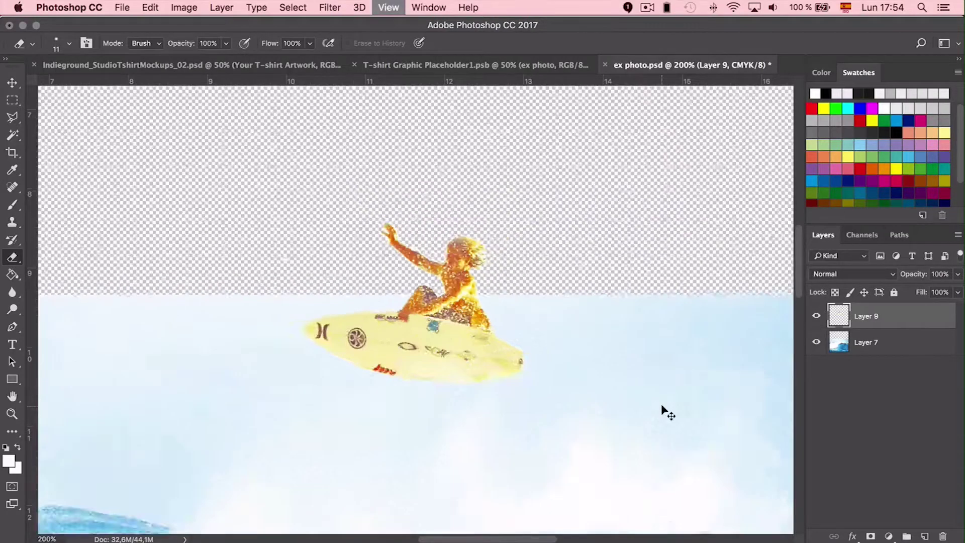
Hide the surfer layer, outline the sky above the wave's crest with the Polygonal Lasso and delete it from Layer 7
scroll(637, 402, "down", 5)
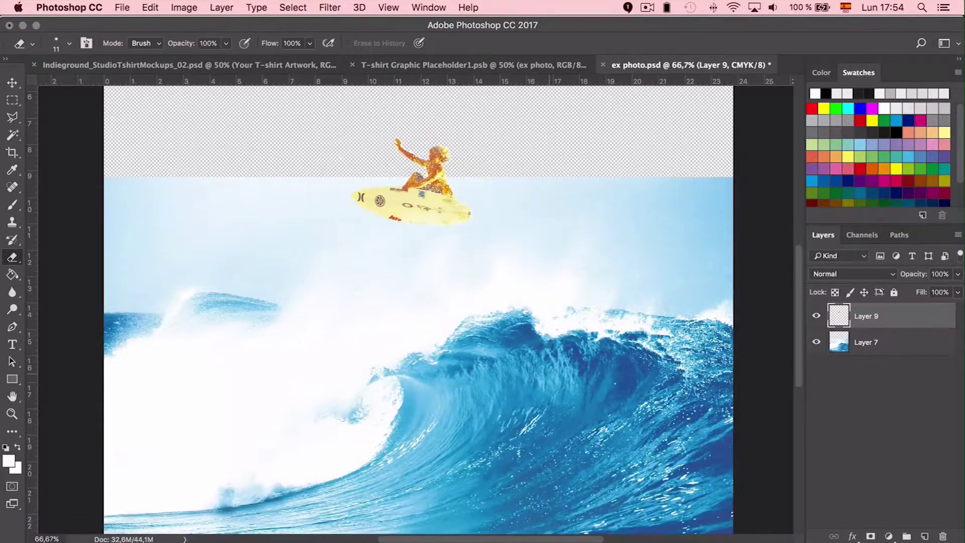
left_click(817, 316)
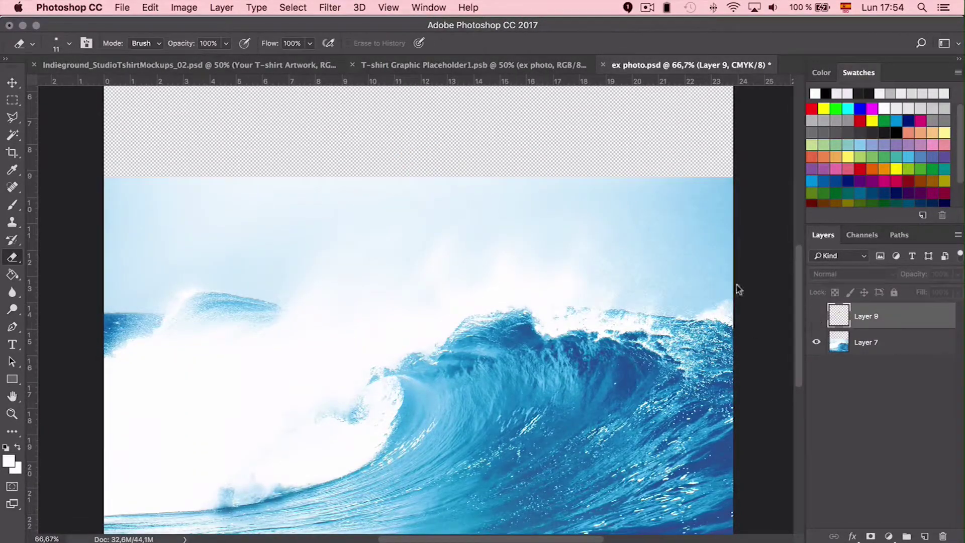
left_click(13, 120)
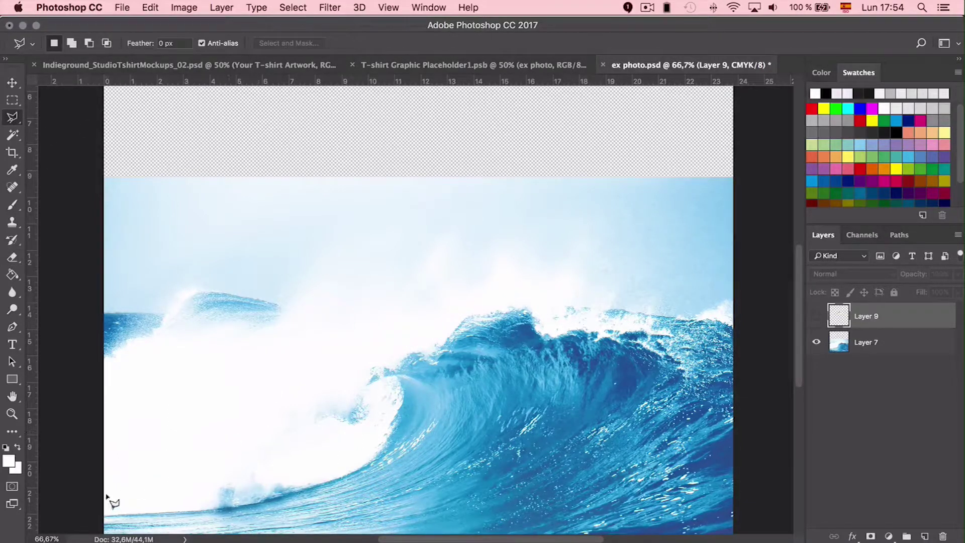
left_click(106, 472)
left_click(480, 302)
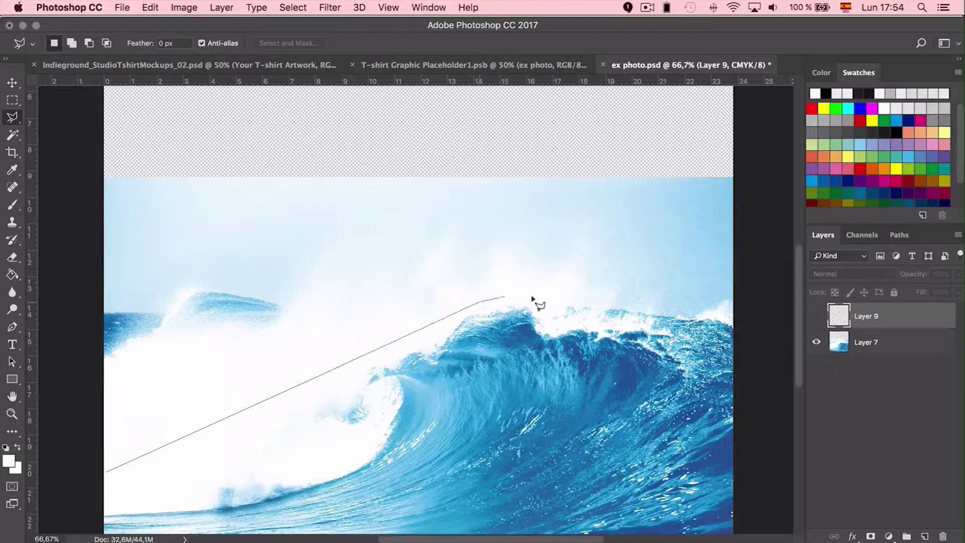
left_click(561, 304)
left_click(626, 309)
left_click(632, 313)
left_click(693, 320)
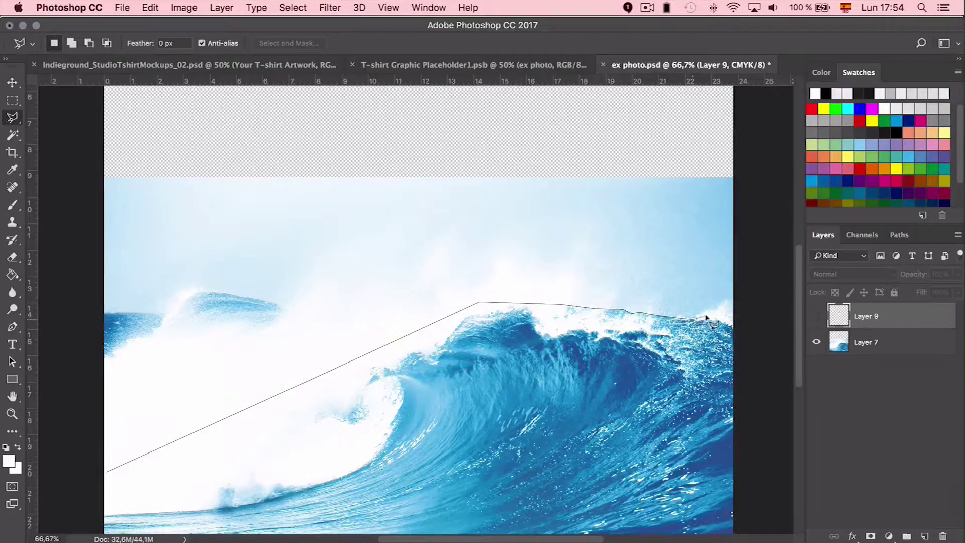
left_click(713, 317)
left_click(737, 325)
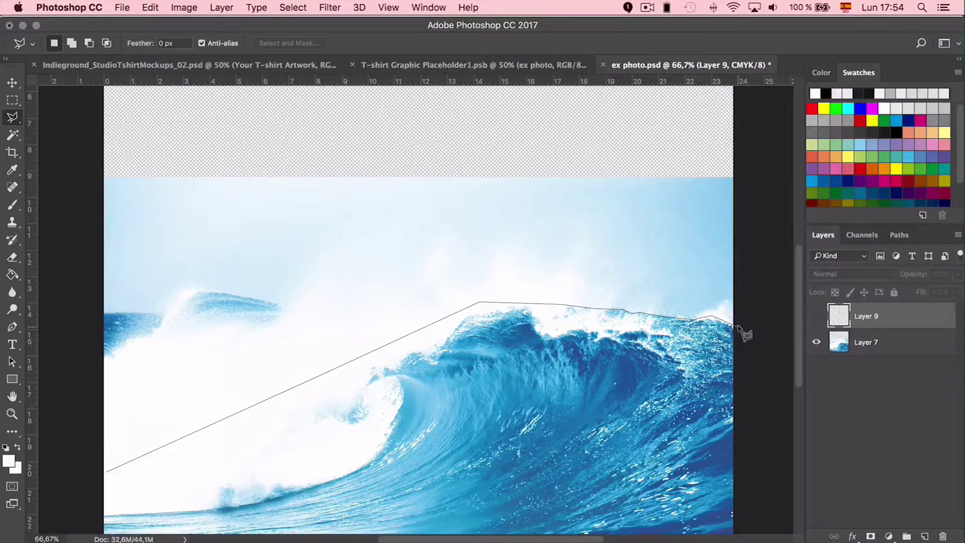
left_click(743, 150)
left_click(89, 148)
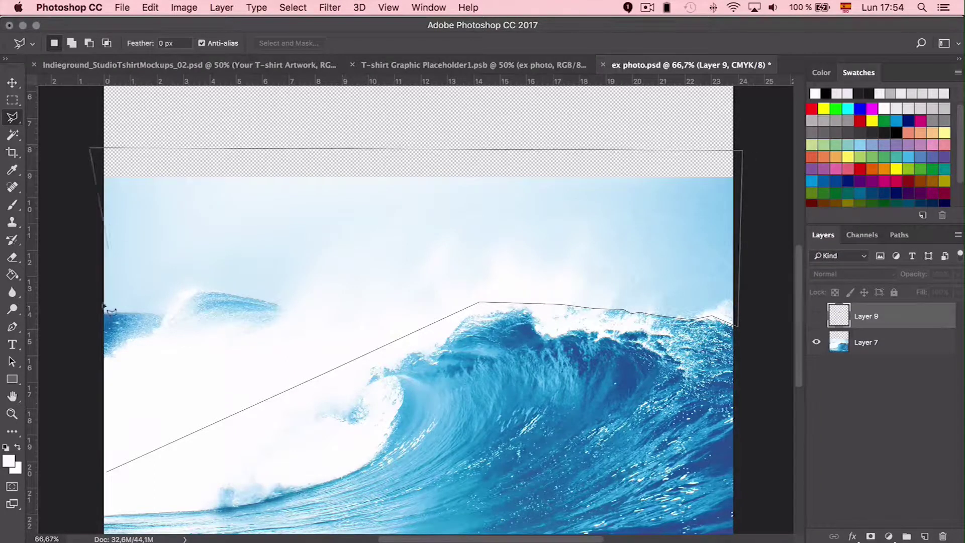
left_click(106, 472)
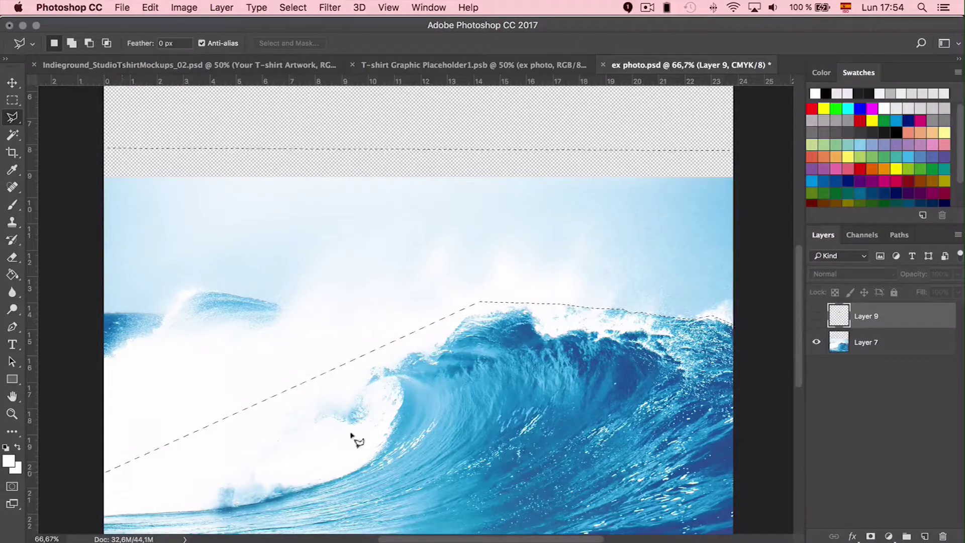
left_click(875, 340)
key("Delete")
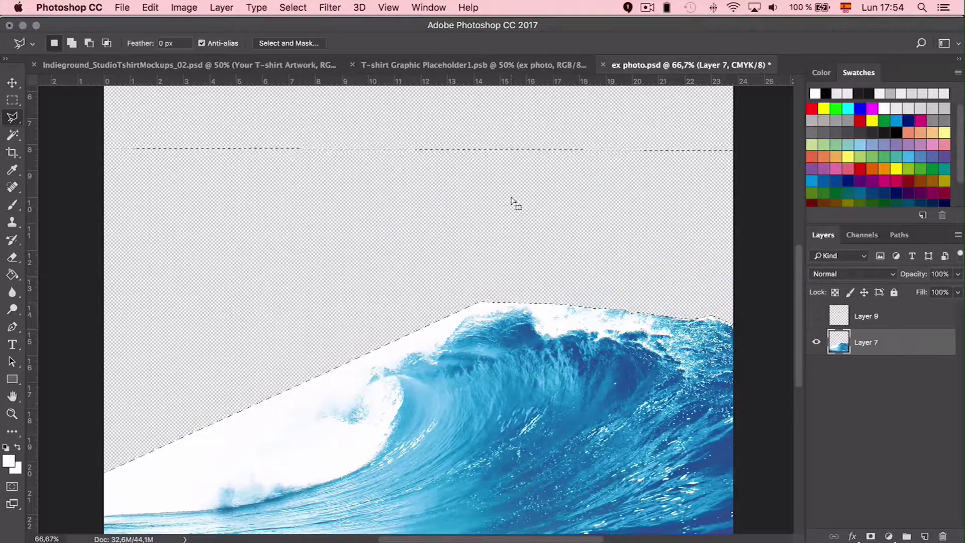
key("ctrl+d")
Make the surfer layer, Layer 9, visible again and select it
key("v")
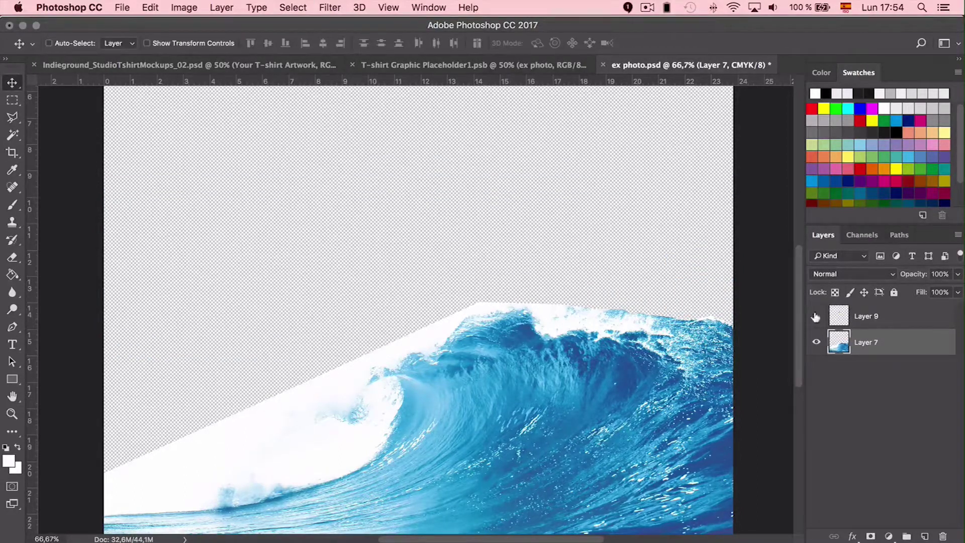
left_click(817, 316)
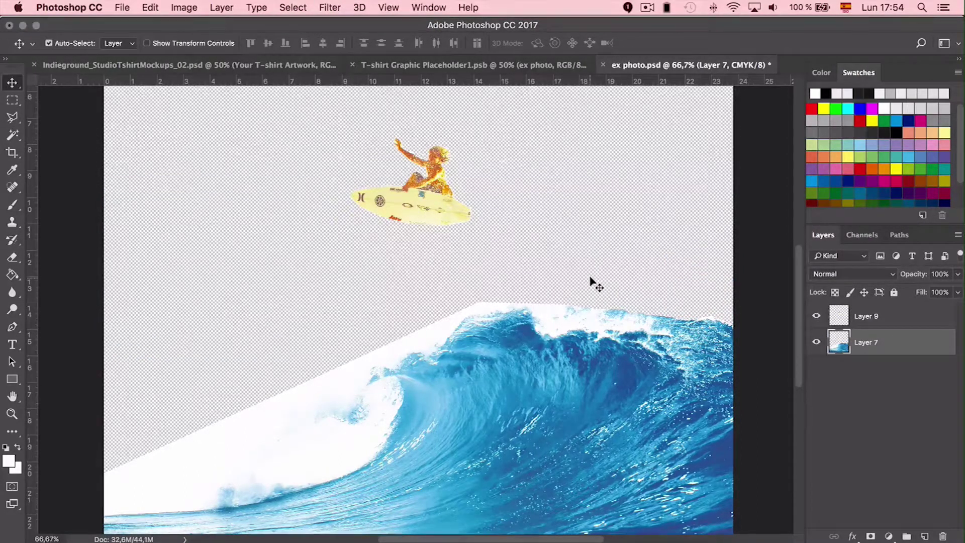
key("ctrl+minus")
key("ctrl+minus")
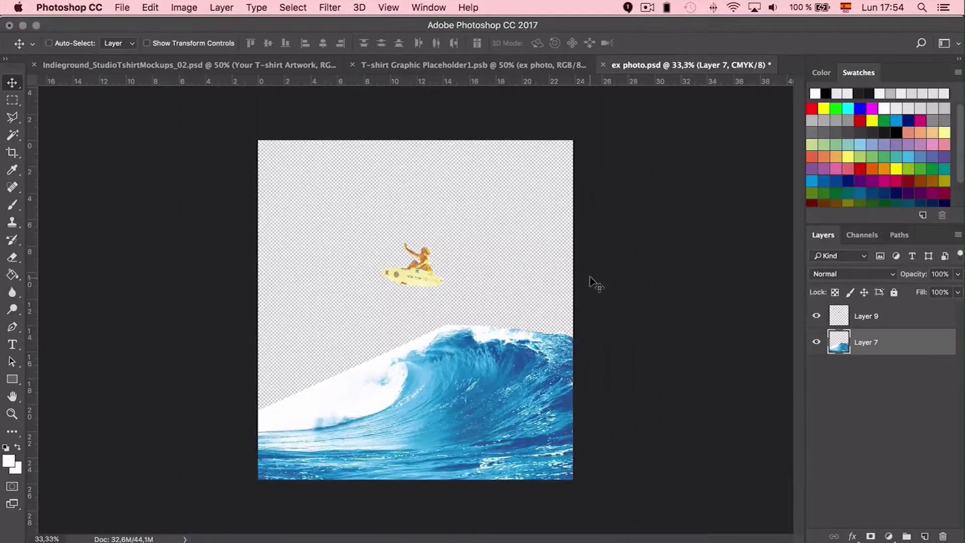
left_click(899, 317)
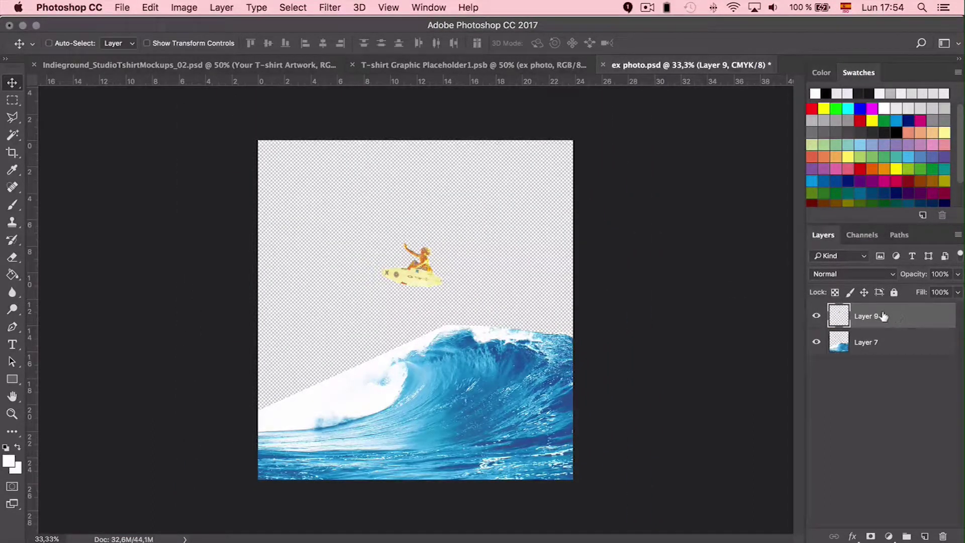
Convert the image to Grayscale mode without merging the layers, discarding the color information
left_click(184, 7)
mouse_move(190, 29)
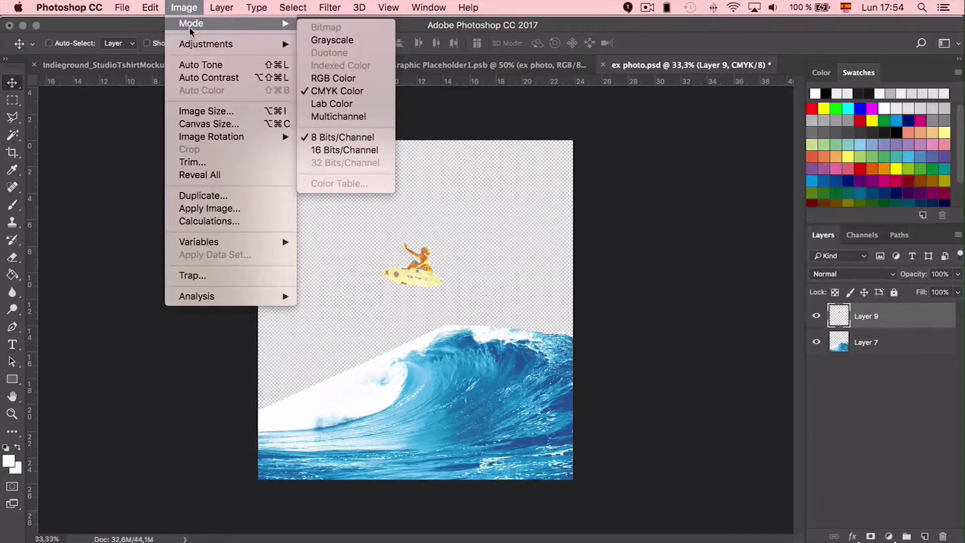
left_click(331, 40)
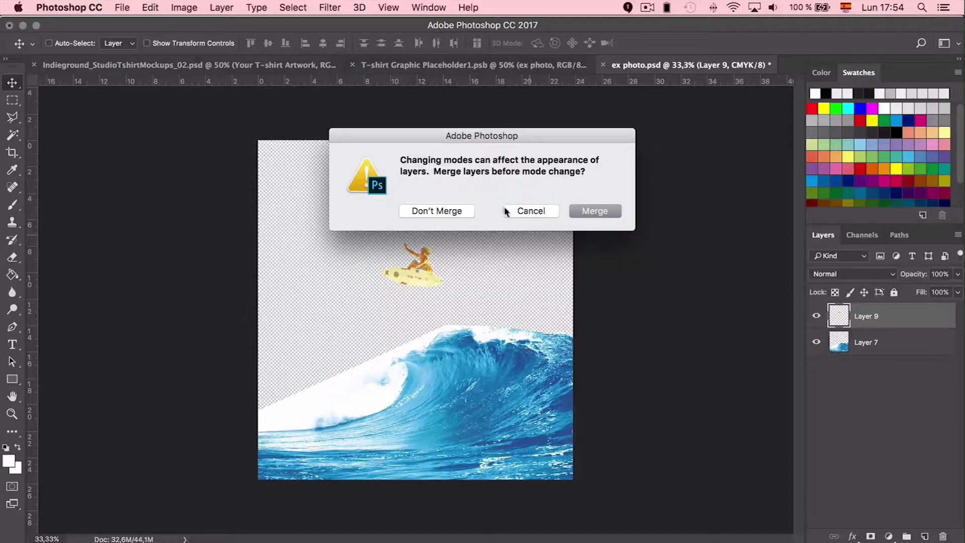
left_click(442, 210)
left_click(579, 212)
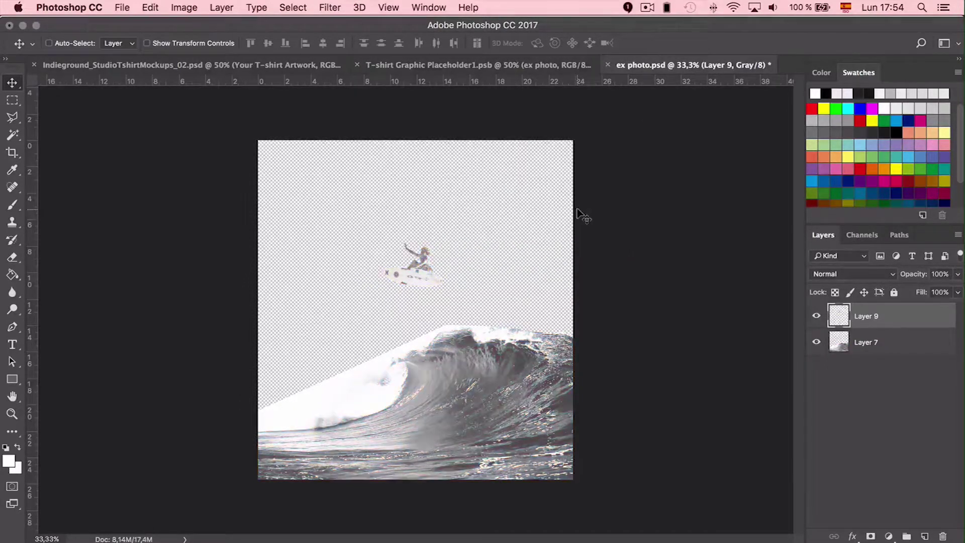
Convert the image to Bitmap mode, flattening the layers, with 300 pixels/inch output and the Halftone Screen method
key("super+plus")
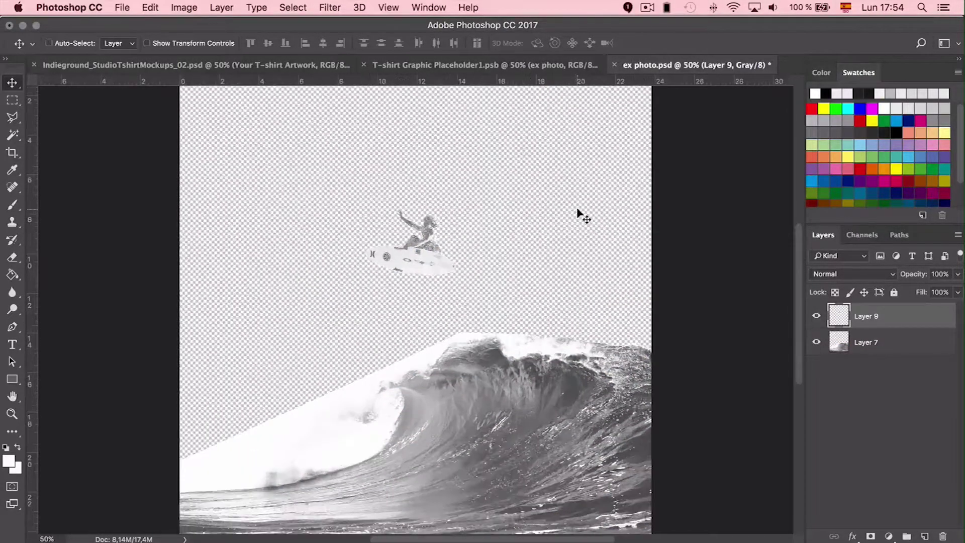
left_click(184, 9)
mouse_move(191, 23)
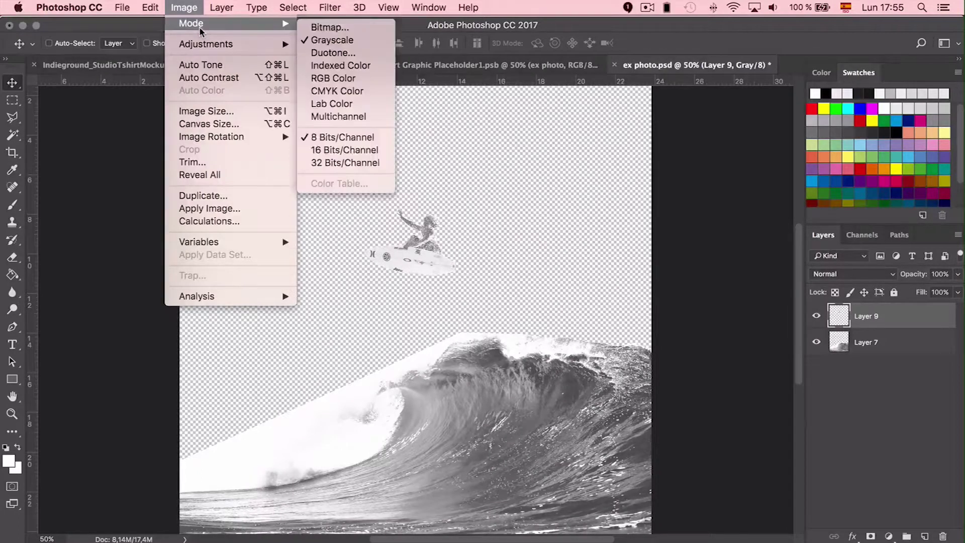
left_click(314, 29)
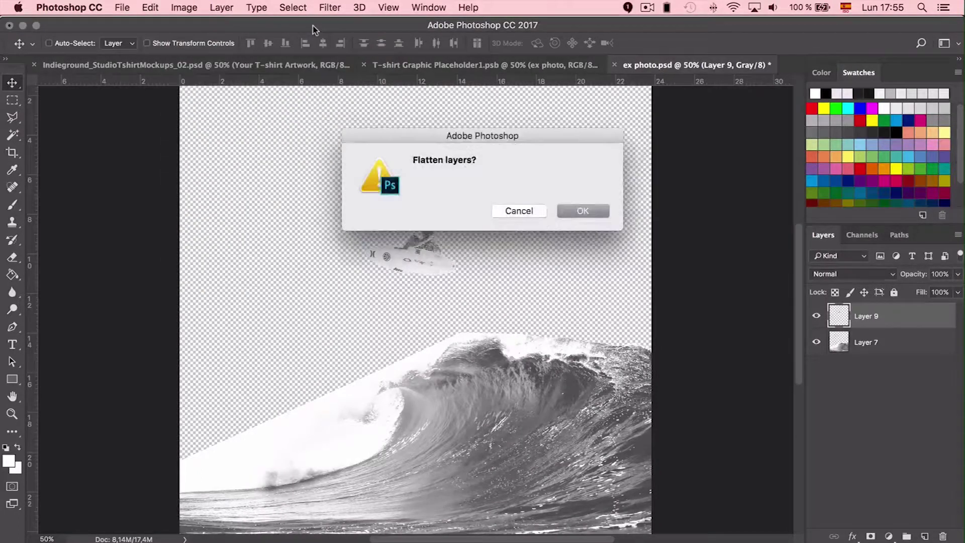
left_click(576, 212)
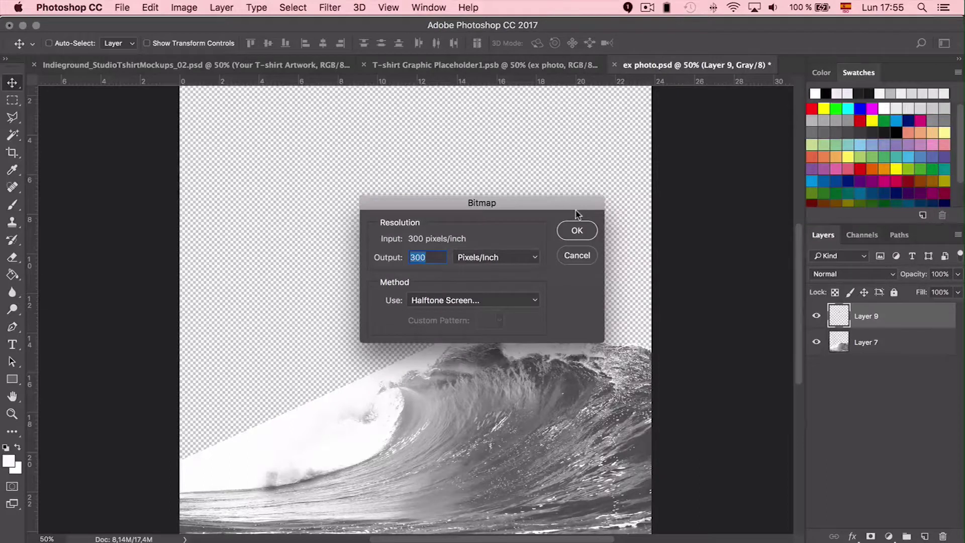
left_click(430, 257)
left_click(449, 300)
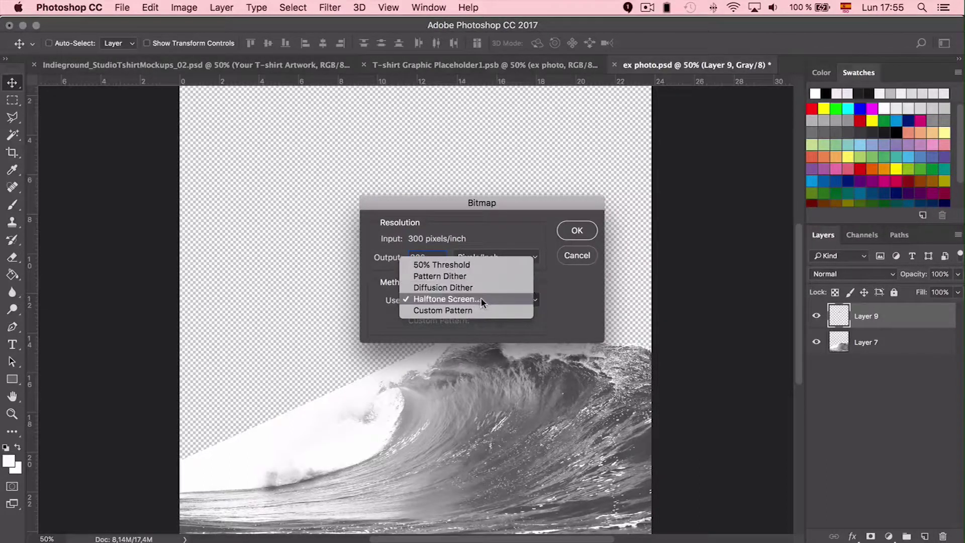
left_click(481, 300)
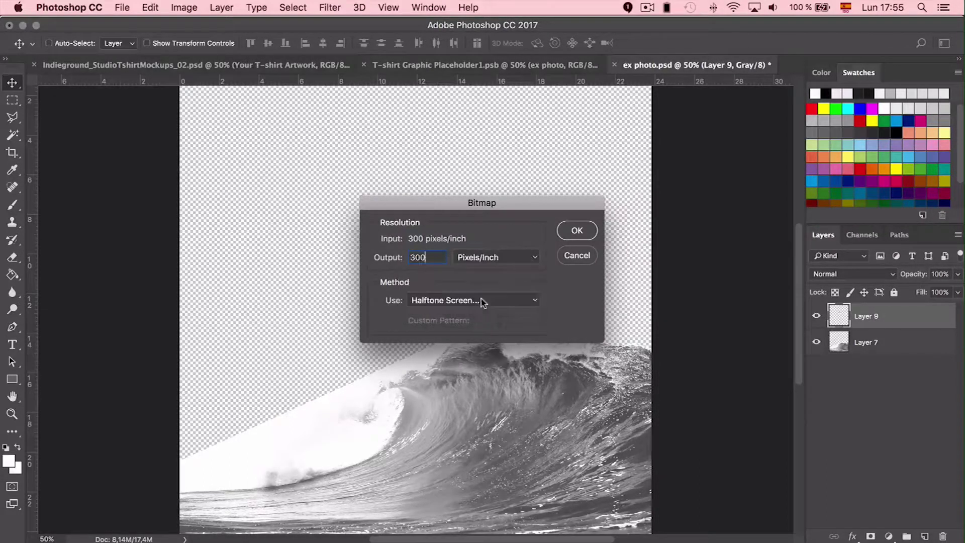
left_click(578, 231)
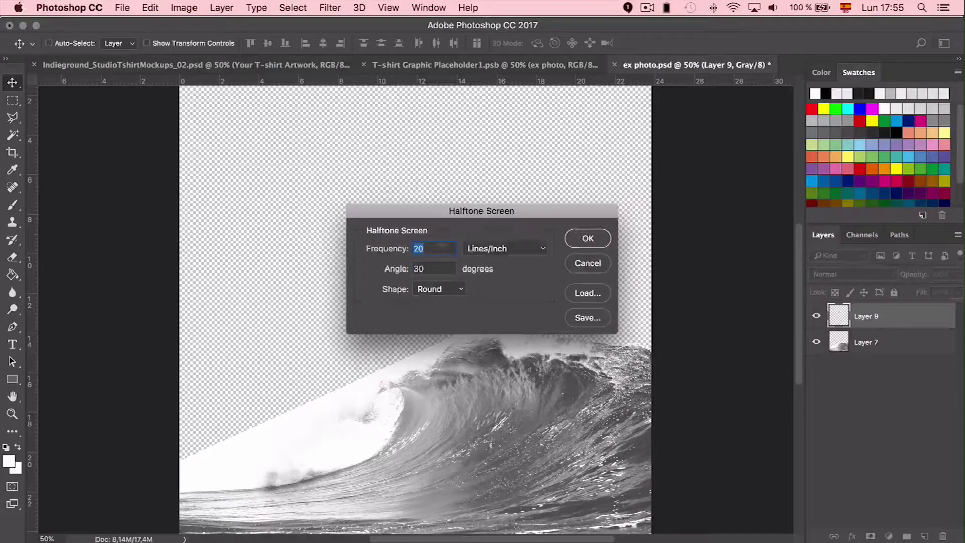
Apply the halftone screen with a frequency of 20 lines/inch, a 30-degree angle and Round dots
left_click(432, 246)
key("Tab")
left_click(447, 290)
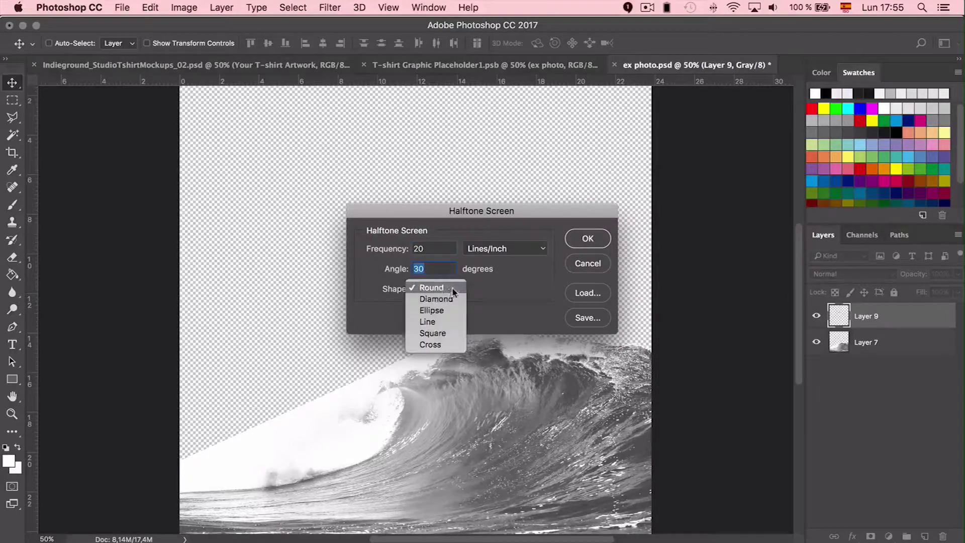
left_click(448, 290)
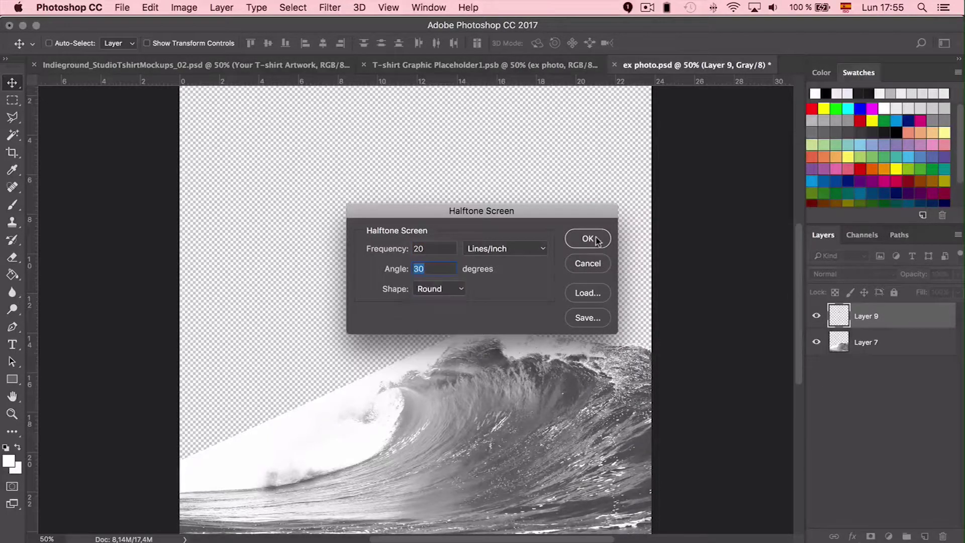
left_click(598, 240)
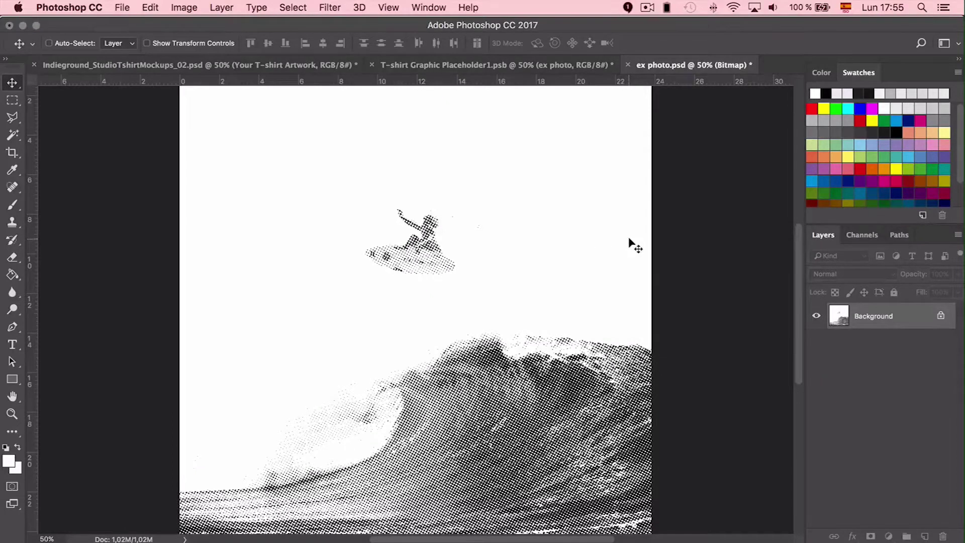
Set up an export of the halftone image as a PNG with transparency, turning off conversion to sRGB
key("super+minus")
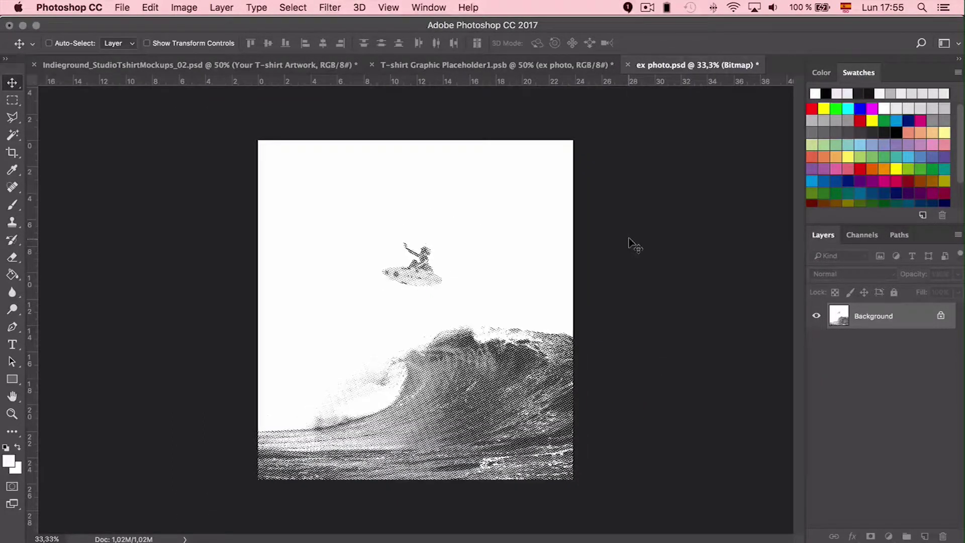
key("super+plus")
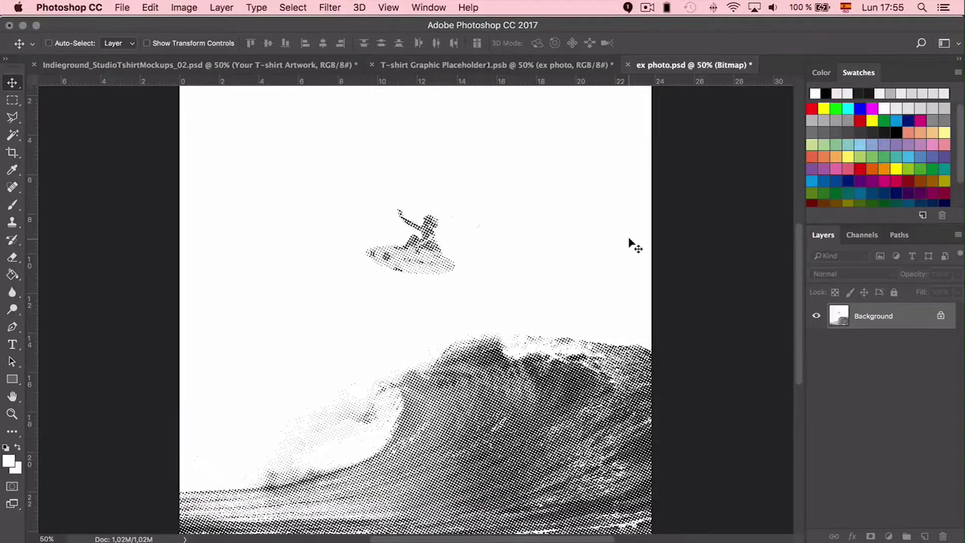
left_click(124, 8)
mouse_move(174, 193)
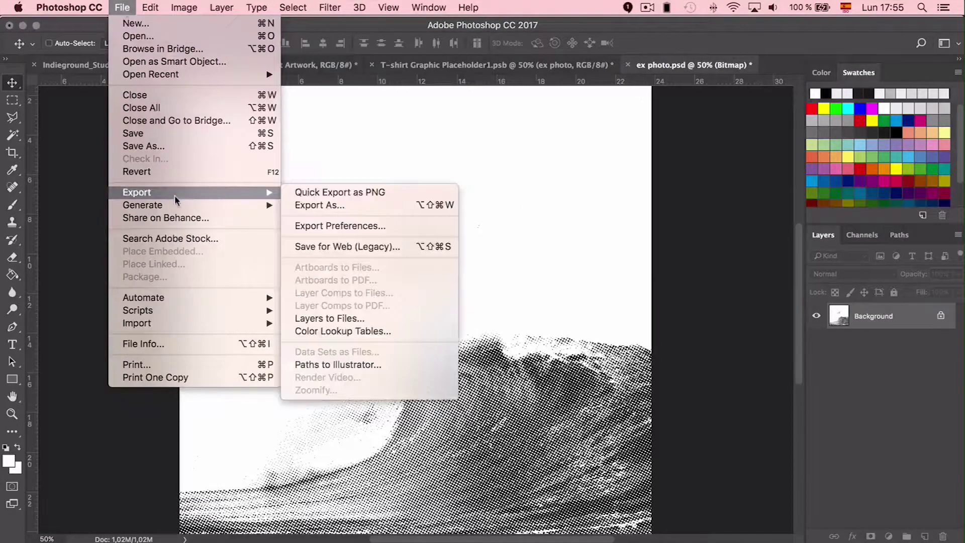
left_click(323, 205)
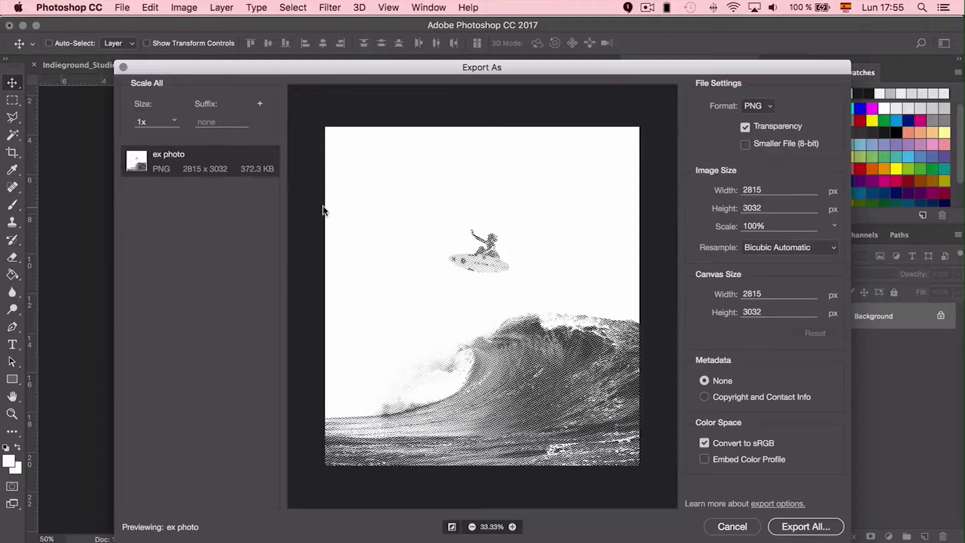
left_click(704, 443)
left_click(763, 107)
left_click(763, 107)
Export the image as ex photo.png to the Escritorio folder, replacing the existing file
left_click(799, 527)
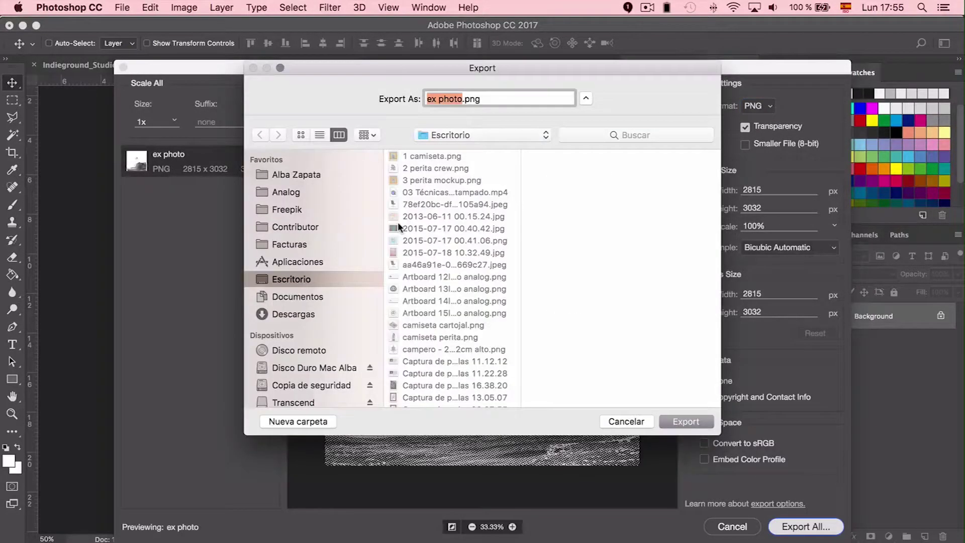
left_click(687, 422)
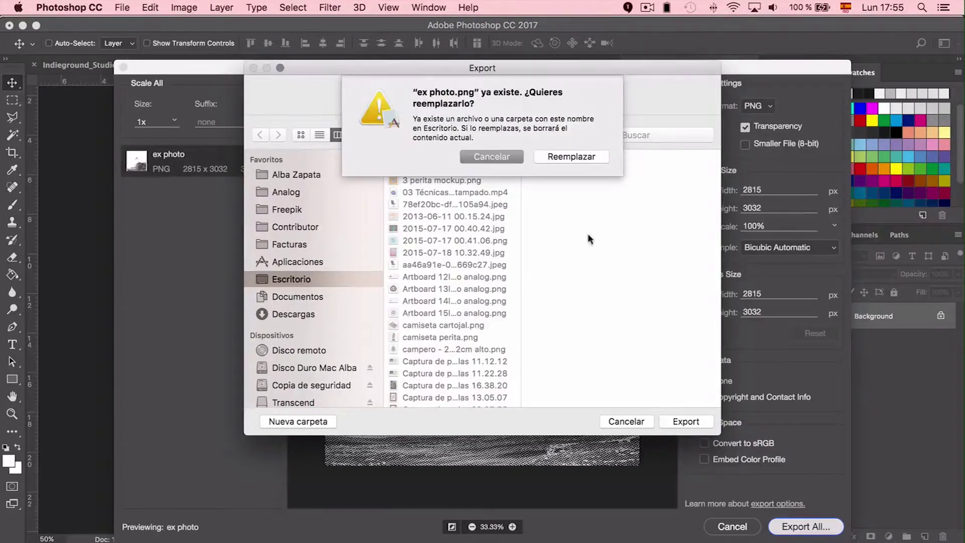
left_click(566, 154)
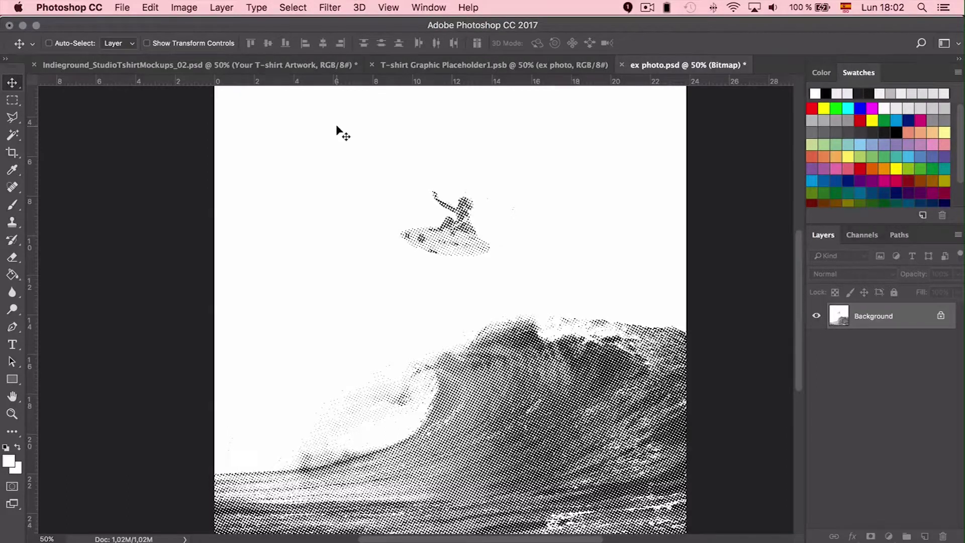
Switch to the Indieground_StudioTshirtMockups_02.psd mockup and look through its layers and groups
left_click(286, 65)
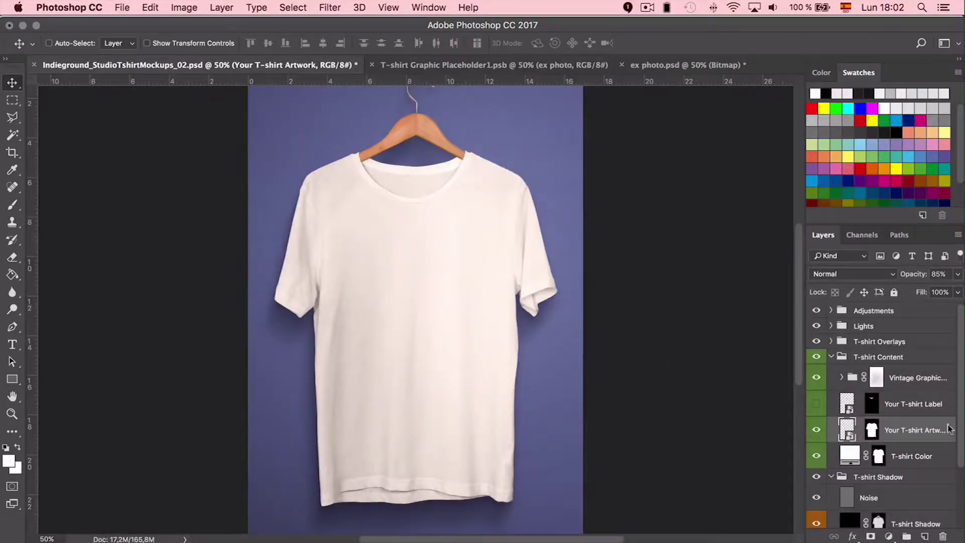
scroll(876, 470, "down", 3)
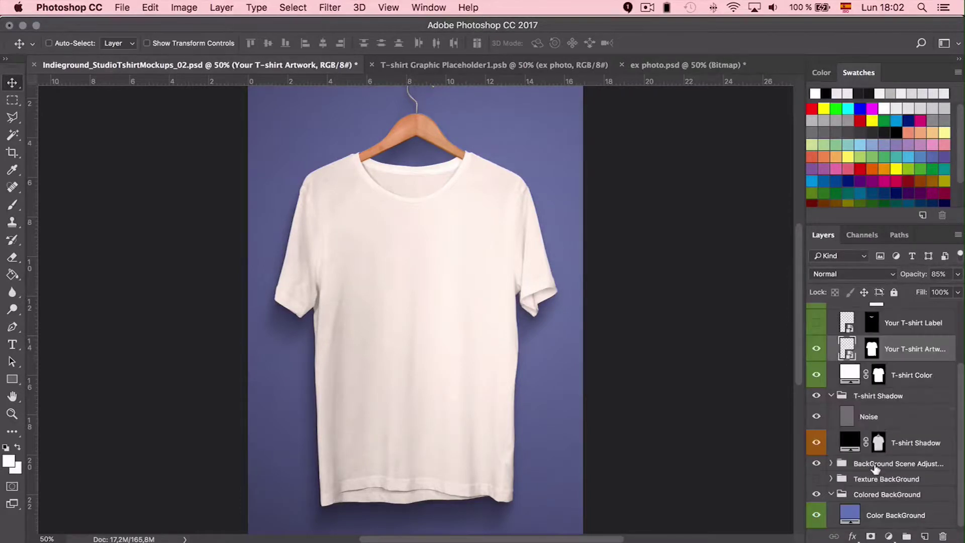
scroll(870, 458, "up", 1)
scroll(849, 428, "down", 1)
scroll(848, 445, "up", 1)
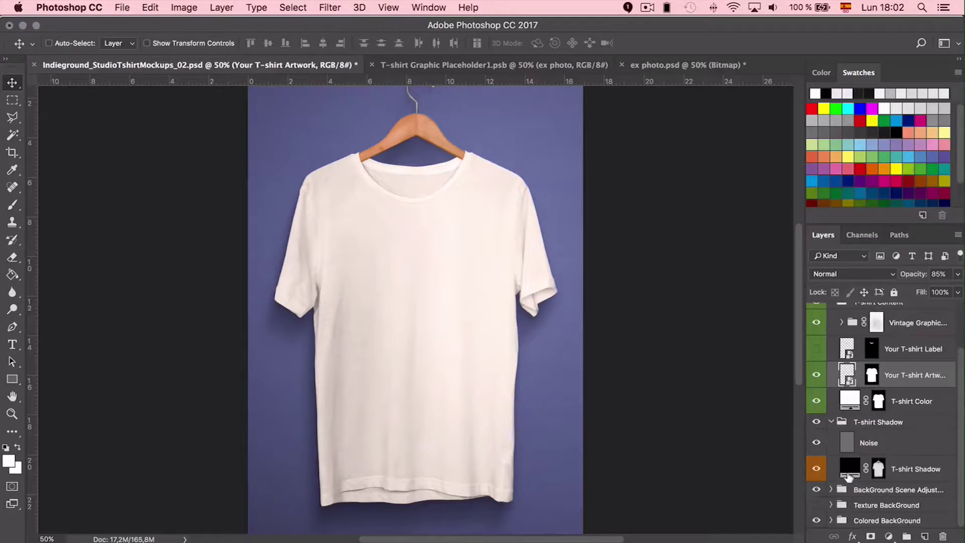
scroll(848, 483, "up", 2)
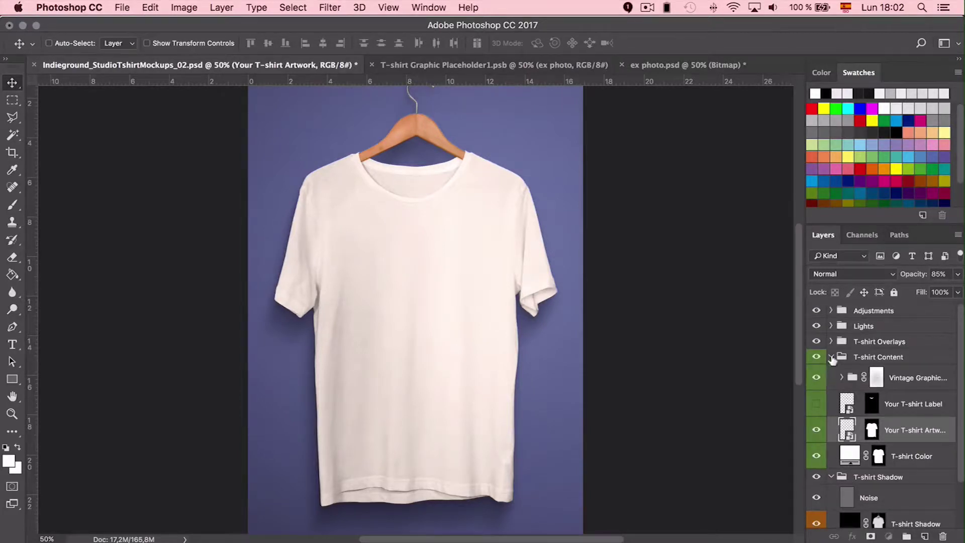
Toggle the T-shirt Content, T-shirt Overlays, Lights and Adjustments groups off and on to check what each contributes to the mockup
left_click(831, 356)
left_click(817, 358)
left_click(817, 357)
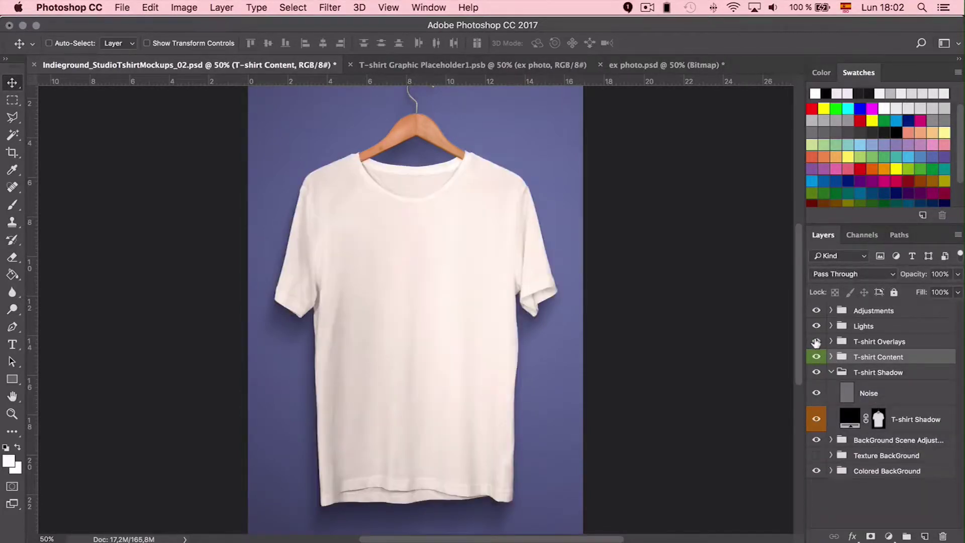
left_click(816, 342)
left_click(816, 340)
left_click(816, 326)
left_click(816, 327)
left_click(816, 311)
left_click(816, 311)
left_click(831, 357)
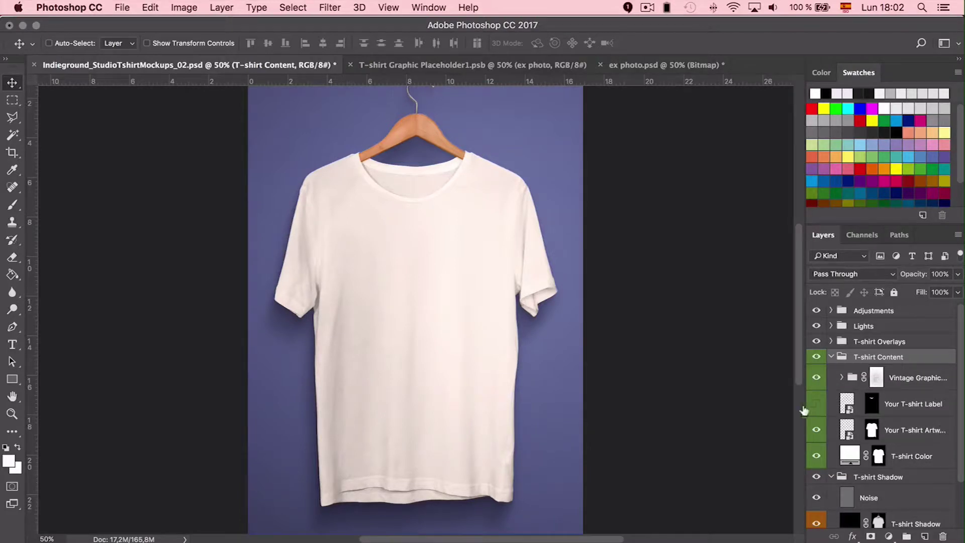
Open the Your T-shirt Artwork smart object and make its ex photo layer visible
left_click_drag(805, 406, 738, 405)
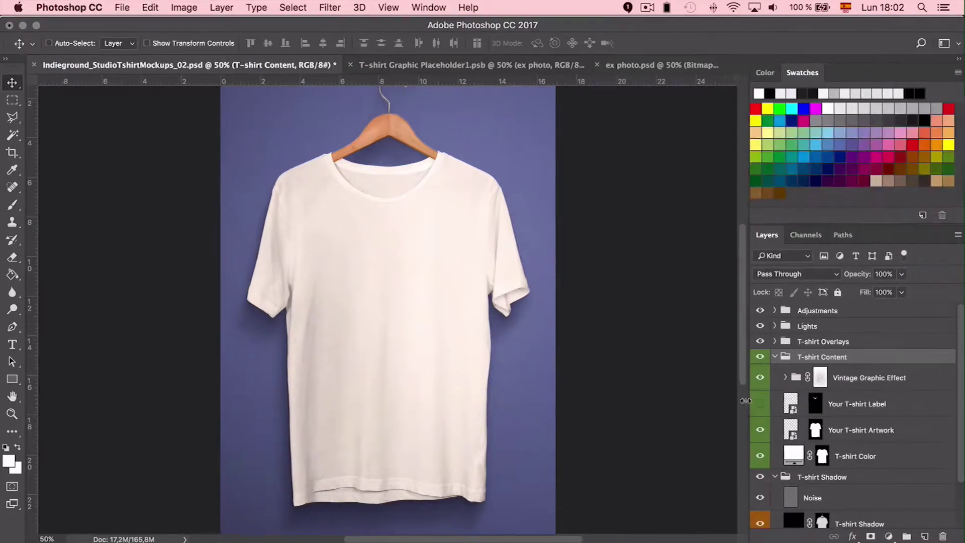
double_click(788, 428)
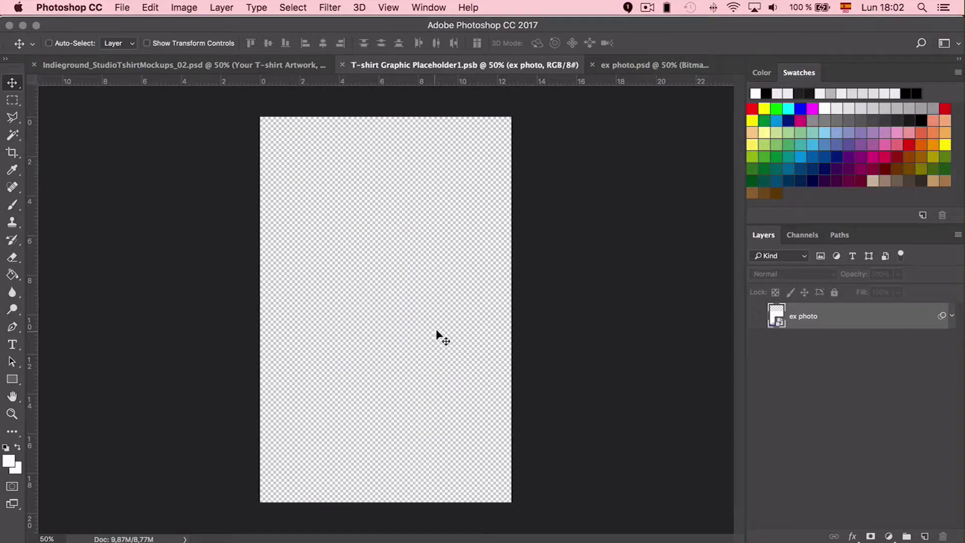
left_click(757, 317)
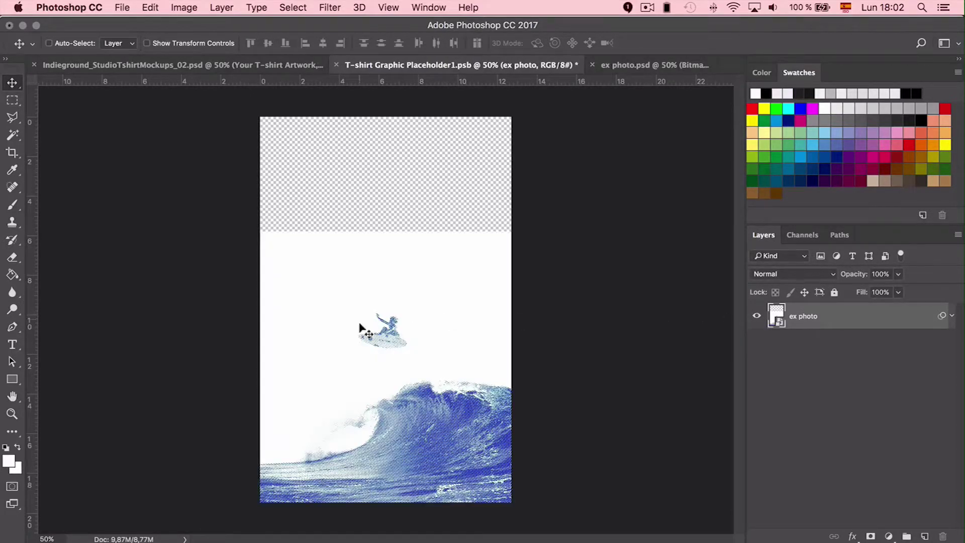
Edit the Curves smart filter on the ex photo layer, setting the Green channel's curve point to input 87 and output 198
key("super+equal")
key("super+equal")
key("super+equal")
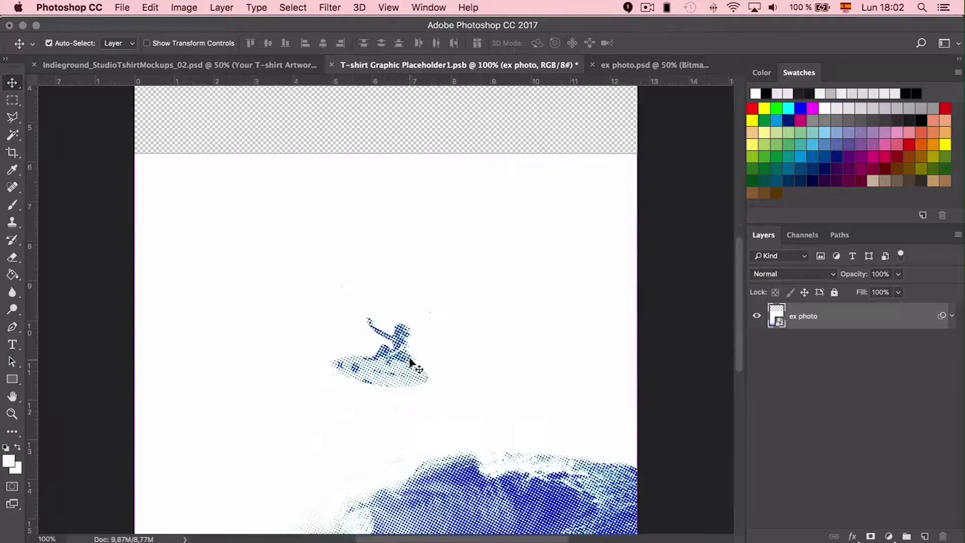
scroll(413, 363, "down", 10)
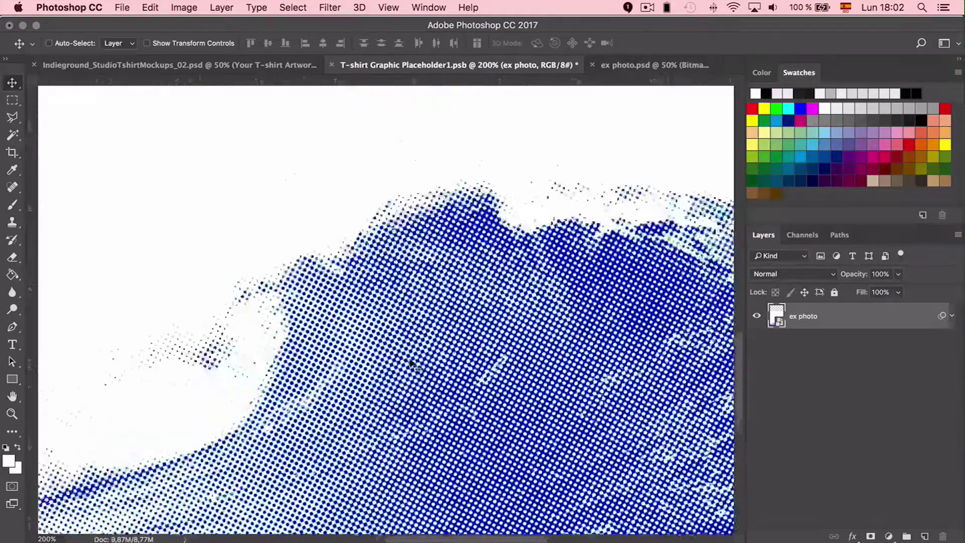
scroll(418, 363, "right", 10)
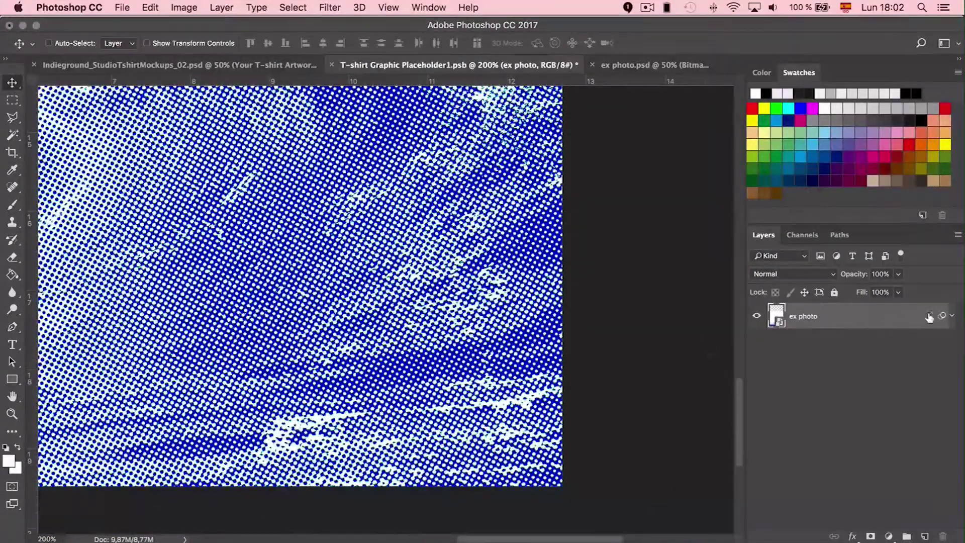
left_click(952, 315)
double_click(839, 360)
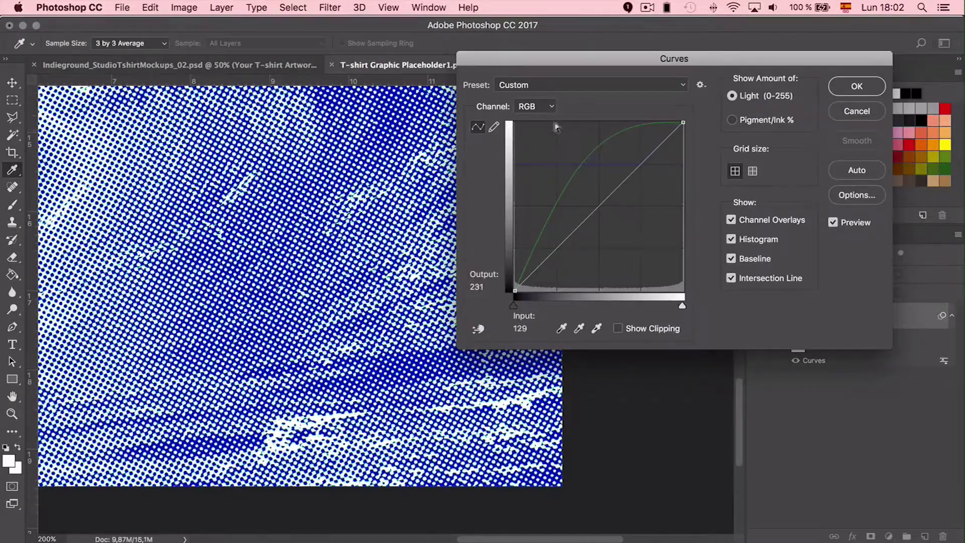
left_click(535, 106)
left_click(542, 141)
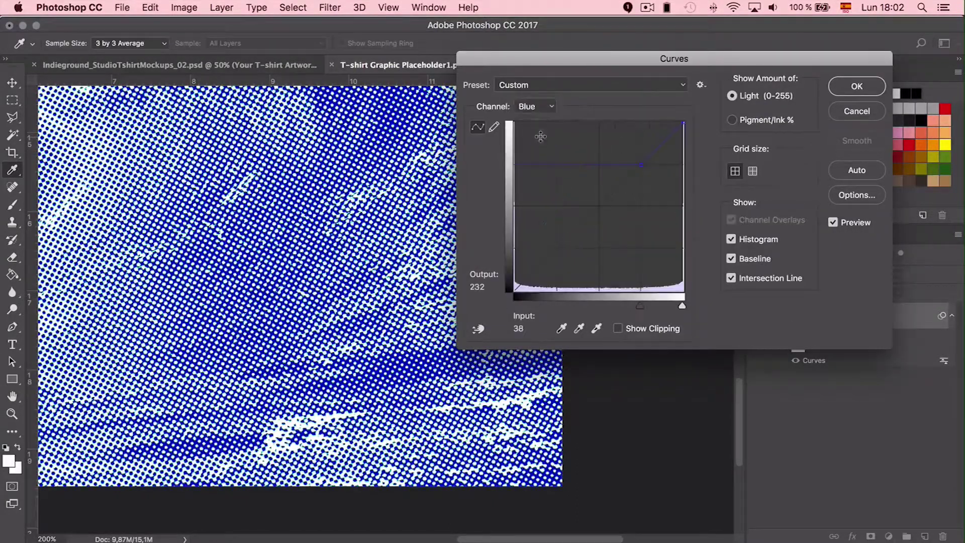
left_click(641, 165)
left_click(541, 106)
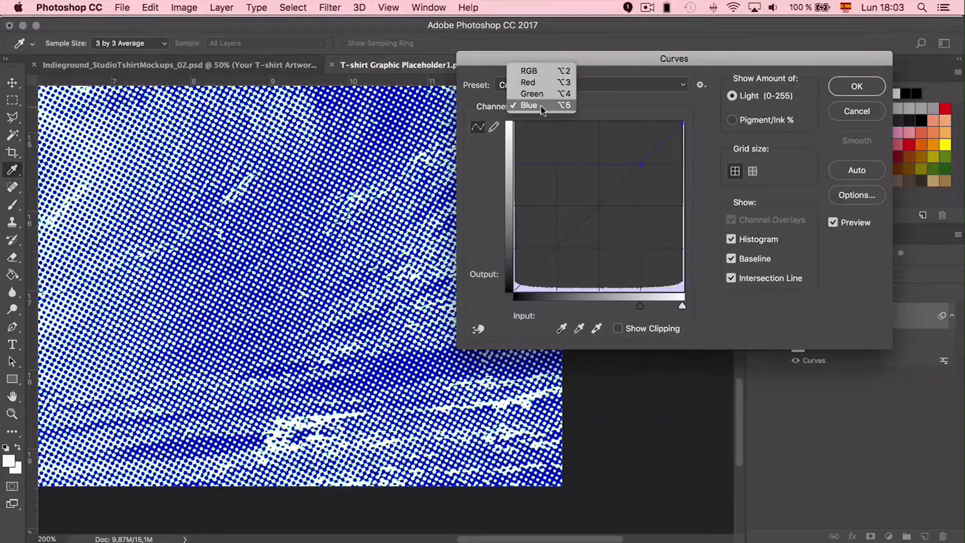
left_click(541, 93)
mouse_move(576, 173)
left_mouse_down()
mouse_move(647, 161)
mouse_move(601, 146)
mouse_move(660, 151)
mouse_move(573, 136)
mouse_move(572, 159)
left_mouse_up()
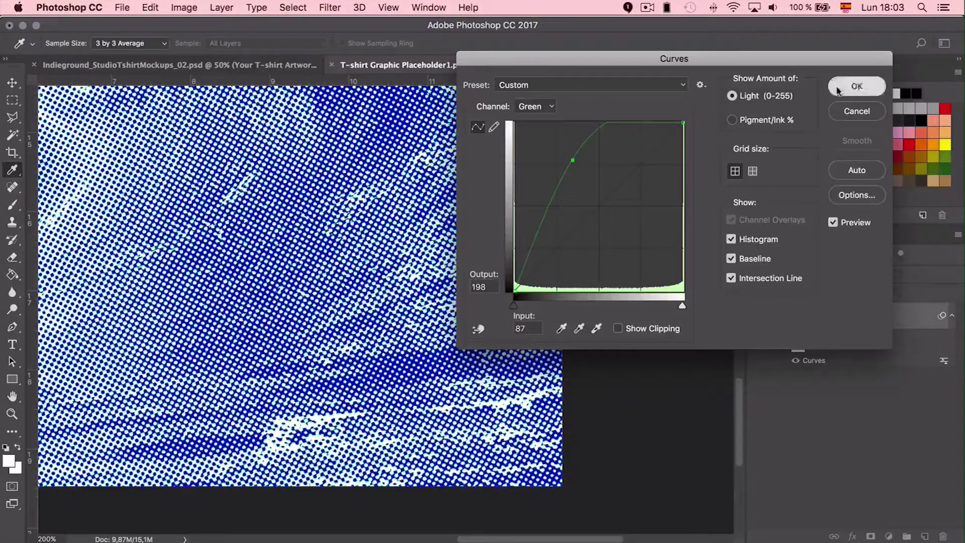
left_click(857, 86)
key("super+minus")
key("super+minus")
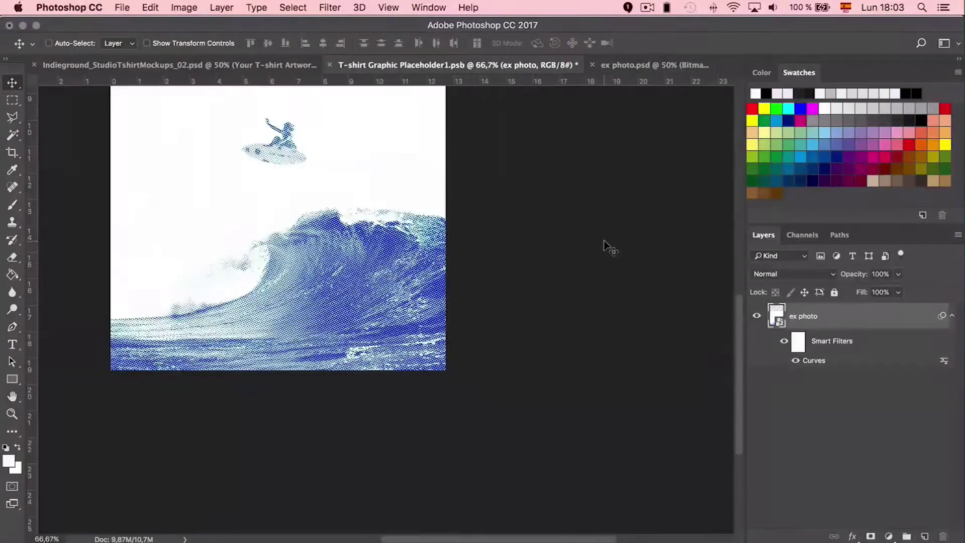
scroll(603, 245, "left", 5)
scroll(603, 246, "right", 2)
scroll(604, 246, "up", 2)
scroll(609, 247, "up", 4)
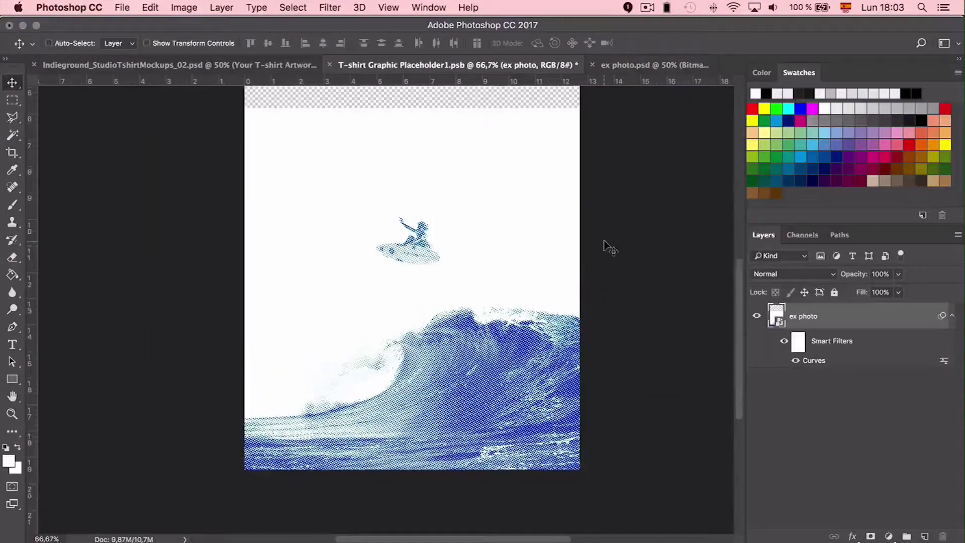
scroll(610, 247, "down", 2)
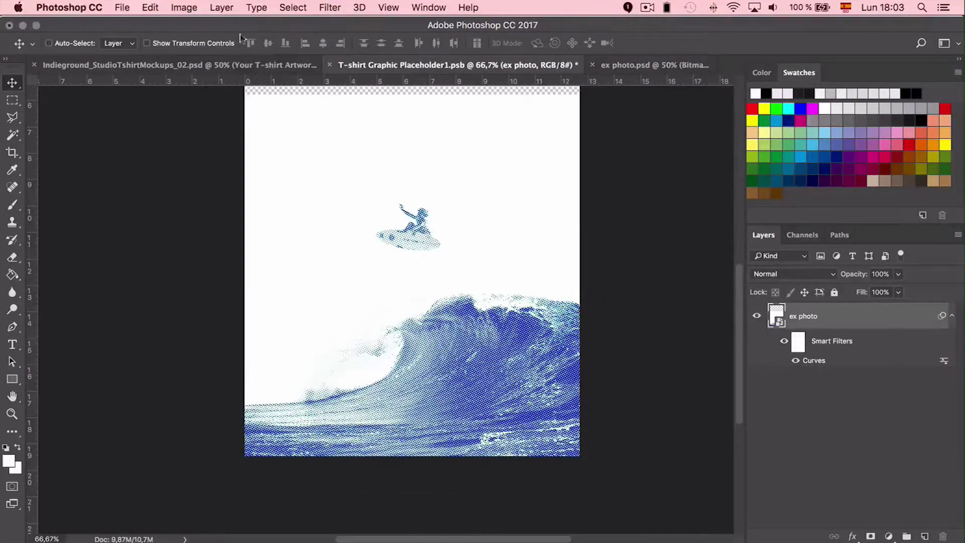
left_click(184, 7)
mouse_move(205, 45)
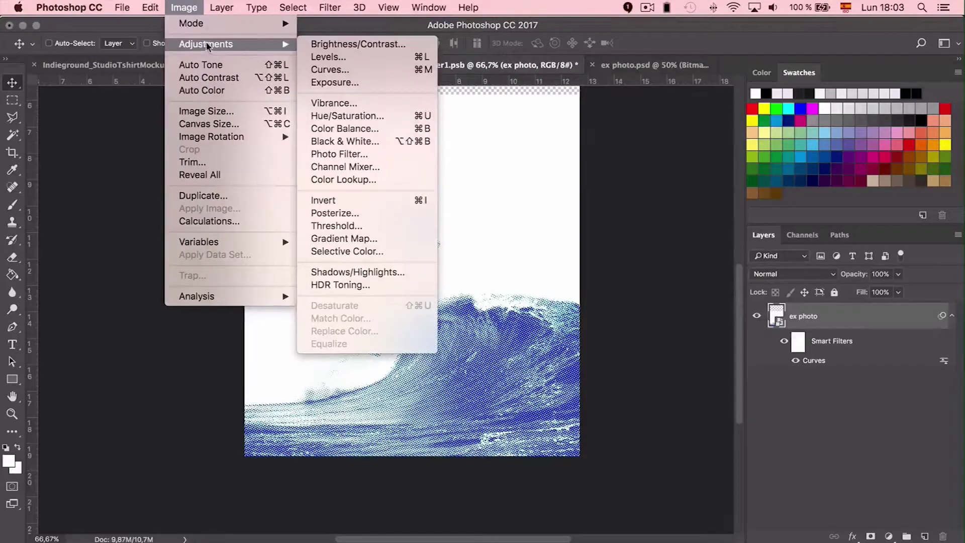
left_click(375, 70)
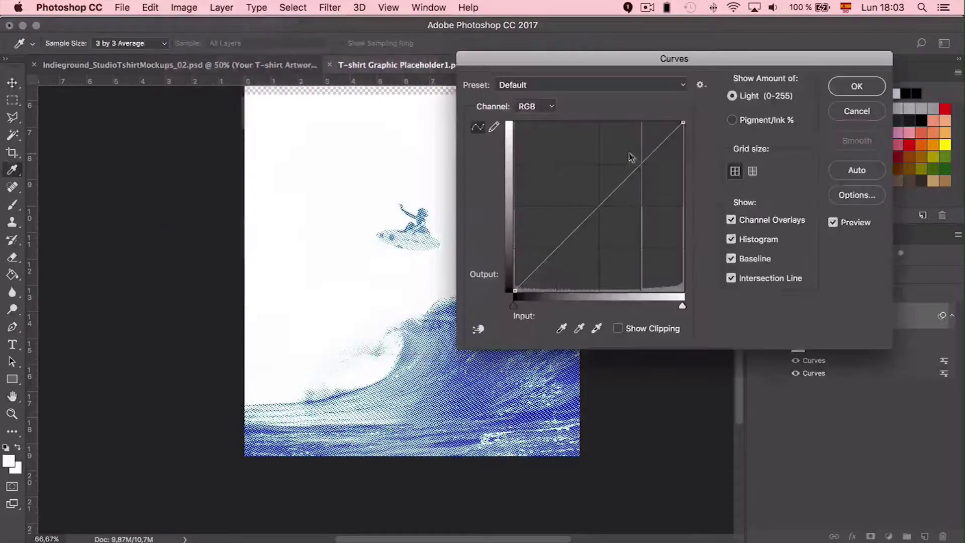
left_click(851, 113)
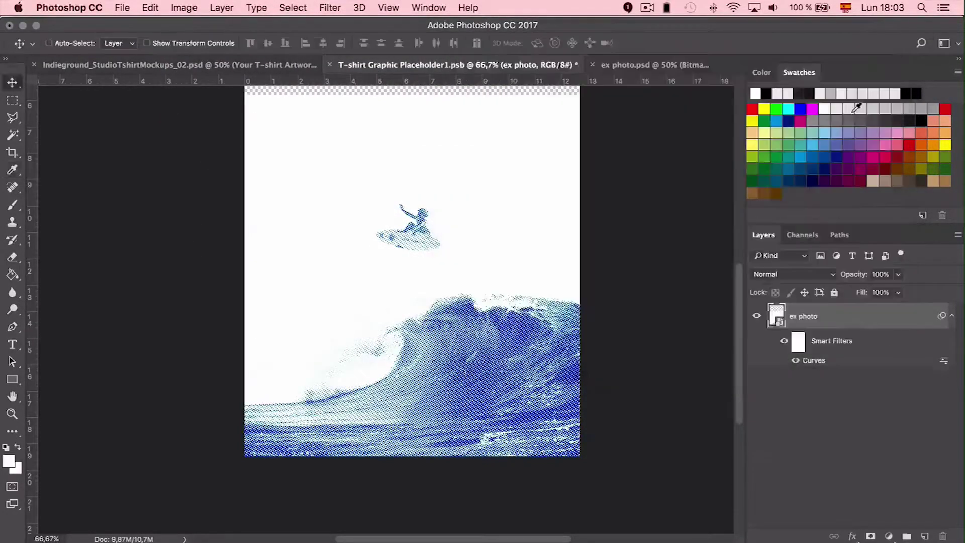
Save the T-shirt Graphic Placeholder1.psb artwork and return to the T-shirt mockup document
scroll(551, 295, "up", 3)
scroll(553, 298, "left", 3)
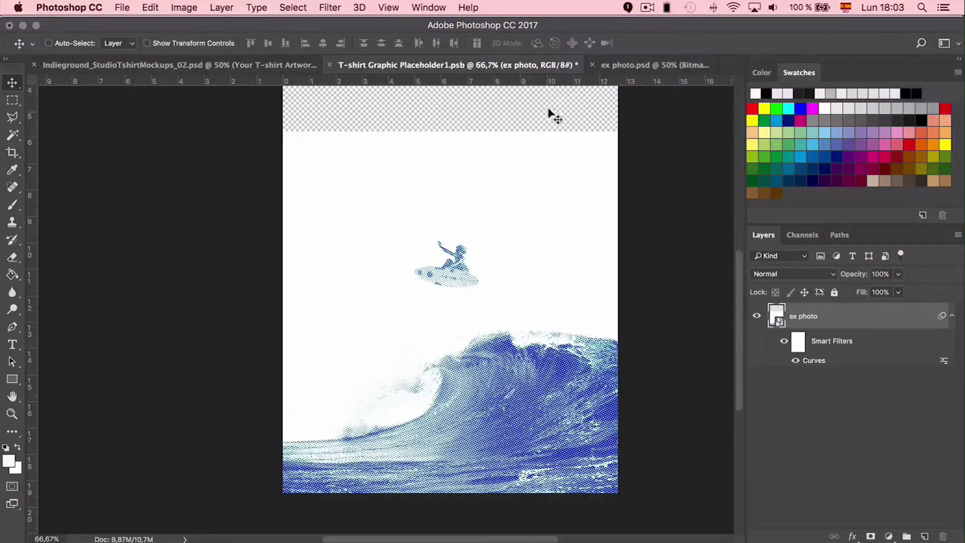
left_click(177, 6)
mouse_move(142, 5)
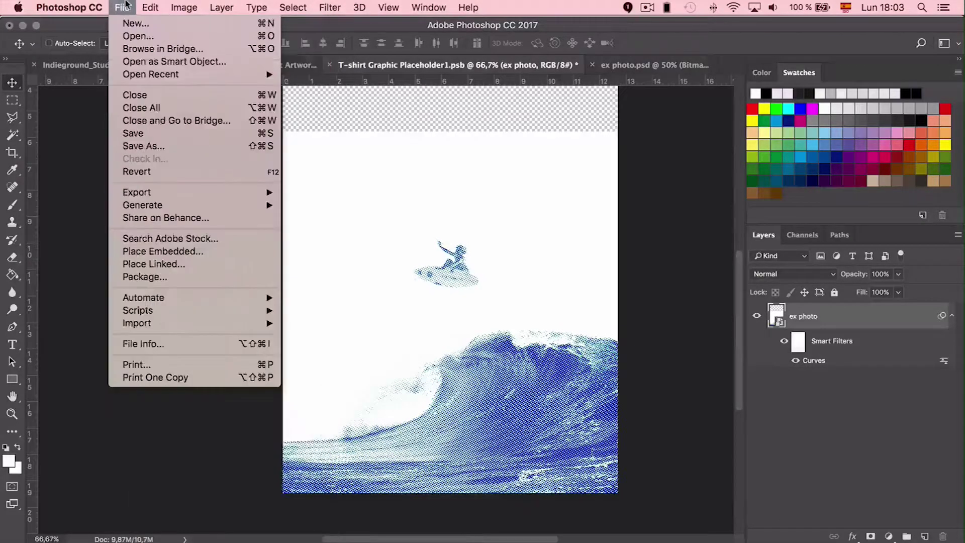
left_click(145, 132)
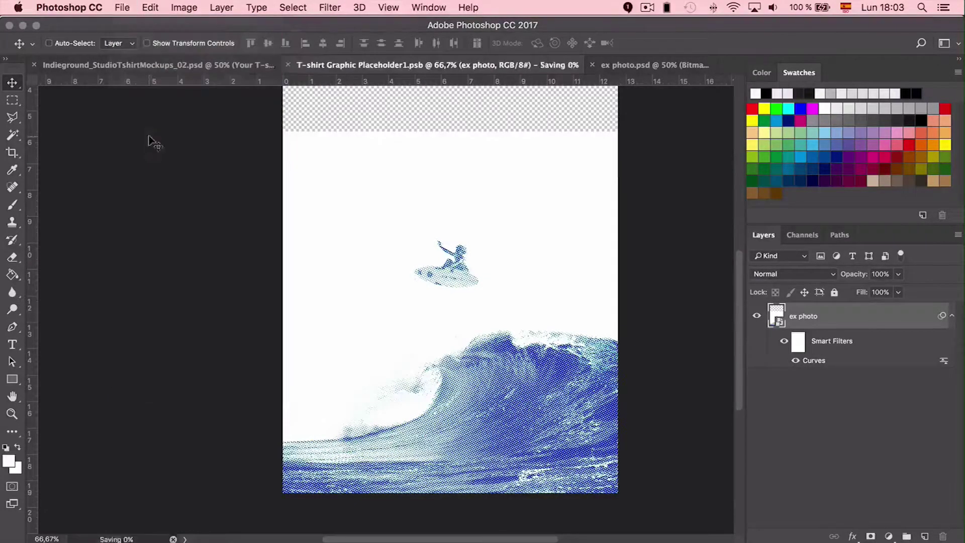
left_click(242, 66)
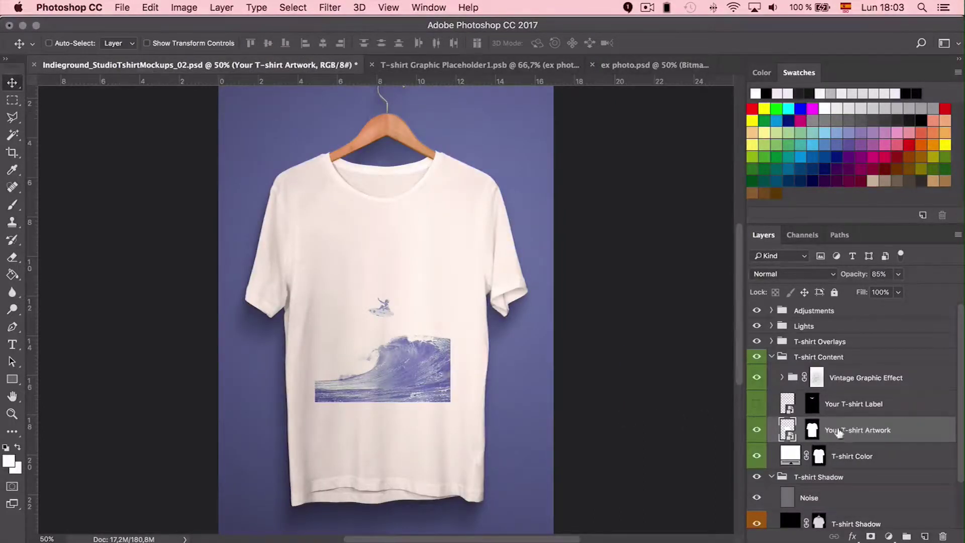
Move the Your T-shirt Artwork layer slightly higher on the shirt's front
mouse_move(402, 352)
left_mouse_down()
mouse_move(400, 302)
mouse_move(431, 337)
mouse_move(356, 382)
mouse_move(320, 353)
mouse_move(502, 373)
mouse_move(472, 301)
mouse_move(493, 256)
mouse_move(347, 209)
mouse_move(385, 214)
mouse_move(392, 233)
mouse_move(380, 307)
mouse_move(413, 337)
mouse_move(409, 314)
mouse_move(400, 333)
left_mouse_up()
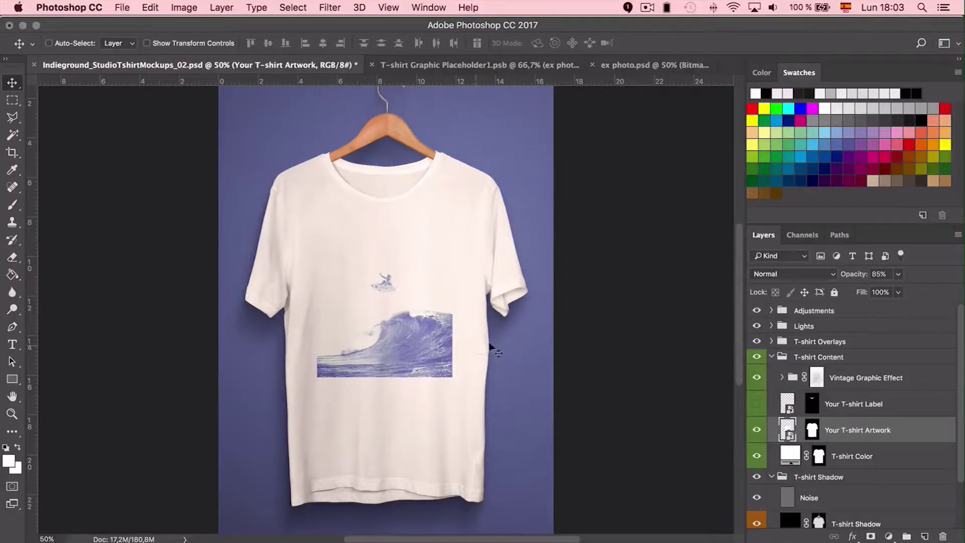
key("super+minus")
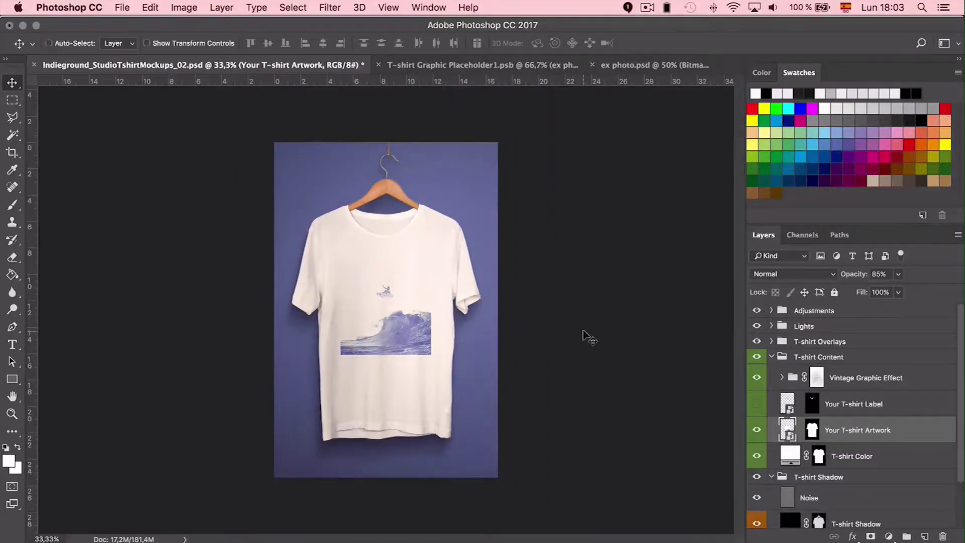
mouse_move(419, 340)
left_mouse_down()
mouse_move(421, 328)
mouse_move(423, 354)
mouse_move(422, 338)
left_mouse_up()
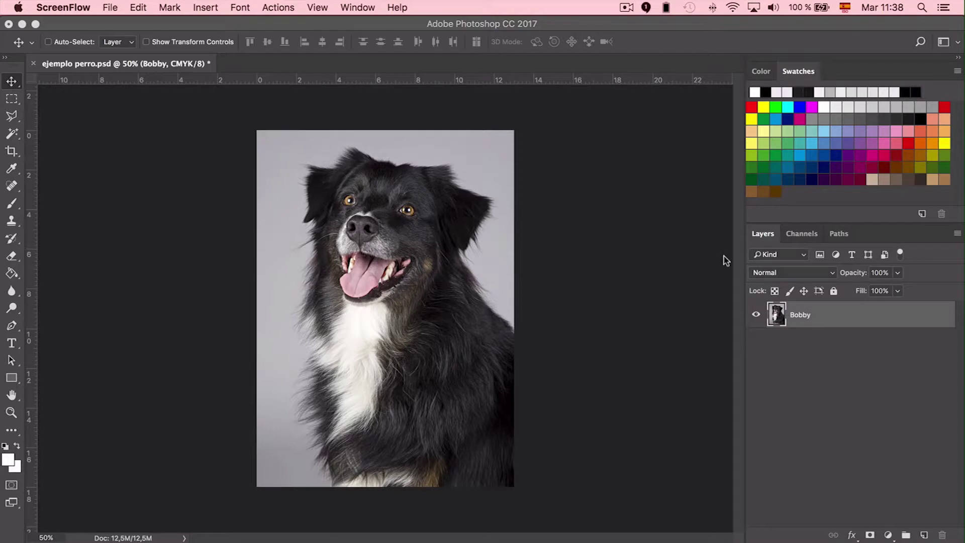
Split the CMYK dog image's channels into separate grayscale documents and close the extra Bobby Transparency document
left_click(801, 236)
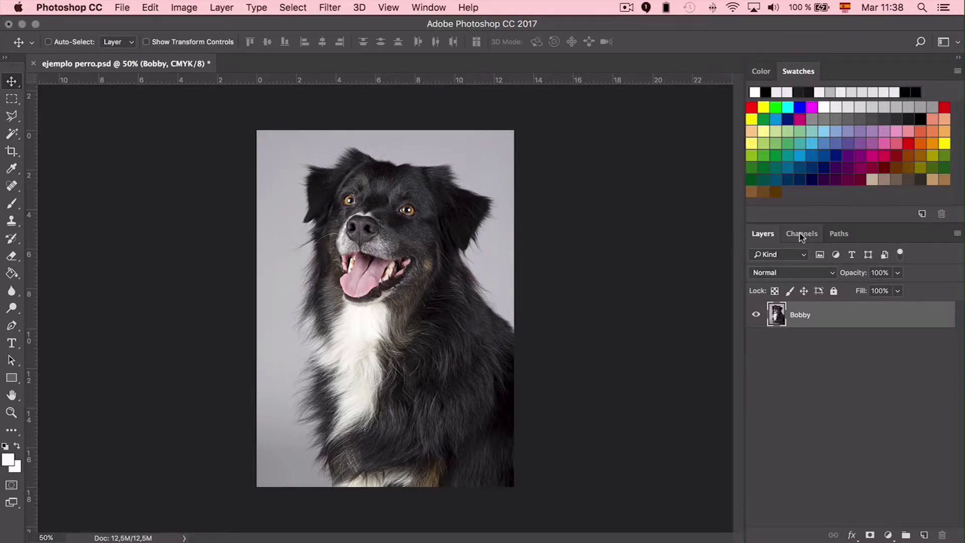
left_click(801, 235)
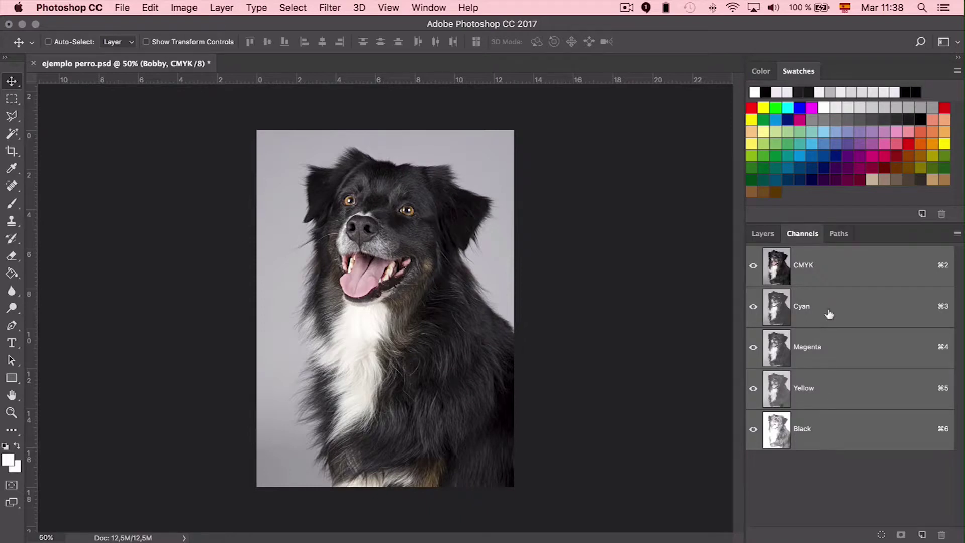
left_click(853, 302)
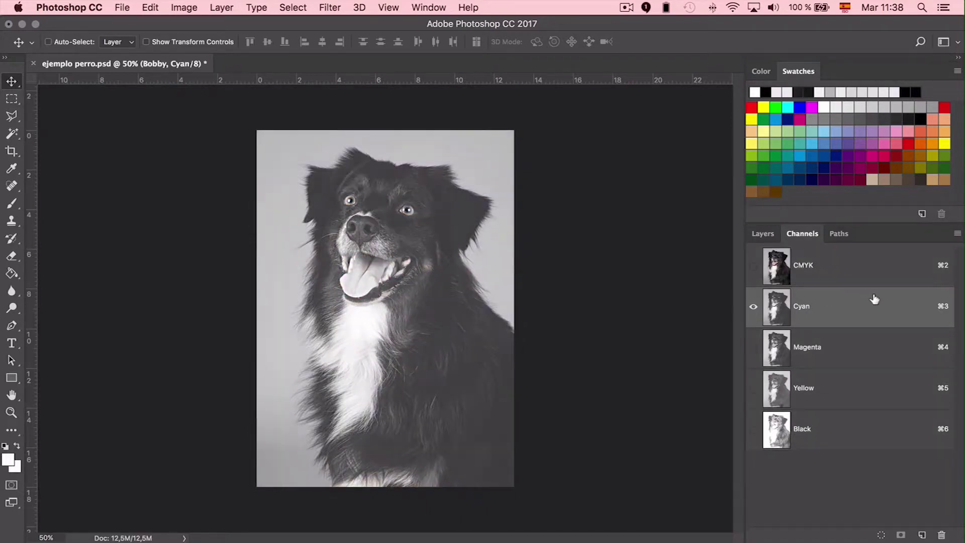
right_click(876, 299)
left_click(949, 235)
left_click(958, 234)
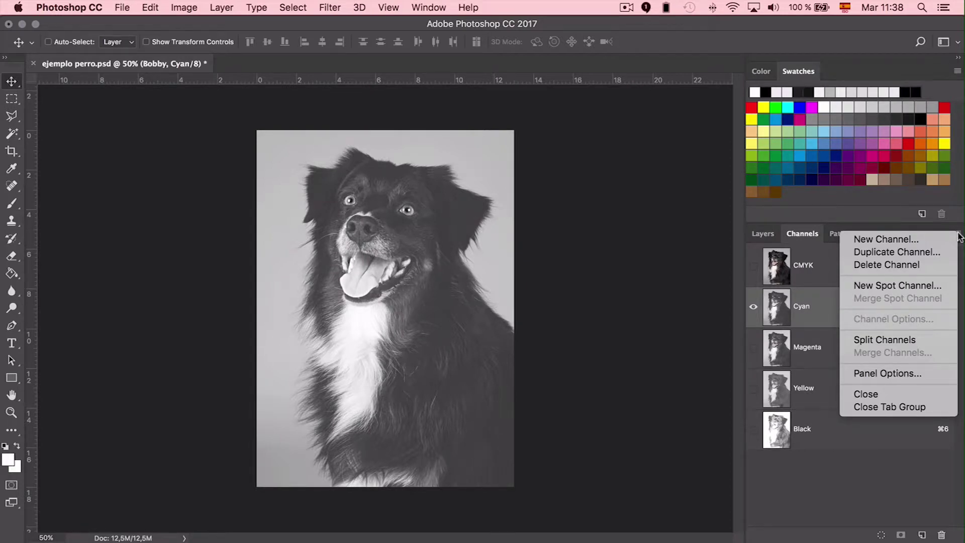
left_click(930, 340)
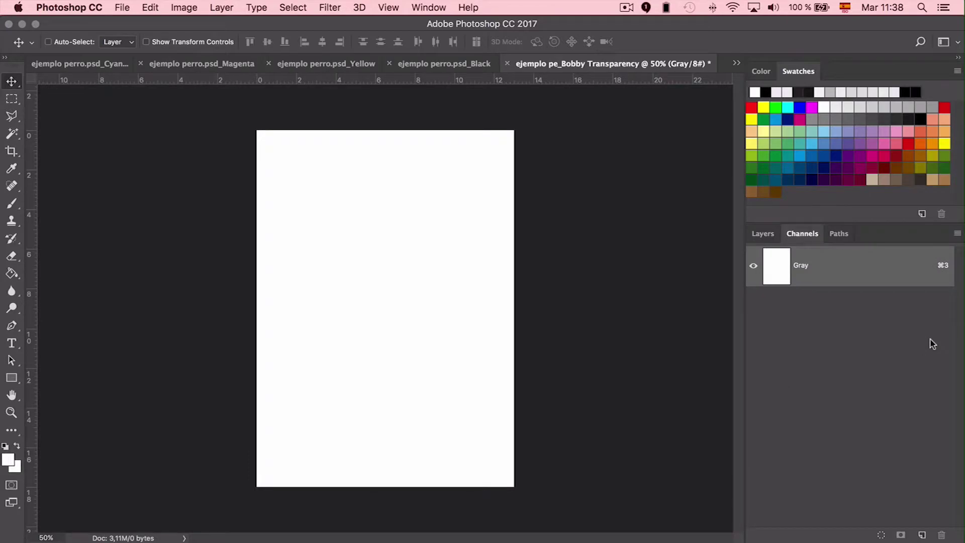
left_click(507, 63)
left_click(438, 210)
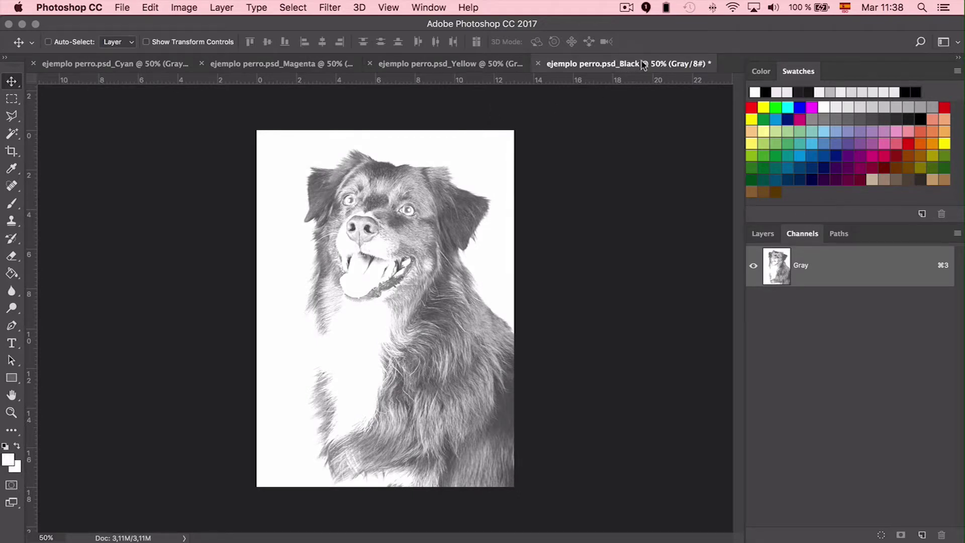
Start converting the Cyan channel document to Bitmap mode at 300 pixels/inch with the Halftone Screen method
left_click(452, 64)
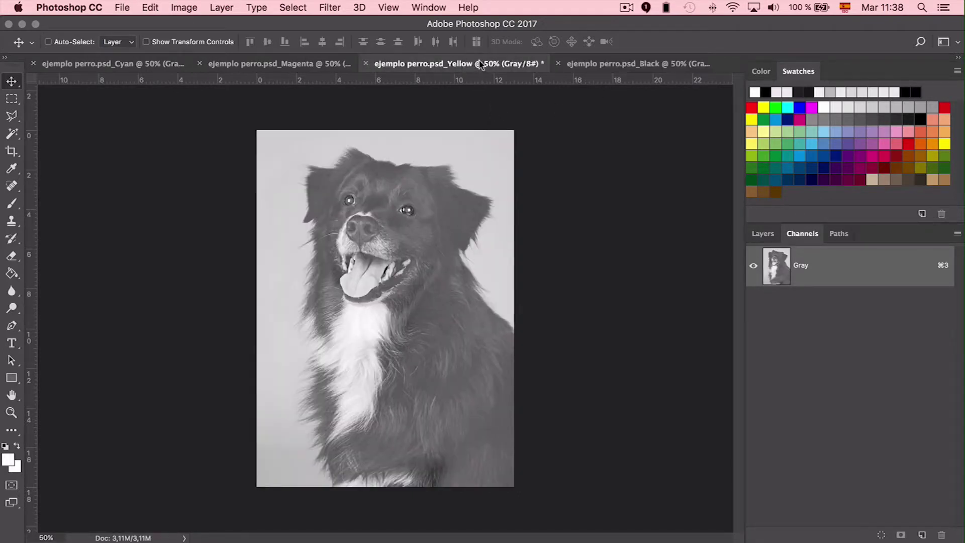
left_click(290, 66)
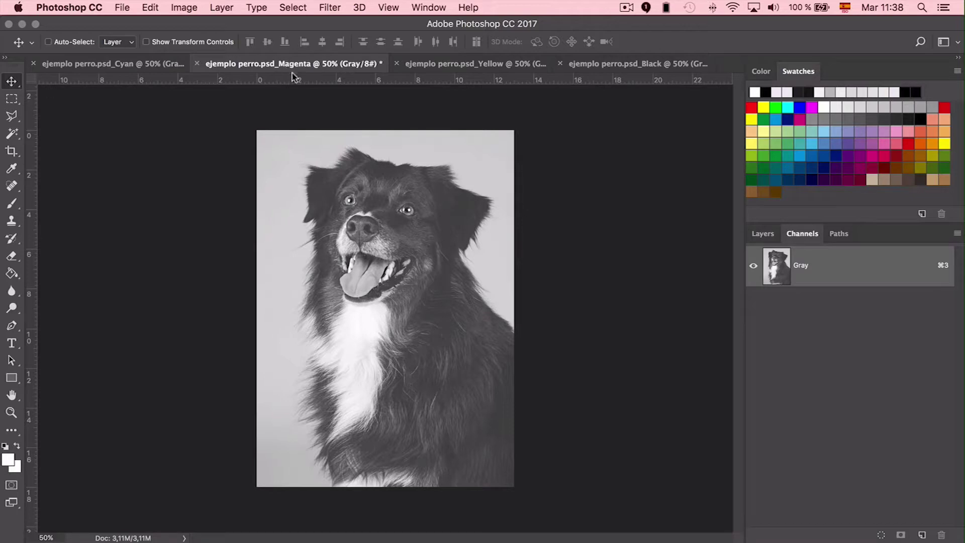
left_click(108, 66)
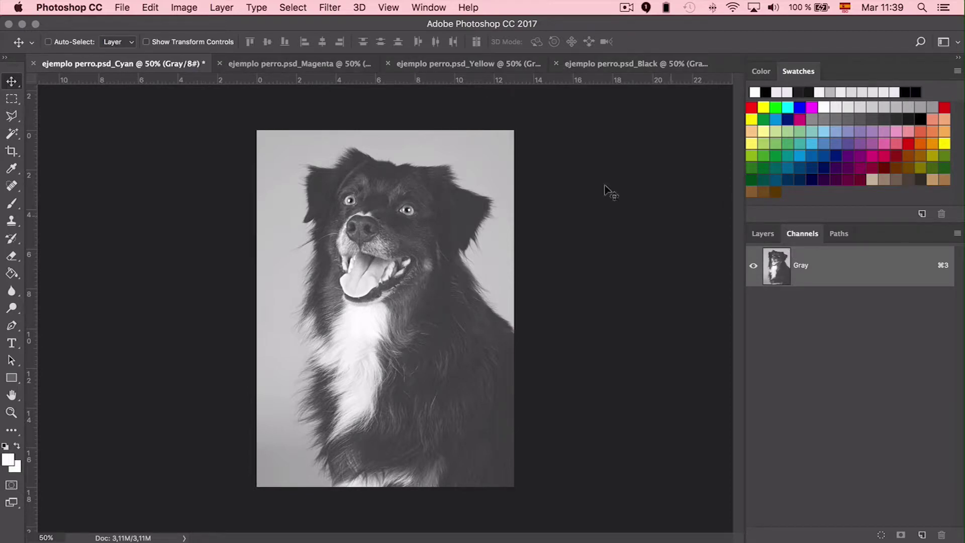
left_click(184, 6)
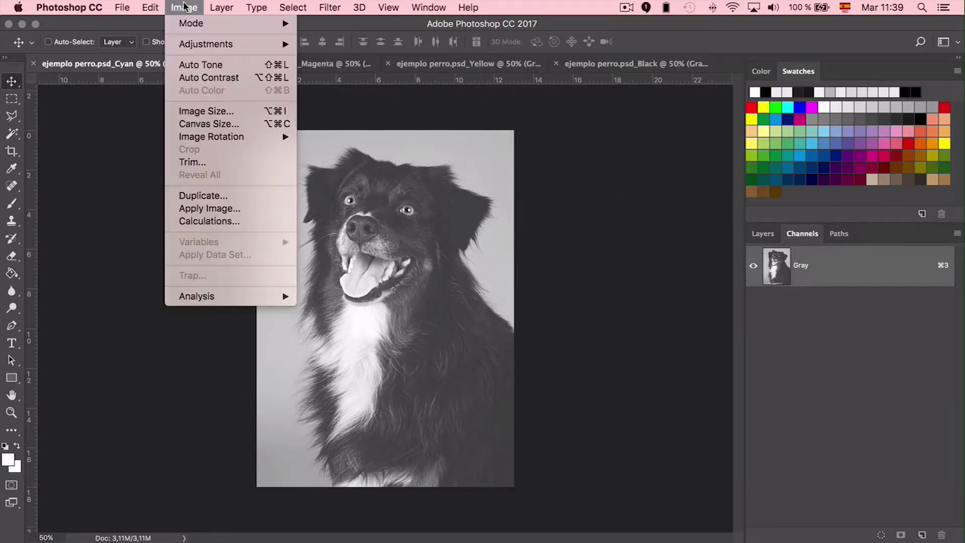
mouse_move(188, 25)
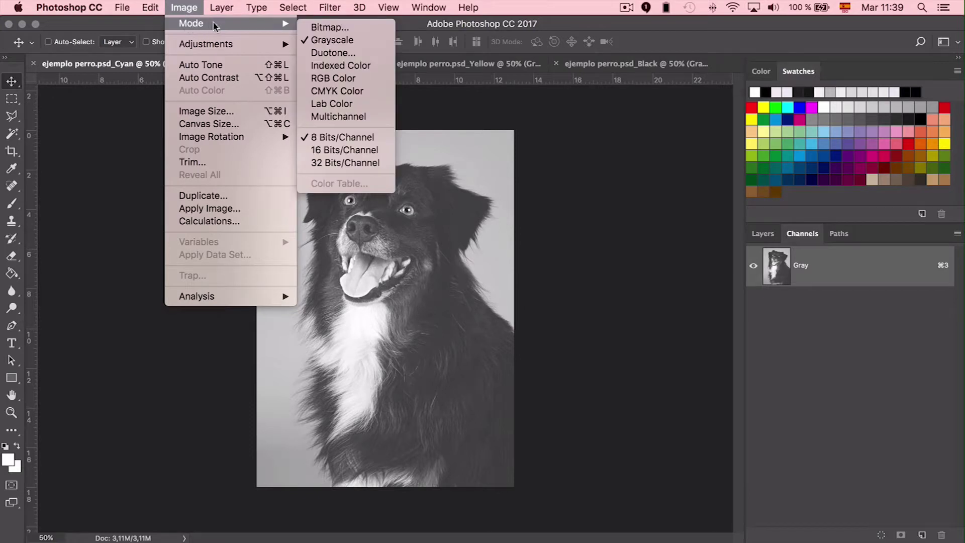
left_click(329, 27)
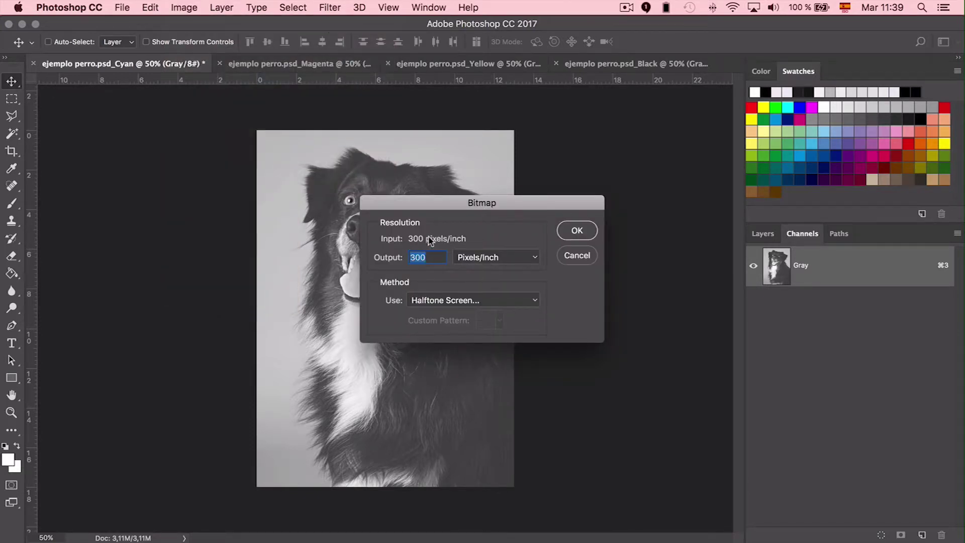
left_click(434, 253)
left_click(482, 298)
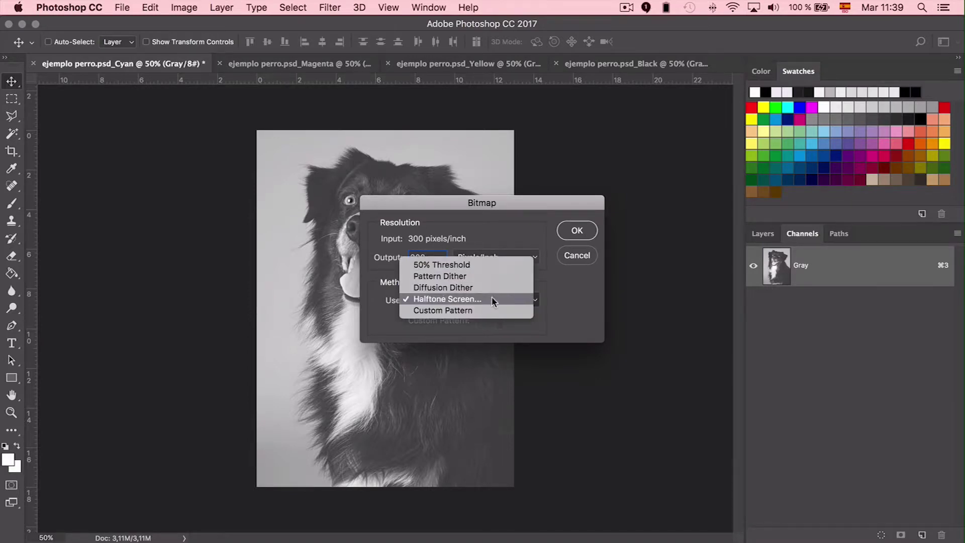
left_click(494, 297)
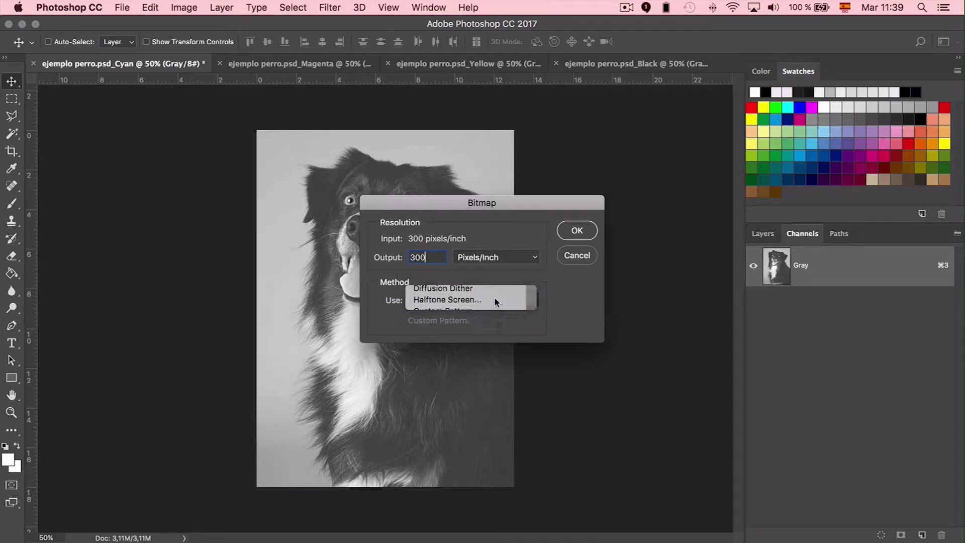
left_click(574, 230)
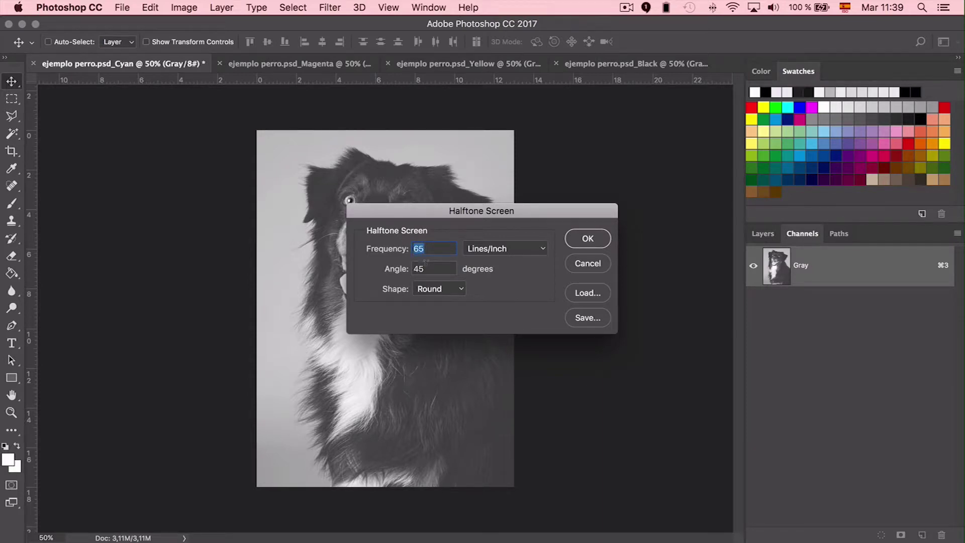
Apply a halftone screen to the Cyan document at 65 lines/inch, 75 degrees, with a Round dot shape
key("Tab")
type("75")
left_click(449, 289)
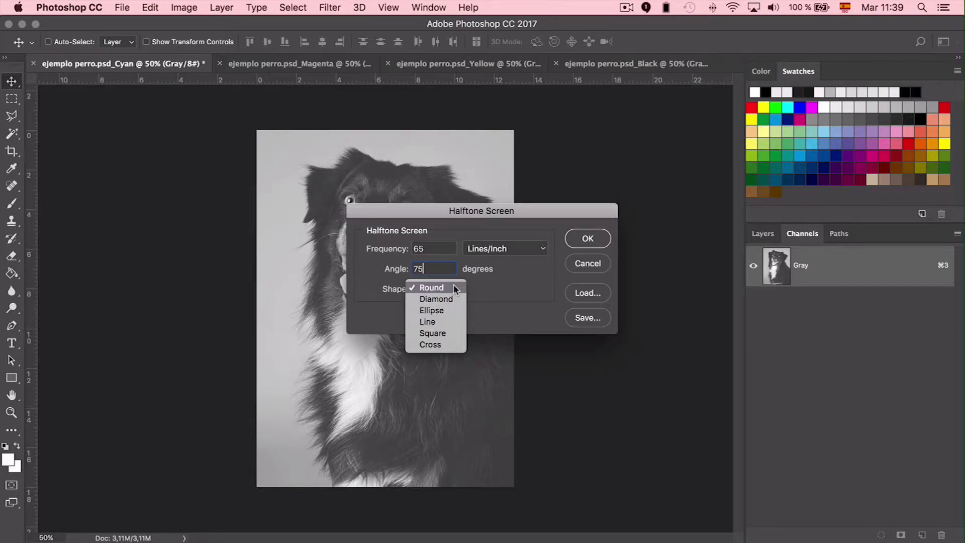
left_click(454, 286)
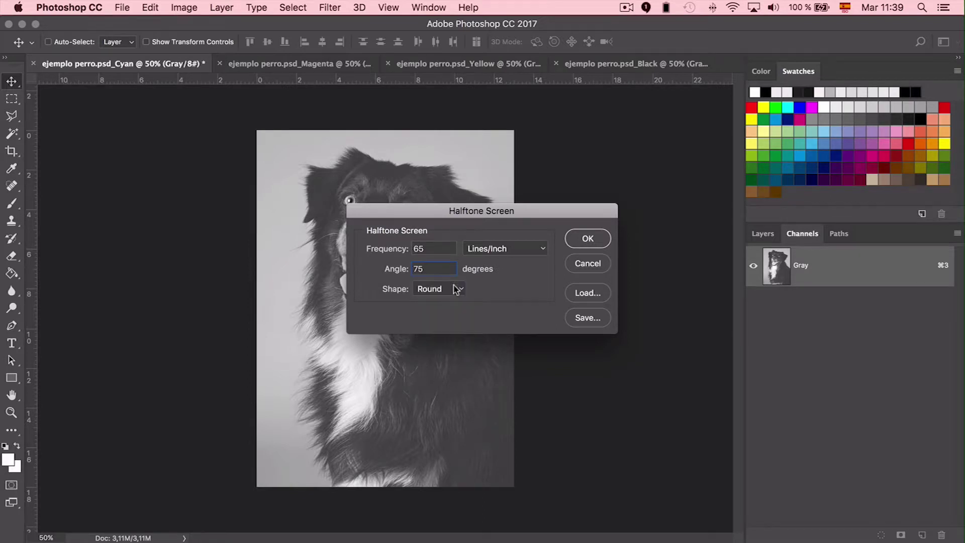
left_click(583, 241)
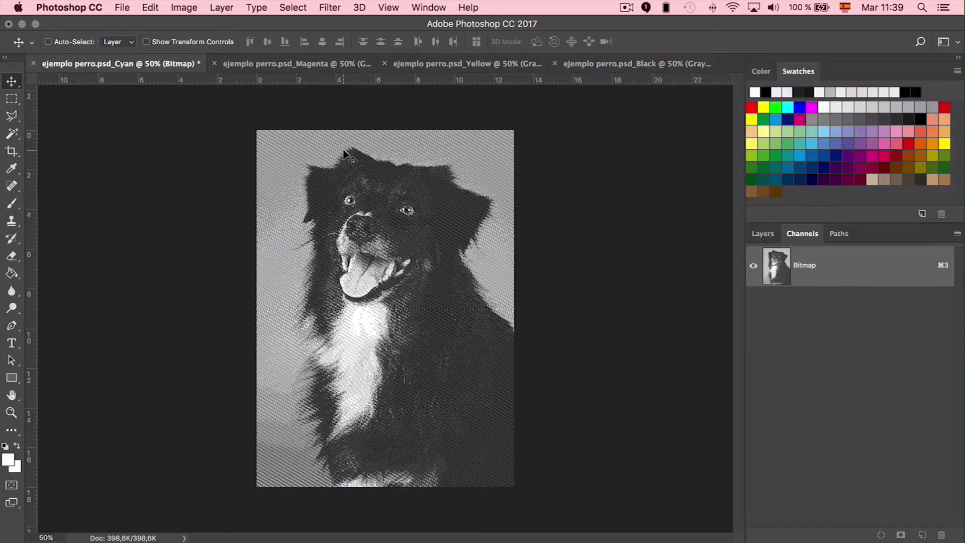
Examine the Cyan bitmap's halftone dots up close across the dog's fur, background edge and eye
key("super+plus")
key("super+plus")
key("super+plus")
key("super+plus")
key("super+plus")
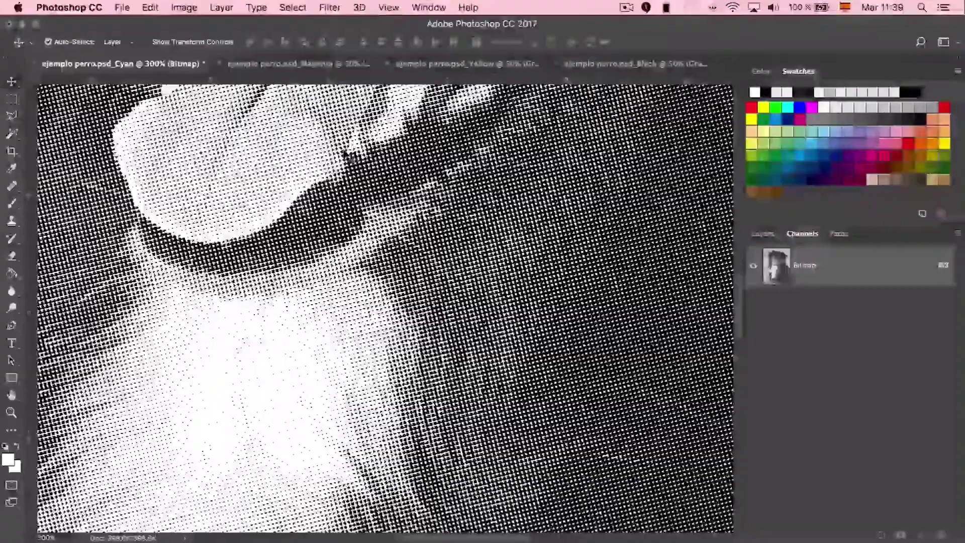
key("super+plus")
scroll(415, 248, "right", 10)
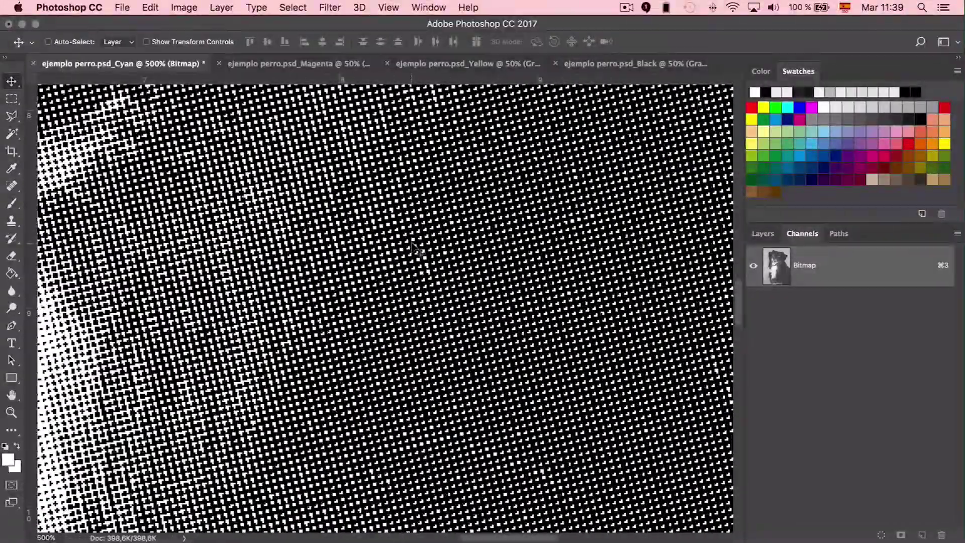
scroll(416, 248, "right", 5)
scroll(415, 248, "left", 15)
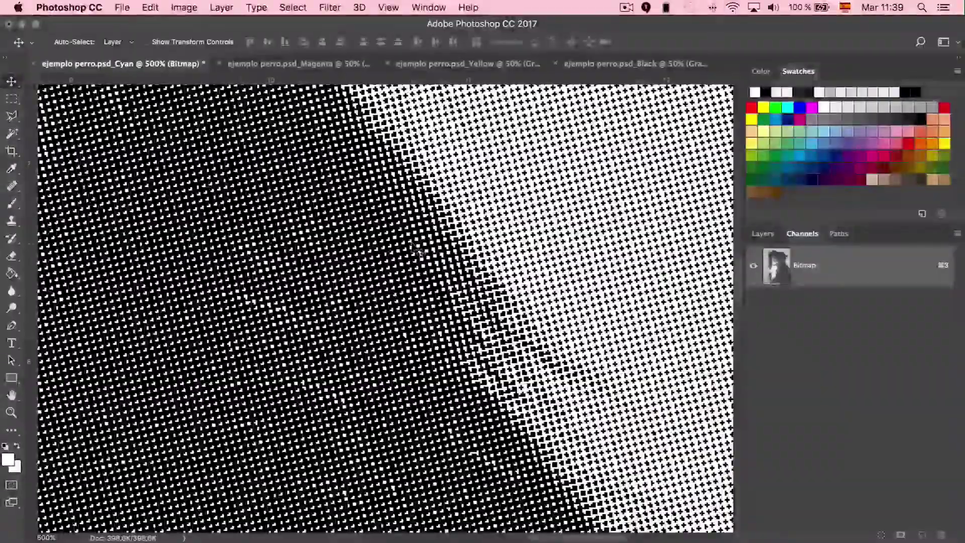
scroll(415, 247, "left", 5)
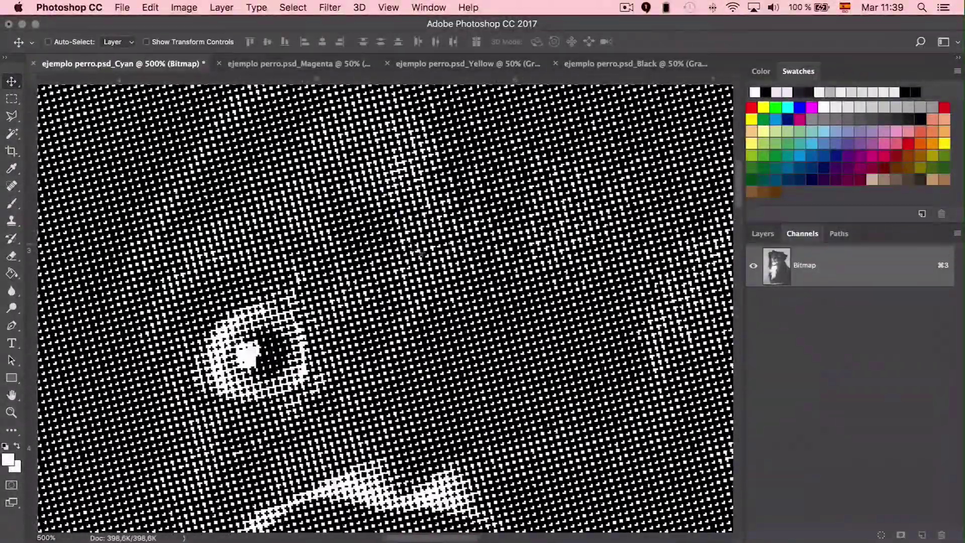
key("super+1")
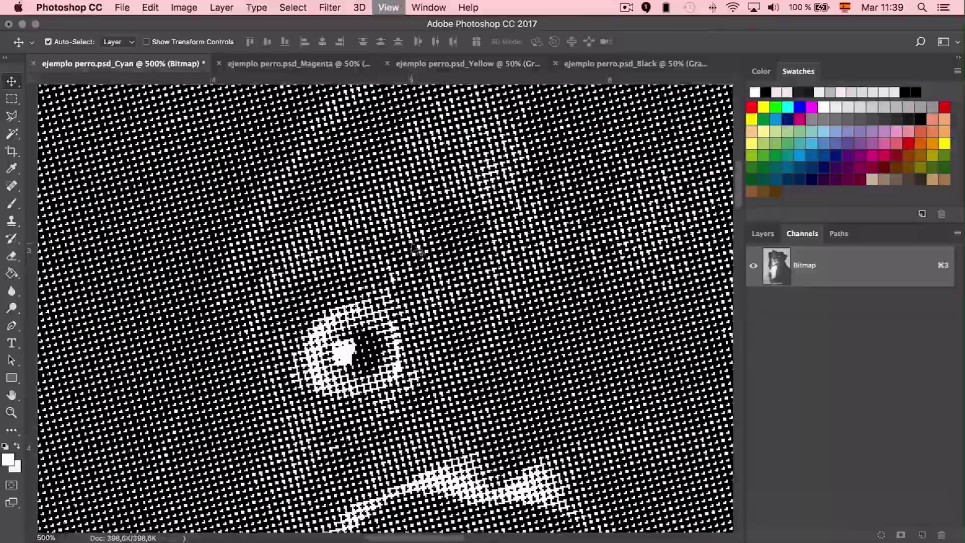
key("super+minus")
scroll(415, 248, "down", 5)
scroll(413, 247, "down", 2)
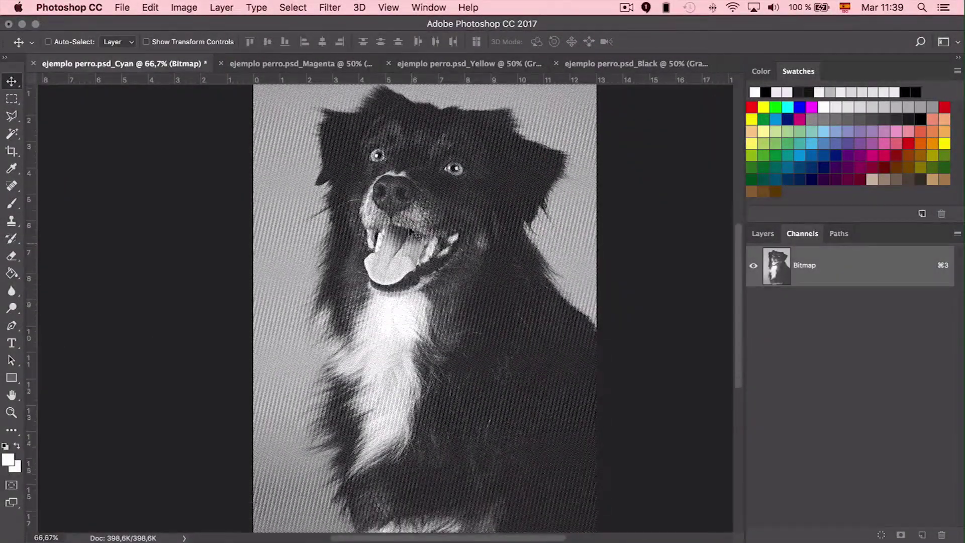
Convert the Magenta document to a 300 pixels/inch bitmap with a Round halftone screen at 65 lines/inch and 15 degrees
left_click(270, 62)
left_click(184, 7)
mouse_move(201, 24)
left_click(316, 28)
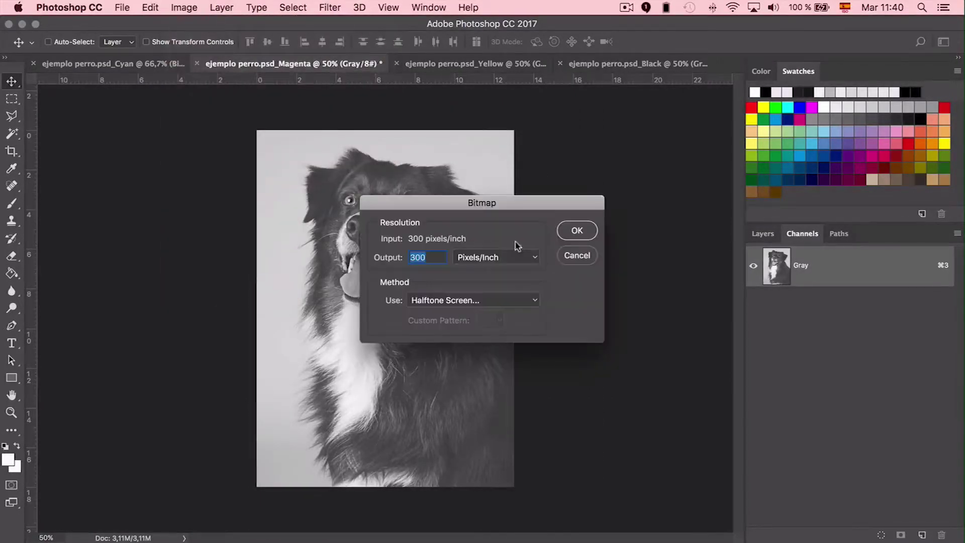
left_click(577, 230)
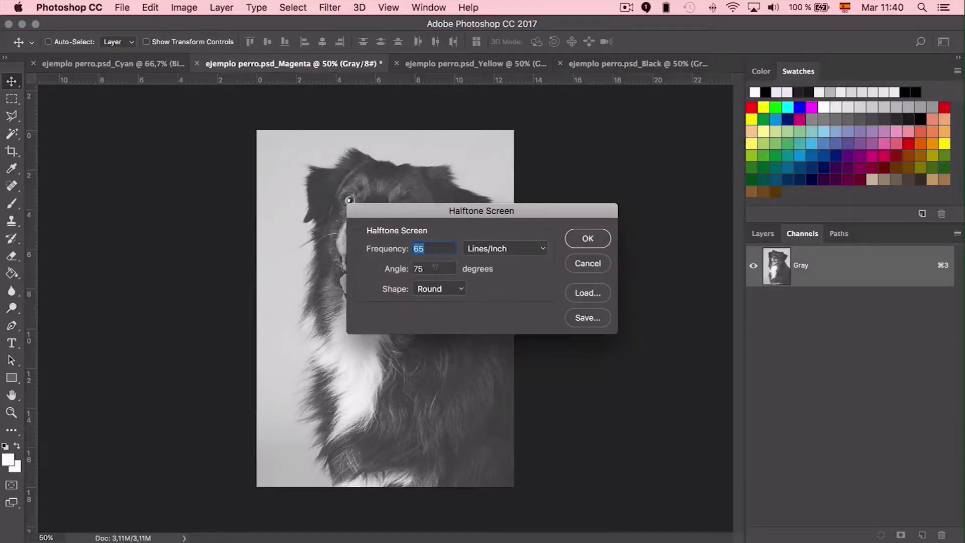
key("Tab")
type("15")
left_click(588, 239)
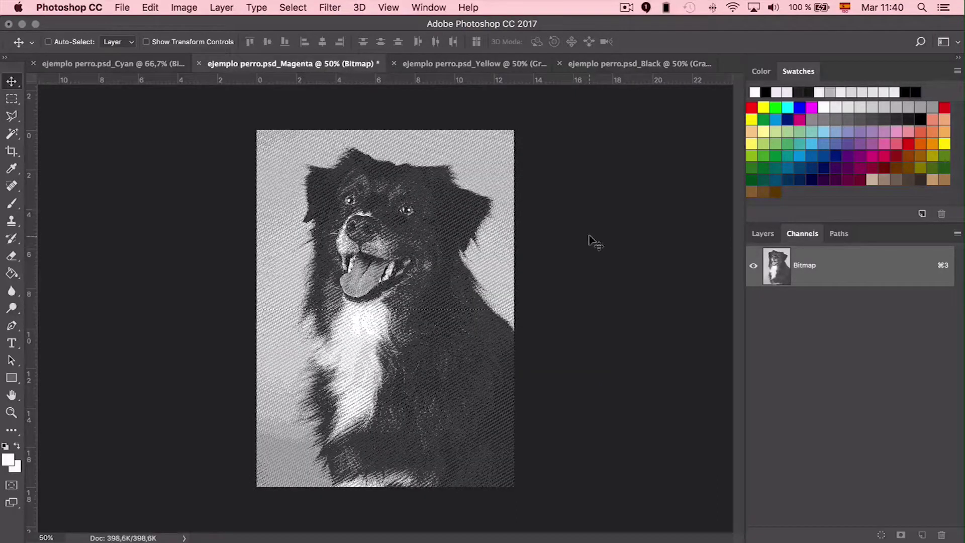
Convert the Yellow document to a 300 pixels/inch bitmap with a Round halftone screen at 65 lines/inch and 105 degrees
left_click(472, 64)
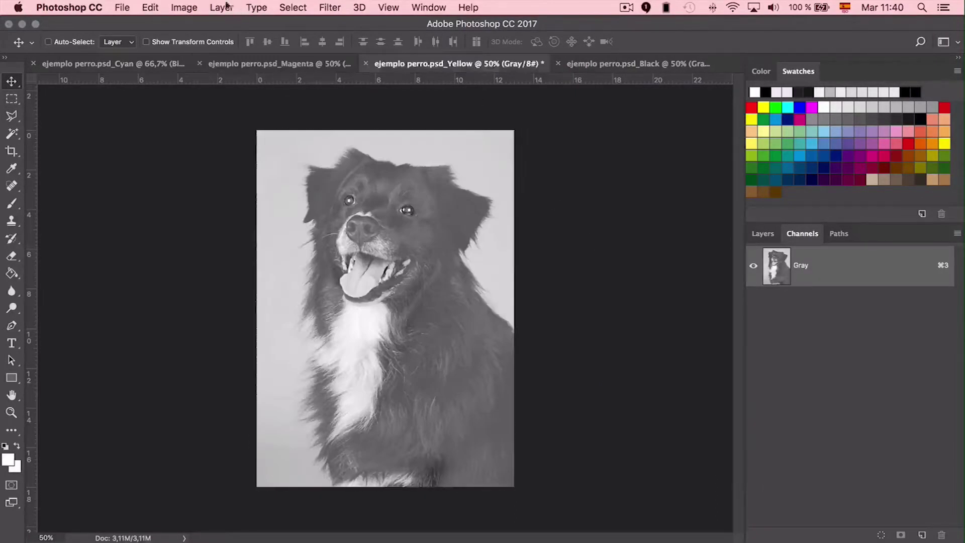
left_click(185, 7)
mouse_move(211, 23)
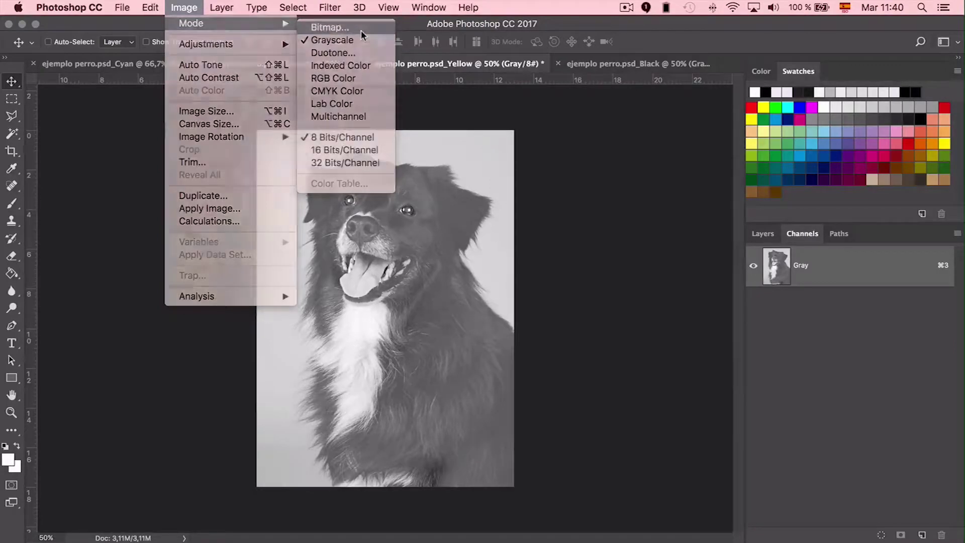
left_click(361, 30)
left_click(567, 230)
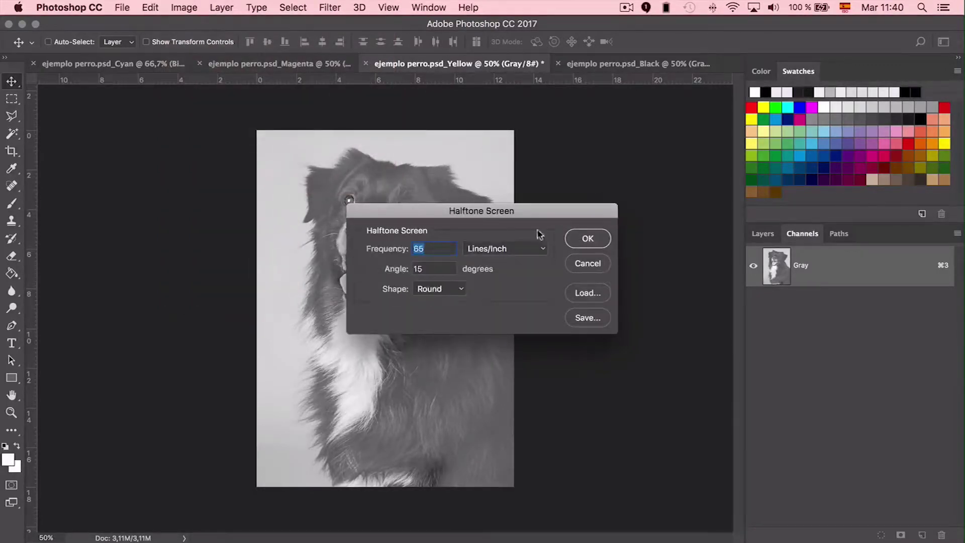
key("Tab")
left_click(587, 240)
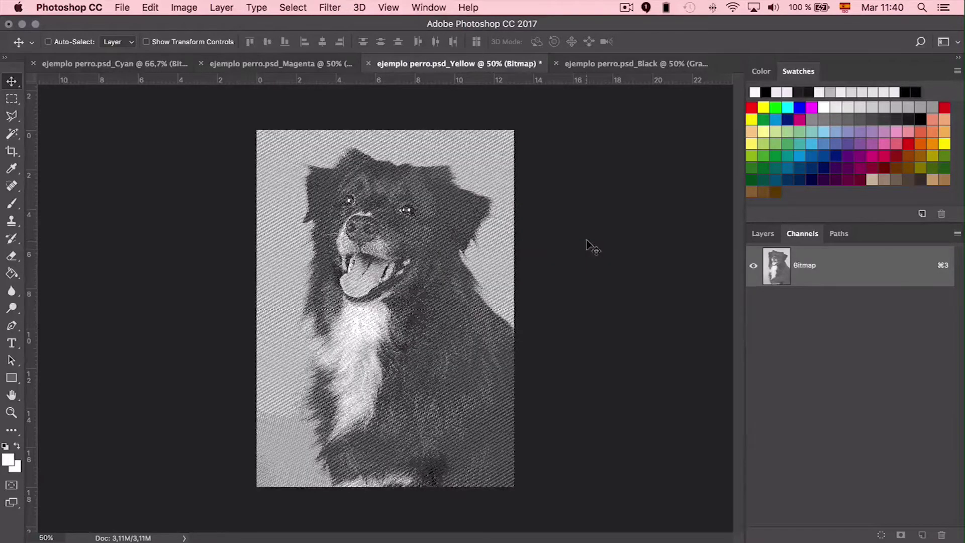
Convert the Black document to a 300 pixels/inch bitmap with a Round 65 lines/inch halftone screen, using a new screen angle
left_click(623, 65)
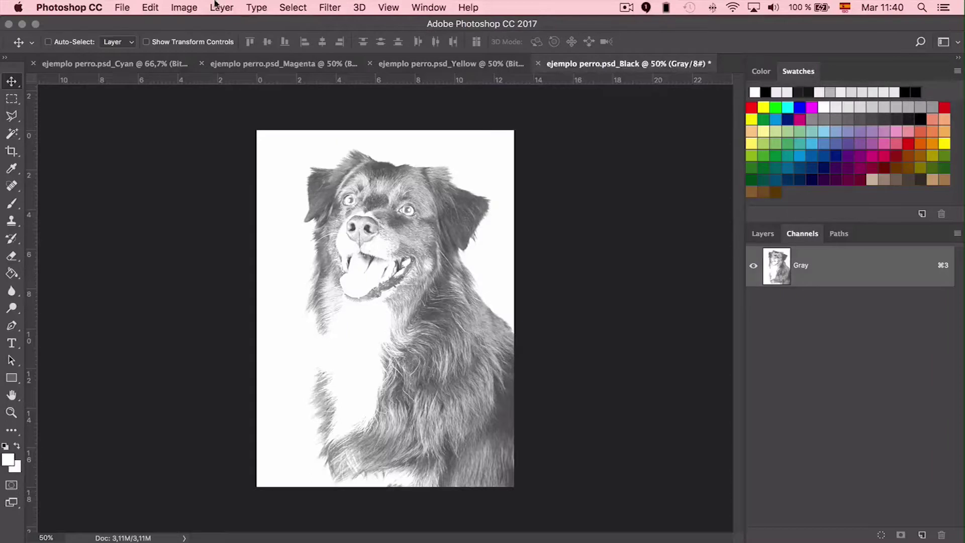
left_click(197, 6)
mouse_move(200, 45)
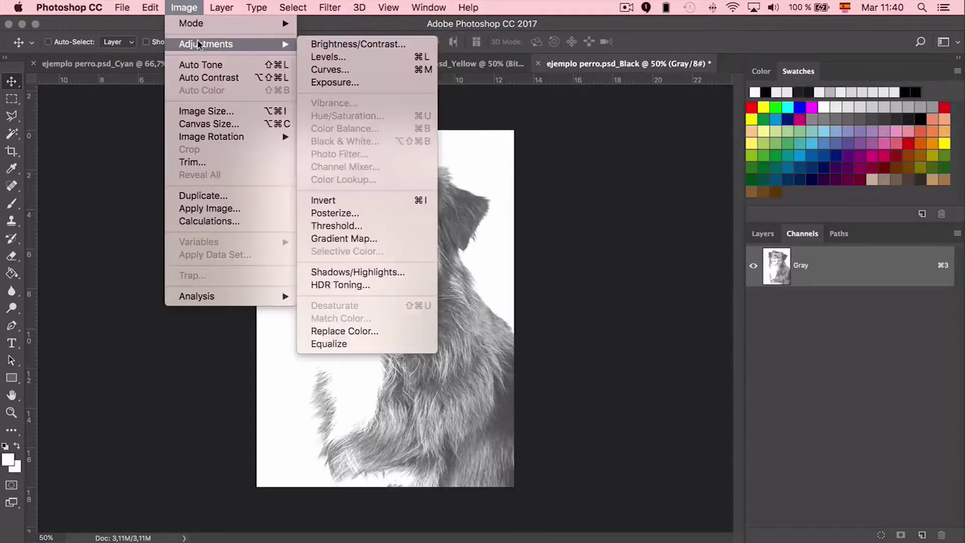
mouse_move(276, 23)
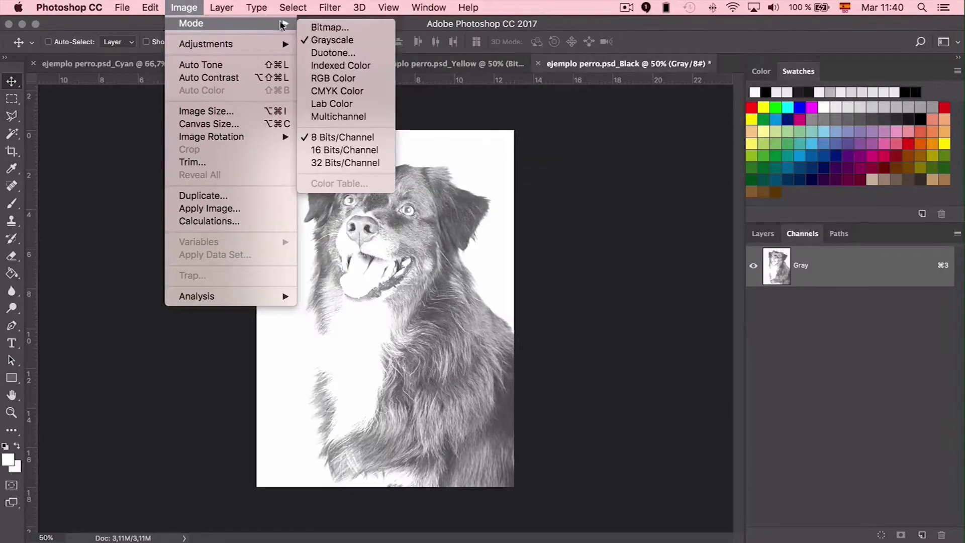
left_click(344, 29)
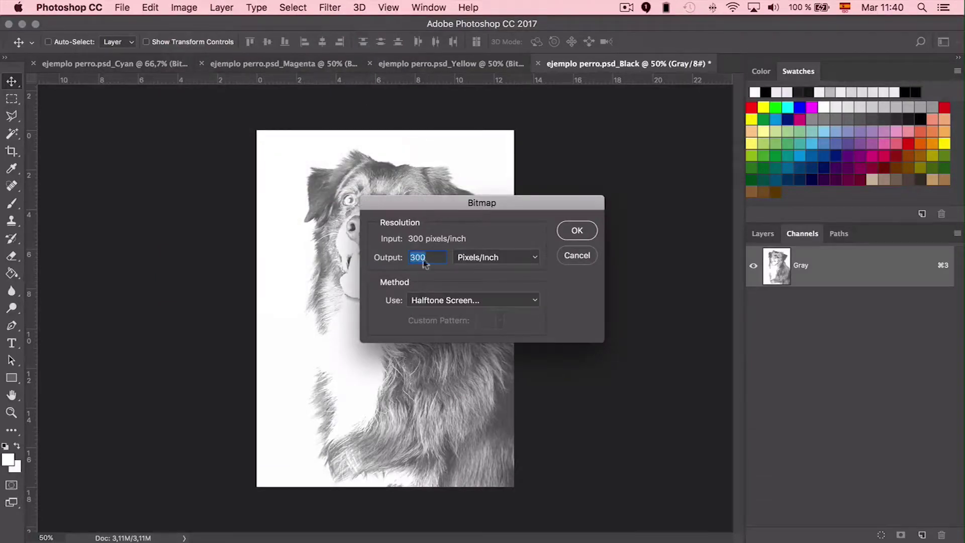
left_click(577, 231)
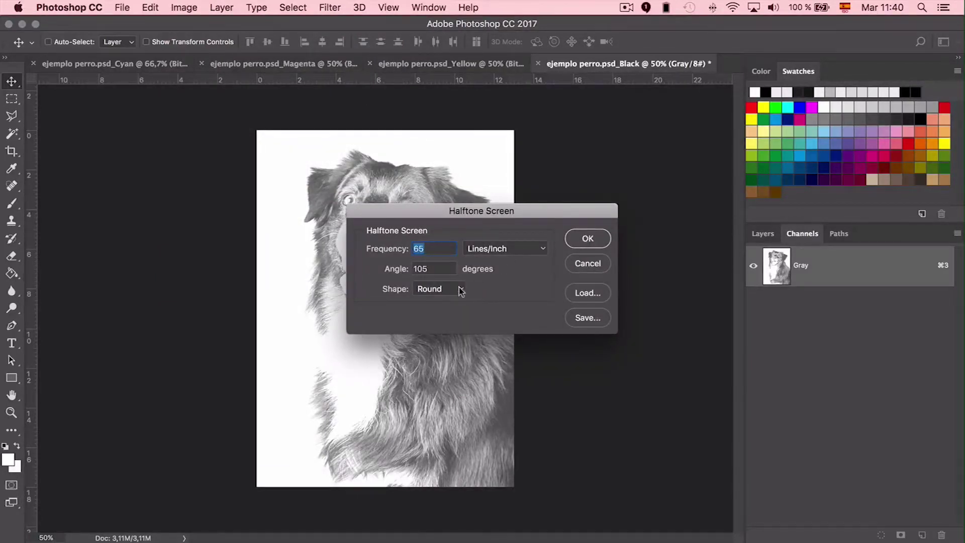
key("Tab")
type("4")
left_click(574, 240)
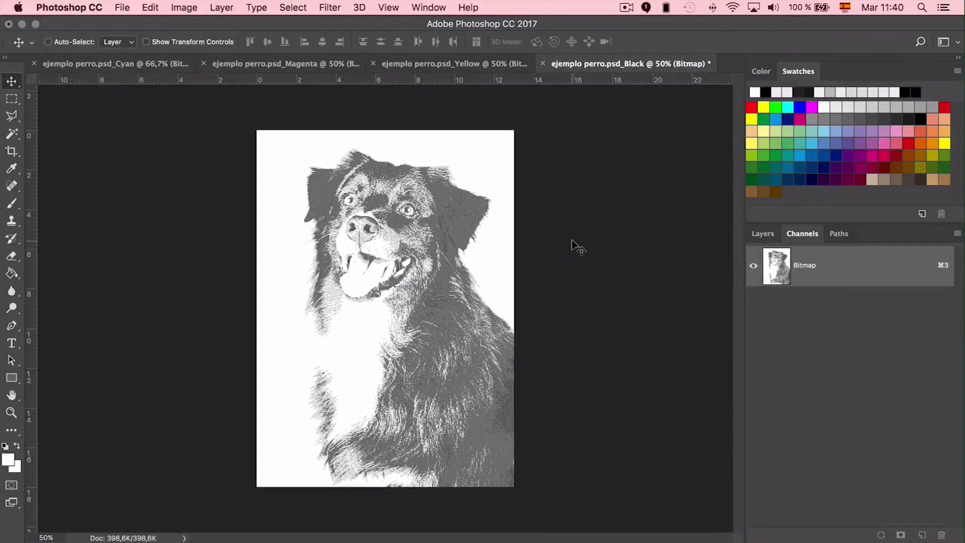
Examine the halftone patterns of the Black, Yellow, Magenta and Cyan bitmap documents at different magnifications
key("z")
left_click(483, 300)
left_click_drag(427, 306, 428, 190)
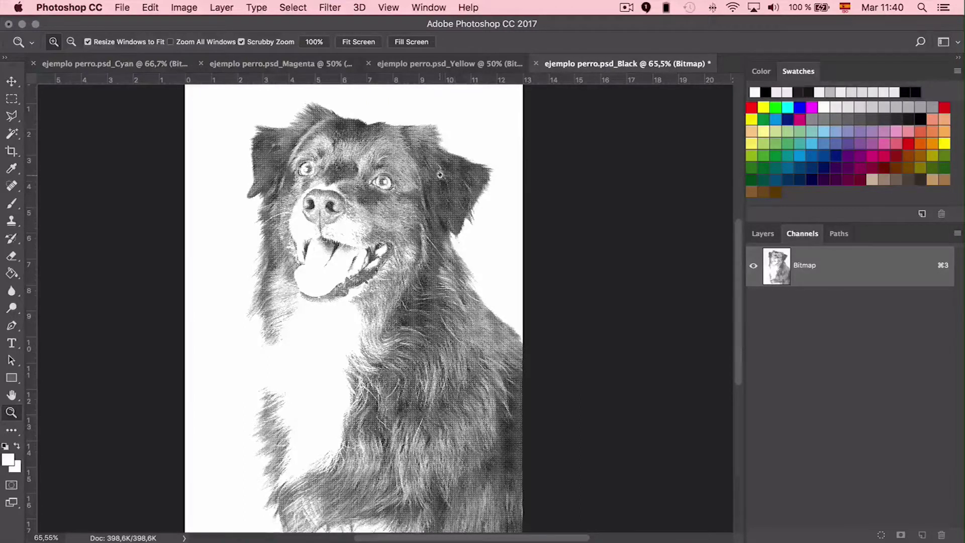
left_click(11, 81)
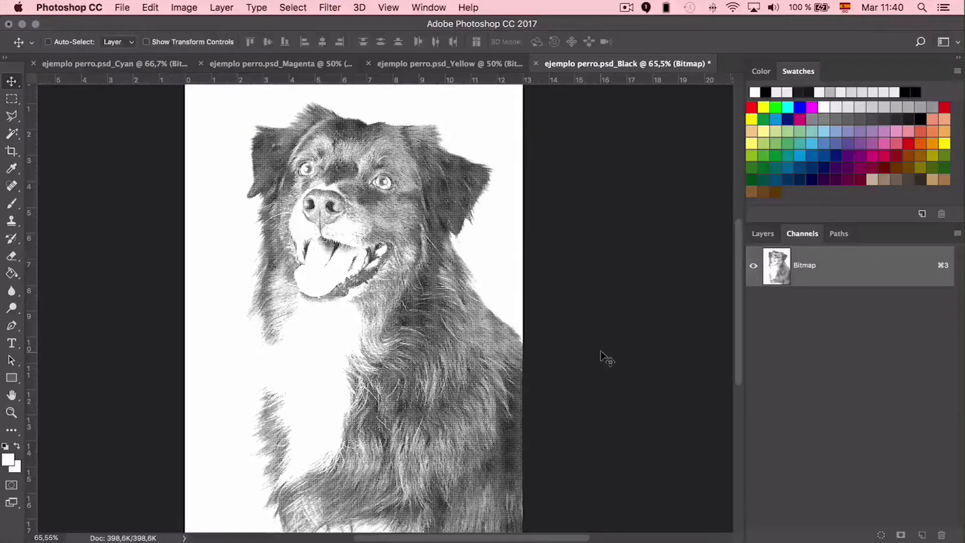
key("z")
mouse_move(601, 349)
left_mouse_down()
mouse_move(617, 329)
mouse_move(597, 351)
mouse_move(603, 340)
left_mouse_up()
left_click(468, 63)
left_click_drag(470, 362, 484, 338)
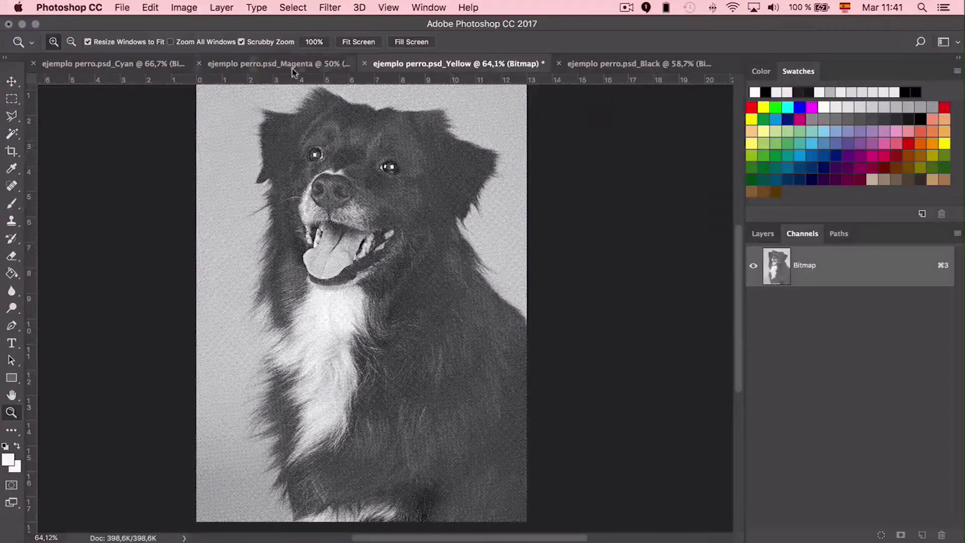
left_click(293, 63)
left_click(135, 64)
left_click(291, 64)
left_click(444, 65)
left_click(577, 66)
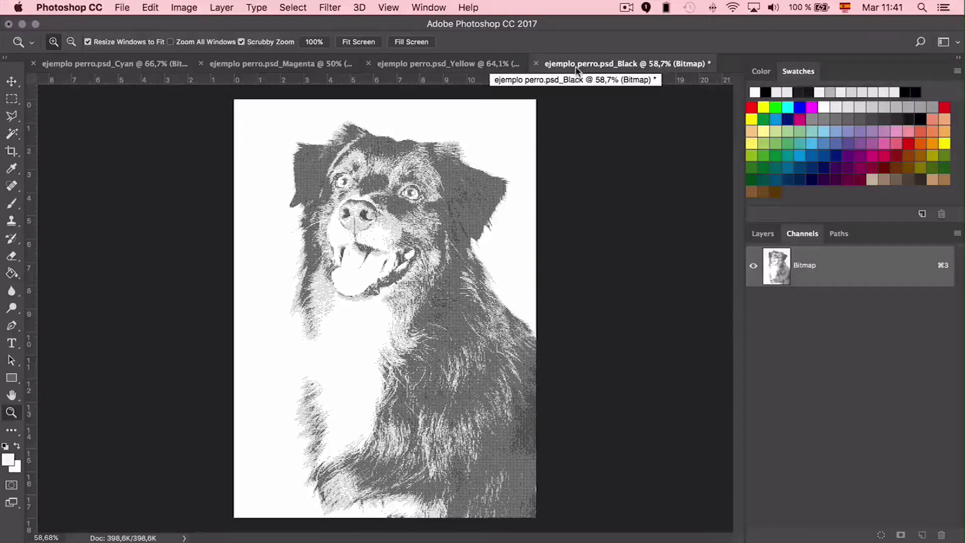
Check the PNG export settings for the Black bitmap document without exporting it
left_click(123, 5)
mouse_move(174, 193)
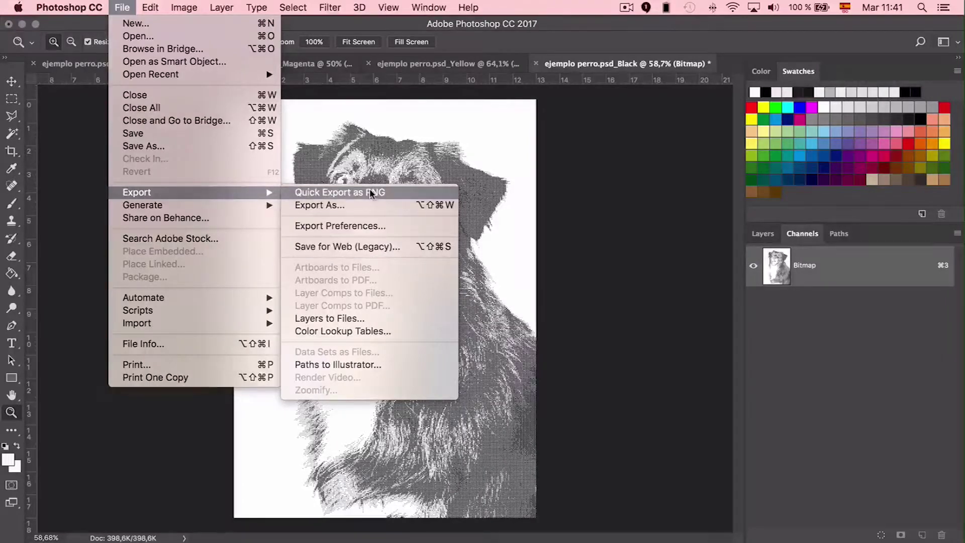
left_click(362, 206)
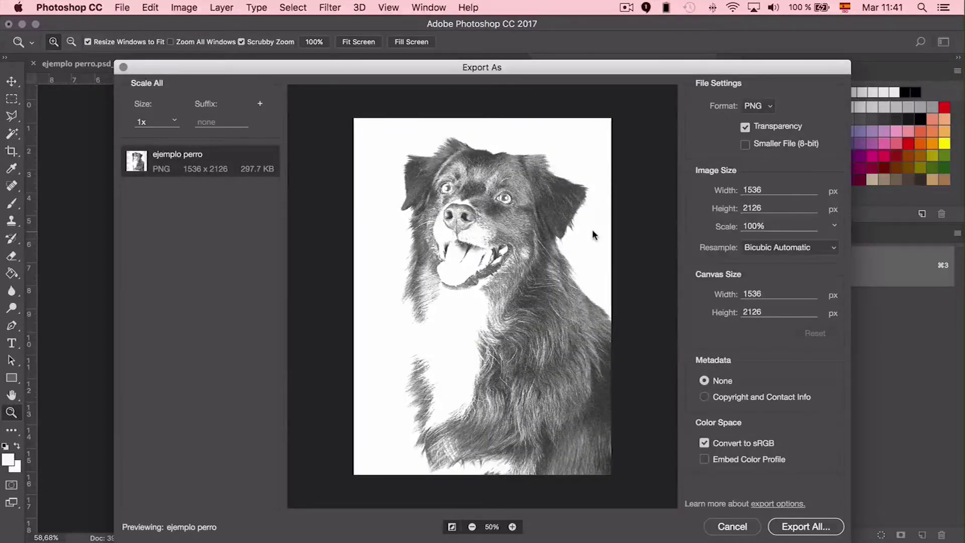
left_click(728, 527)
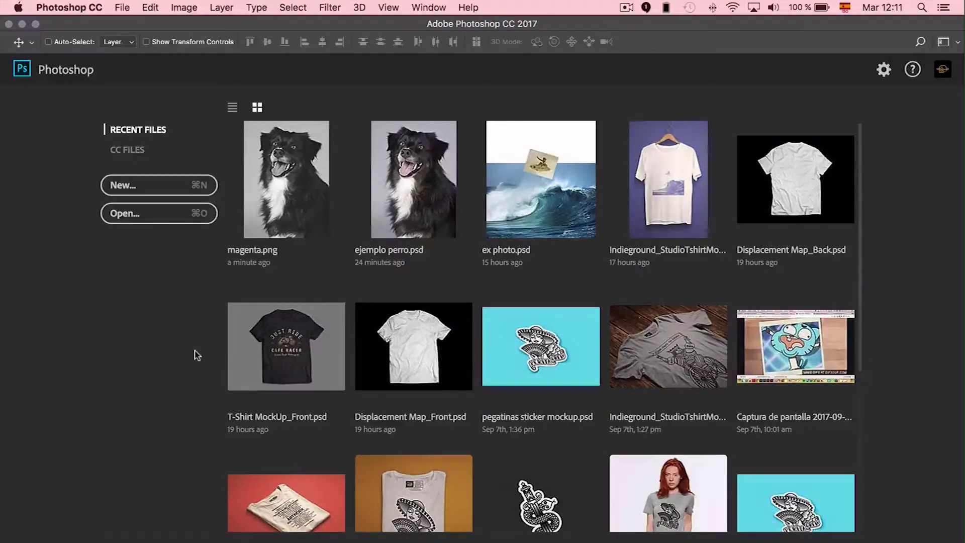
Open cian.png from the Descargas folder, leaving it as is without color management
left_click(128, 4)
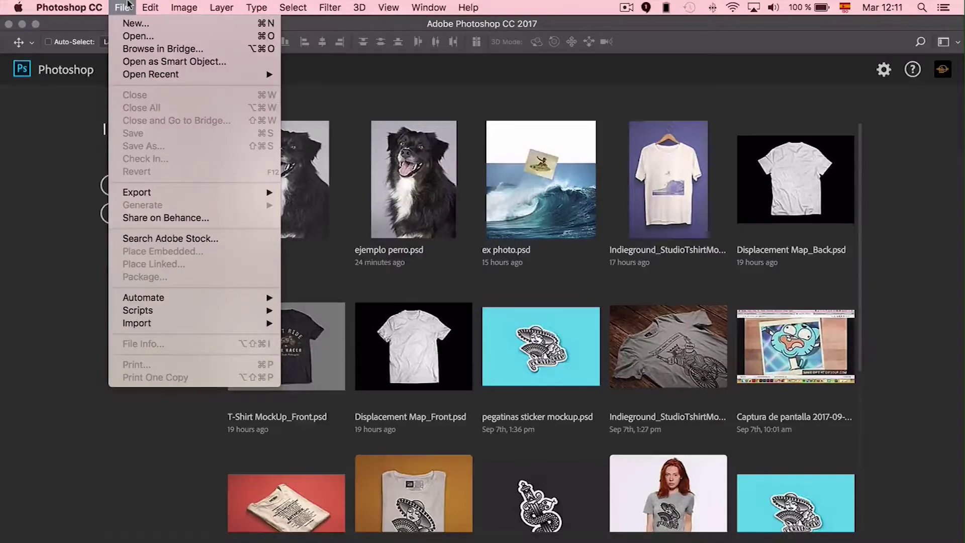
left_click(135, 36)
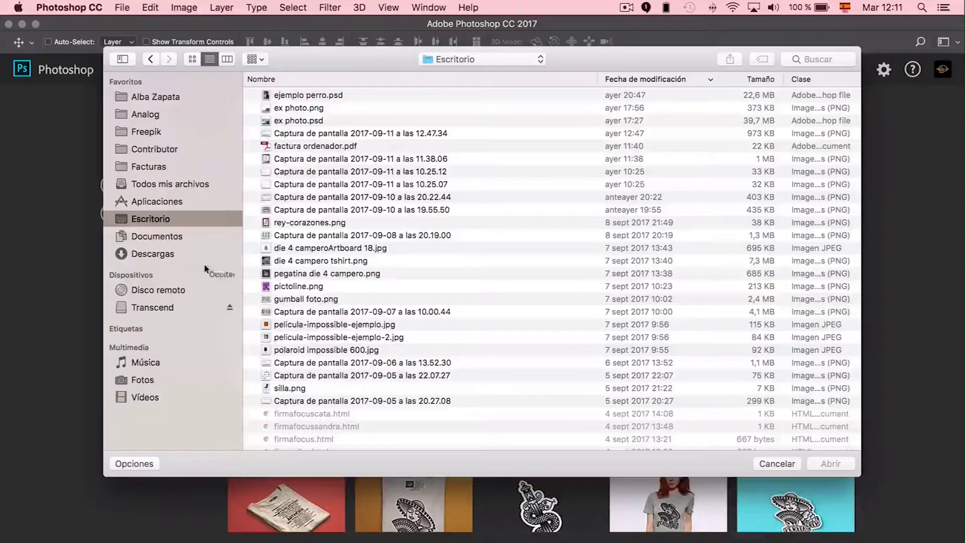
left_click(156, 253)
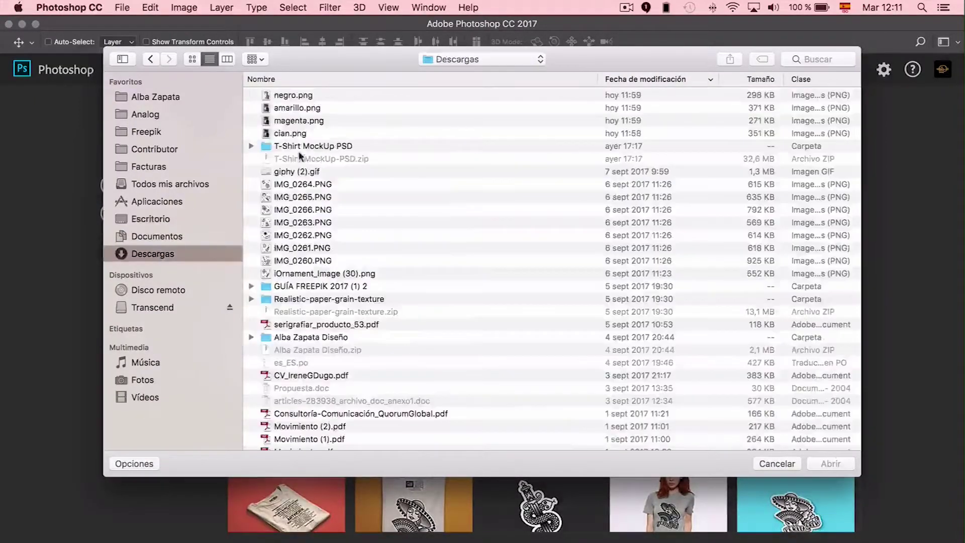
left_click(302, 133)
left_click(831, 463)
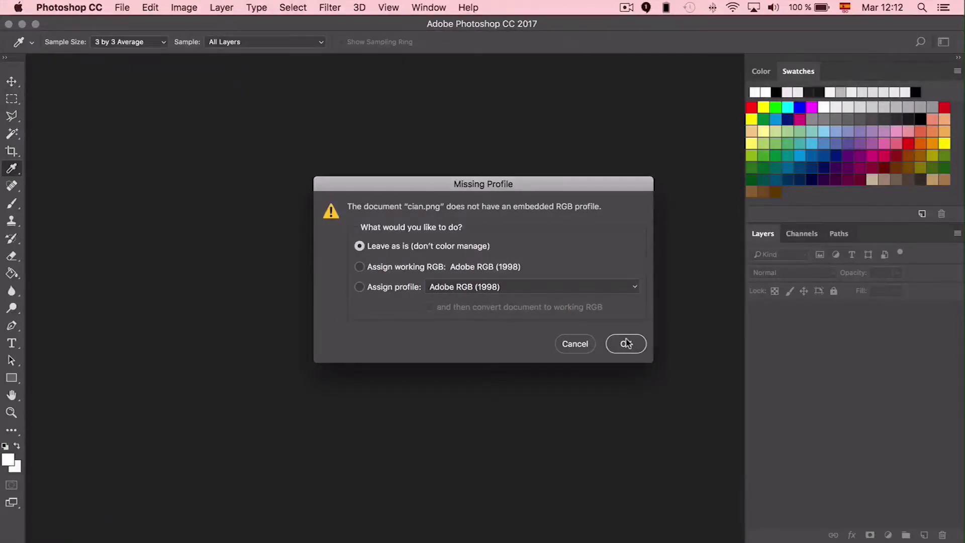
left_click(626, 343)
key("v")
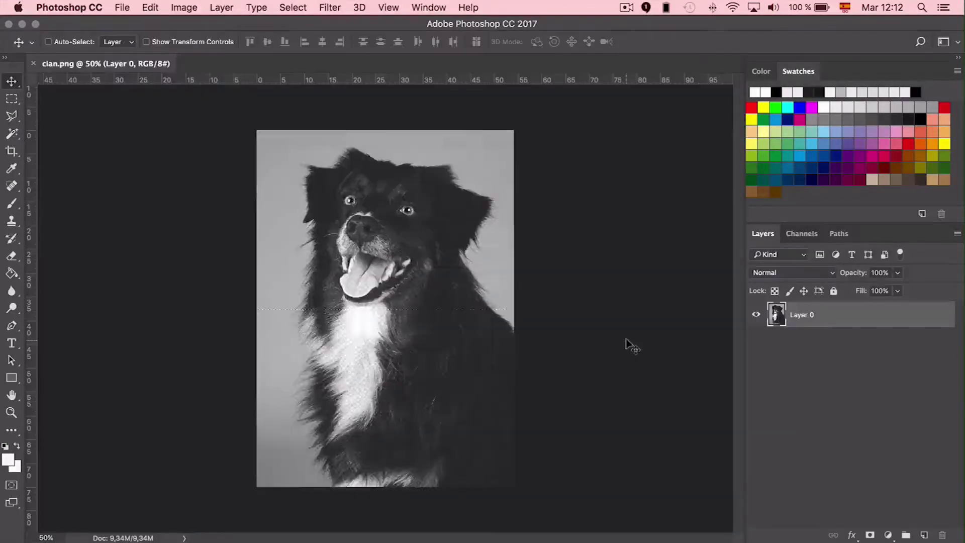
Select all the white areas of the cyan halftone with the Magic Wand at tolerance 0 and delete them
left_click(800, 234)
left_click(764, 237)
key("super+equal")
key("super+equal")
key("super+equal")
key("super+equal")
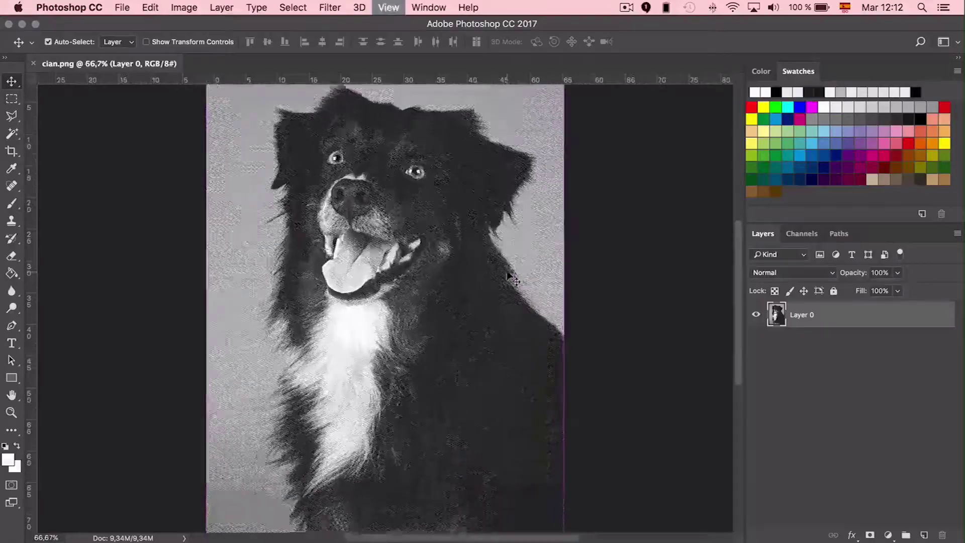
key("super+equal")
key("super+equal")
key("super+equal")
key("super+equal")
key("super+equal")
key("super+equal")
key("super+equal")
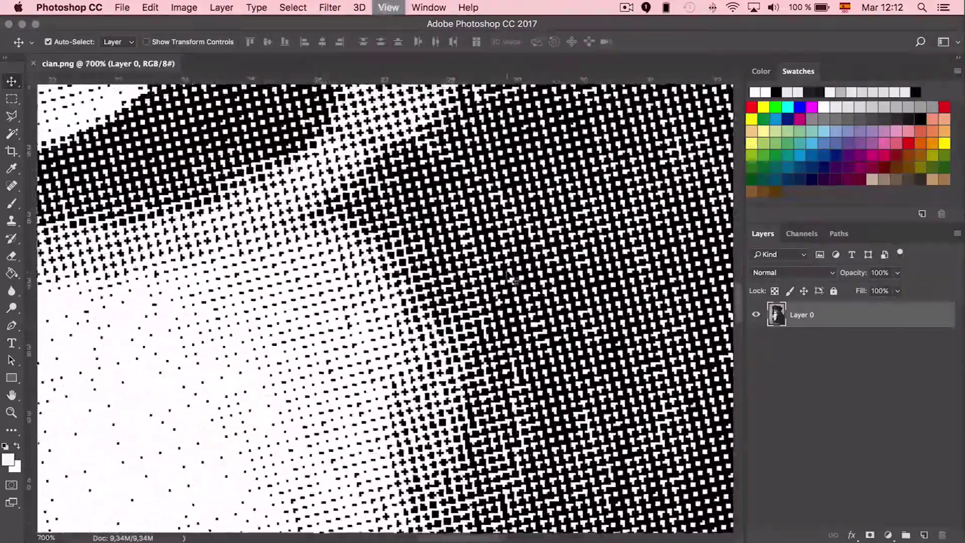
key("super+equal")
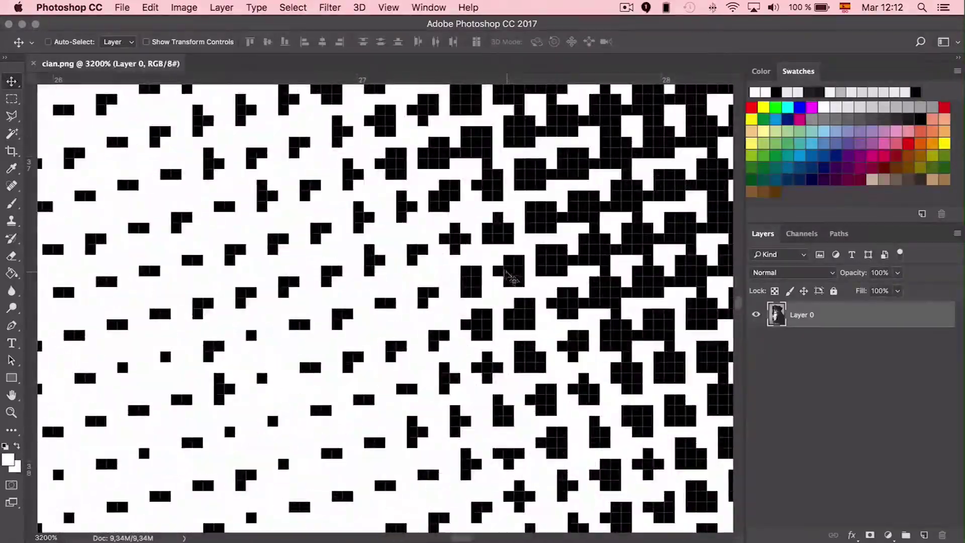
left_click(12, 133)
left_click_drag(300, 42, 288, 42)
type("0")
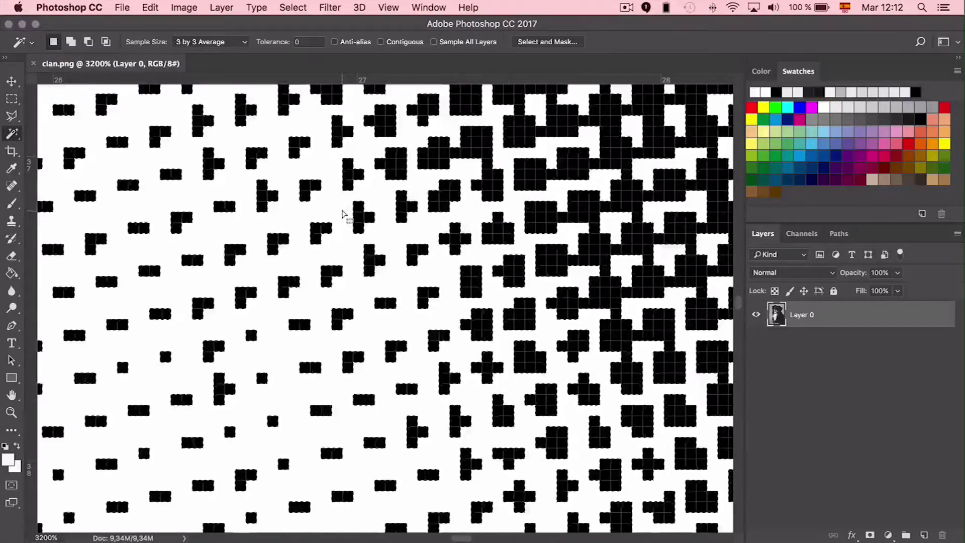
left_click(343, 214)
key("Delete")
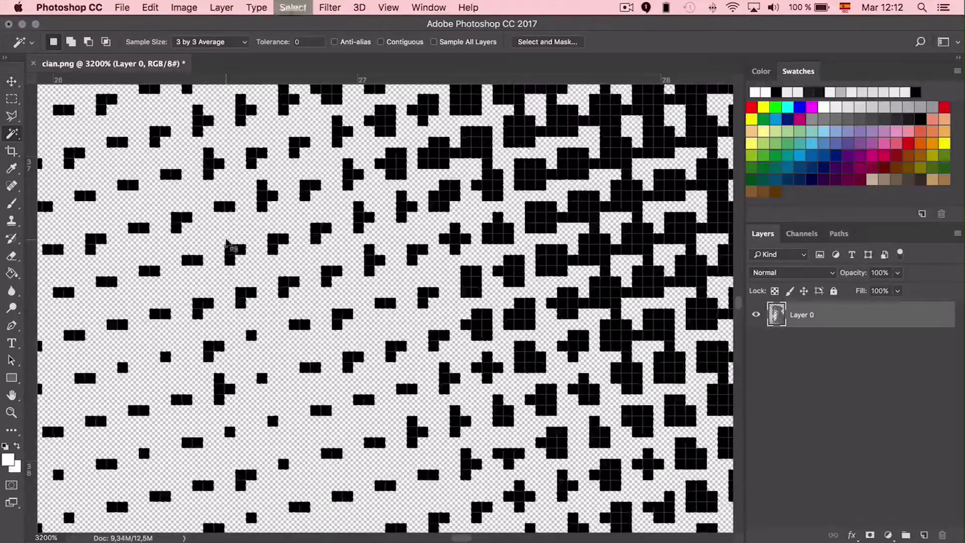
Add a Color Overlay effect with Normal blend mode and 100% opacity to the cyan halftone layer
scroll(273, 229, "down", 6)
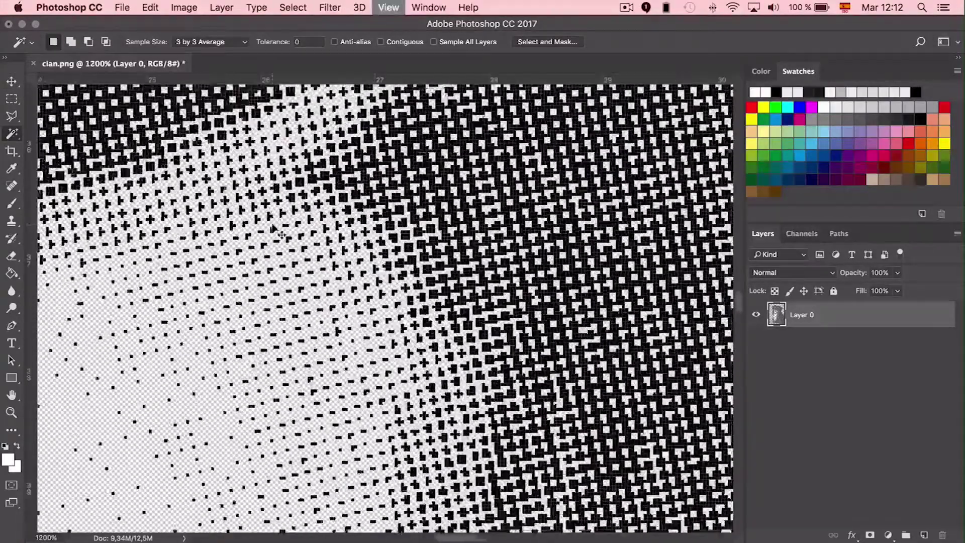
scroll(273, 228, "down", 2)
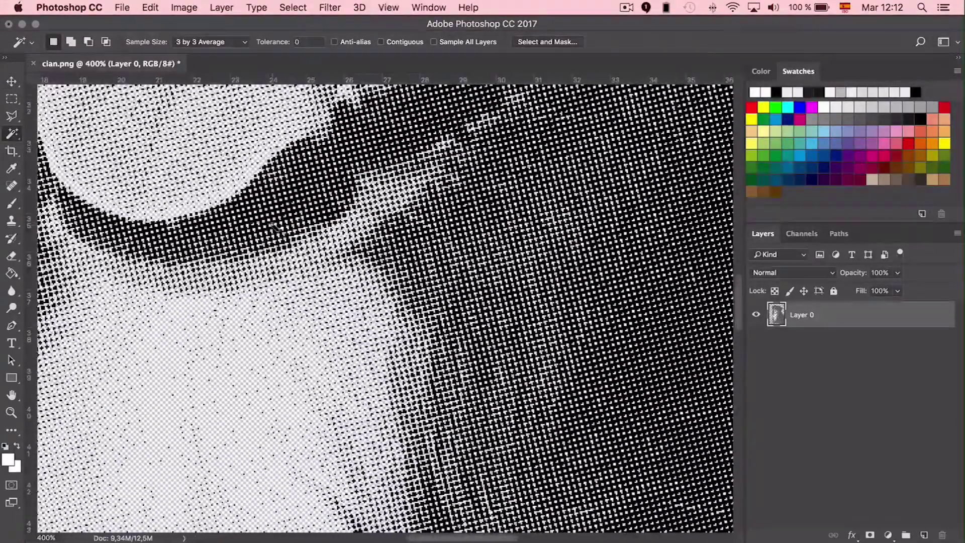
scroll(273, 227, "down", 2)
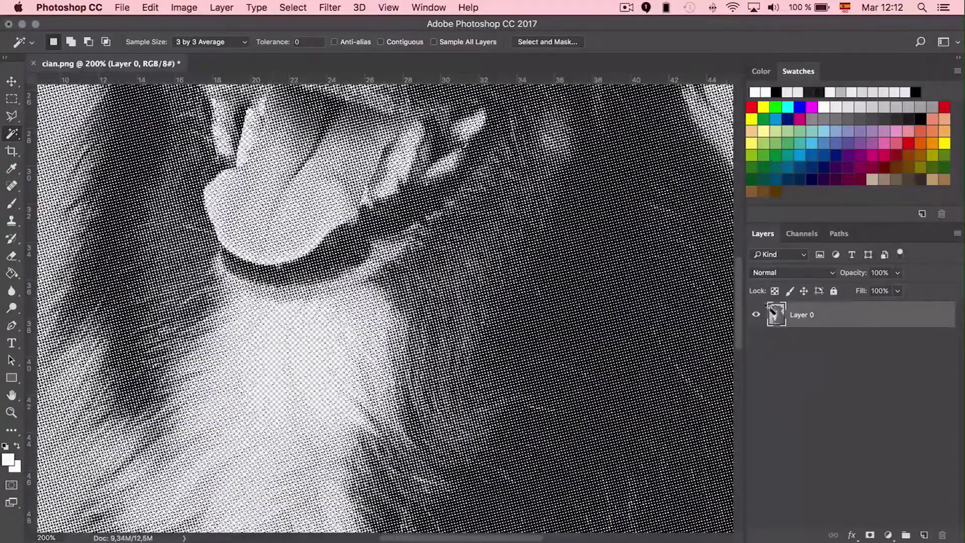
double_click(875, 314)
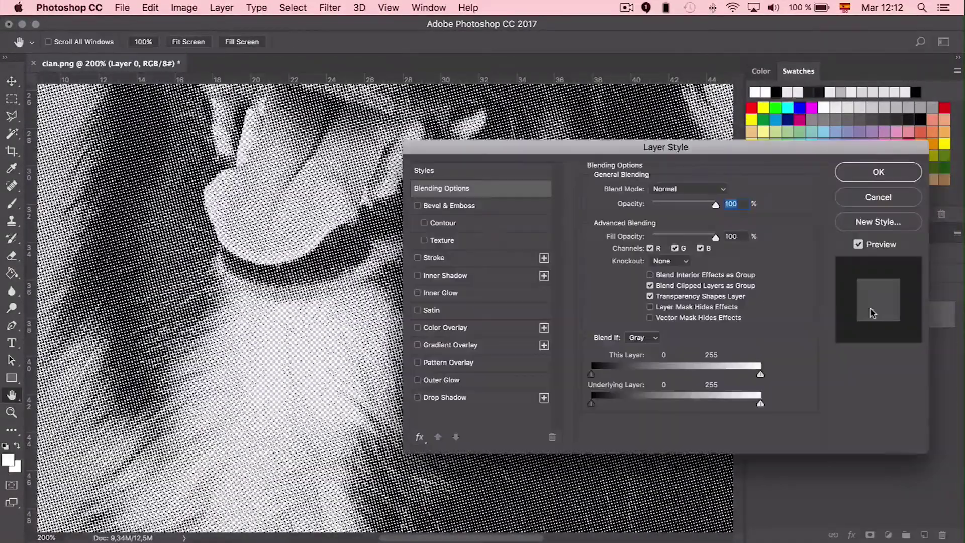
left_click(461, 327)
mouse_move(698, 207)
left_mouse_down()
mouse_move(656, 207)
mouse_move(704, 208)
left_mouse_up()
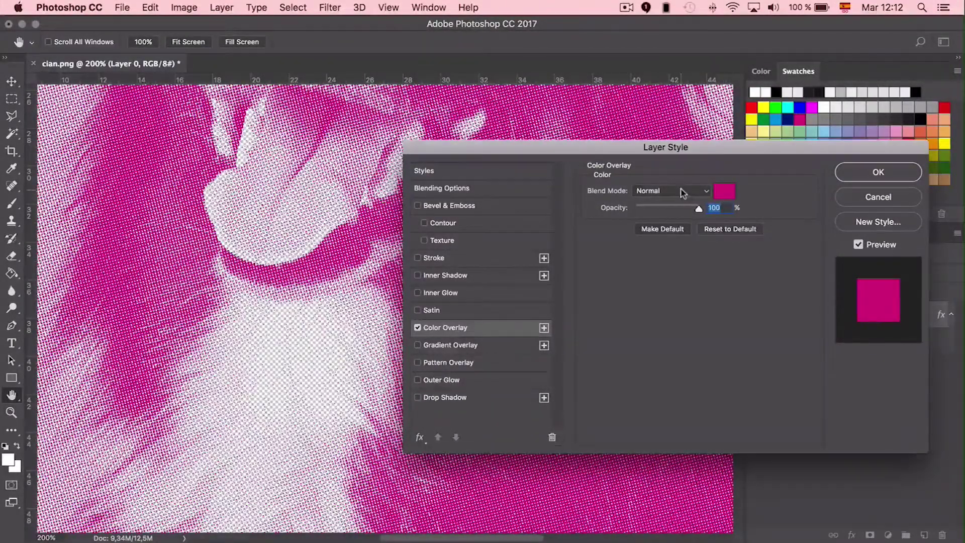
Set the overlay color to pure cyan, C 100, M 0, Y 0, K 0, and apply the layer style
left_click(724, 193)
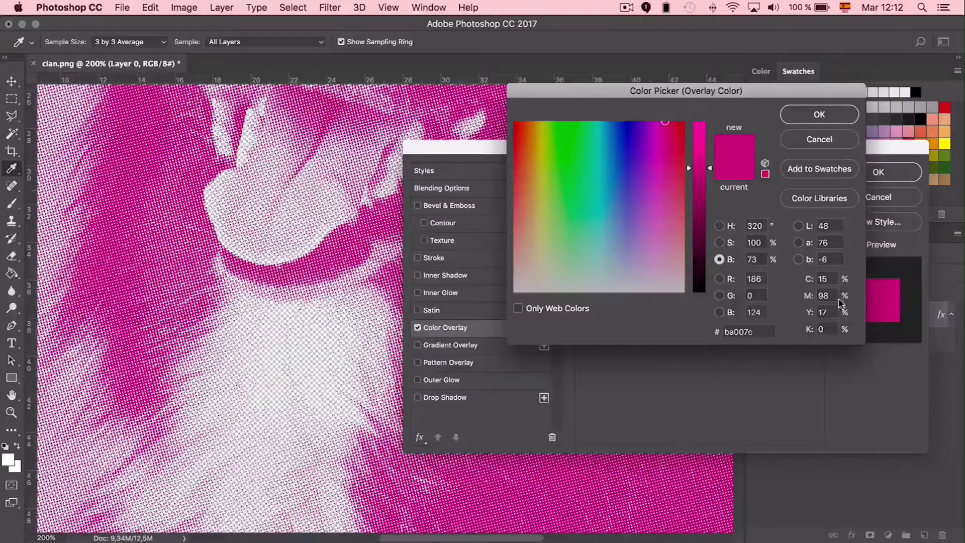
type("100")
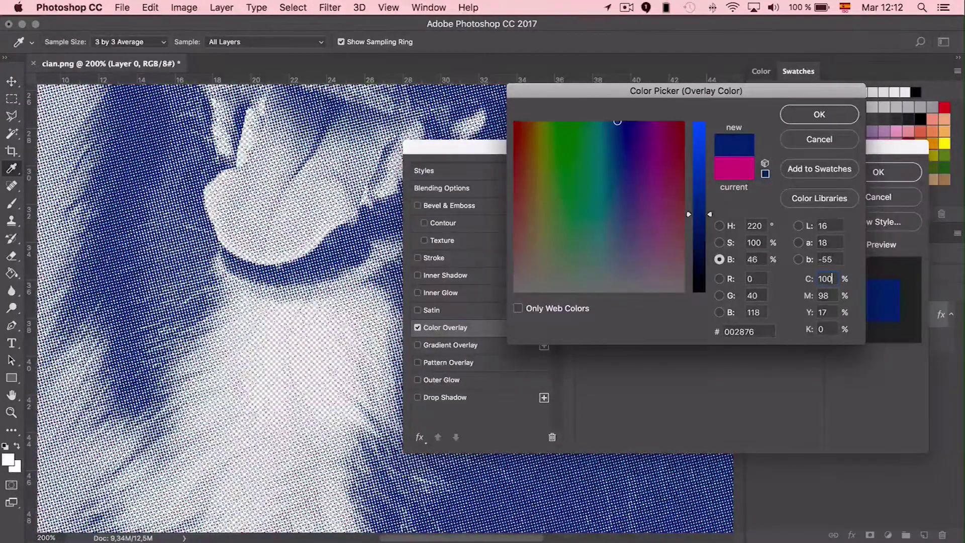
key("Tab")
type("0")
key("Tab")
type("0")
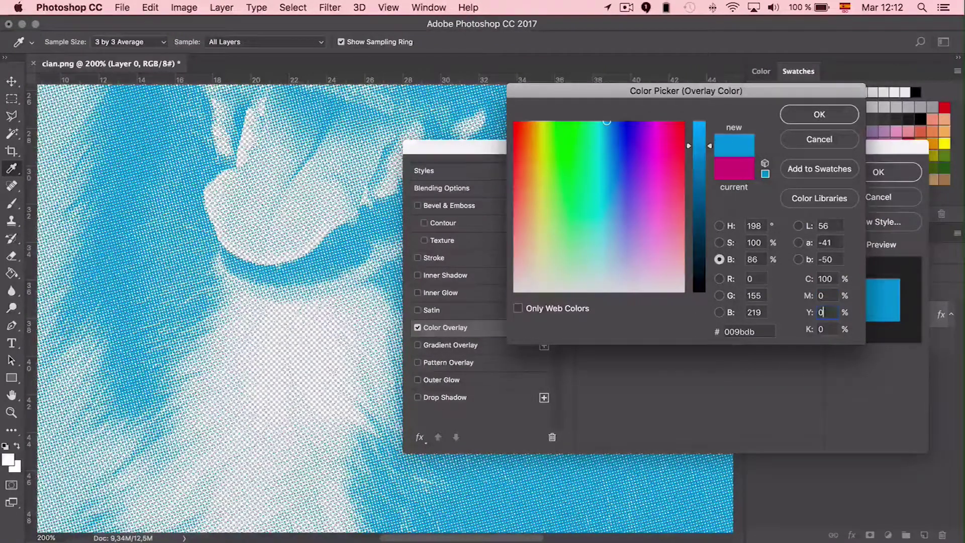
key("Tab")
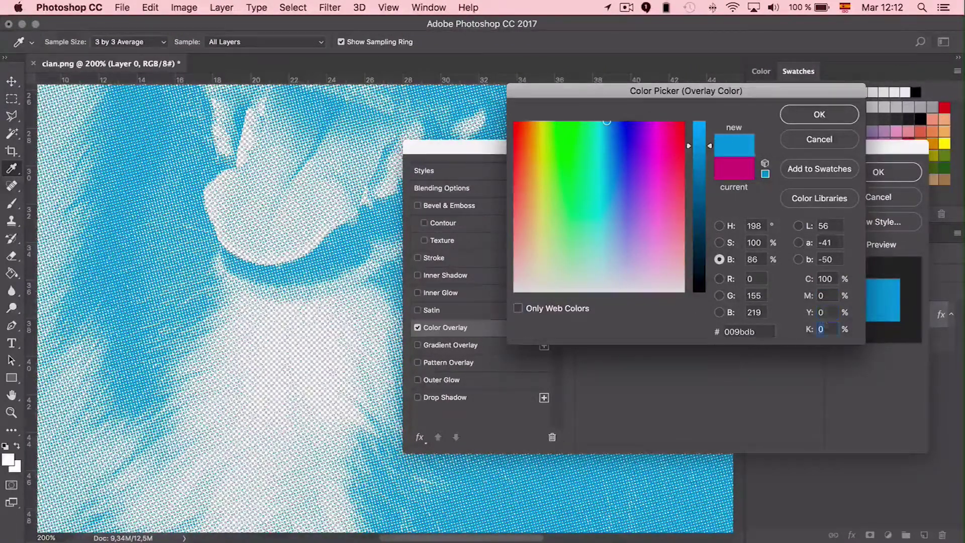
left_click(832, 117)
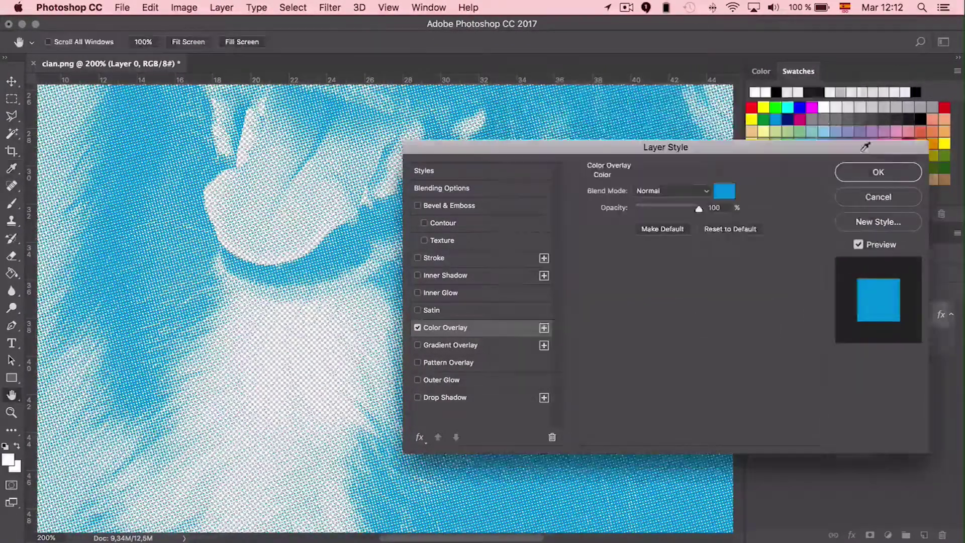
left_click(877, 172)
key("v")
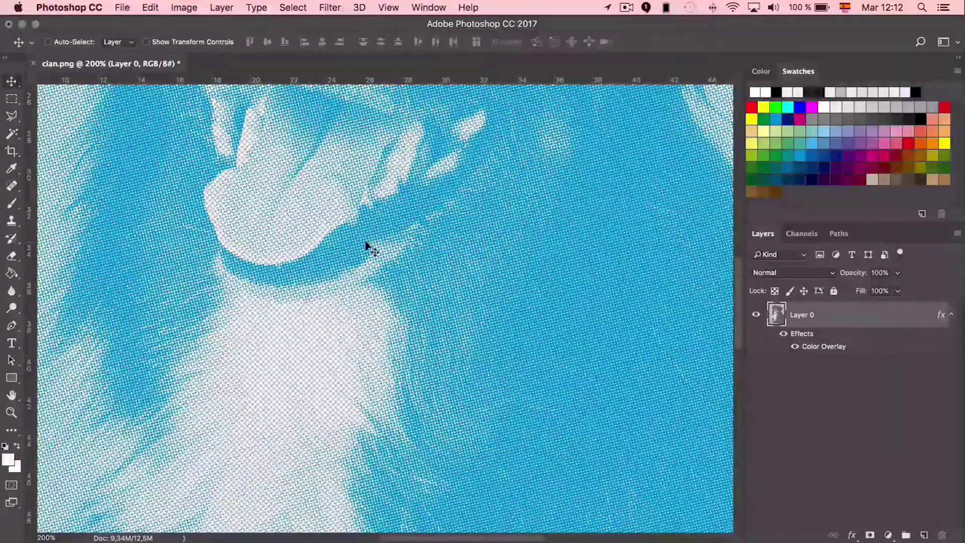
scroll(366, 244, "down", 3)
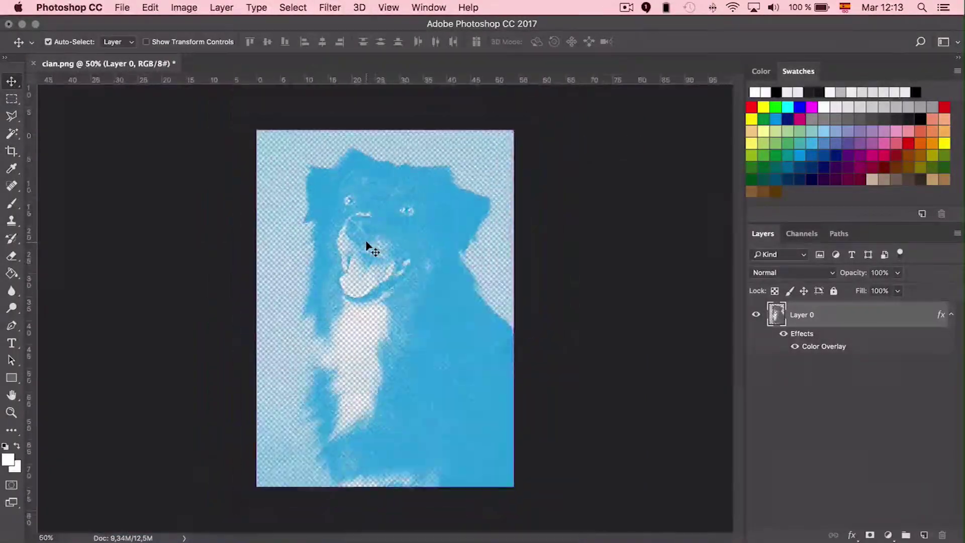
key("super+plus")
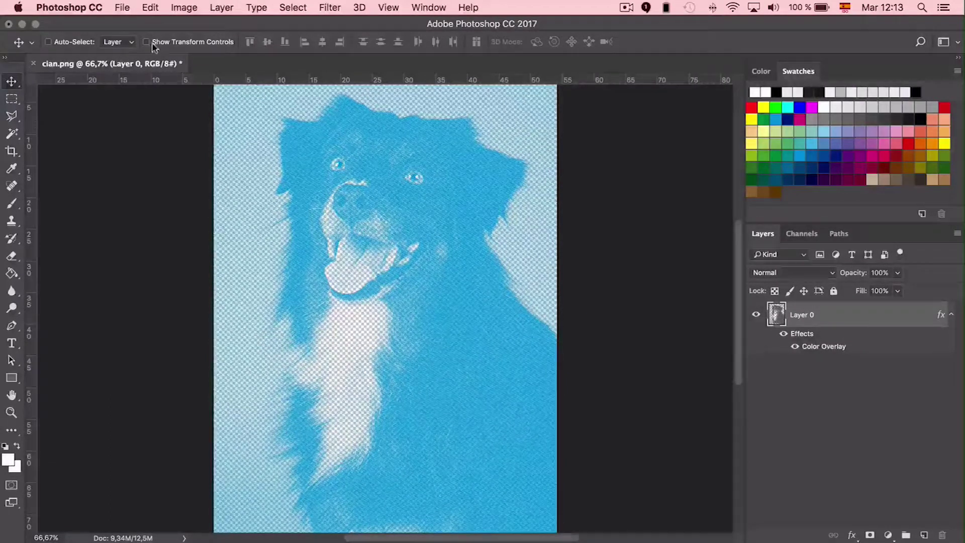
Open magenta.png from the Descargas folder, leaving it as is without color management
left_click(123, 8)
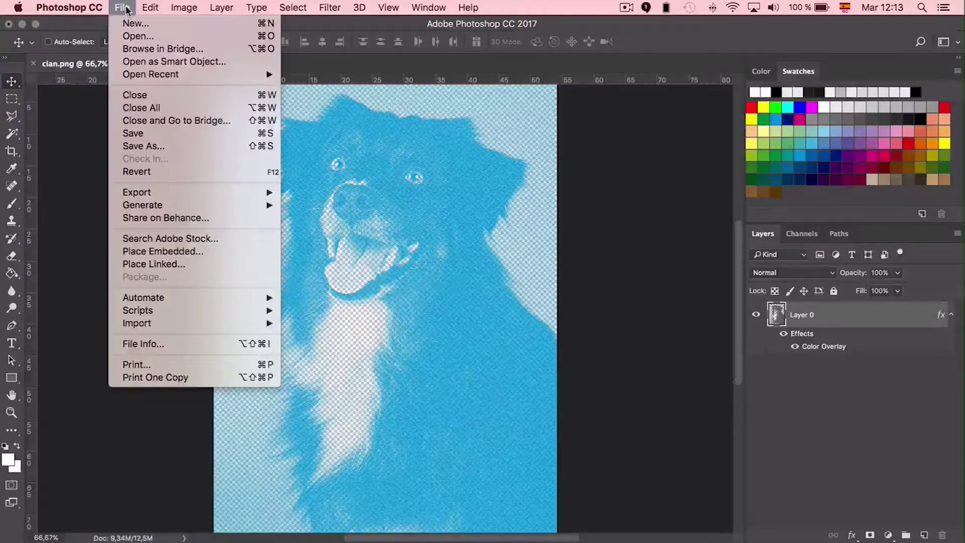
left_click(134, 35)
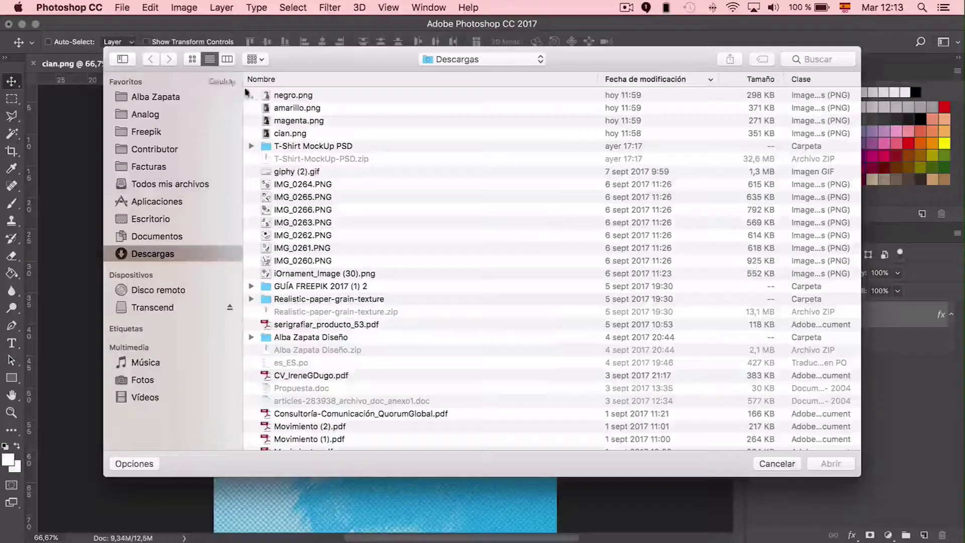
left_click(301, 123)
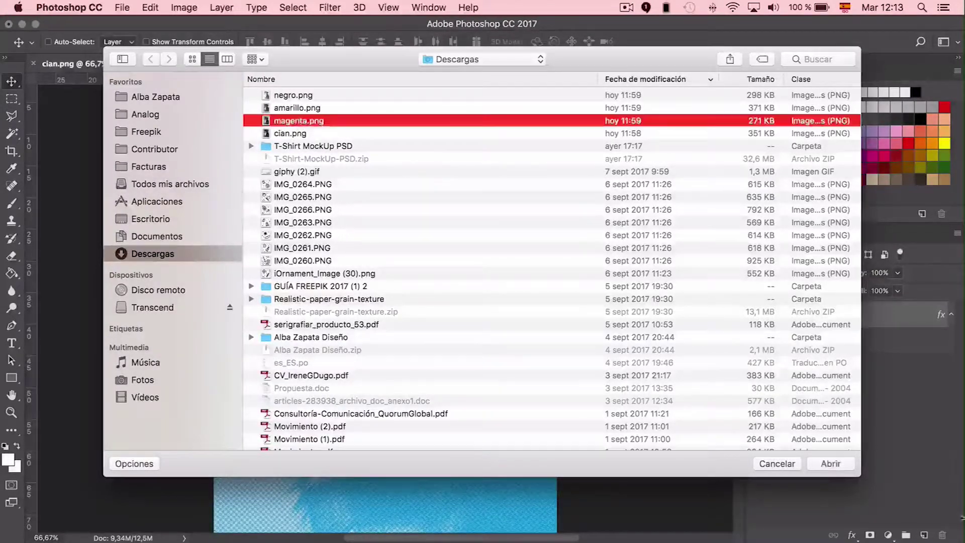
left_click(845, 464)
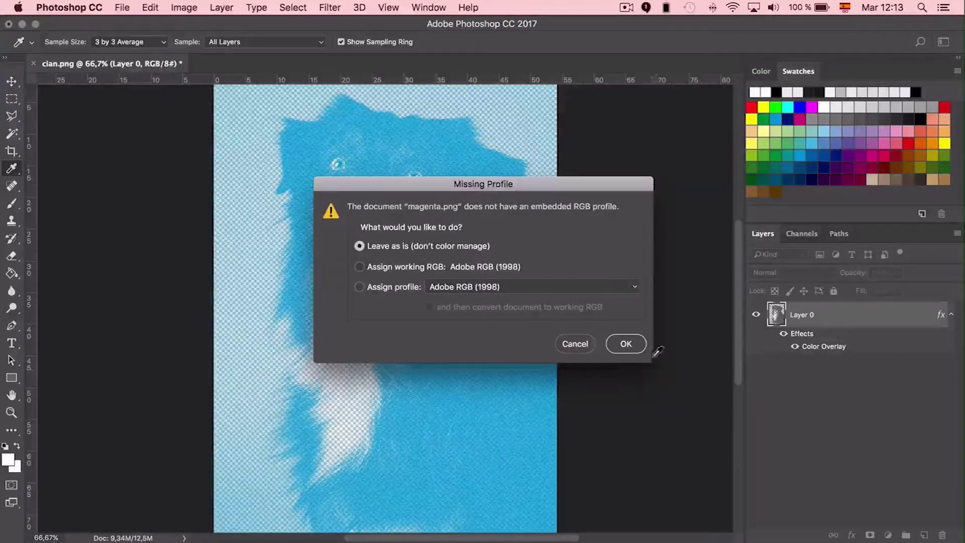
left_click(631, 341)
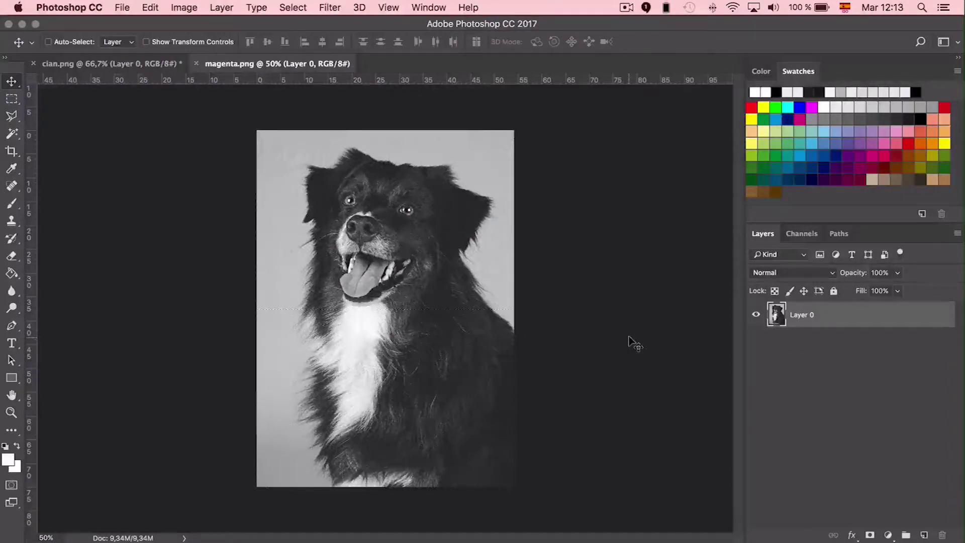
Select all the white areas of the magenta halftone with the Magic Wand at tolerance 0 and delete them
key("super+plus")
key("super+plus")
key("super+plus")
key("super+plus")
key("super+plus")
key("super+plus")
key("super+plus")
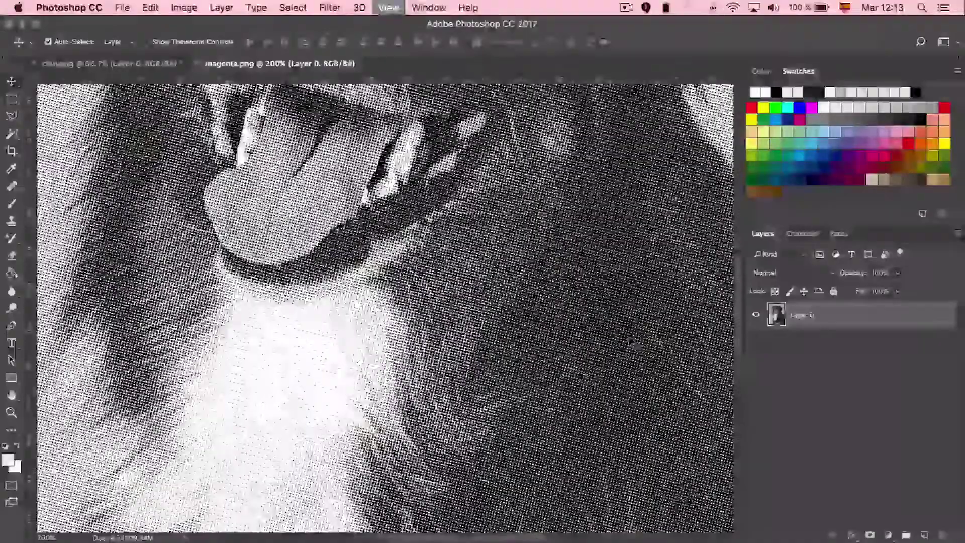
key("super+plus")
key("super+plus")
key("super+plus")
key("super+plus")
key("super+plus")
key("super+plus")
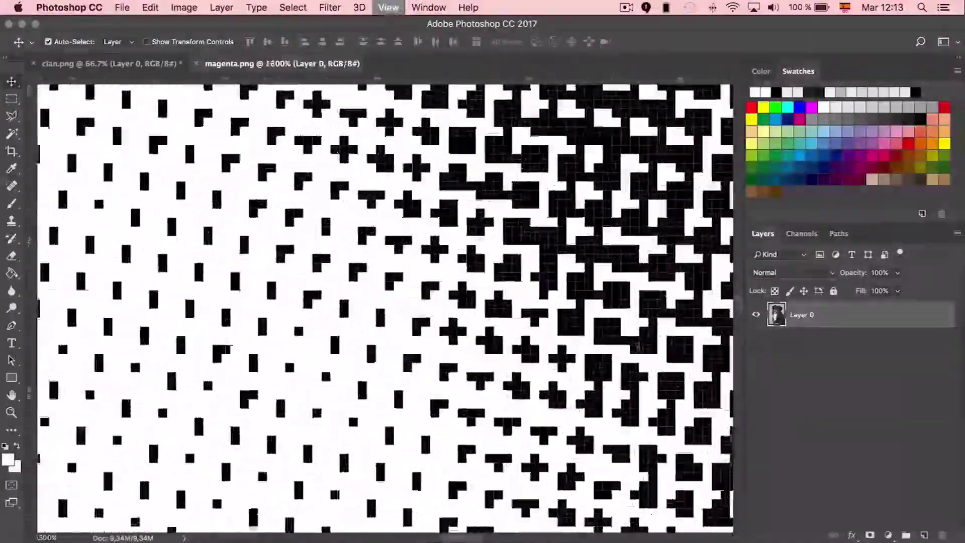
key("w")
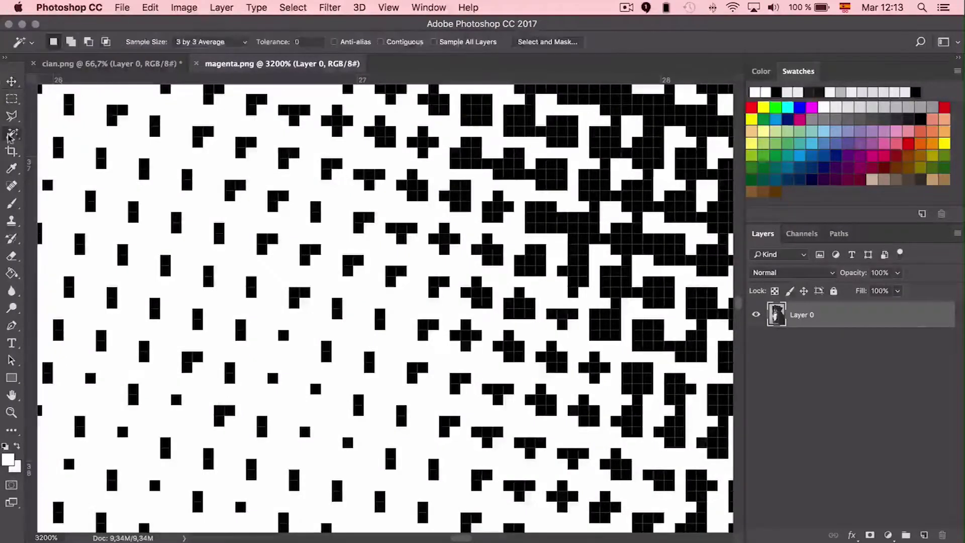
left_click(238, 253)
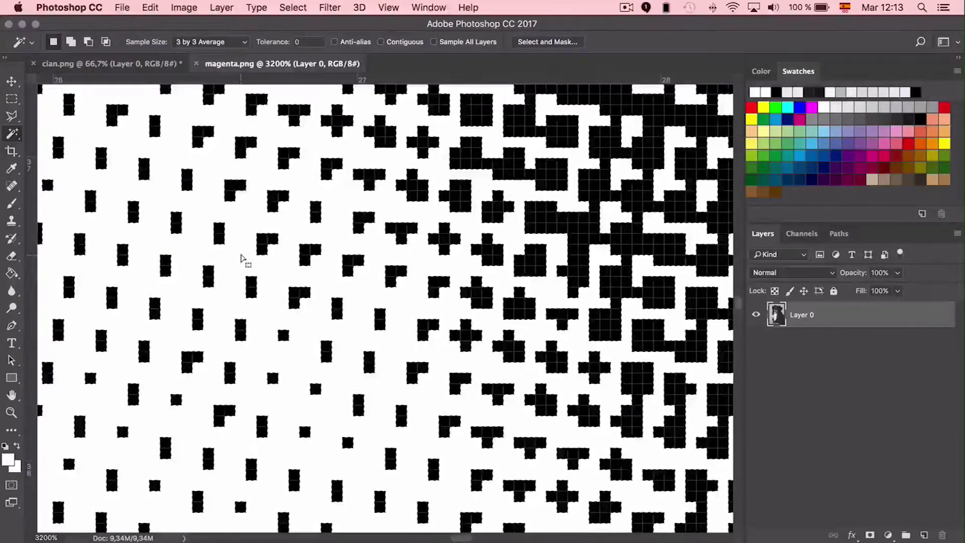
key("Delete")
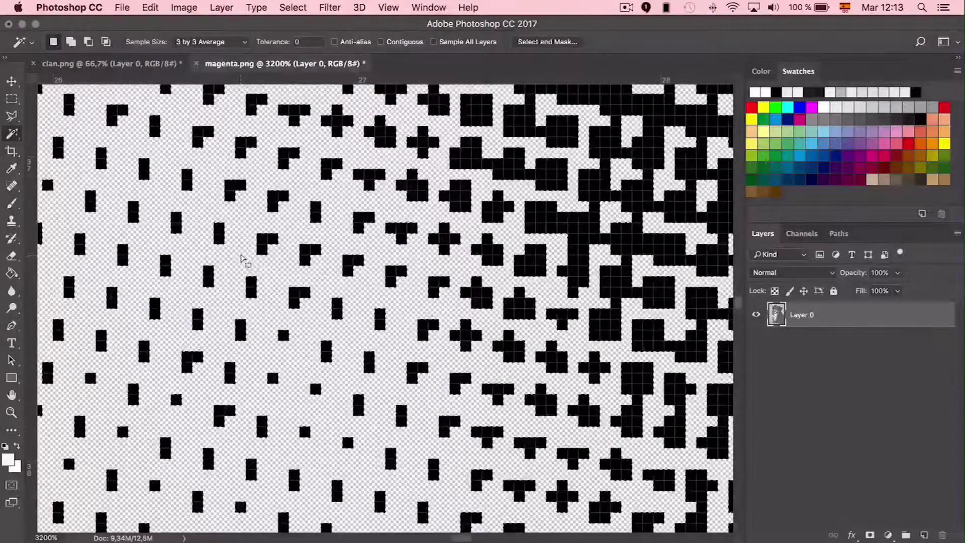
Add a Color Overlay to the magenta halftone layer, set its color to C 0, M 100, and apply the layer style
double_click(878, 317)
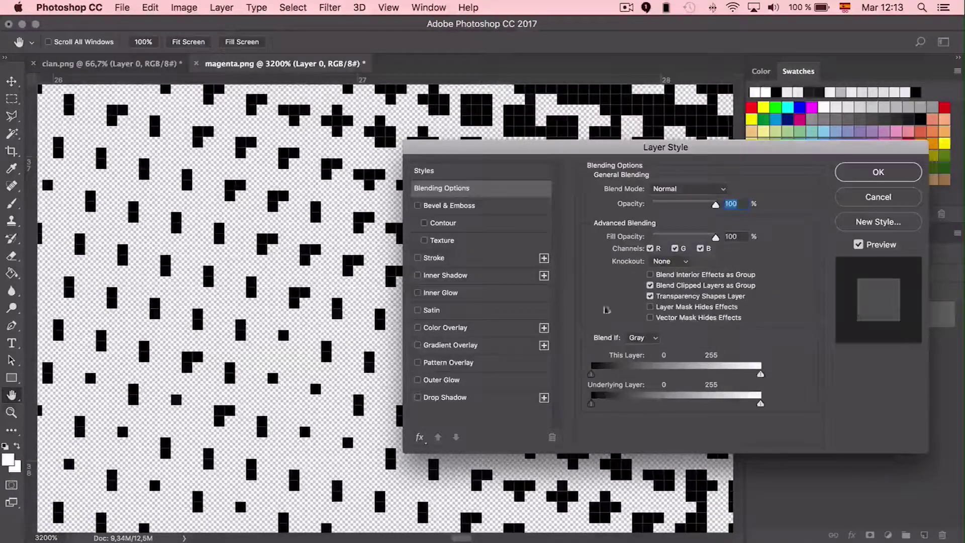
left_click(497, 327)
left_click(733, 193)
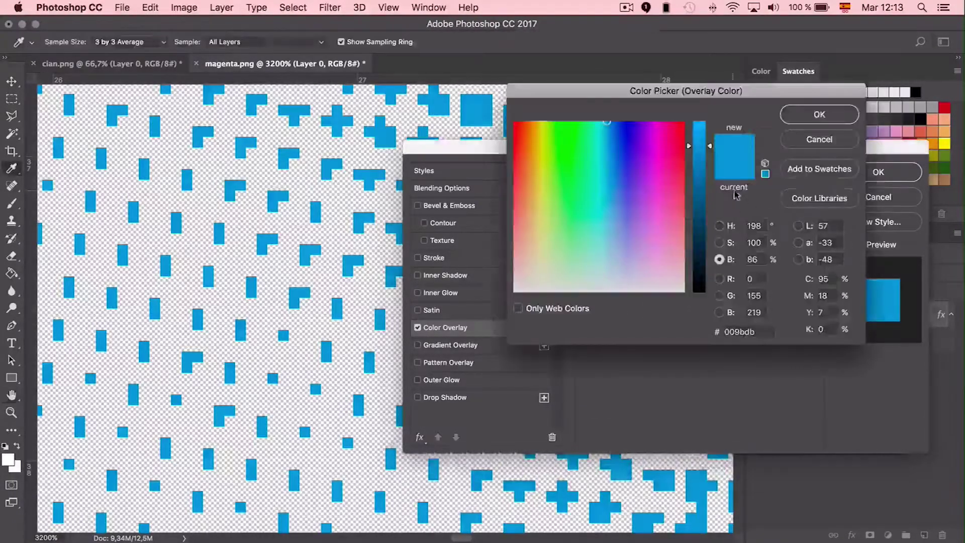
left_click_drag(830, 280, 752, 272)
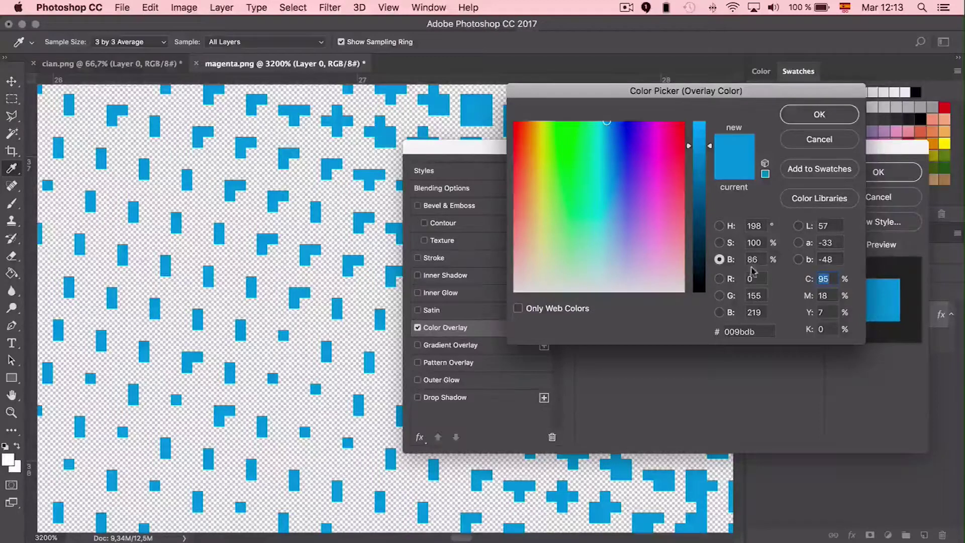
type("0")
key("Tab")
type("100")
key("Tab")
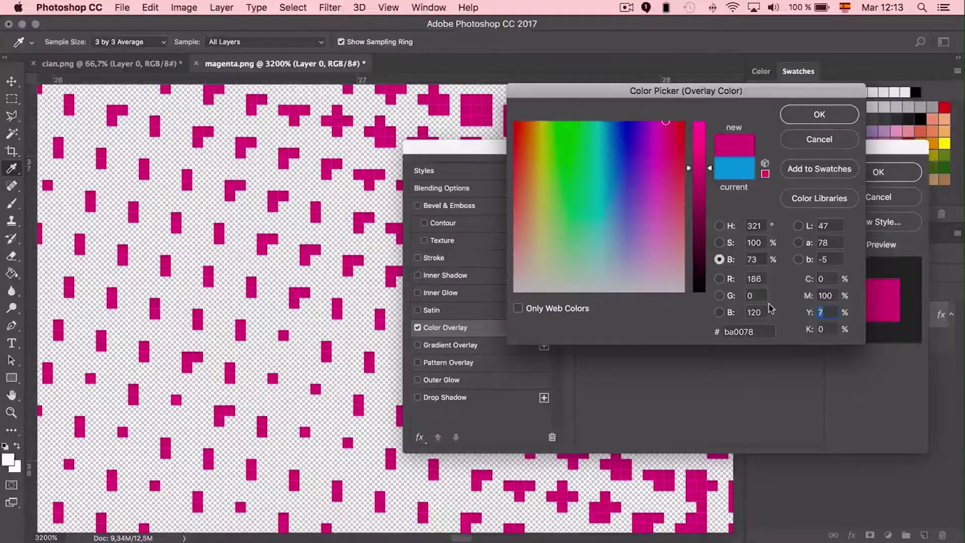
left_click(819, 115)
left_click(879, 172)
Open amarillo.png from the Descargas folder, leaving it as is without color management
scroll(569, 189, "down", 10)
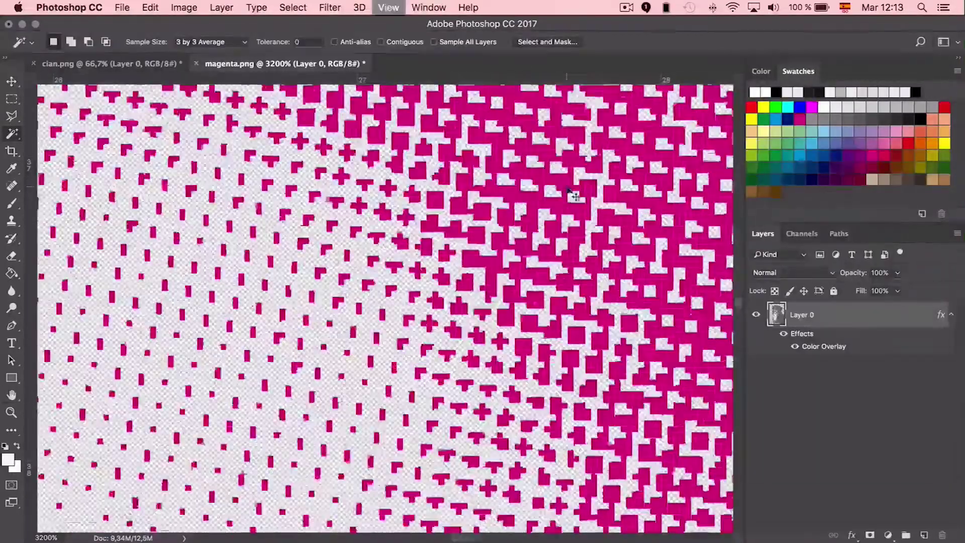
scroll(568, 189, "down", 8)
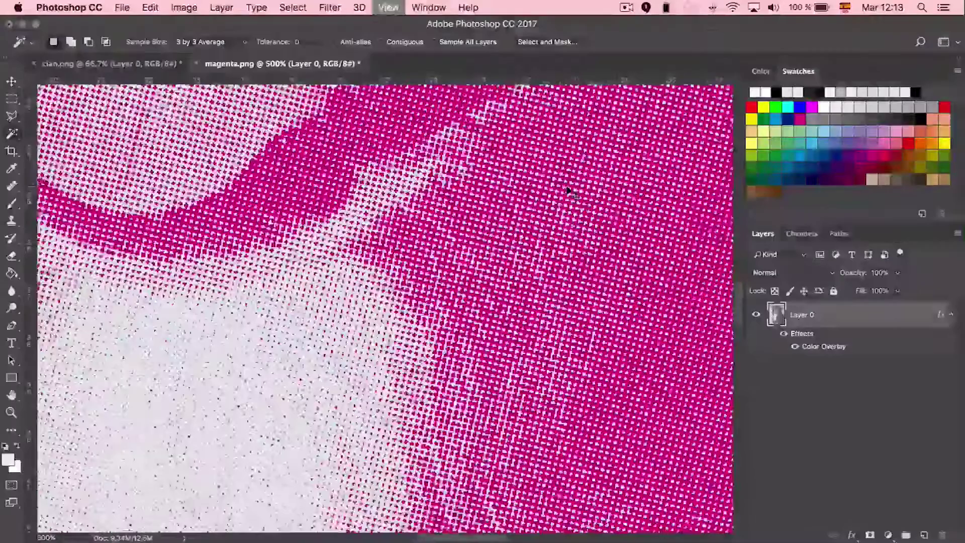
scroll(568, 190, "down", 4)
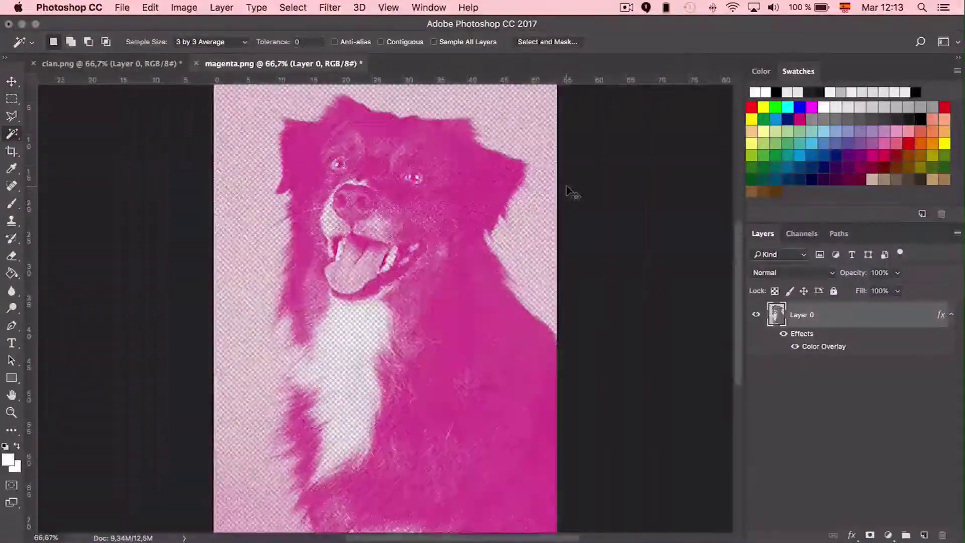
key("v")
left_click(123, 8)
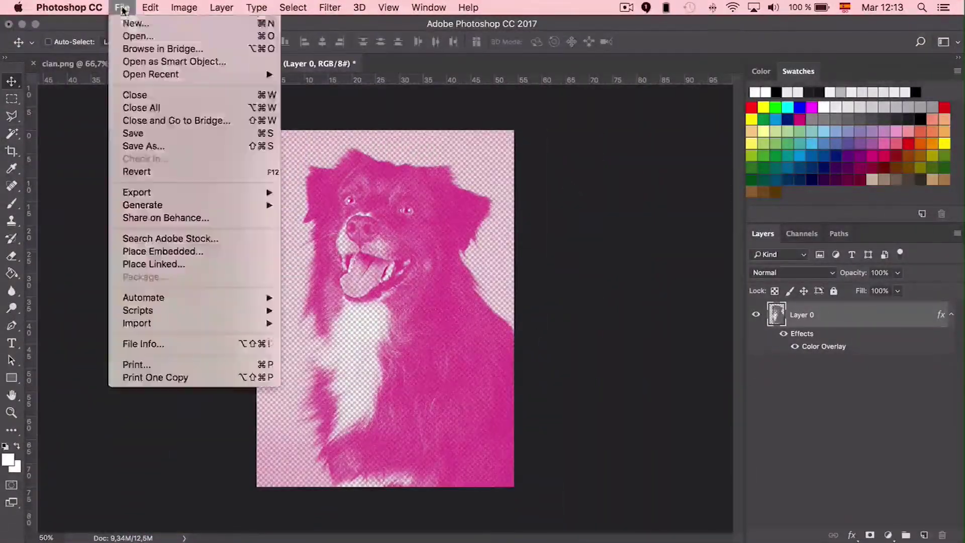
left_click(138, 36)
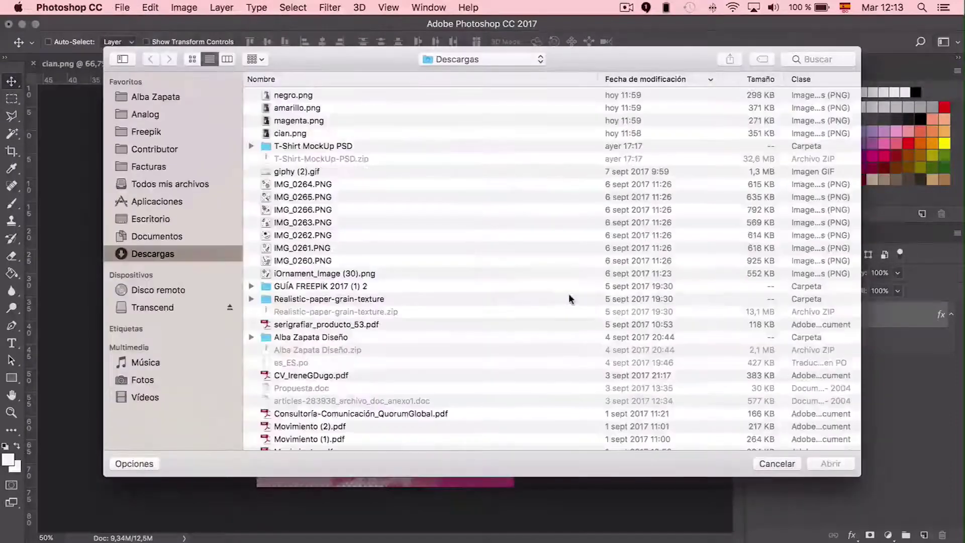
left_click(321, 109)
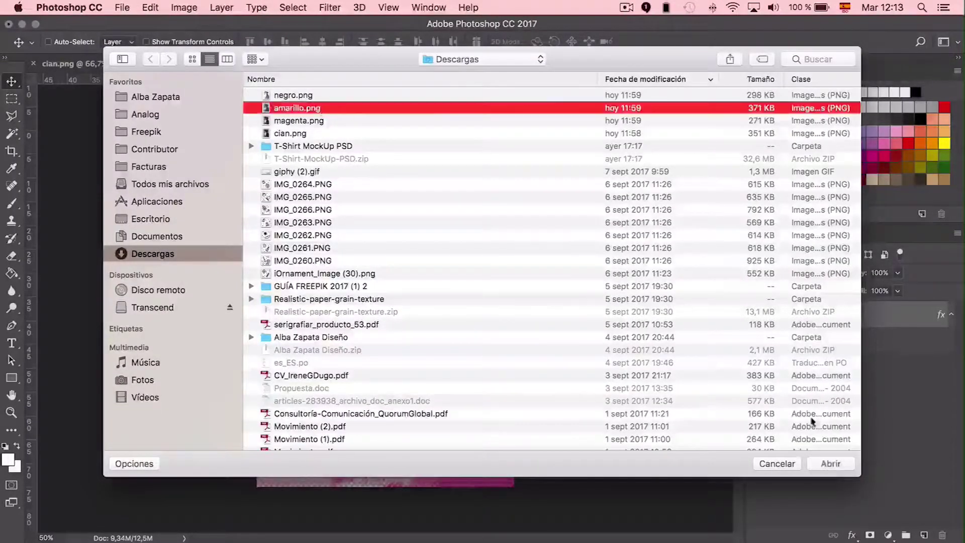
left_click(830, 463)
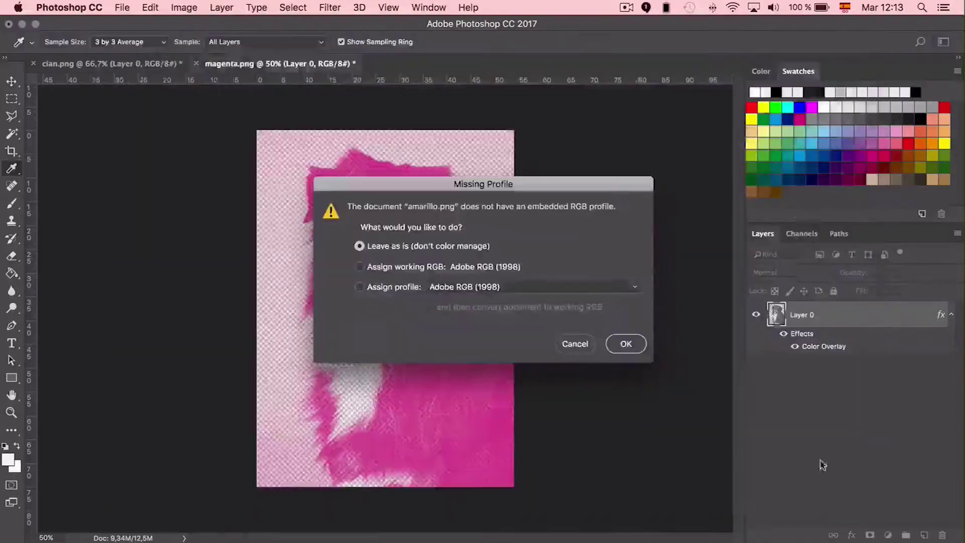
left_click(625, 342)
Select all the white areas of the yellow halftone with the Magic Wand at tolerance 0 and delete them
key("v")
key("super+0")
key("super+plus")
key("super+plus")
key("super+plus")
key("super+plus")
key("super+plus")
key("super+plus")
key("super+plus")
key("super+plus")
key("super+plus")
key("super+plus")
key("super+plus")
key("super+plus")
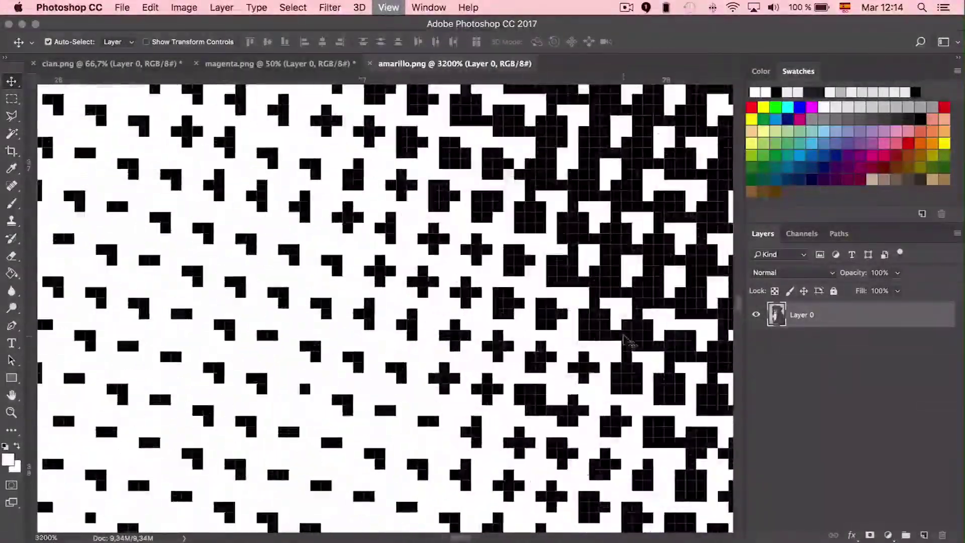
key("w")
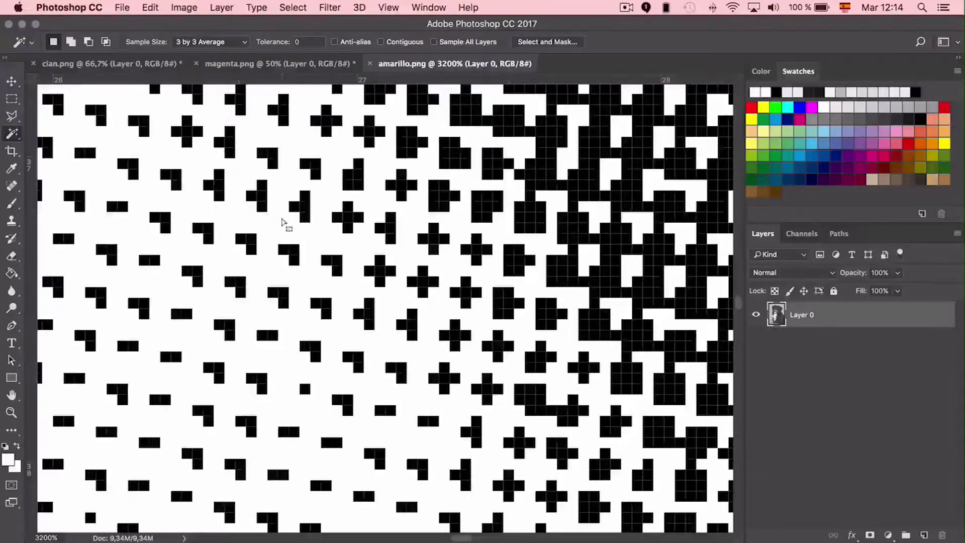
left_click(13, 103)
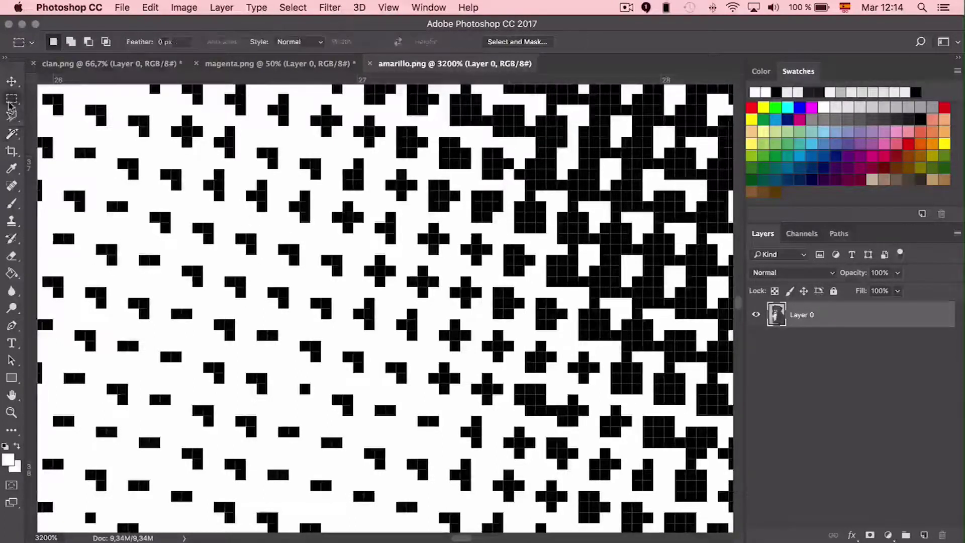
left_click(12, 134)
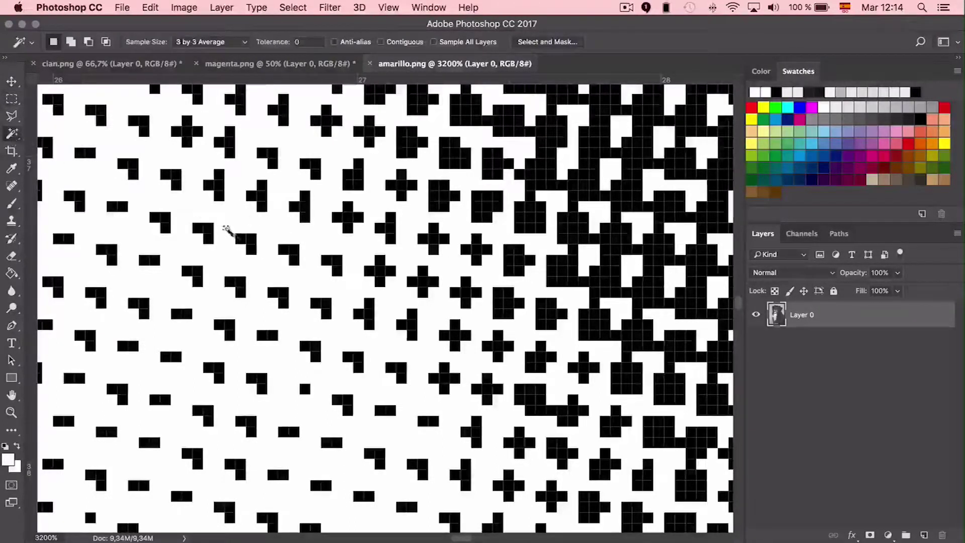
left_click(228, 259)
key("Delete")
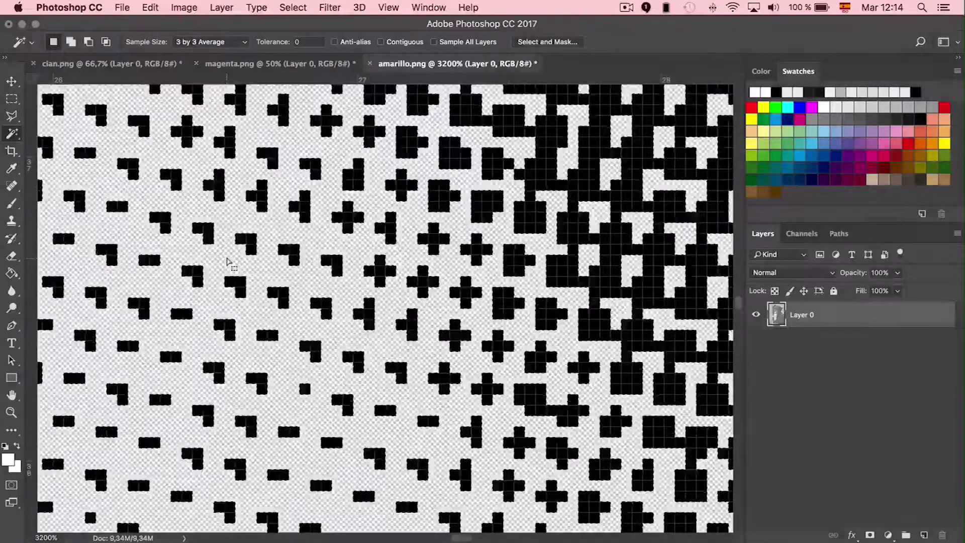
Add a Color Overlay of pure yellow, C 0, M 0, Y 100, K 0, to the yellow halftone layer and apply the style
key("v")
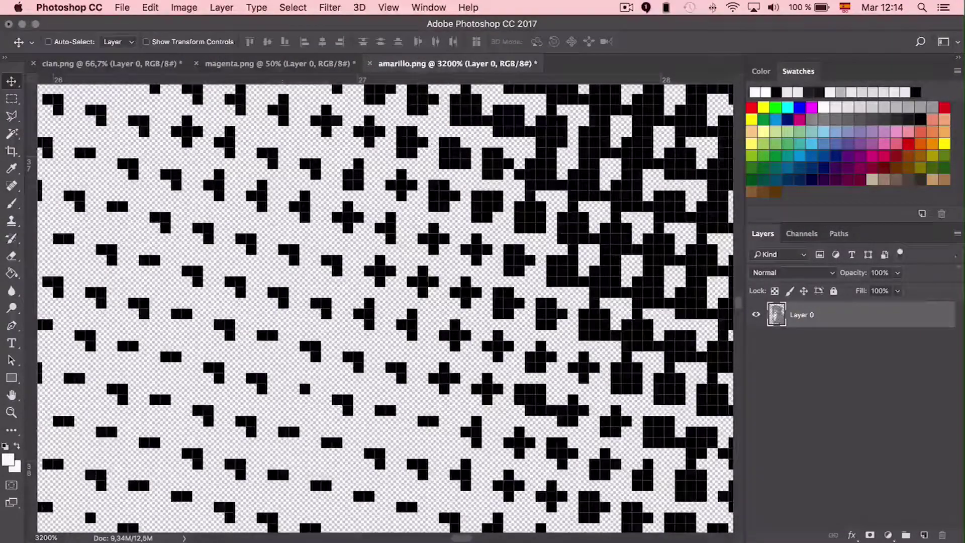
double_click(923, 310)
left_click(474, 328)
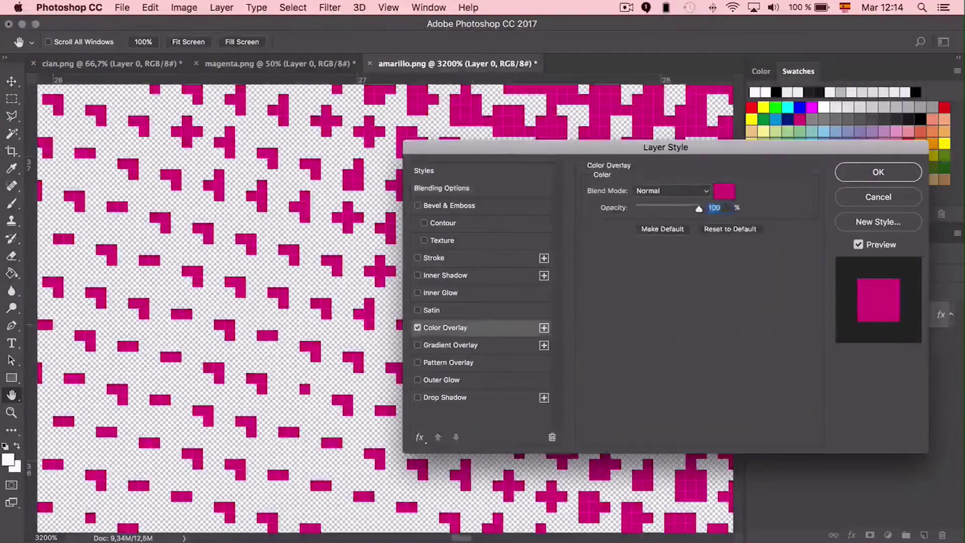
left_click(726, 189)
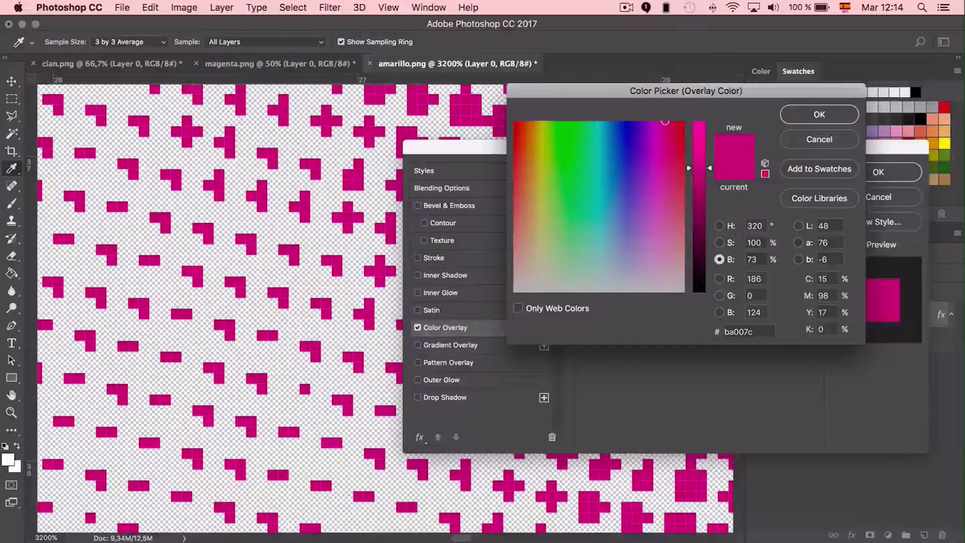
type("0")
key("Tab")
type("0")
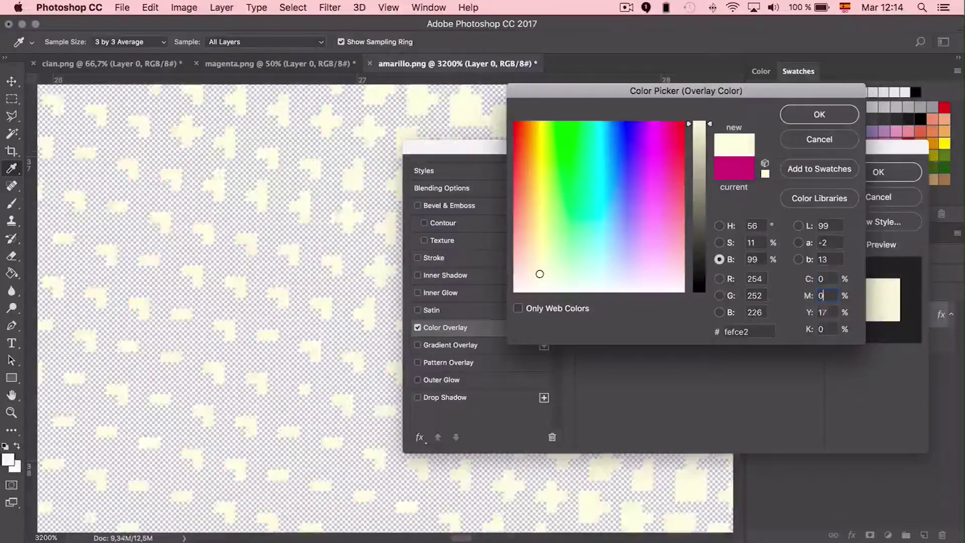
type("100")
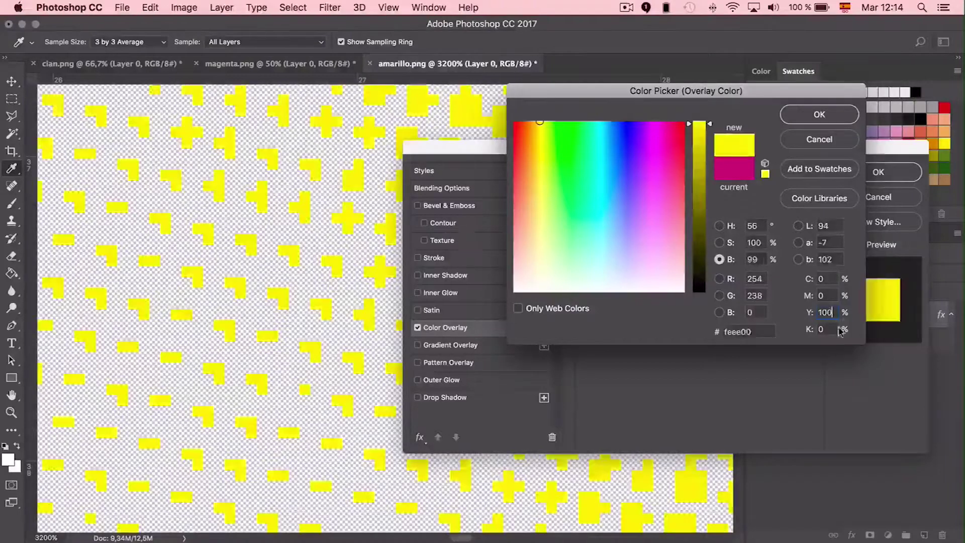
left_click(820, 114)
left_click(879, 172)
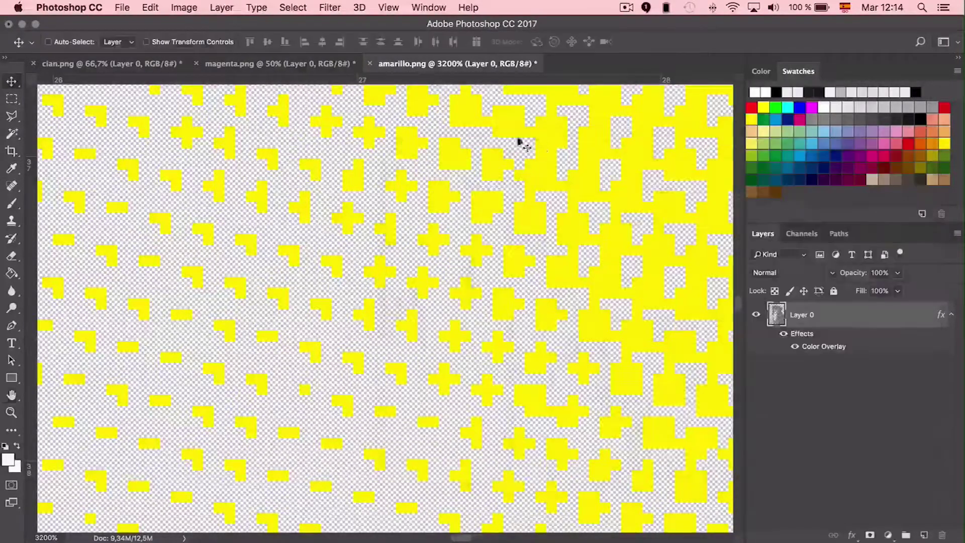
Open negro.png from the Descargas folder, leaving it as is without color management
left_click(122, 7)
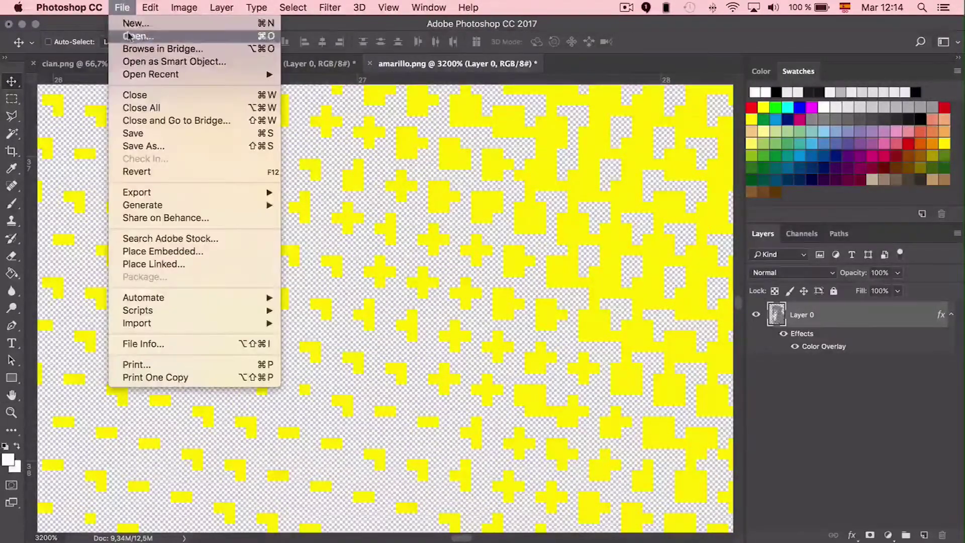
left_click(135, 49)
left_click(306, 97)
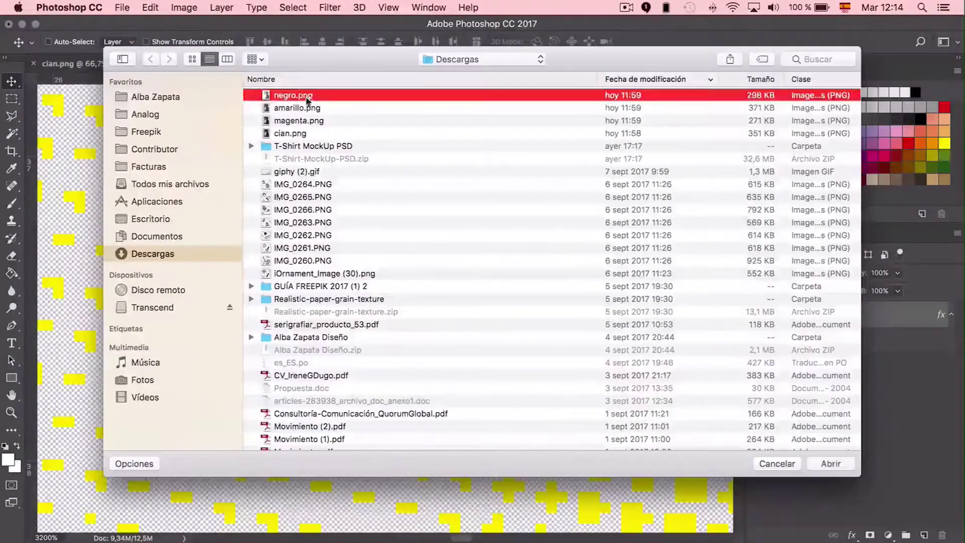
left_click(833, 463)
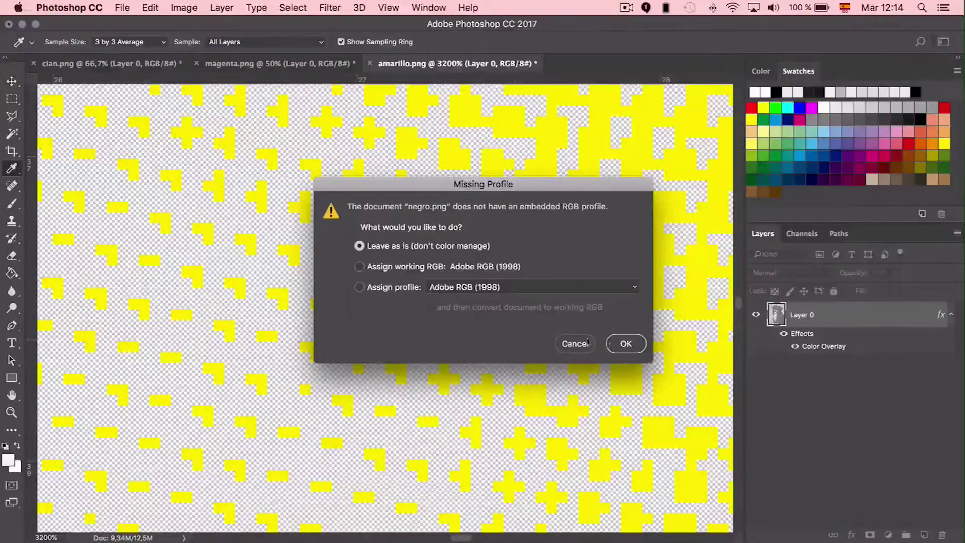
left_click(614, 347)
double_click(898, 317)
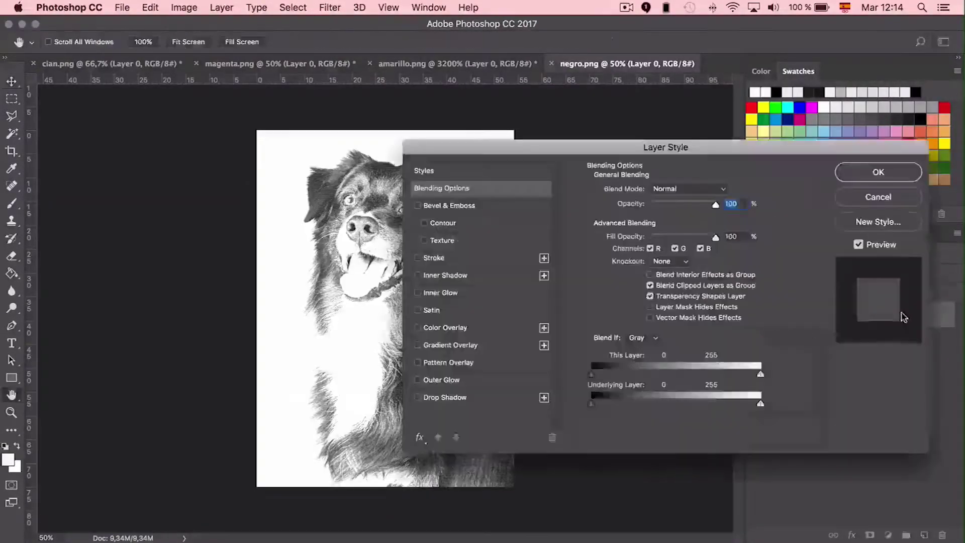
left_click(878, 198)
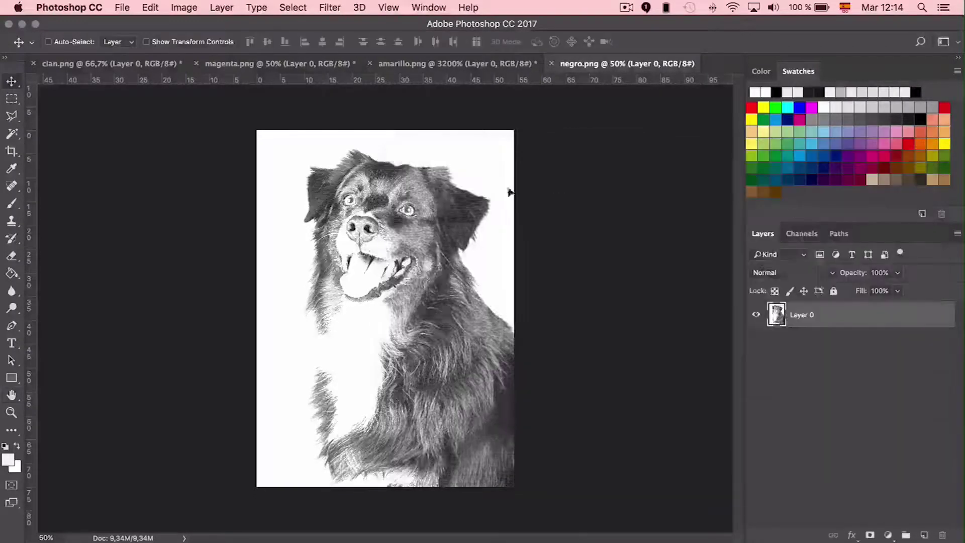
Select all the white areas of the black halftone with the Magic Wand at tolerance 0 and delete them
key("super+1")
key("super+plus")
key("super+plus")
key("super+plus")
key("super+plus")
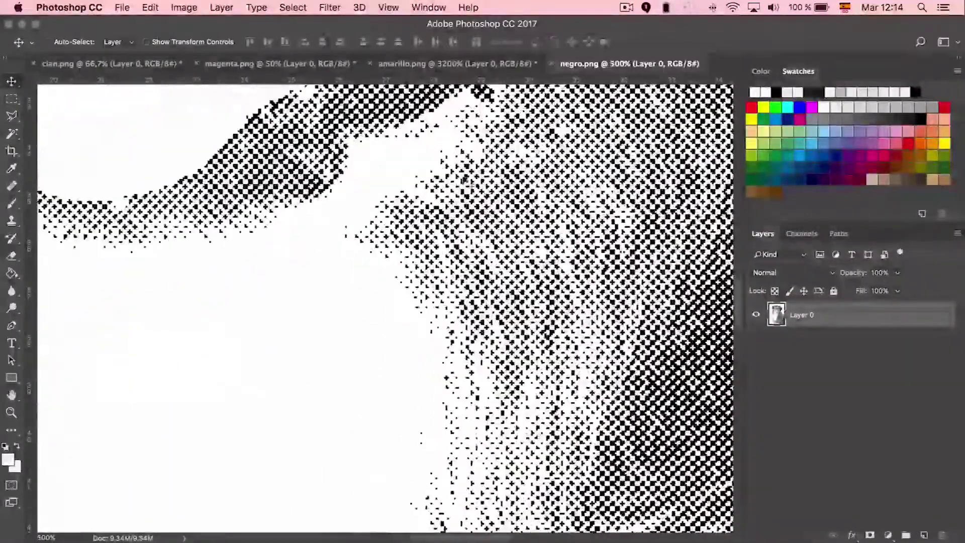
left_click(12, 134)
left_click(333, 328)
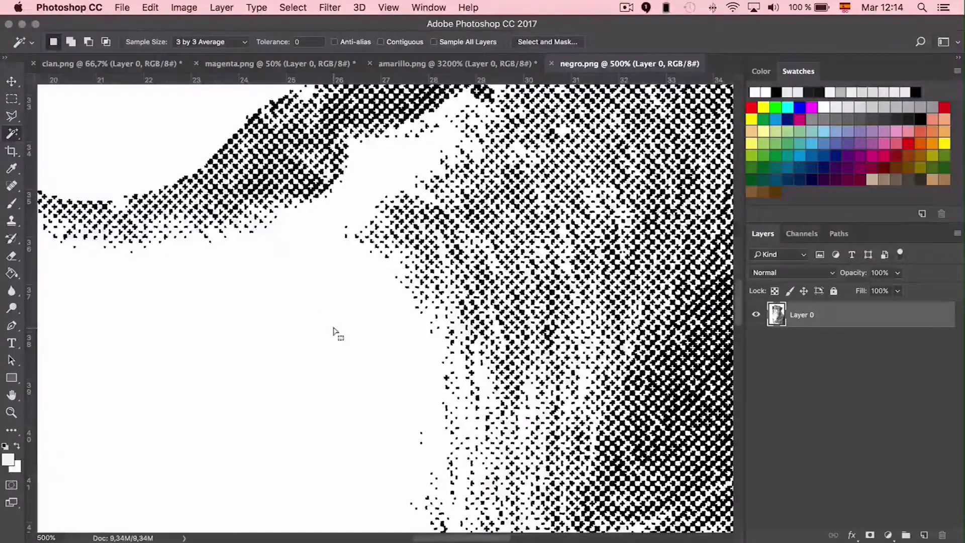
key("Delete")
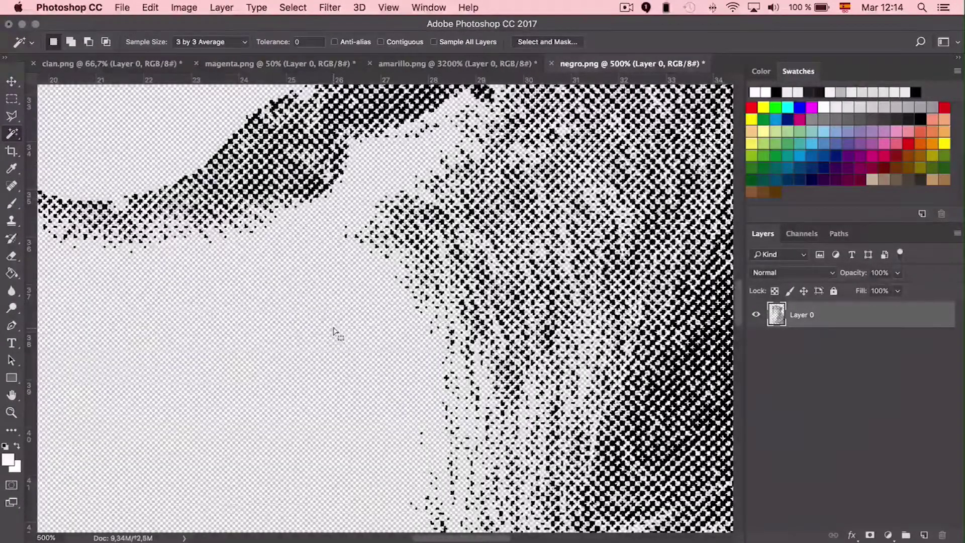
Add a Color Overlay to the black halftone layer with the color C 0, M 0, Y 0, K 100
double_click(916, 320)
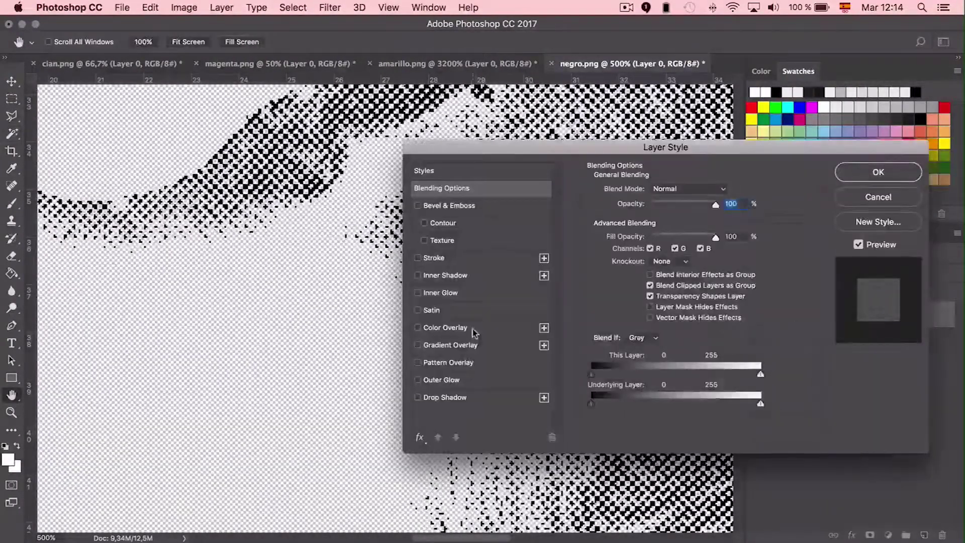
left_click(467, 330)
left_click(724, 192)
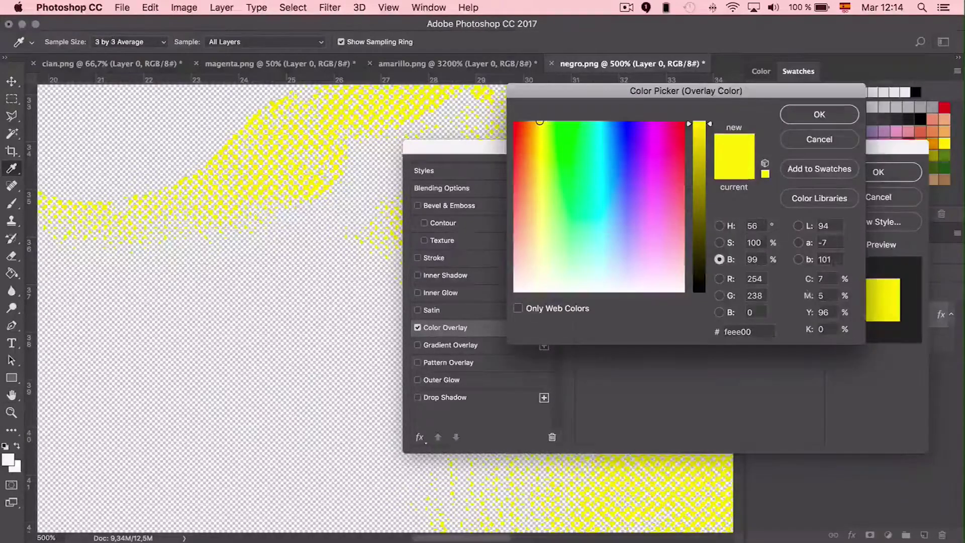
left_click_drag(831, 313, 730, 298)
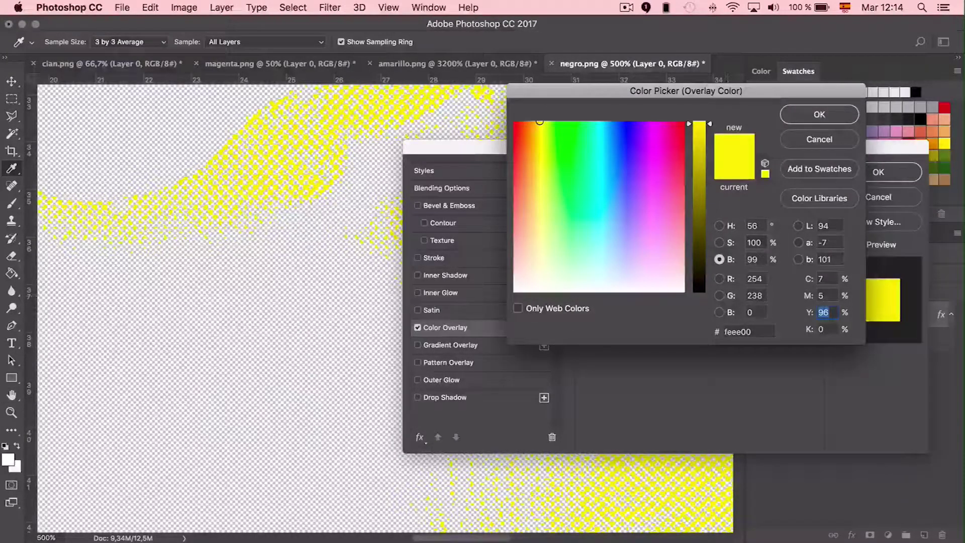
type("0")
type("0")
left_click_drag(830, 296, 803, 278)
type("0")
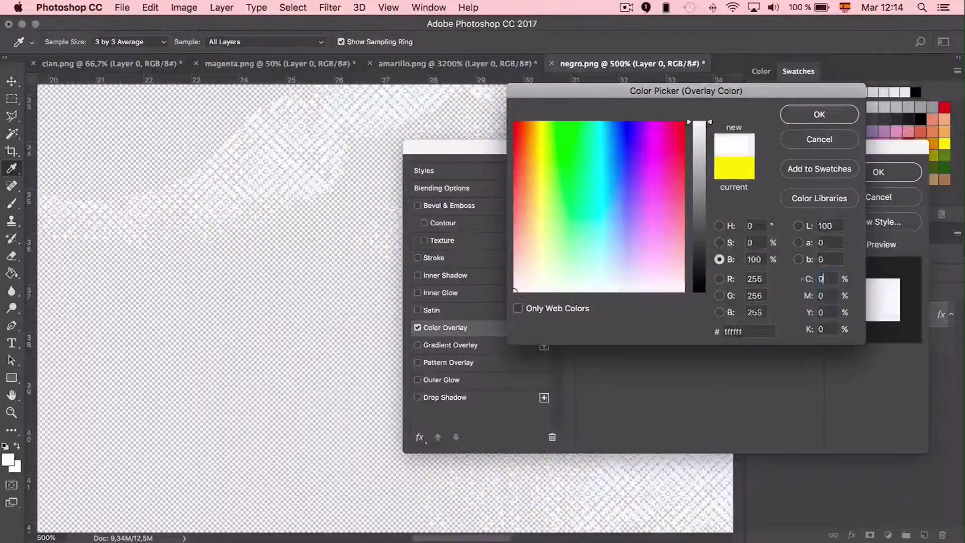
left_click_drag(829, 330, 803, 329)
type("100")
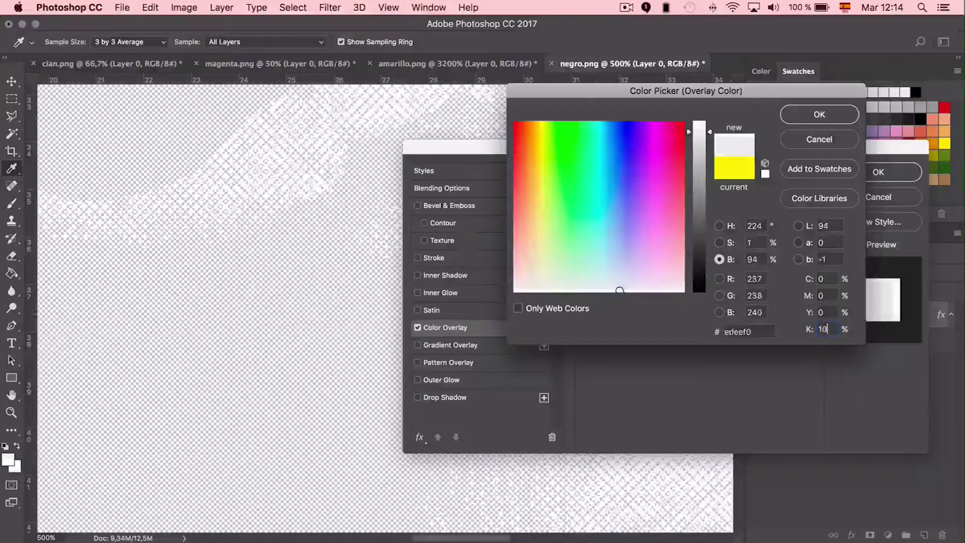
left_click(819, 114)
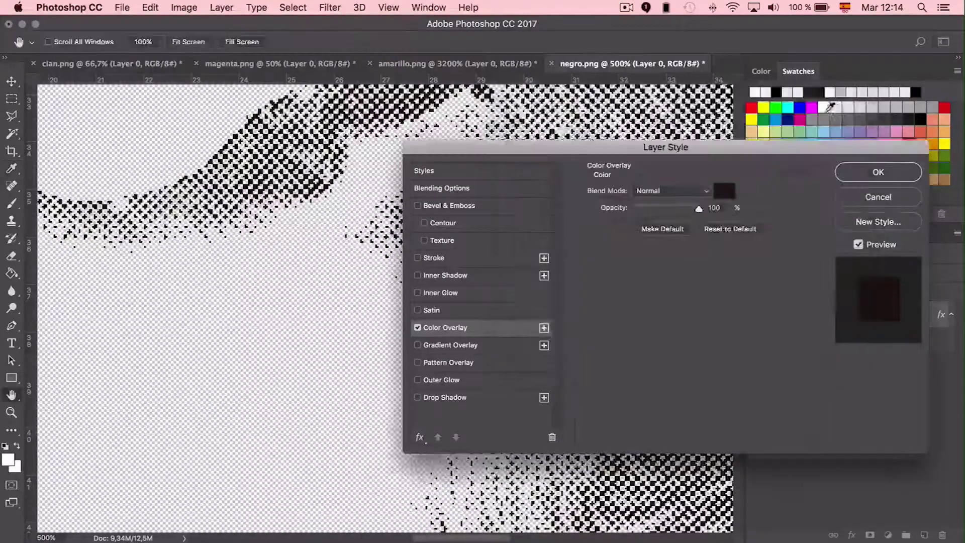
Set the black halftone's Color Overlay to C 100, M 100, Y 100, K 100 and apply the layer style
left_click(731, 188)
left_click_drag(699, 281, 697, 311)
left_click_drag(524, 234, 500, 292)
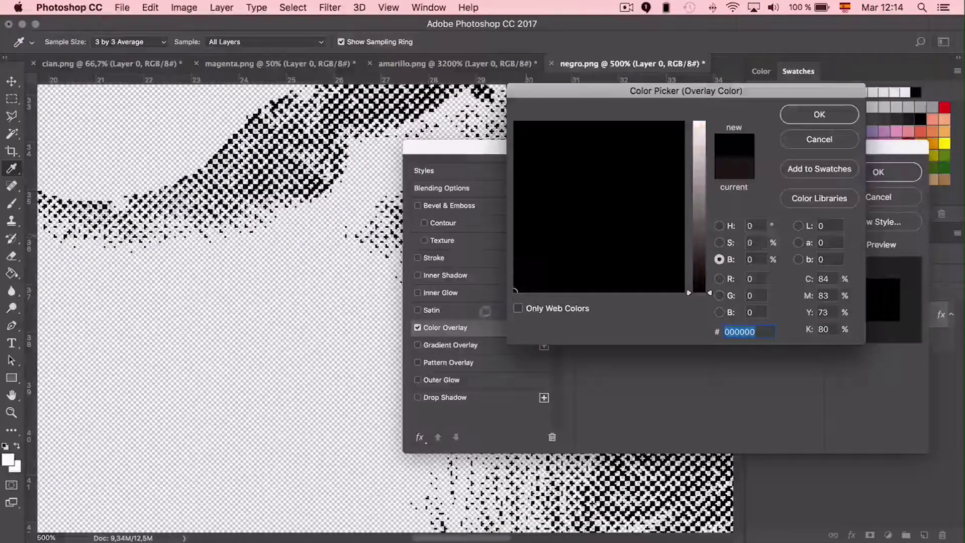
left_click(828, 278)
type("100")
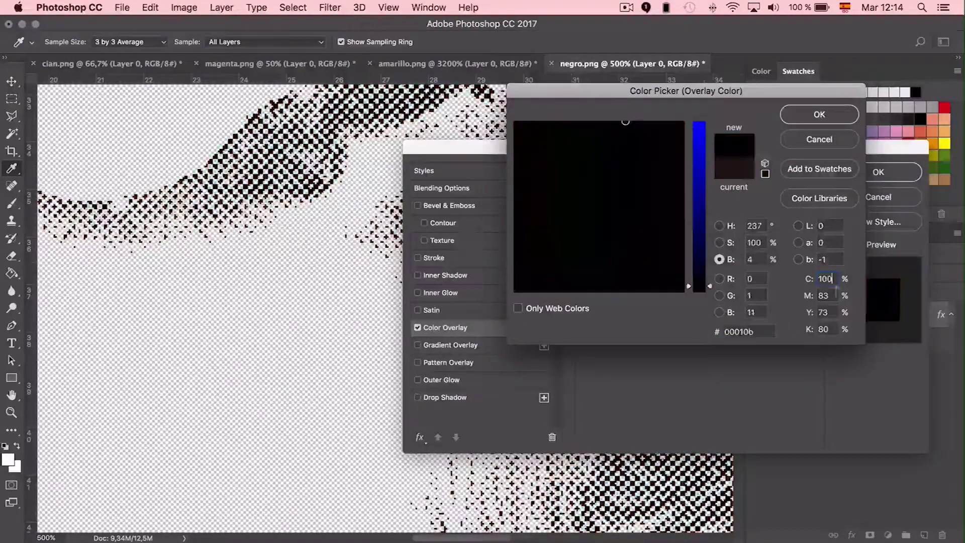
key("Tab")
type("100")
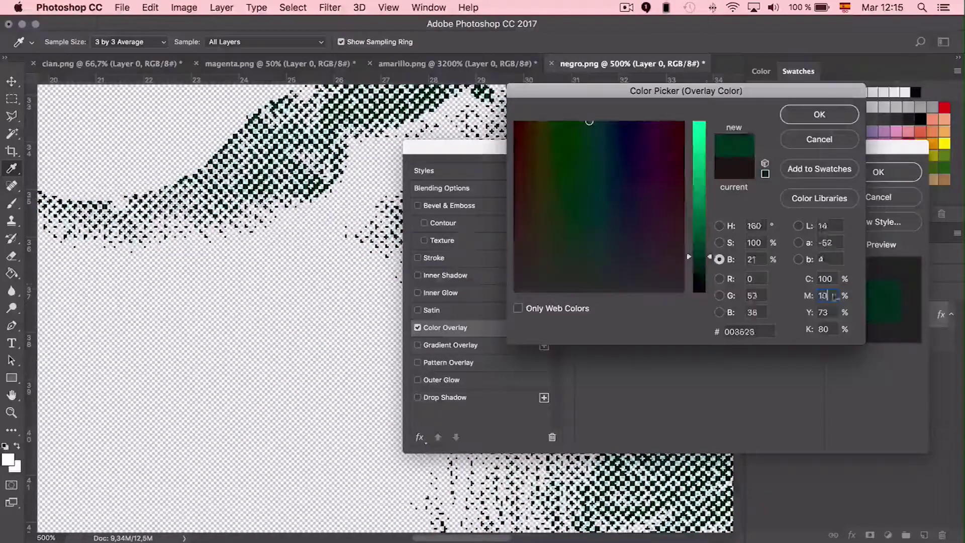
key("Tab")
type("100")
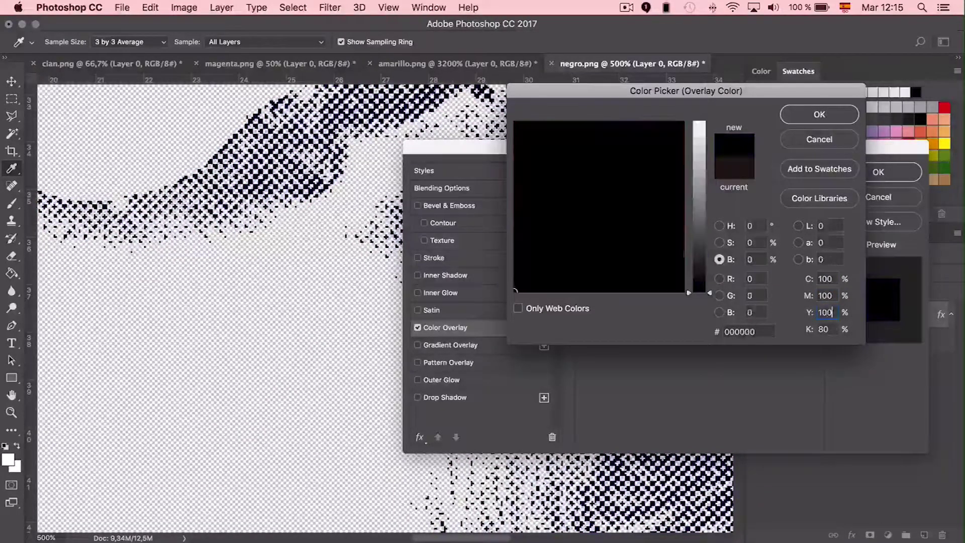
key("Tab")
type("100")
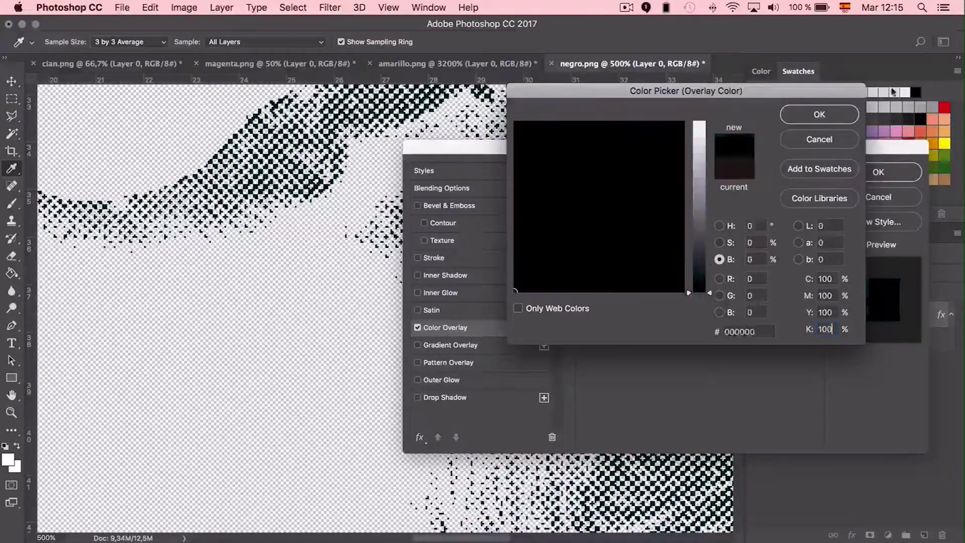
left_click(819, 115)
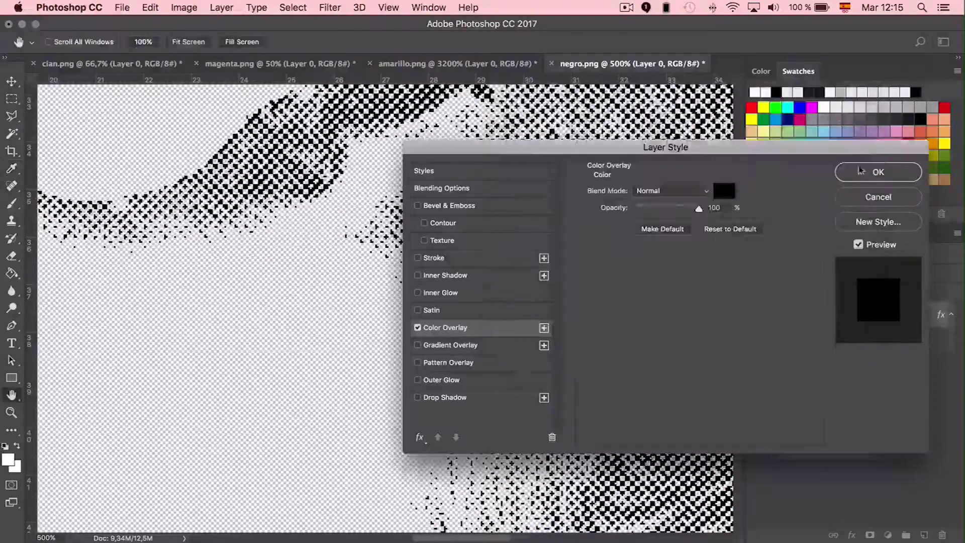
left_click(876, 170)
Copy the magenta halftone layer from magenta.png into negro.png and align it exactly over the black halftone
key("w")
key("v")
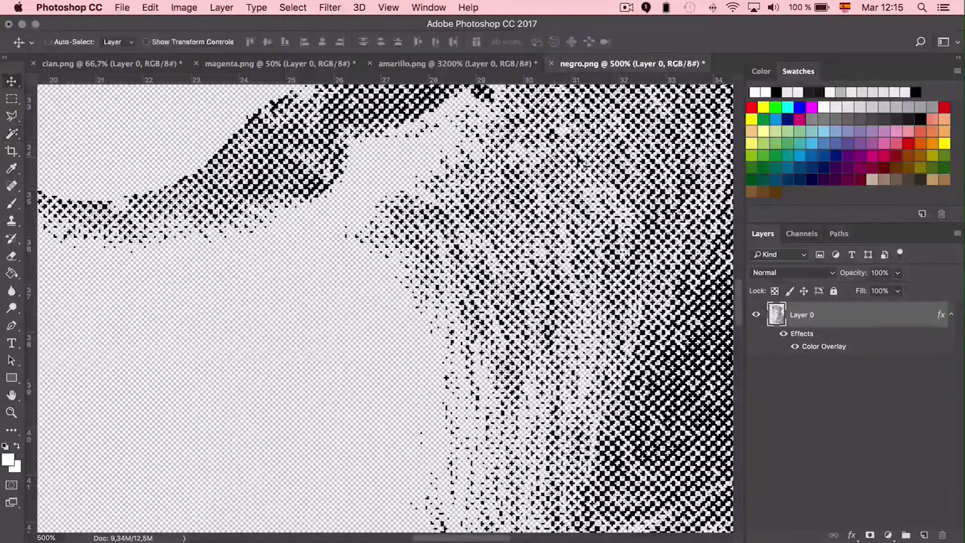
key("super+minus")
key("super+minus")
key("super+minus")
key("super+minus")
key("super+minus")
key("super+minus")
key("super+minus")
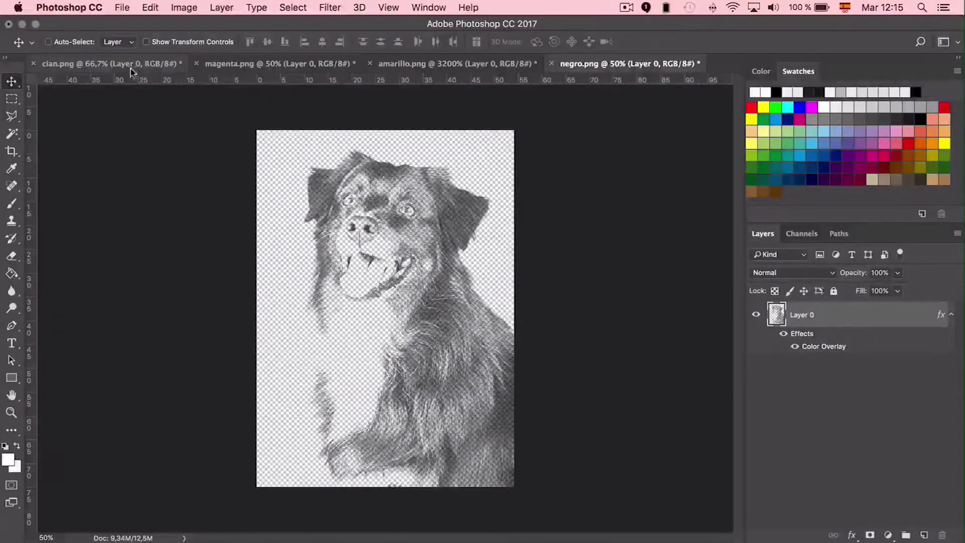
left_click_drag(247, 67, 347, 148)
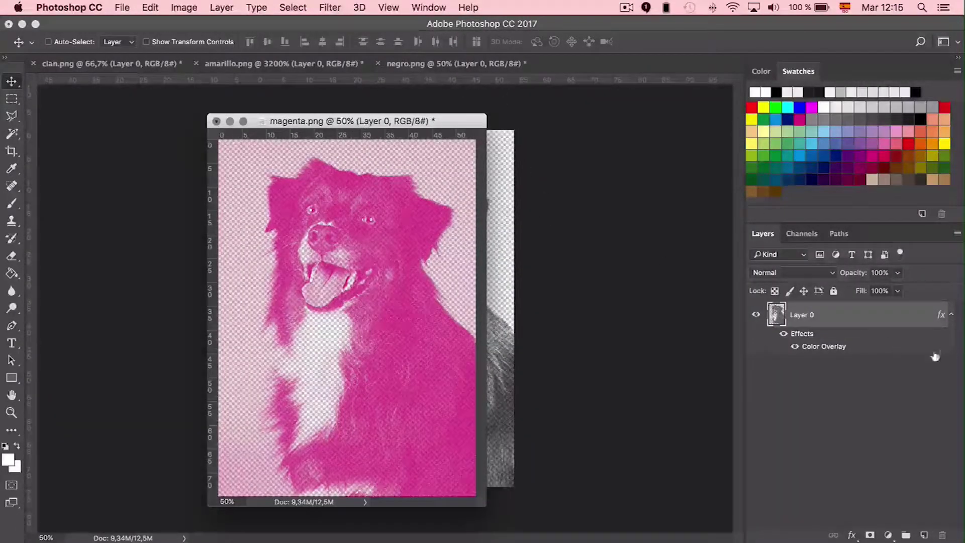
left_click(951, 315)
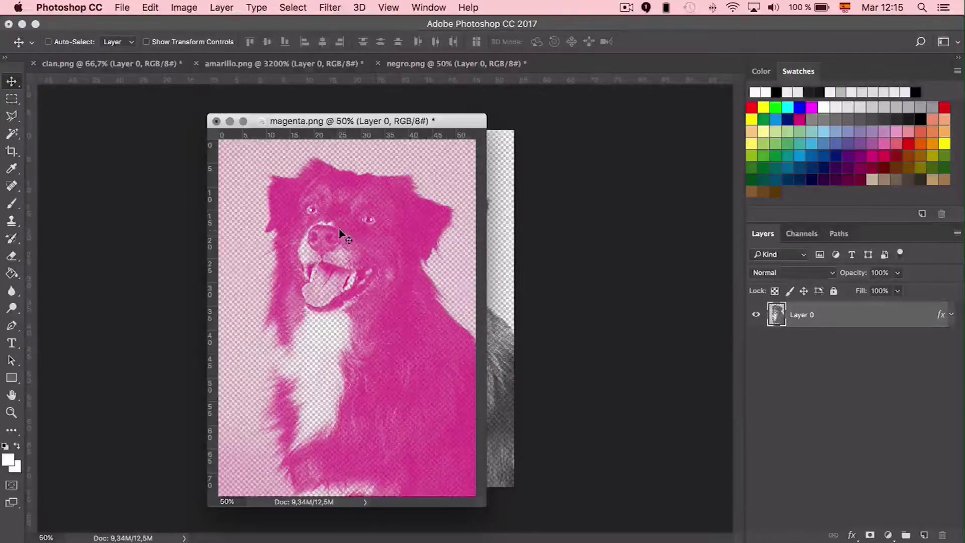
mouse_move(339, 232)
left_mouse_down()
mouse_move(480, 240)
mouse_move(333, 224)
left_mouse_up()
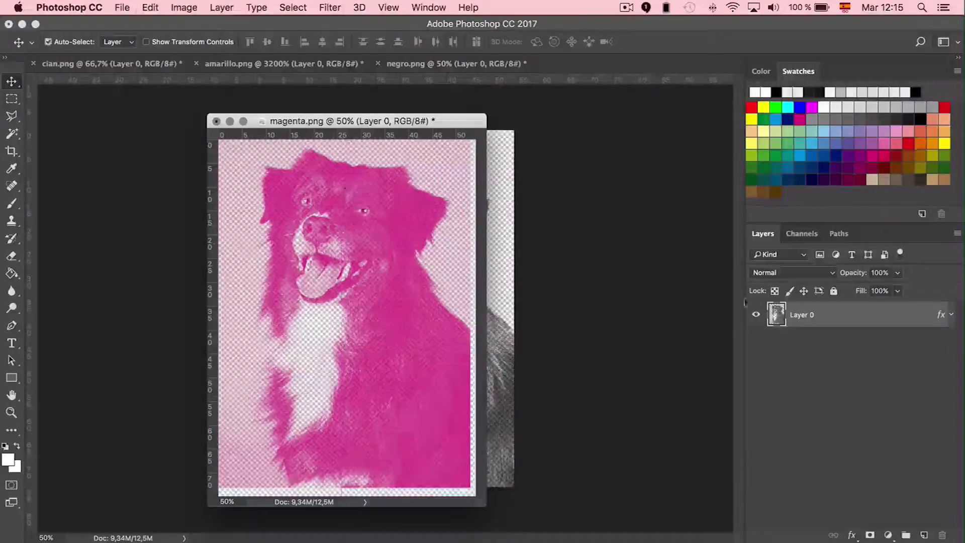
left_click_drag(818, 322, 537, 273)
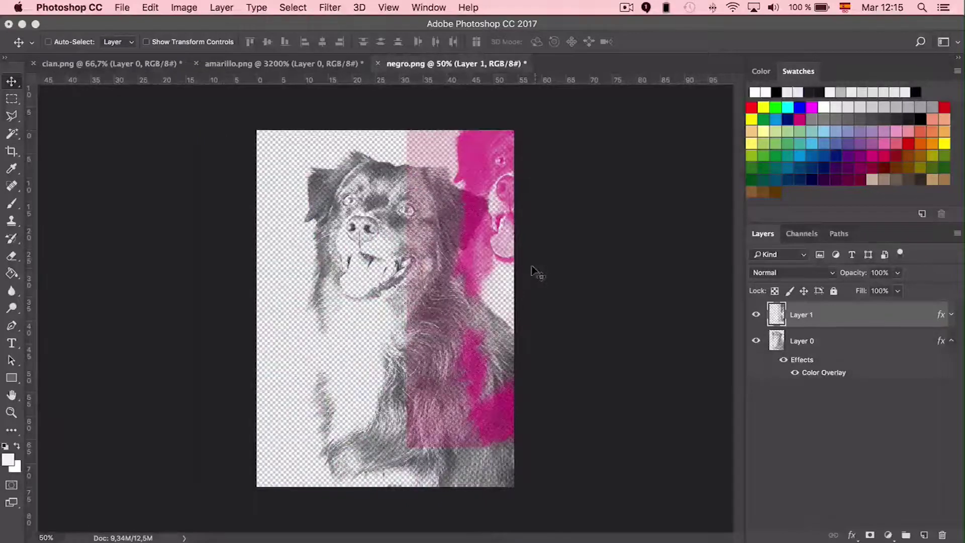
left_click_drag(488, 189, 341, 229)
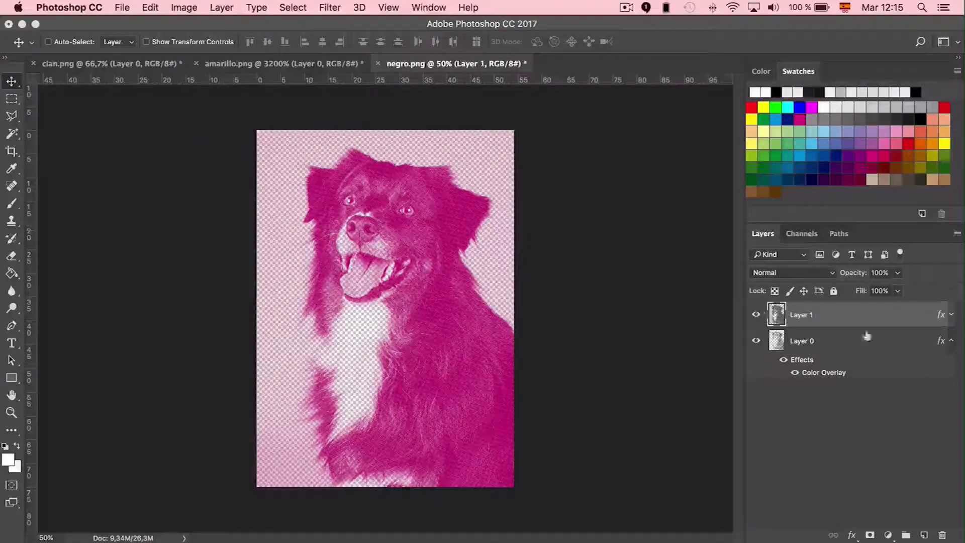
Place the black halftone layer above the magenta one and rename the two layers K and M
left_click(951, 341)
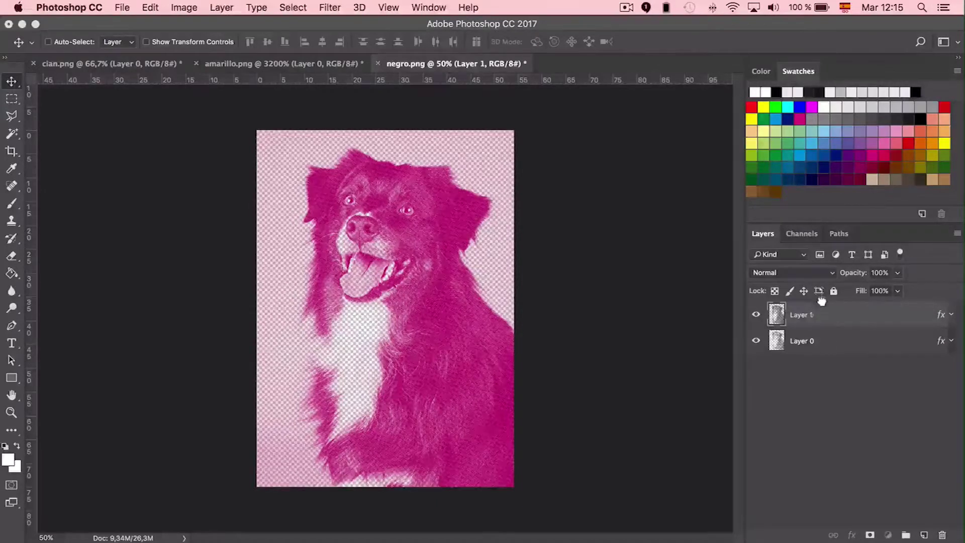
left_click_drag(821, 300, 823, 306)
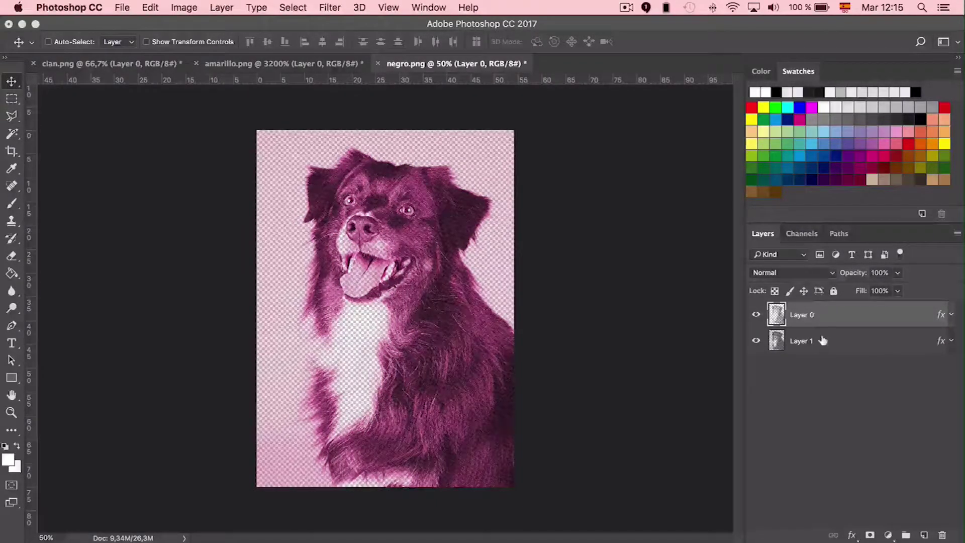
left_click(802, 342)
type("M")
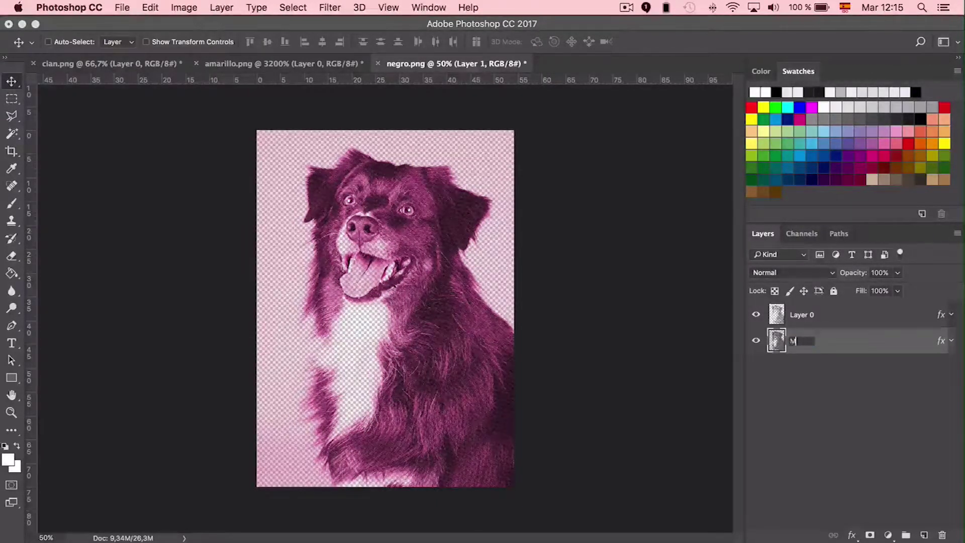
key("Return")
double_click(804, 317)
type("K")
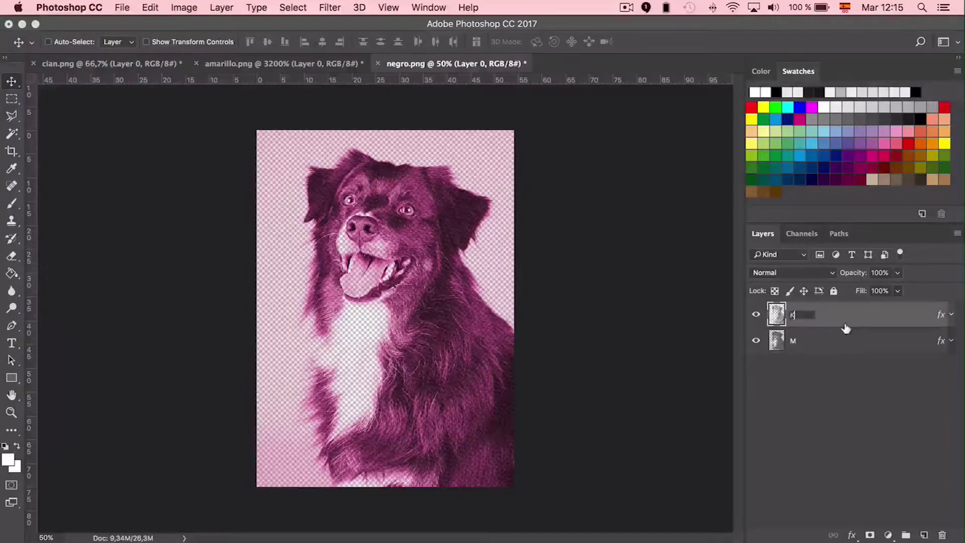
key("Return")
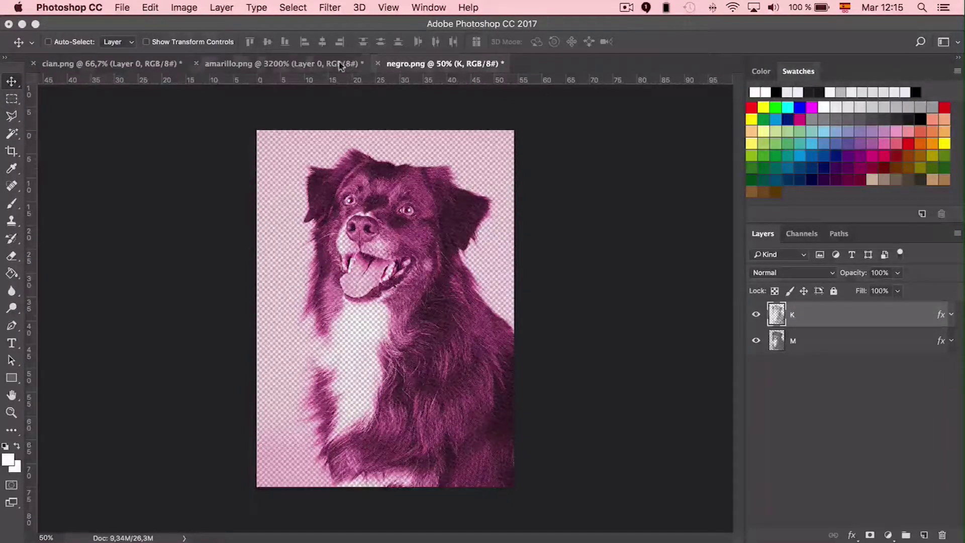
Copy the yellow halftone layer from amarillo.png into negro.png, aligned with the other halftones, and name it y
left_click(341, 66)
left_click_drag(312, 64, 443, 189)
left_click_drag(700, 189, 519, 127)
left_click_drag(855, 321, 724, 276)
double_click(808, 318)
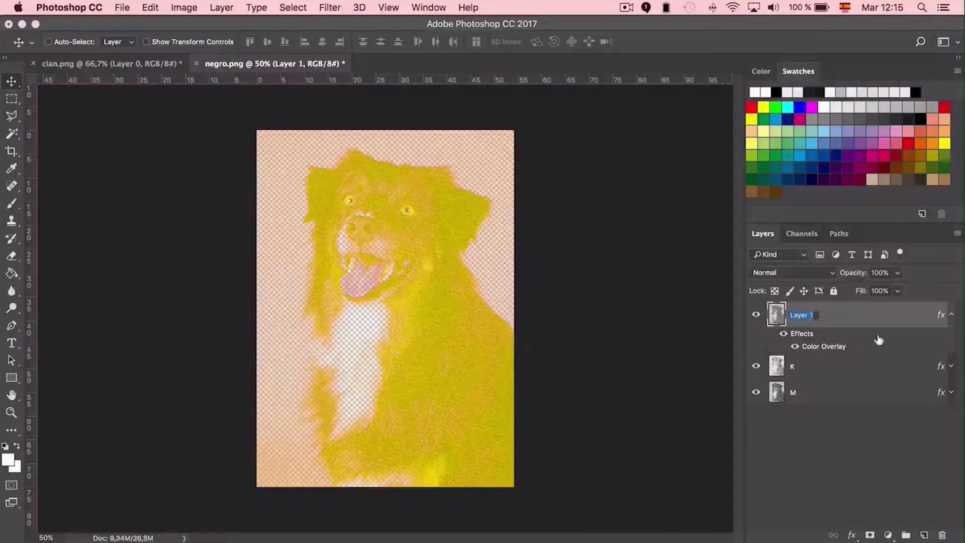
type("y")
key("Return")
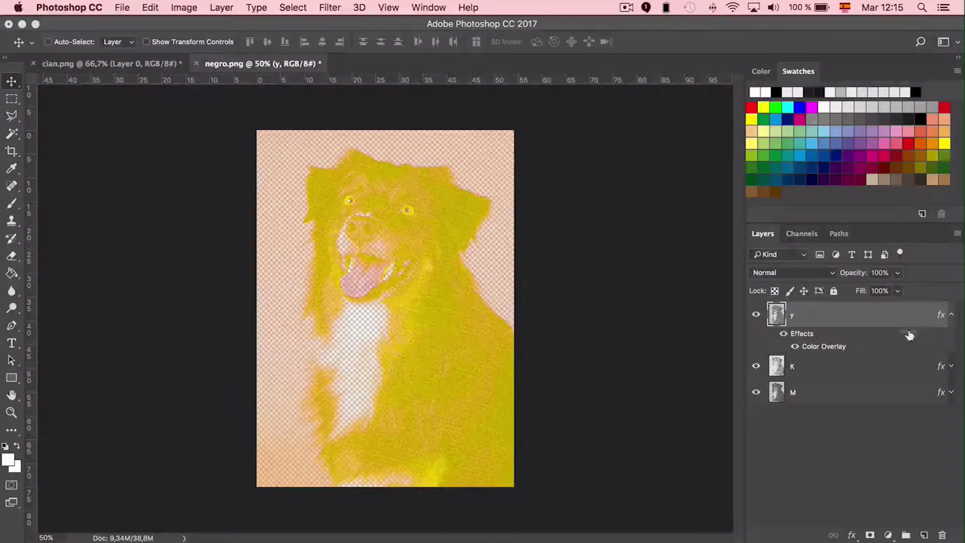
Rename the yellow halftone layer with a capital Y and place it between layers K and M
left_click(952, 315)
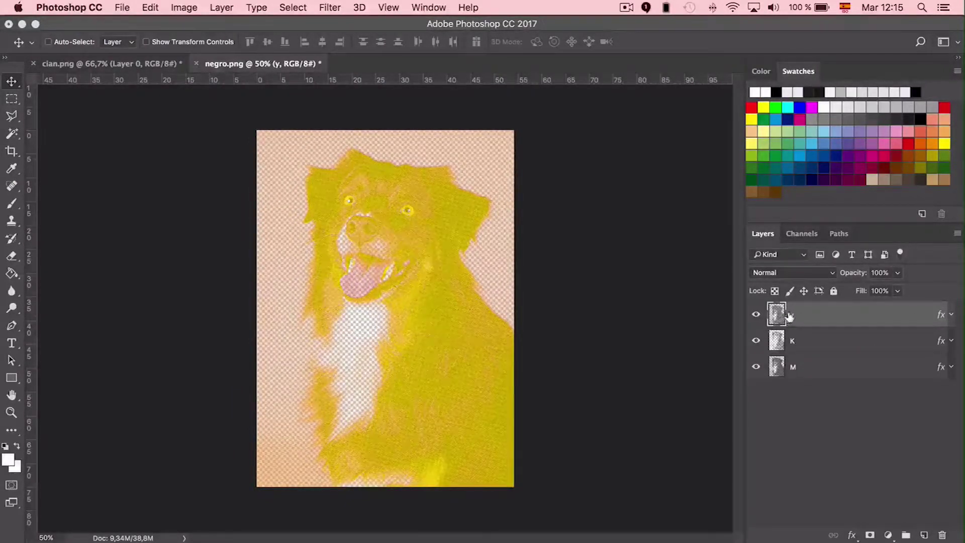
left_click_drag(823, 319, 823, 382)
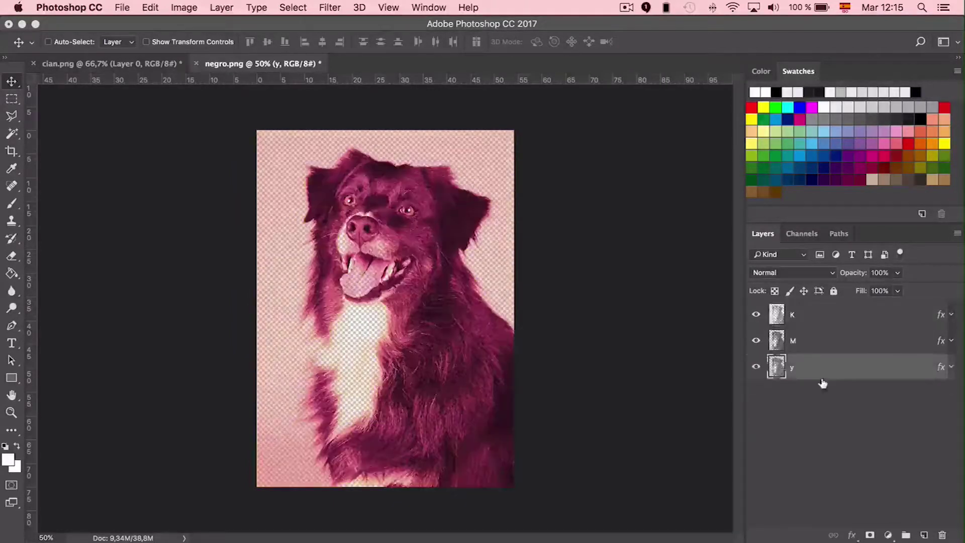
double_click(792, 368)
key("BackSpace")
type("Y")
key("Return")
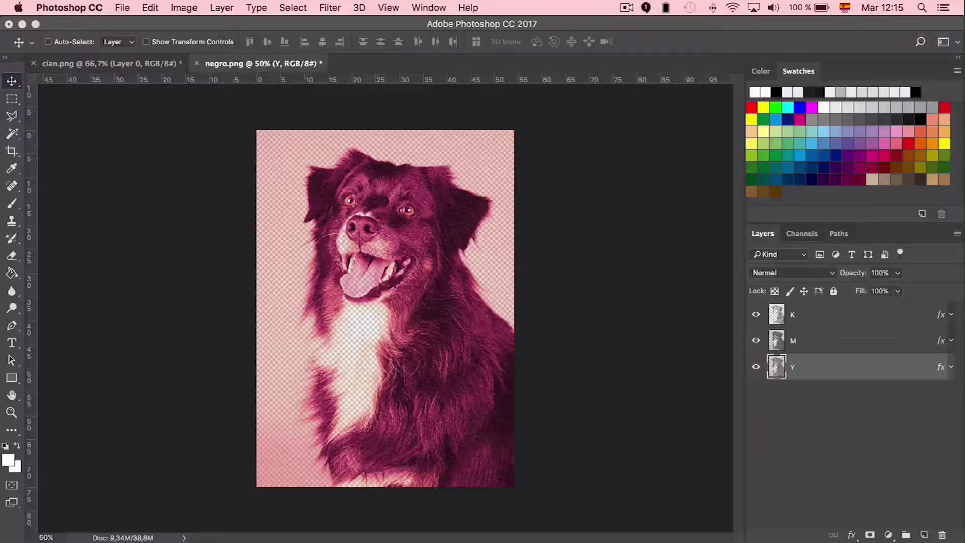
left_click_drag(781, 371, 795, 332)
Copy the cyan halftone layer from cian.png into negro.png just above layer M, aligned with the others, and name it c
left_click(792, 366)
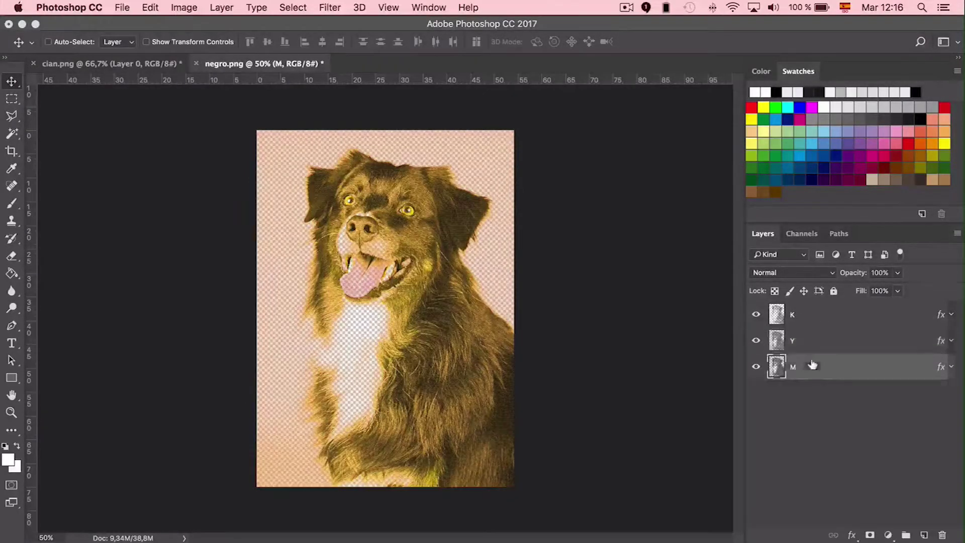
left_click(89, 64)
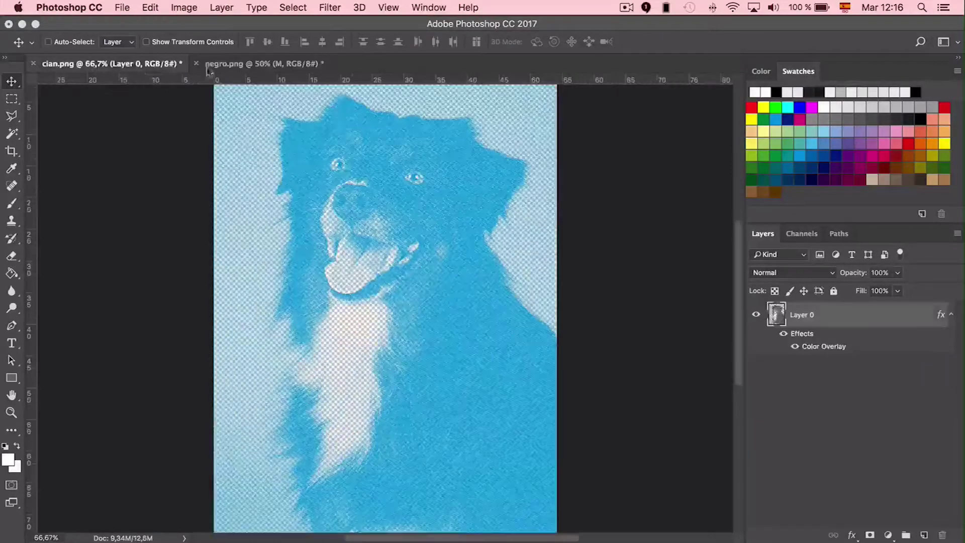
left_click_drag(180, 66, 186, 139)
left_click_drag(544, 294, 457, 279)
left_click_drag(487, 233, 439, 265)
type("c")
key("Return")
Rename the cyan halftone layer with a capital C and move it beneath layer M
double_click(793, 369)
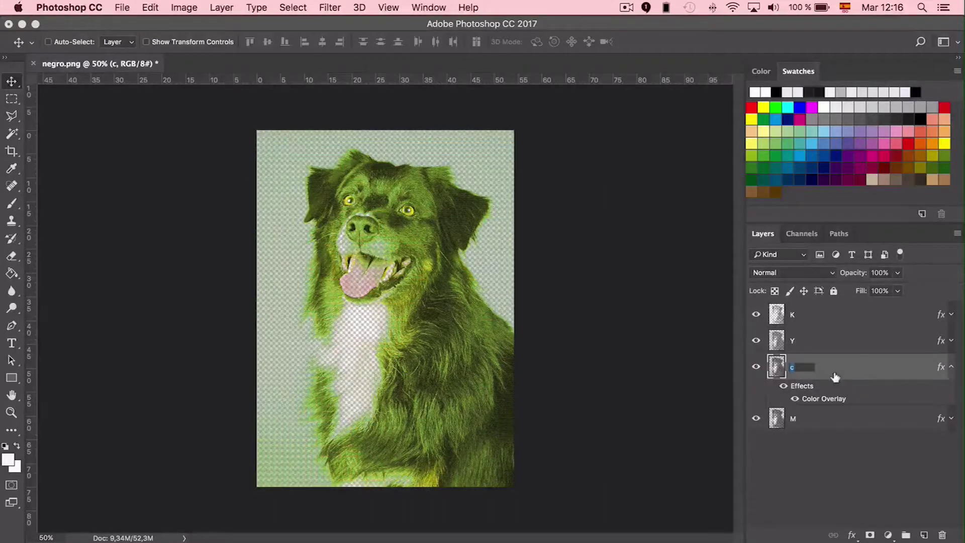
type("C")
key("Return")
left_click_drag(813, 367, 815, 432)
left_click(952, 392)
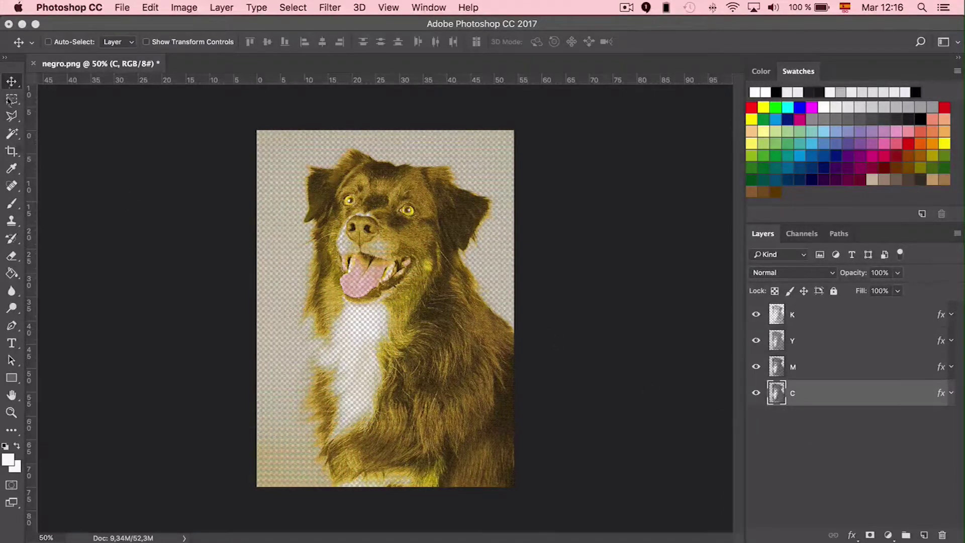
Hide and show the Y, M, C and K layers one at a time to examine each halftone's effect on the image
left_click(829, 309)
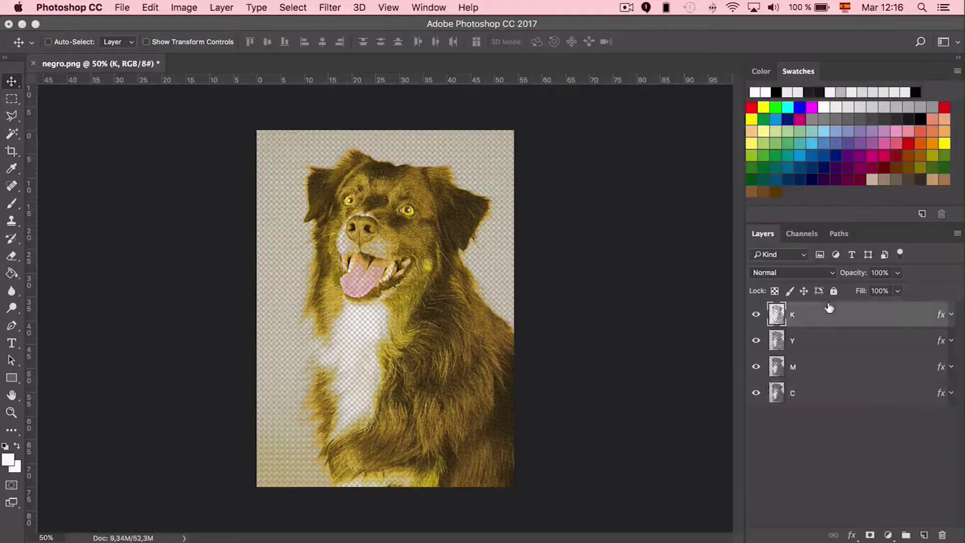
left_click(829, 347)
left_click(756, 342)
left_click(758, 368)
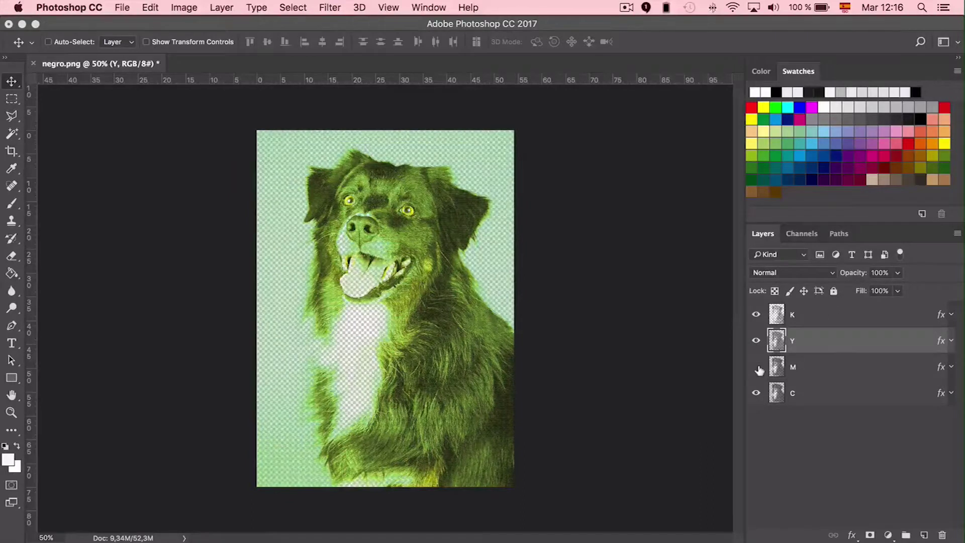
left_click(756, 367)
left_click(757, 393)
left_click(756, 393)
left_click(756, 315)
left_click(756, 315)
Move the yellow halftone layer Y to the bottom of the layer stack, beneath layer C
left_click(820, 316)
left_click(842, 345)
left_click_drag(811, 376, 812, 407)
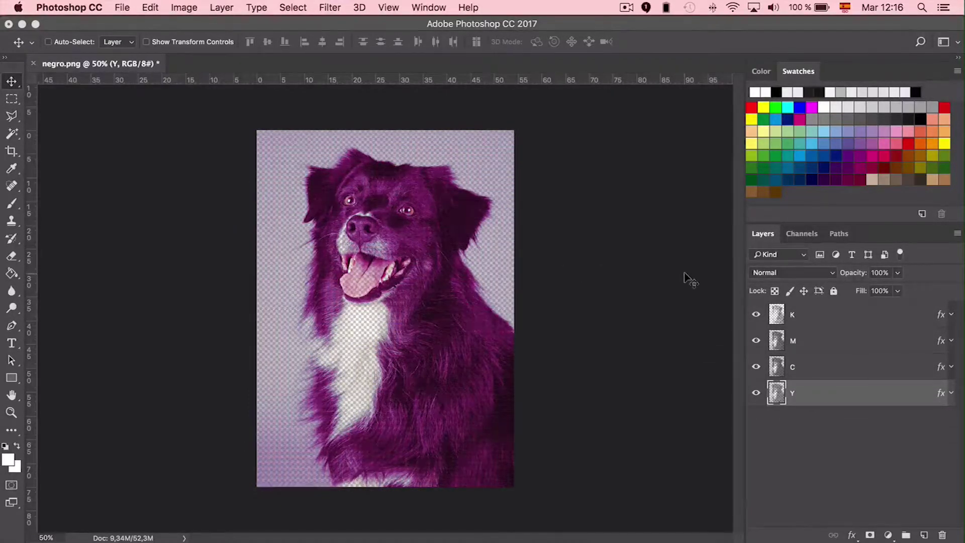
Examine the overlapping halftone dots across the dog image at 3200% magnification, then return to the full view at 50%
key("super+plus")
key("super+plus")
key("super+plus")
key("super+plus")
key("super+plus")
key("super+plus")
key("super+plus")
key("super+plus")
key("super+plus")
key("super+plus")
key("super+plus")
key("super+plus")
key("super+plus")
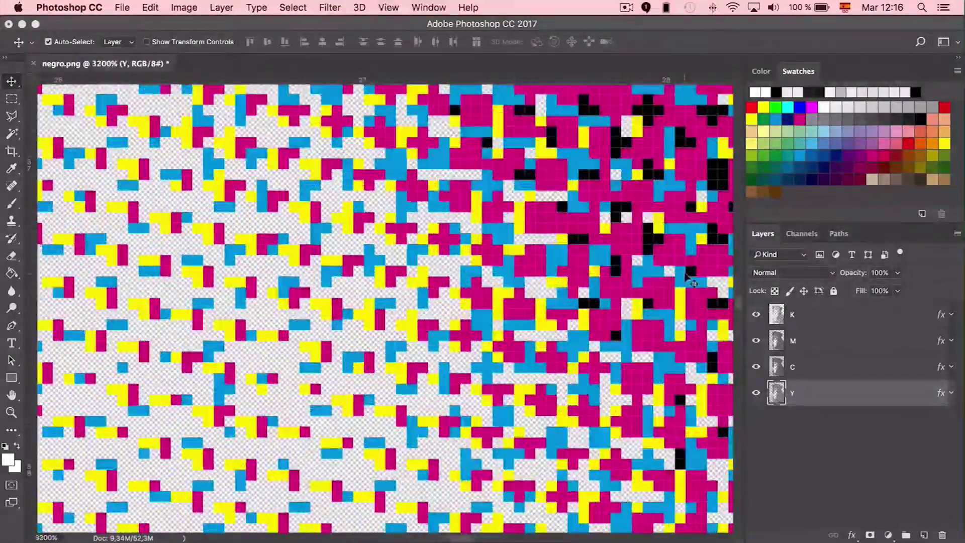
scroll(689, 278, "right", 10)
scroll(689, 278, "up", 7)
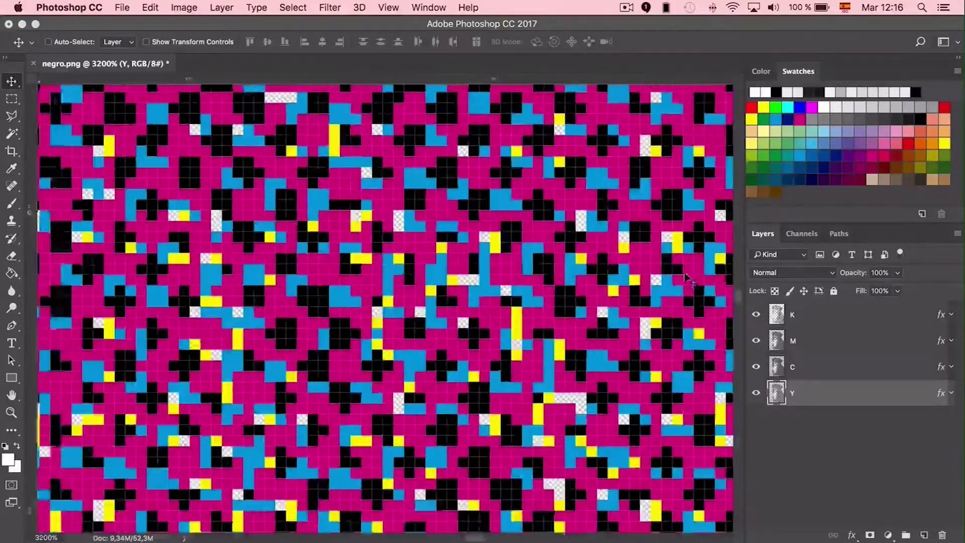
scroll(687, 278, "right", 10)
scroll(688, 278, "up", 3)
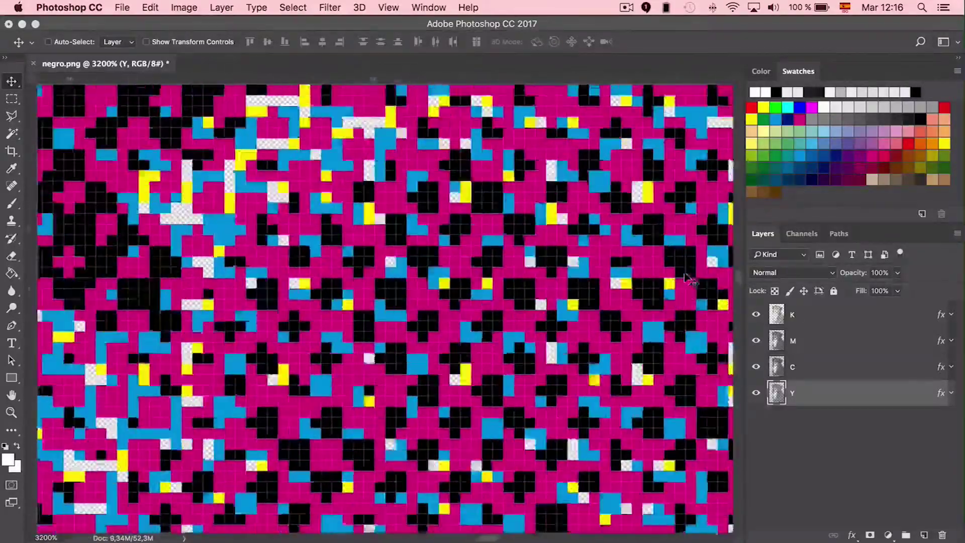
scroll(688, 279, "up", 20)
scroll(688, 279, "left", 4)
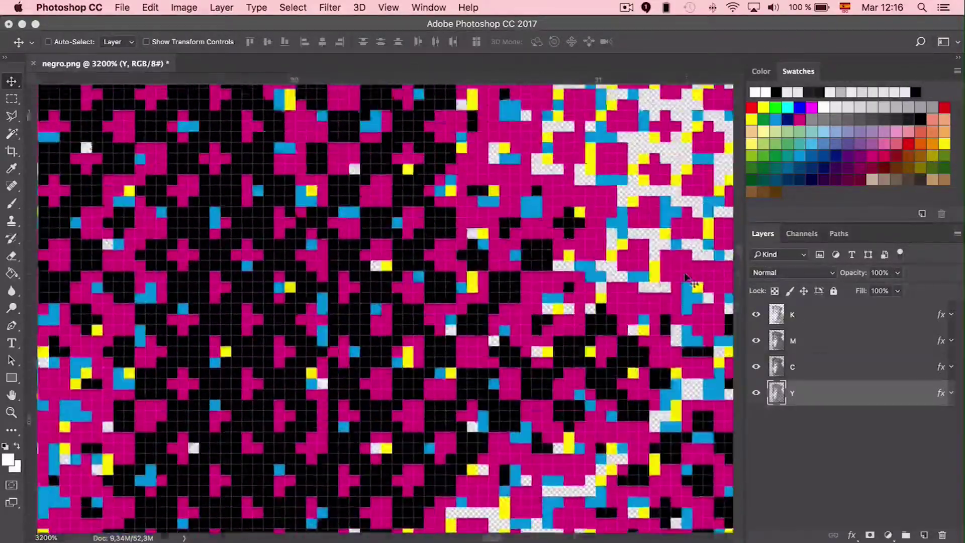
key("super+minus")
key("super+minus")
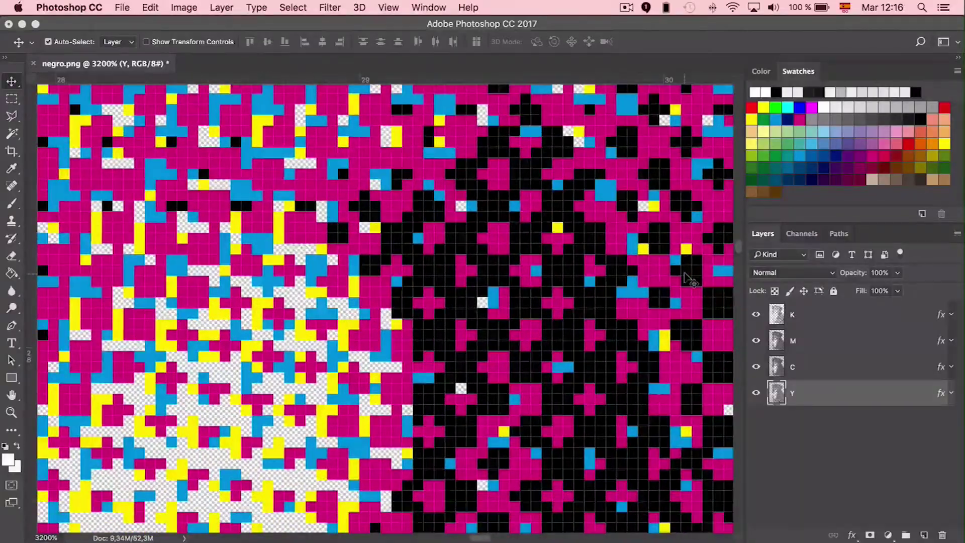
key("super+minus")
key("super+minus")
key("super+minus")
key("super+minus")
key("super+minus")
key("super+minus")
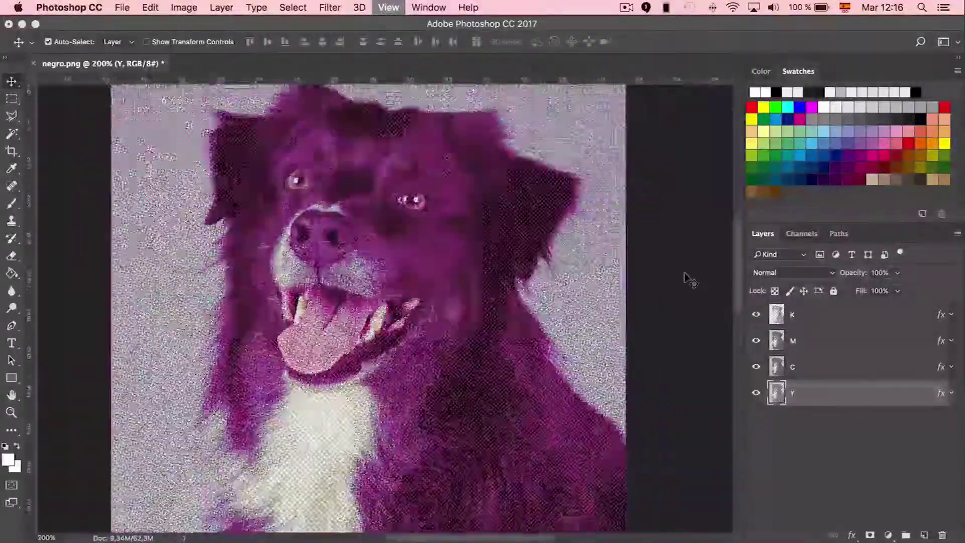
key("super+minus")
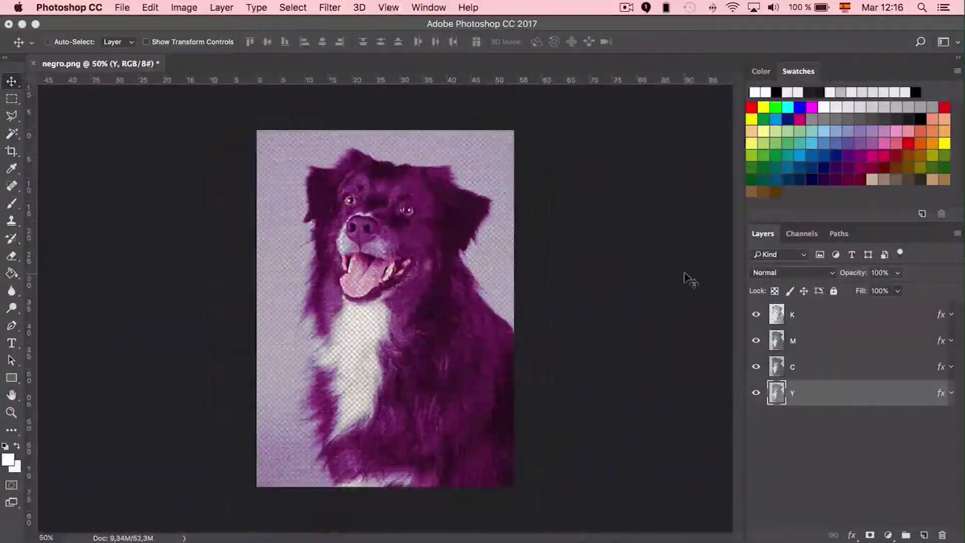